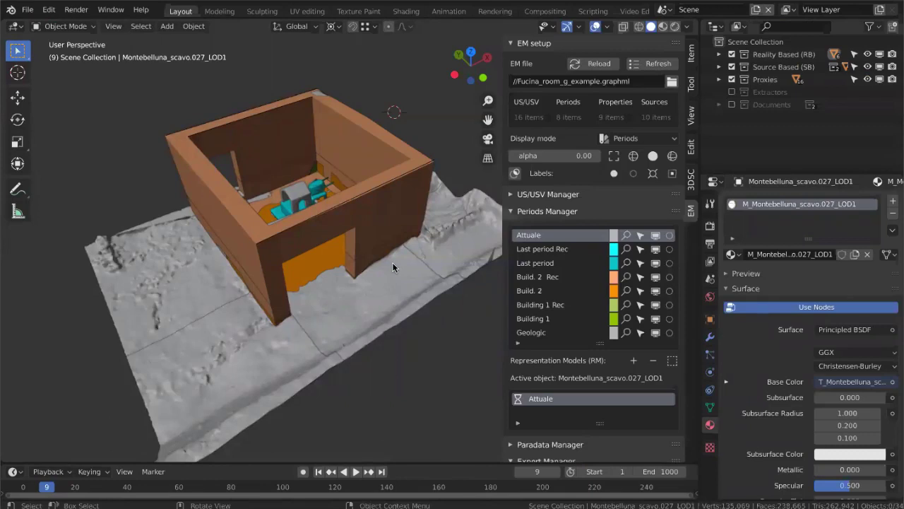
Maximize the 3D viewport and orbit, pan and zoom around the textured excavation mesh.
{"action": "key", "text": "ctrl"}
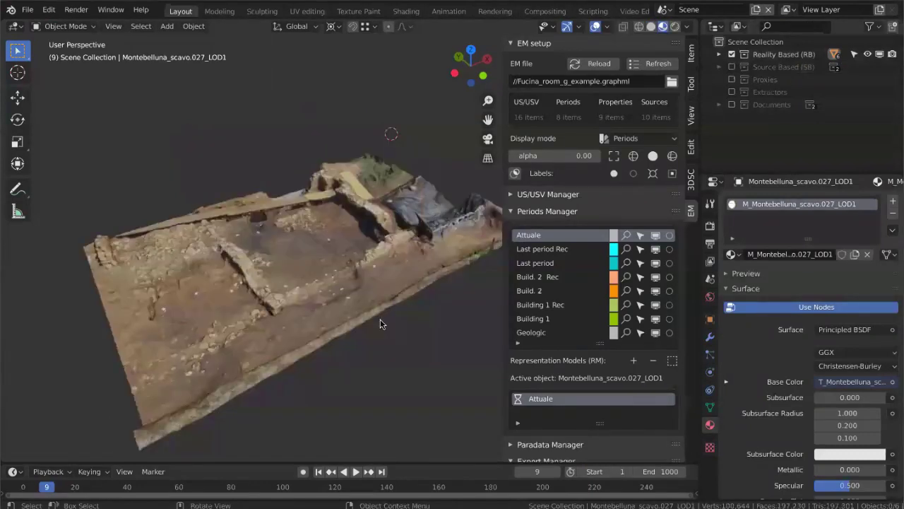
{"action": "key", "text": "ctrl+space"}
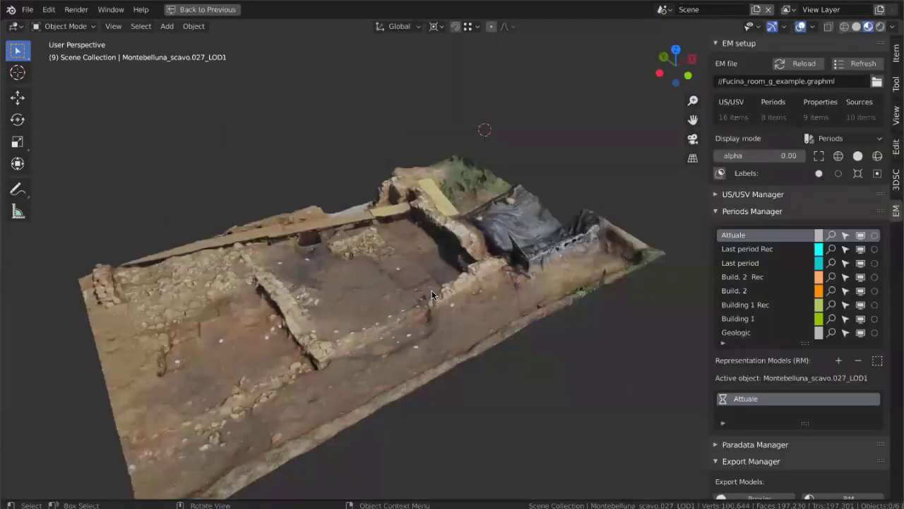
{"action": "scroll", "coordinate": [432, 295], "scroll_direction": "up", "scroll_amount": 2}
{"action": "scroll", "coordinate": [432, 295], "scroll_direction": "up", "scroll_amount": 1}
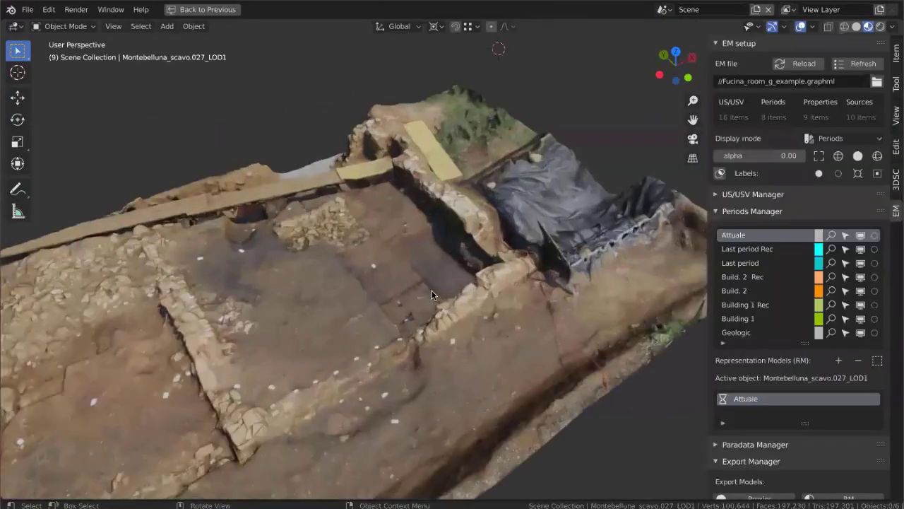
{"action": "scroll", "coordinate": [432, 296], "scroll_direction": "down", "scroll_amount": 2, "text": "shift"}
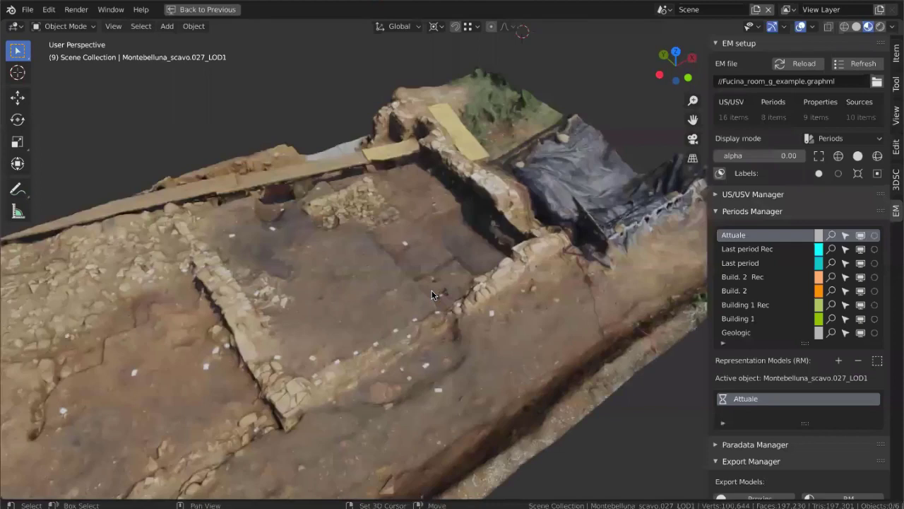
{"action": "scroll", "coordinate": [432, 296], "scroll_direction": "up", "scroll_amount": 1}
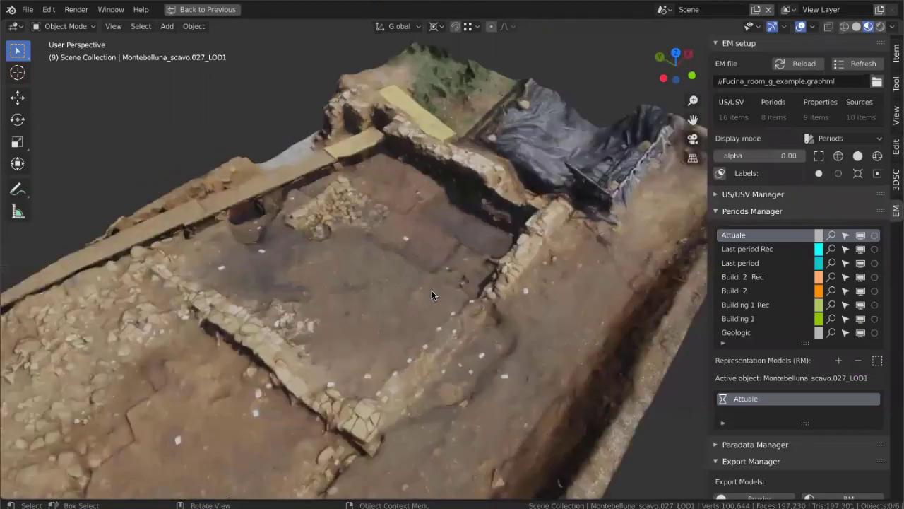
{"action": "scroll", "coordinate": [432, 295], "scroll_direction": "right", "scroll_amount": 5}
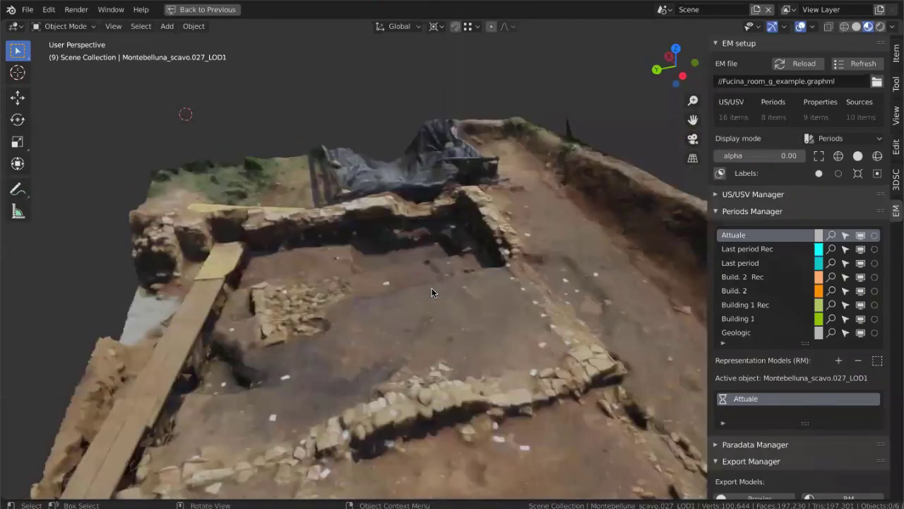
{"action": "scroll", "coordinate": [432, 290], "scroll_direction": "right", "scroll_amount": 4}
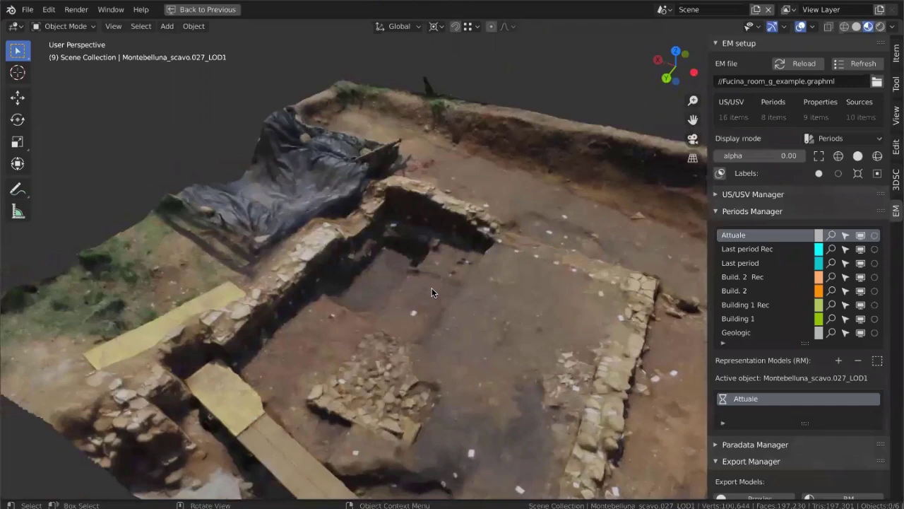
{"action": "scroll", "coordinate": [432, 288], "scroll_direction": "up", "scroll_amount": 1}
{"action": "scroll", "coordinate": [432, 288], "scroll_direction": "up", "scroll_amount": 1}
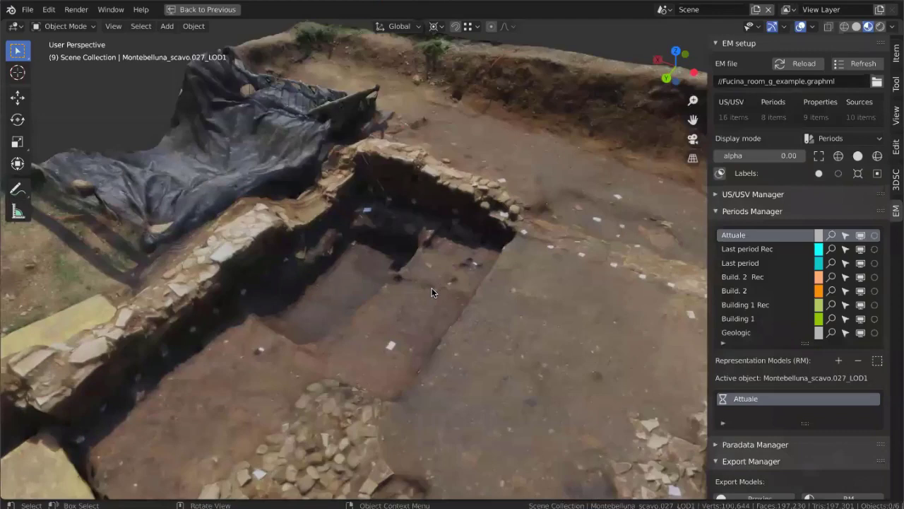
{"action": "scroll", "coordinate": [431, 288], "scroll_direction": "up", "scroll_amount": 1}
{"action": "scroll", "coordinate": [431, 287], "scroll_direction": "up", "scroll_amount": 1}
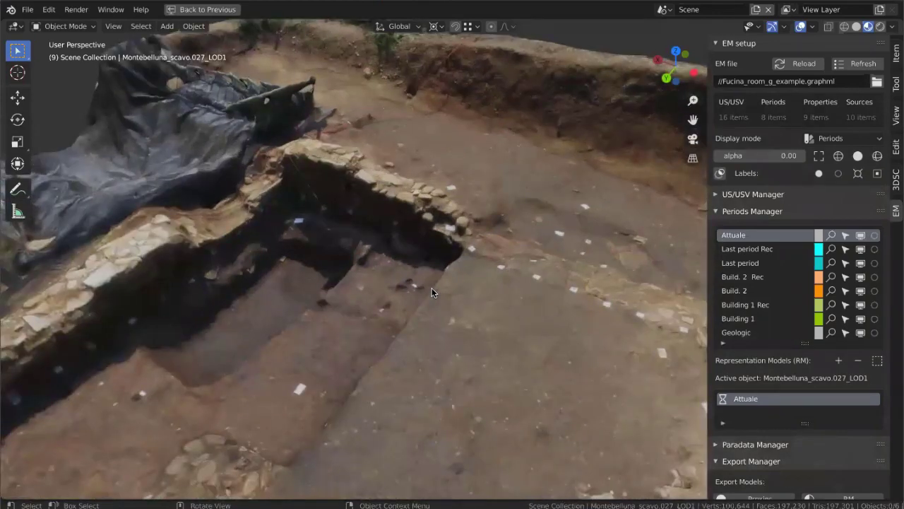
{"action": "scroll", "coordinate": [432, 288], "scroll_direction": "down", "scroll_amount": 2}
{"action": "scroll", "coordinate": [431, 287], "scroll_direction": "down", "scroll_amount": 2}
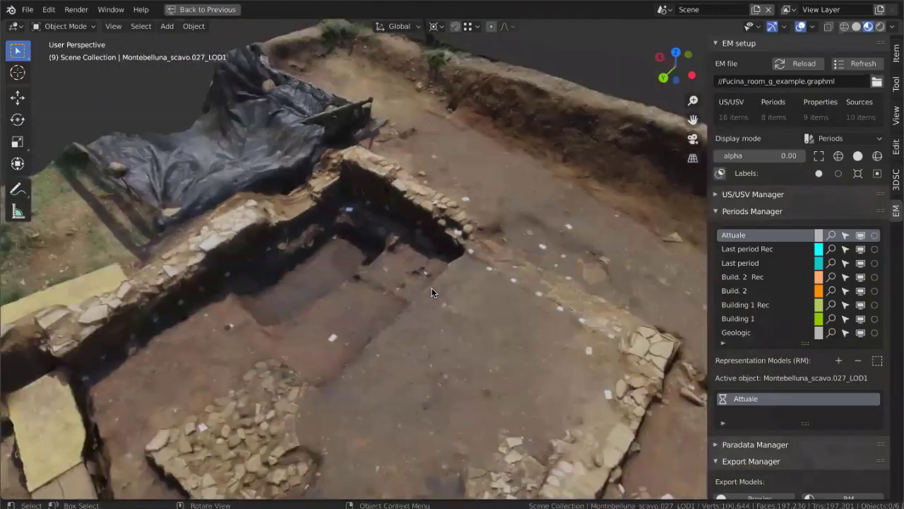
{"action": "scroll", "coordinate": [432, 288], "scroll_direction": "down", "scroll_amount": 2}
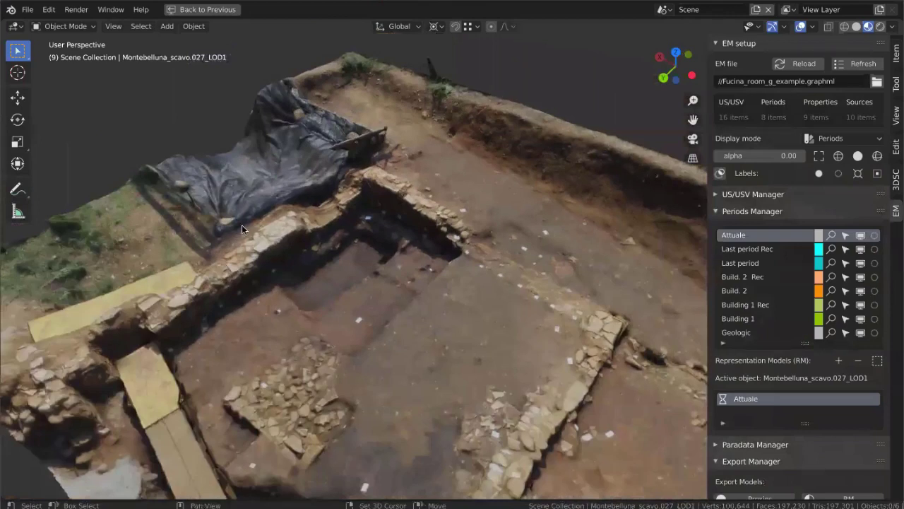
{"action": "scroll", "coordinate": [241, 224], "scroll_direction": "down", "scroll_amount": 3, "text": "shift"}
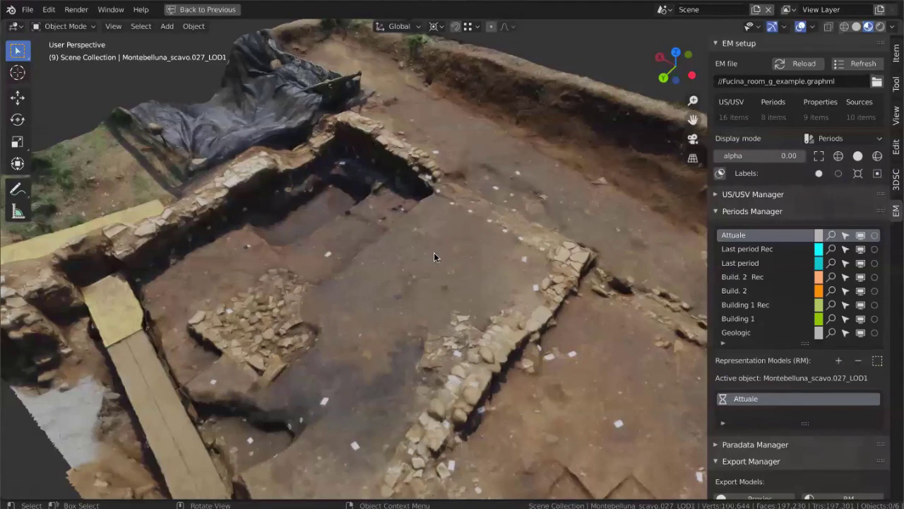
{"action": "middle_click_drag", "start_coordinate": [433, 253], "coordinate": [482, 264]}
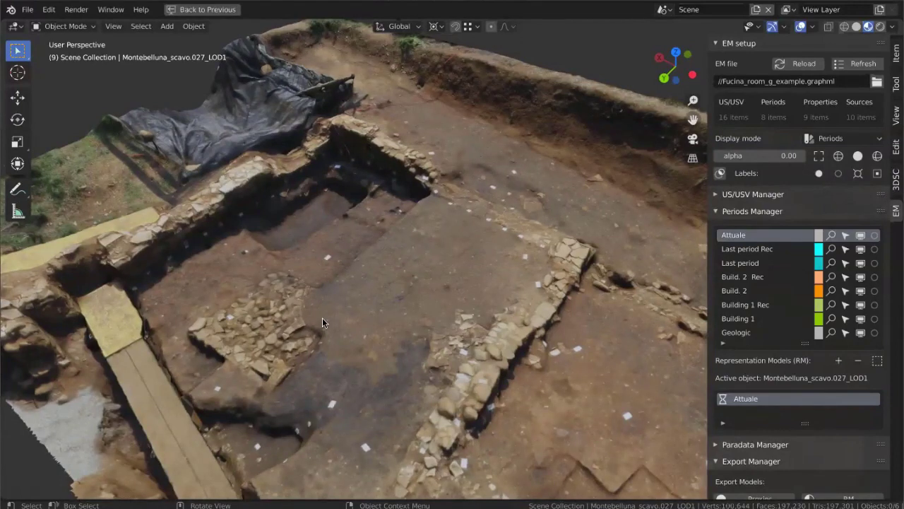
{"action": "scroll", "coordinate": [322, 322], "scroll_direction": "up", "scroll_amount": 1}
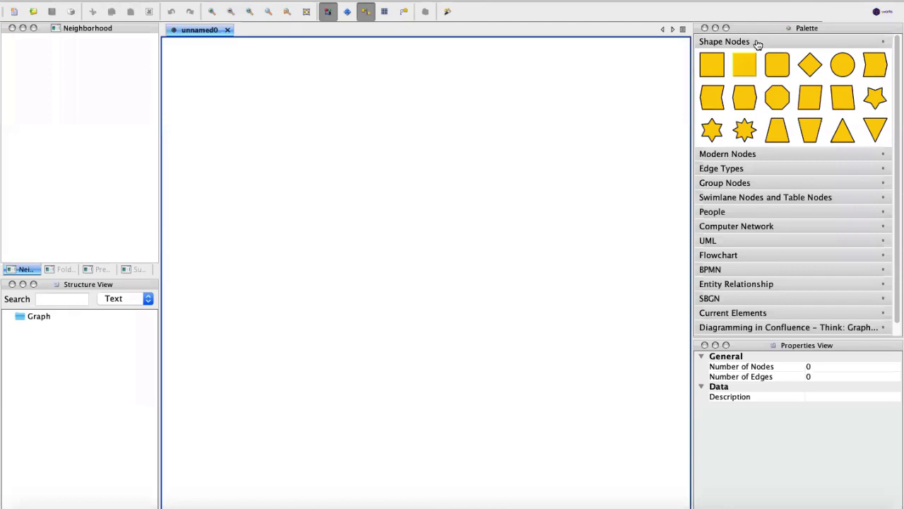
Swap Shape Nodes for the Extended Matrix palette v.1.2 and pick its swimlane table node.
{"action": "left_click", "coordinate": [759, 45]}
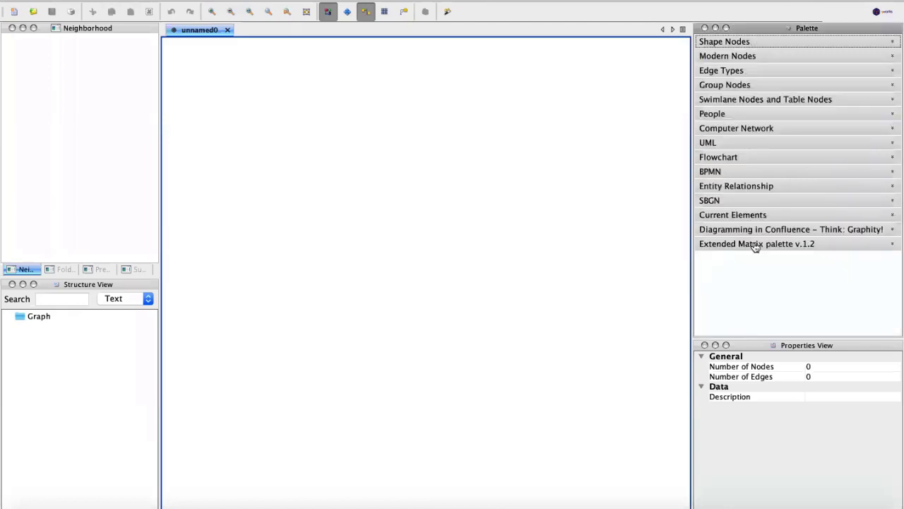
{"action": "left_click", "coordinate": [756, 243]}
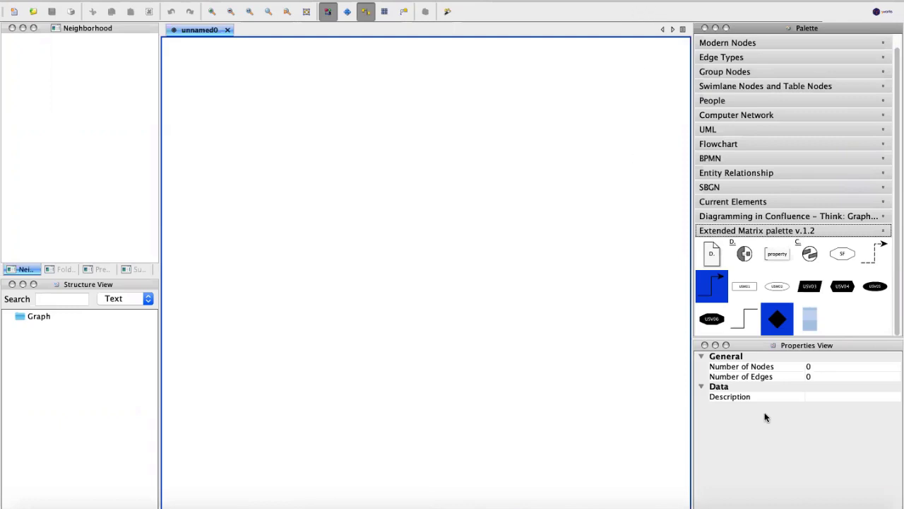
{"action": "left_click", "coordinate": [807, 313]}
Drop the swimlane table on the canvas and retitle its Archaeological Context header 'Montebelluna'.
{"action": "left_click_drag", "start_coordinate": [807, 319], "coordinate": [394, 275]}
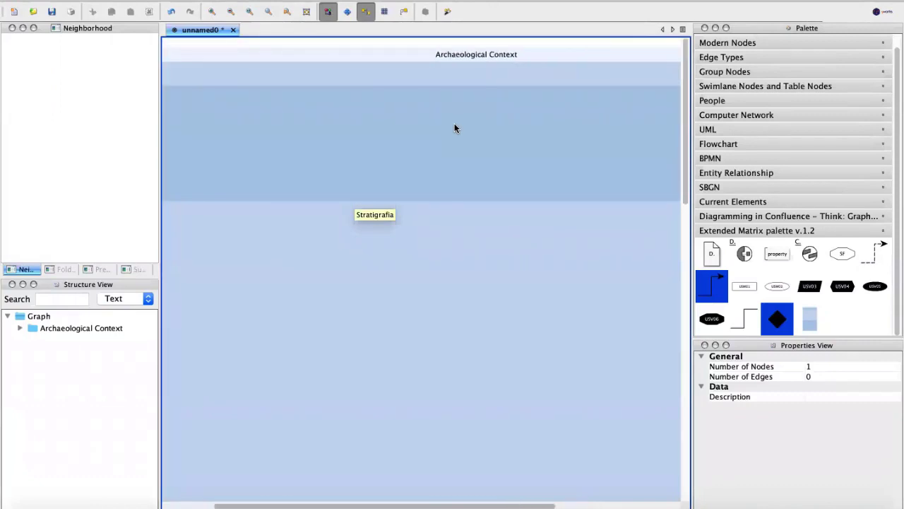
{"action": "left_click", "coordinate": [371, 64]}
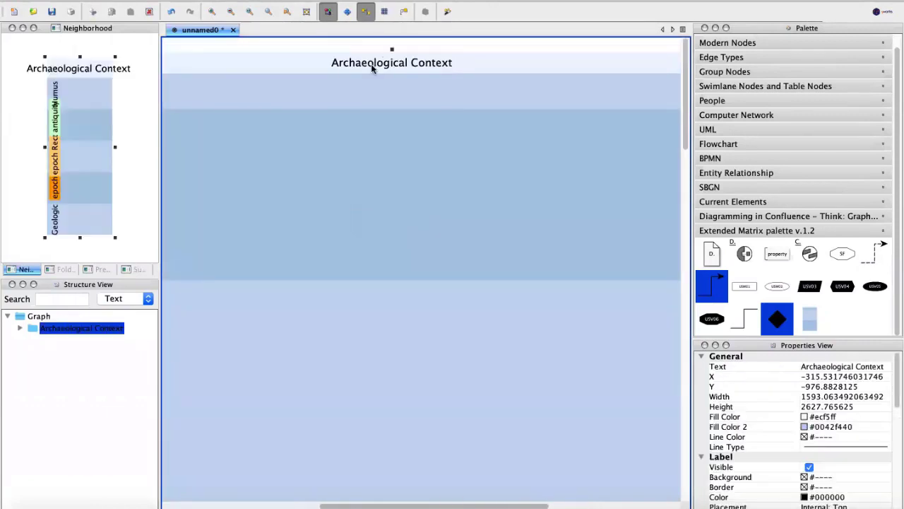
{"action": "double_click", "coordinate": [394, 67]}
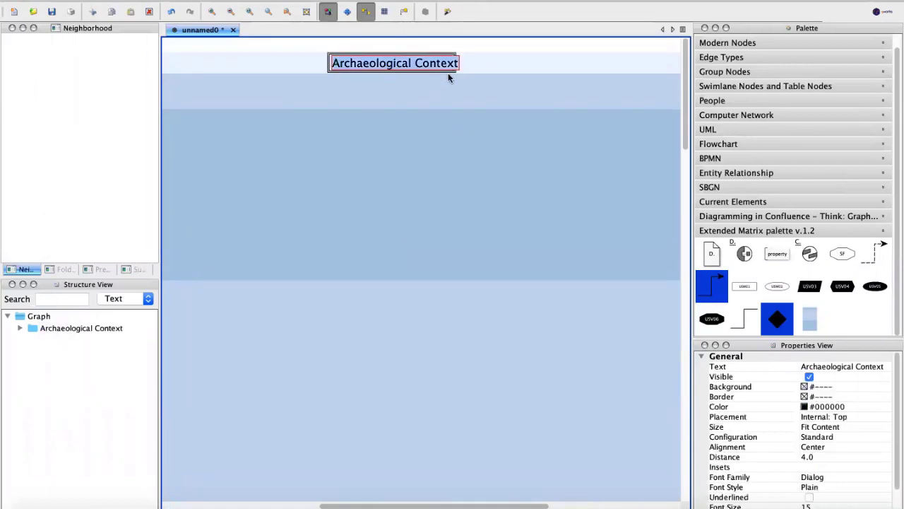
{"action": "type", "text": "Montebelluna"}
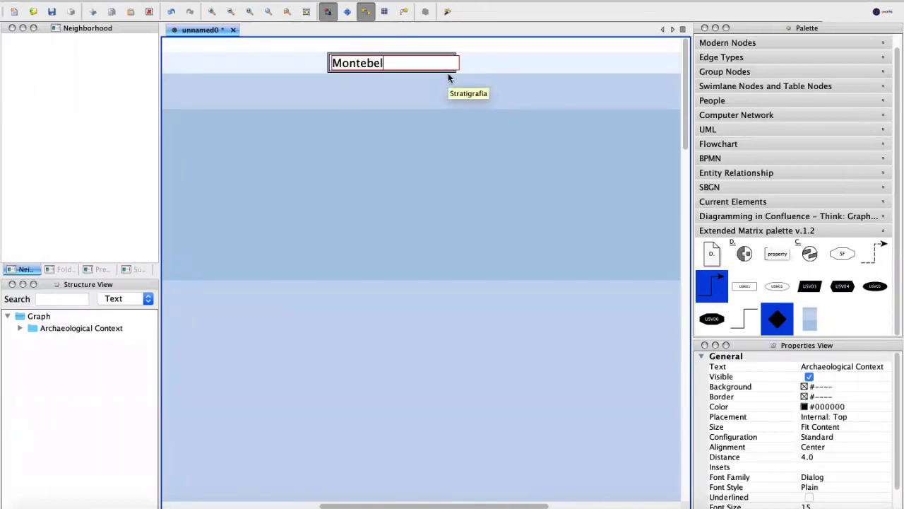
{"action": "key", "text": "Return"}
{"action": "scroll", "coordinate": [418, 139], "scroll_direction": "down", "scroll_amount": 5}
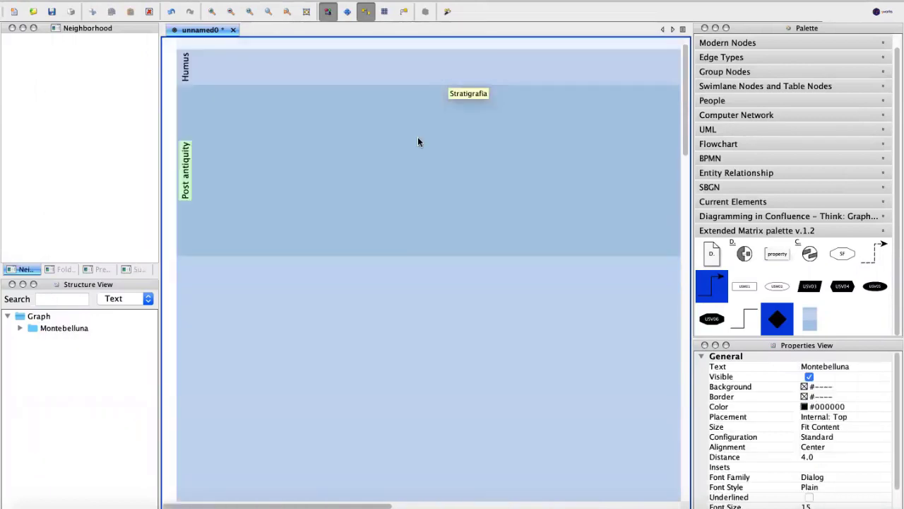
{"action": "scroll", "coordinate": [417, 142], "scroll_direction": "up", "scroll_amount": 2}
{"action": "scroll", "coordinate": [417, 142], "scroll_direction": "left", "scroll_amount": 2}
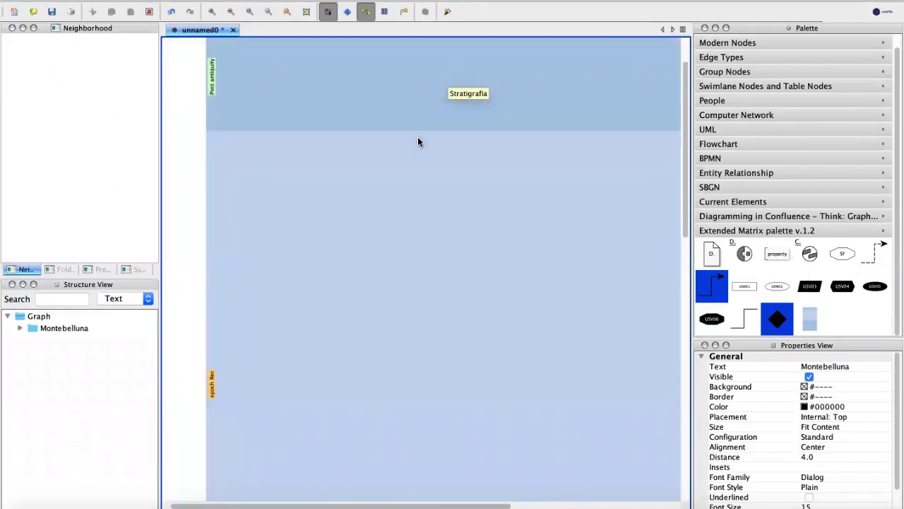
{"action": "scroll", "coordinate": [417, 142], "scroll_direction": "up", "scroll_amount": 2}
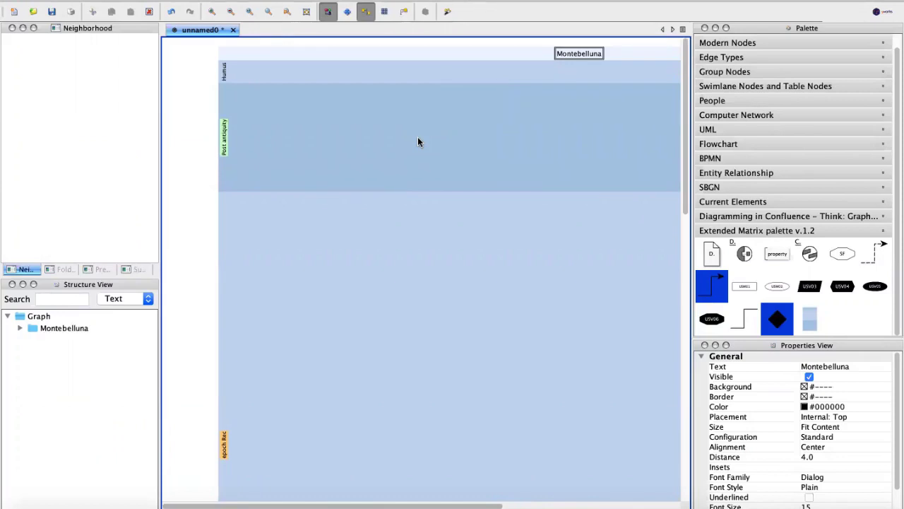
Set the orange period row's label to 'II-III A.D.'.
{"action": "left_click", "coordinate": [195, 180]}
{"action": "scroll", "coordinate": [287, 270], "scroll_direction": "down", "scroll_amount": 5}
{"action": "scroll", "coordinate": [287, 270], "scroll_direction": "down", "scroll_amount": 4}
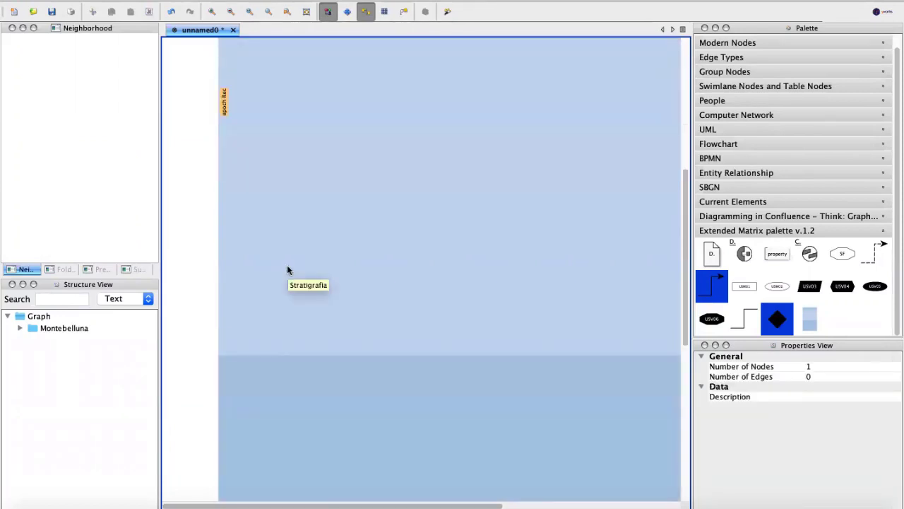
{"action": "scroll", "coordinate": [287, 269], "scroll_direction": "down", "scroll_amount": 6}
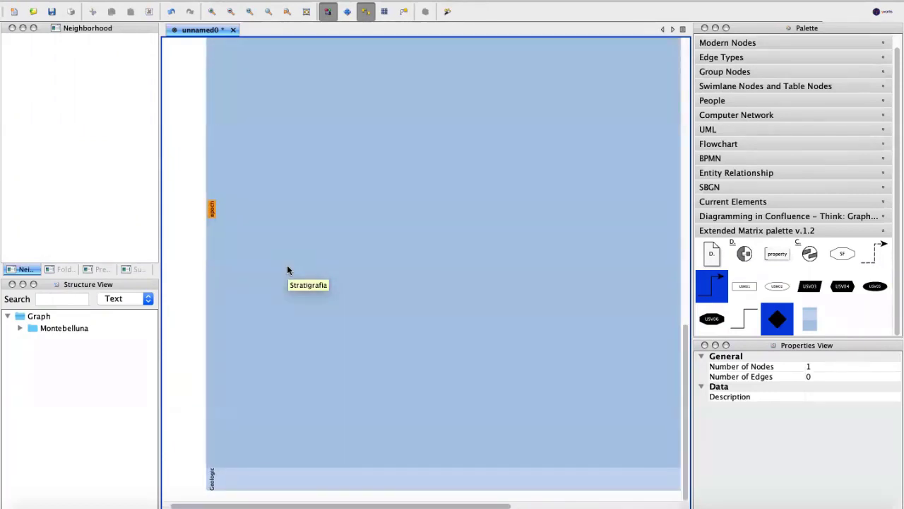
{"action": "scroll", "coordinate": [286, 254], "scroll_direction": "up", "scroll_amount": 3, "text": "ctrl"}
{"action": "scroll", "coordinate": [287, 257], "scroll_direction": "left", "scroll_amount": 2}
{"action": "scroll", "coordinate": [208, 282], "scroll_direction": "left", "scroll_amount": 2}
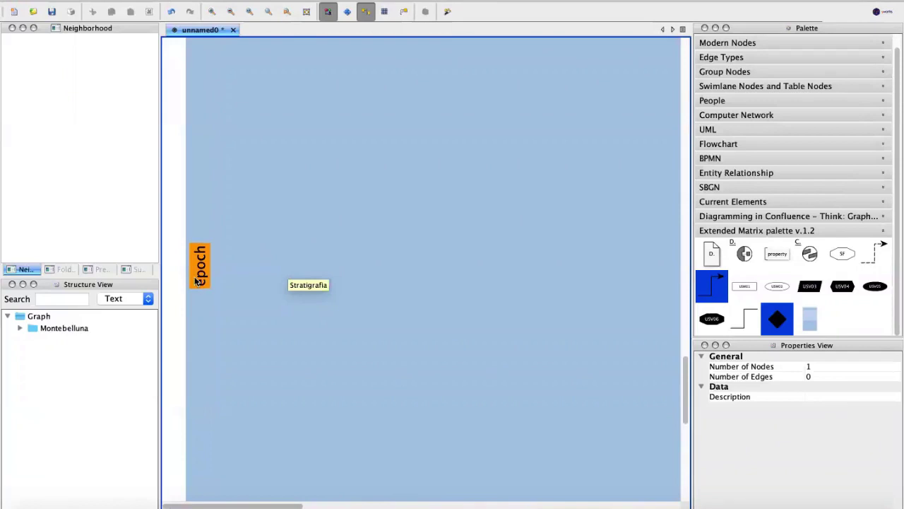
{"action": "left_click", "coordinate": [197, 275]}
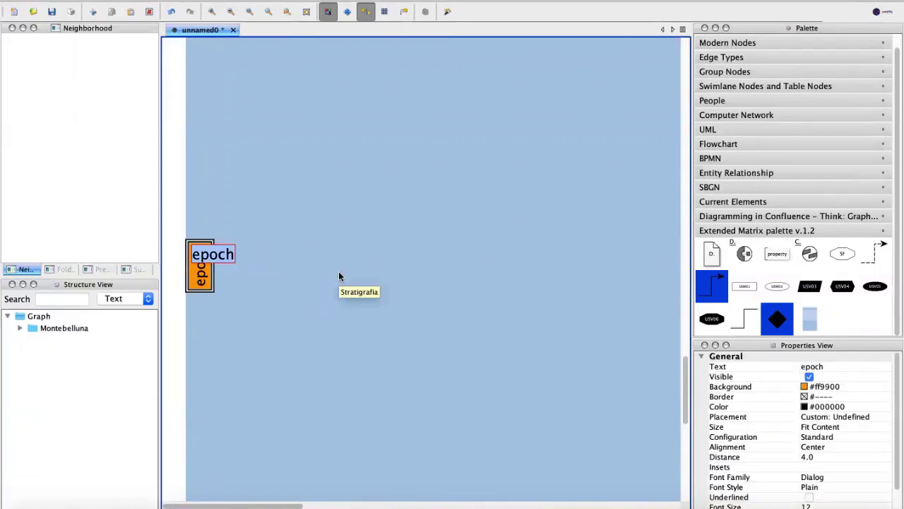
{"action": "type", "text": "II-III"}
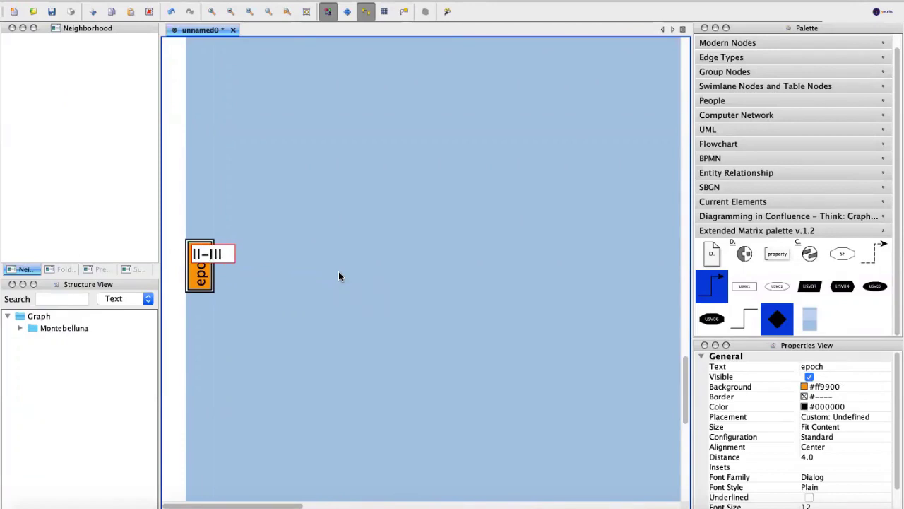
{"action": "type", "text": " A.D."}
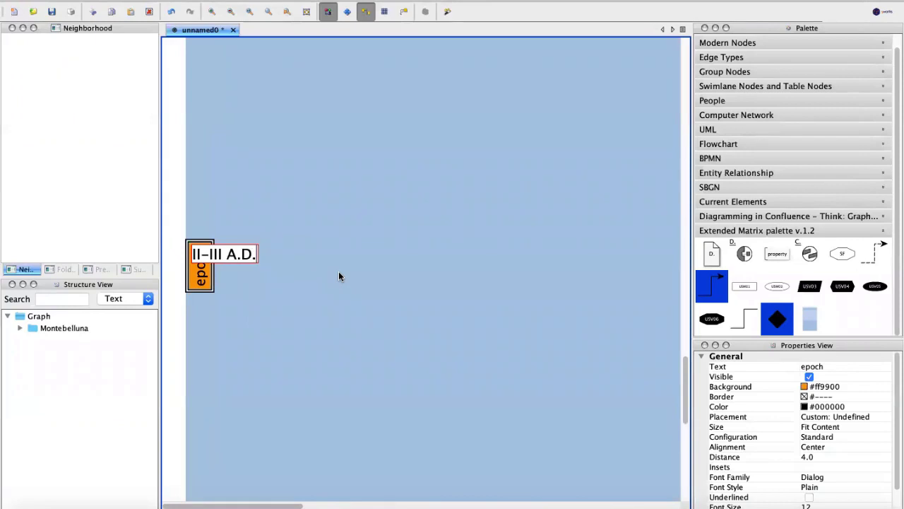
{"action": "key", "text": "Return"}
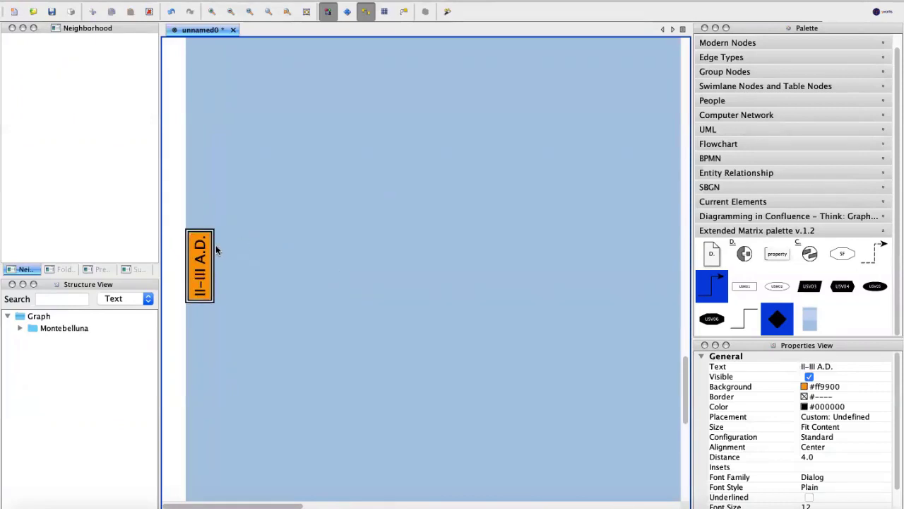
Relabel that period row 'II Build', fixing the typo, and copy the text.
{"action": "key", "text": "F2"}
{"action": "key", "text": "super+c"}
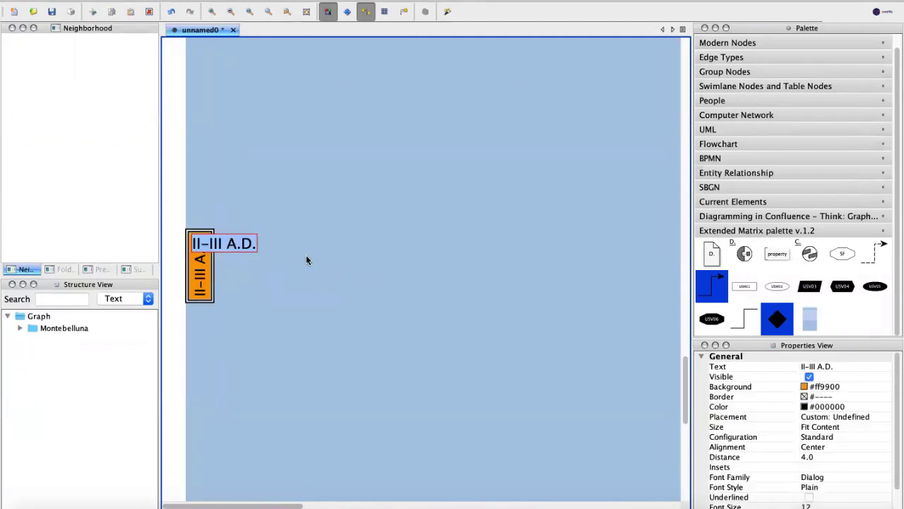
{"action": "type", "text": "II Buli"}
{"action": "type", "text": "d"}
{"action": "key", "text": "BackSpace"}
{"action": "key", "text": "BackSpace"}
{"action": "key", "text": "BackSpace"}
{"action": "type", "text": "ild"}
{"action": "key", "text": "super+a"}
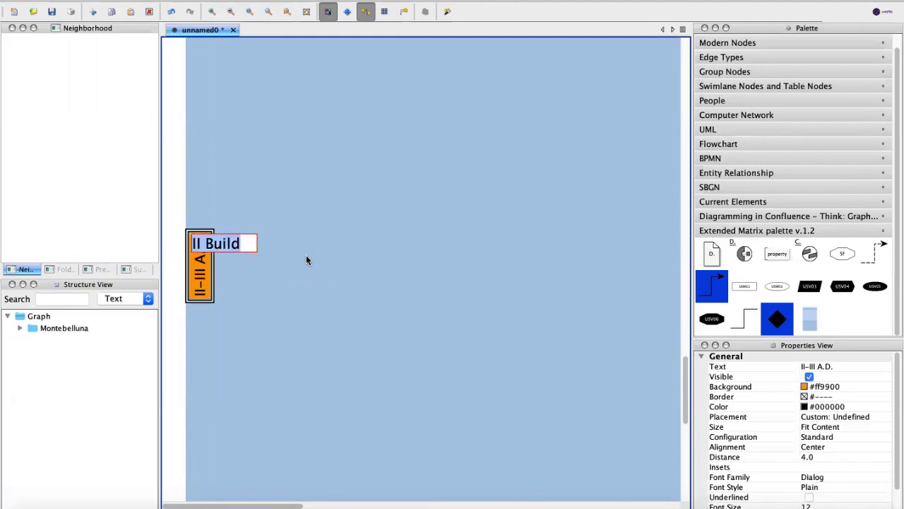
{"action": "key", "text": "super+c"}
{"action": "left_click", "coordinate": [243, 289]}
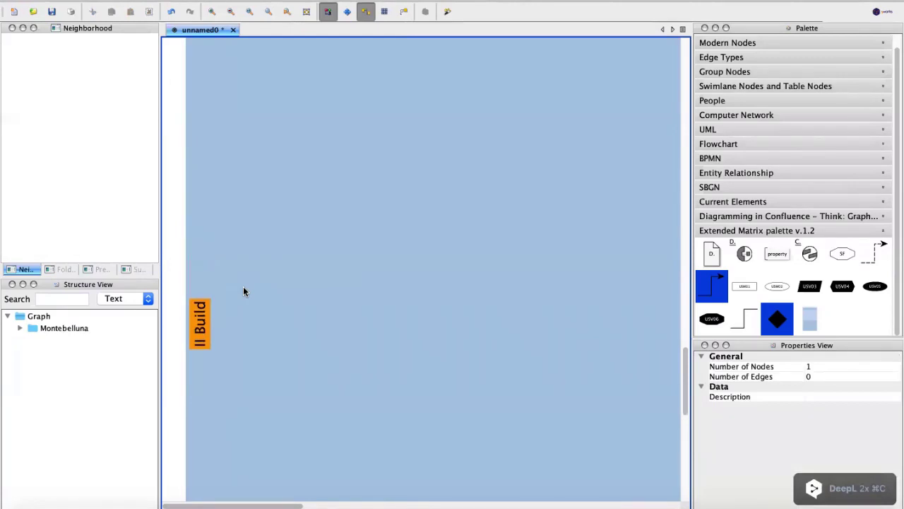
Rename the epoch Rec row above it to 'II Build Rec'.
{"action": "scroll", "coordinate": [243, 290], "scroll_direction": "up", "scroll_amount": 5}
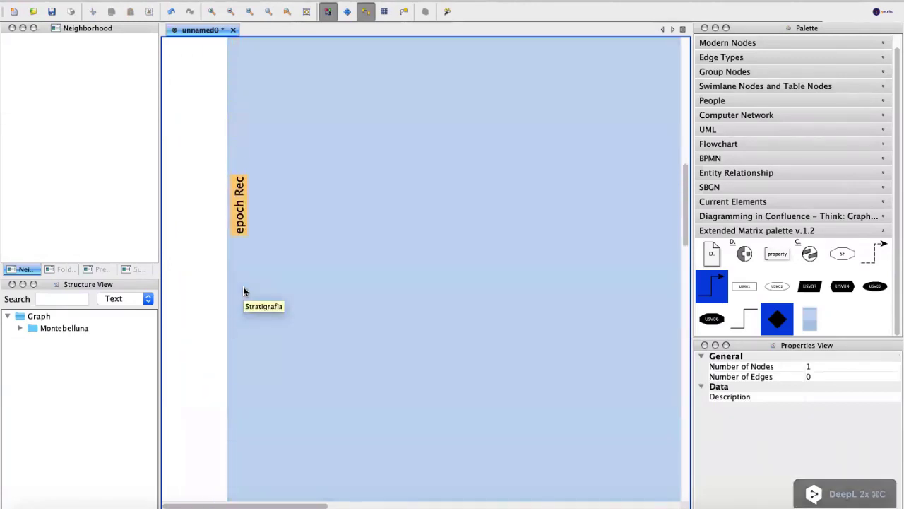
{"action": "key", "text": "super+a"}
{"action": "key", "text": "F2"}
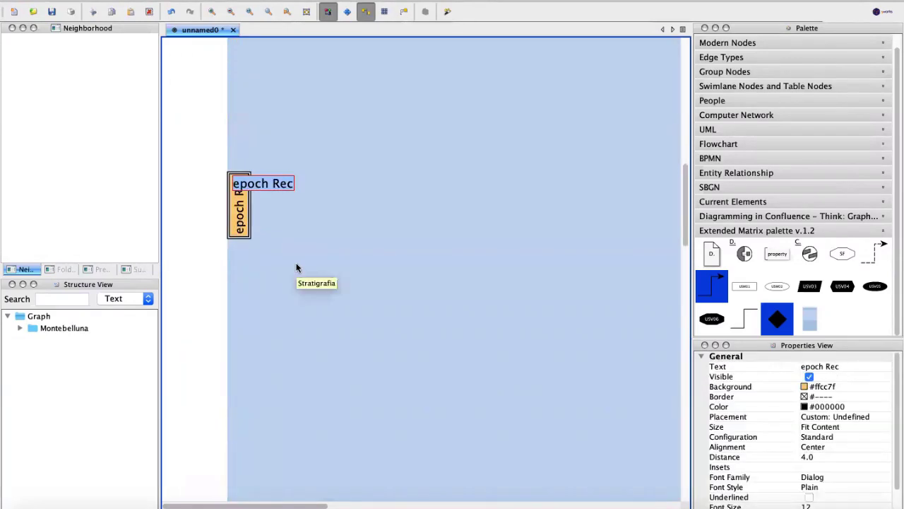
{"action": "double_click", "coordinate": [244, 185]}
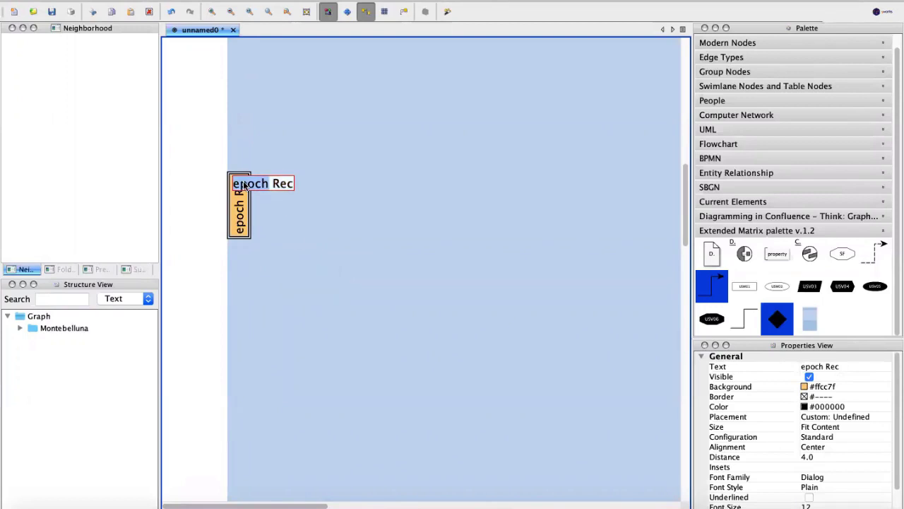
{"action": "type", "text": "II Build"}
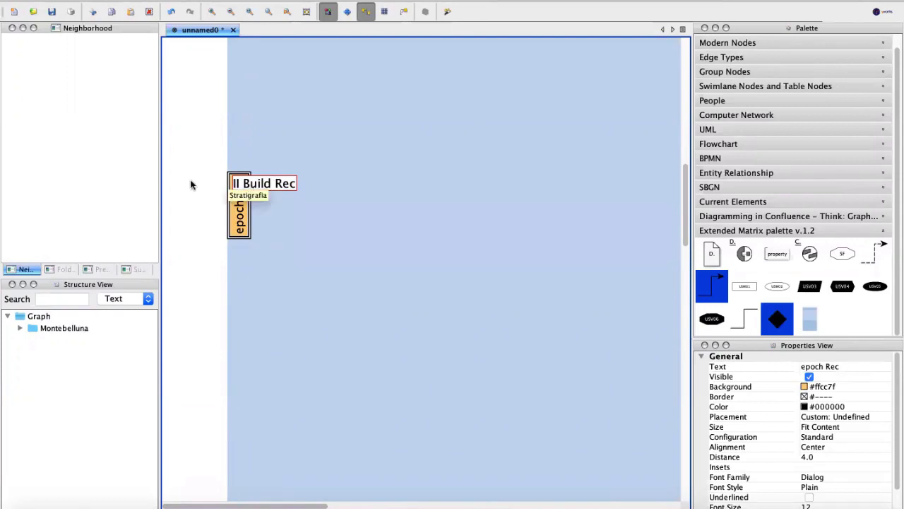
{"action": "key", "text": "Return"}
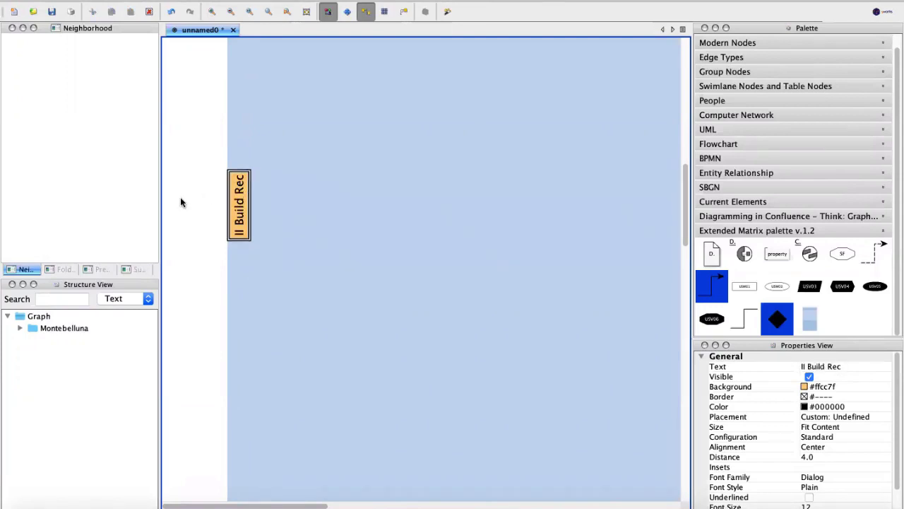
{"action": "left_click", "coordinate": [300, 263]}
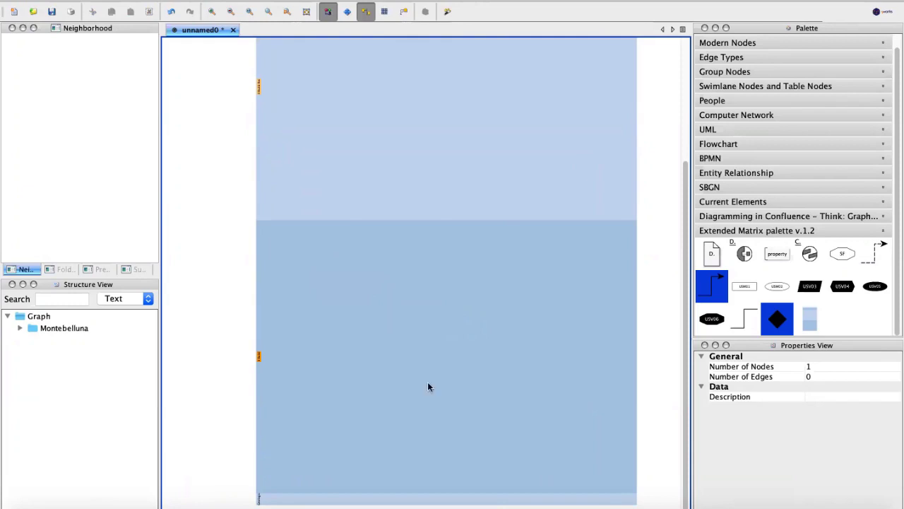
Place a new unit node in the II Build row and label it USM3018.
{"action": "left_click", "coordinate": [351, 504]}
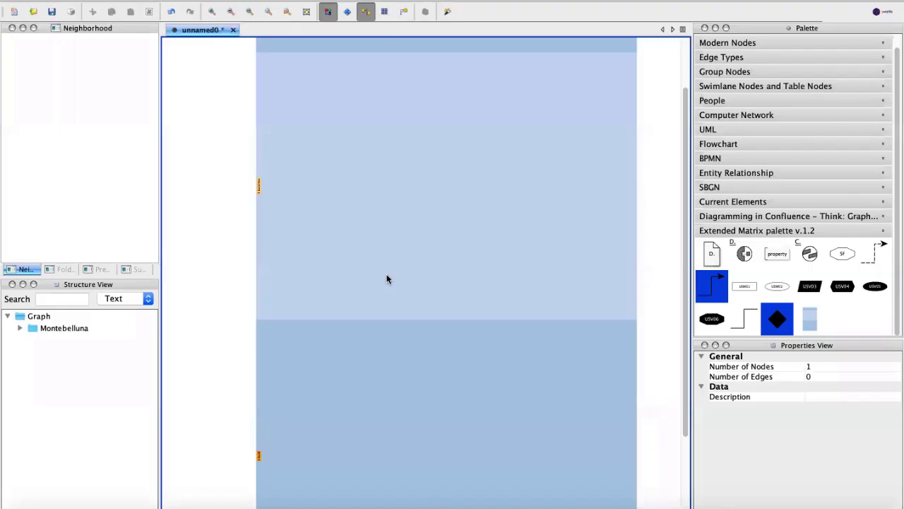
{"action": "left_click_drag", "start_coordinate": [740, 287], "coordinate": [407, 351]}
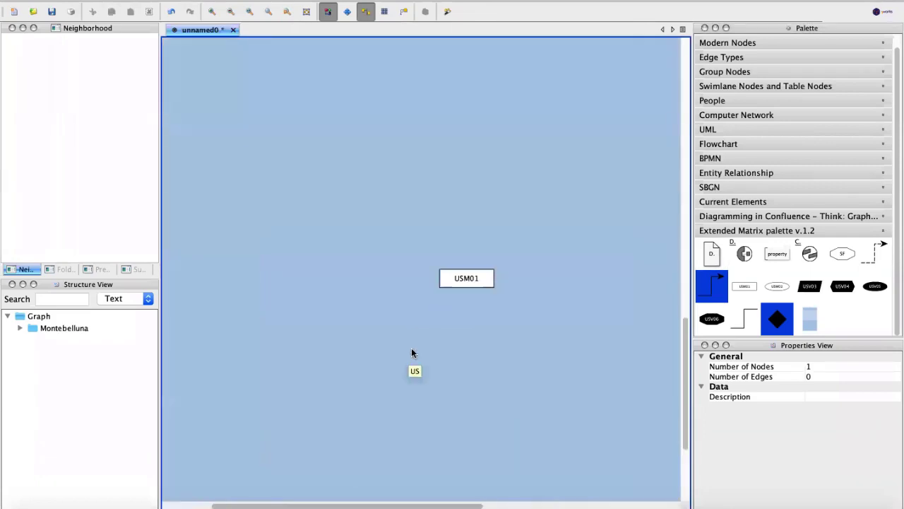
{"action": "left_click", "coordinate": [465, 279]}
{"action": "key", "text": "F2"}
{"action": "key", "text": "BackSpace"}
{"action": "key", "text": "BackSpace"}
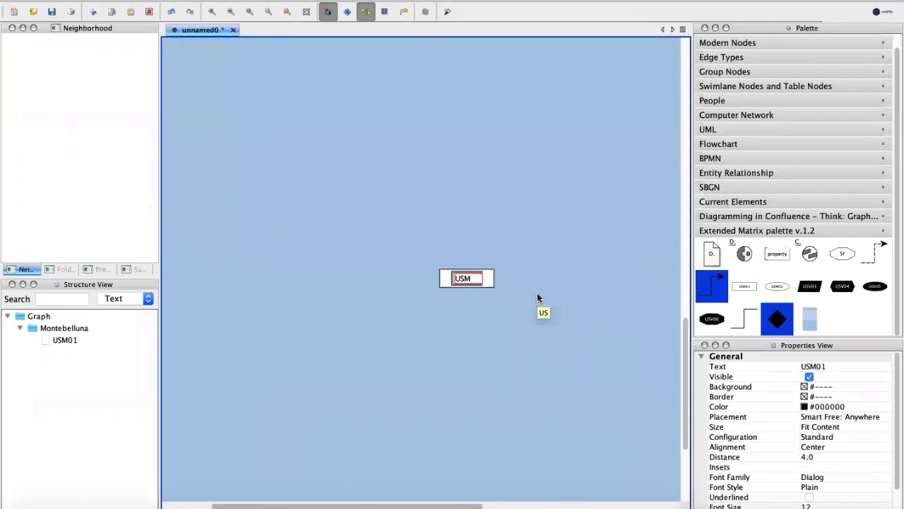
{"action": "type", "text": "3018"}
{"action": "key", "text": "Return"}
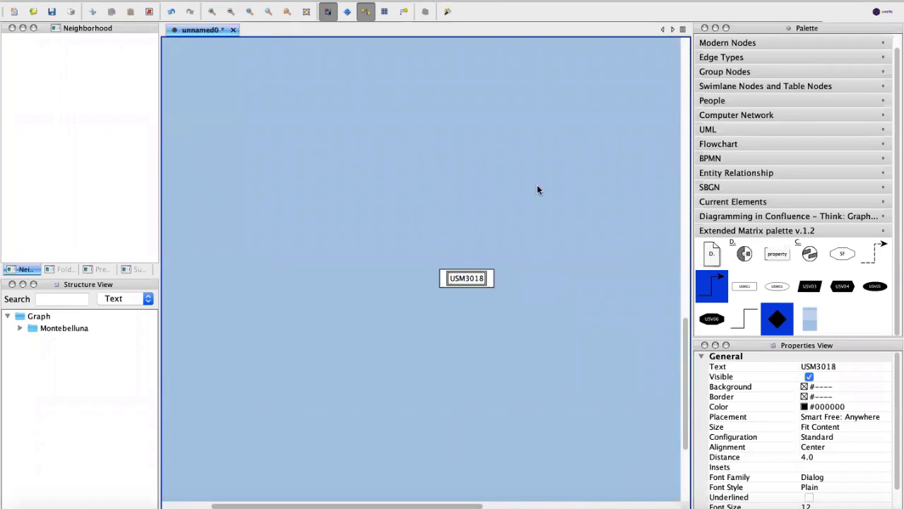
Select the Montebelluna group, then switch over to Blender.
{"action": "left_click", "coordinate": [480, 205]}
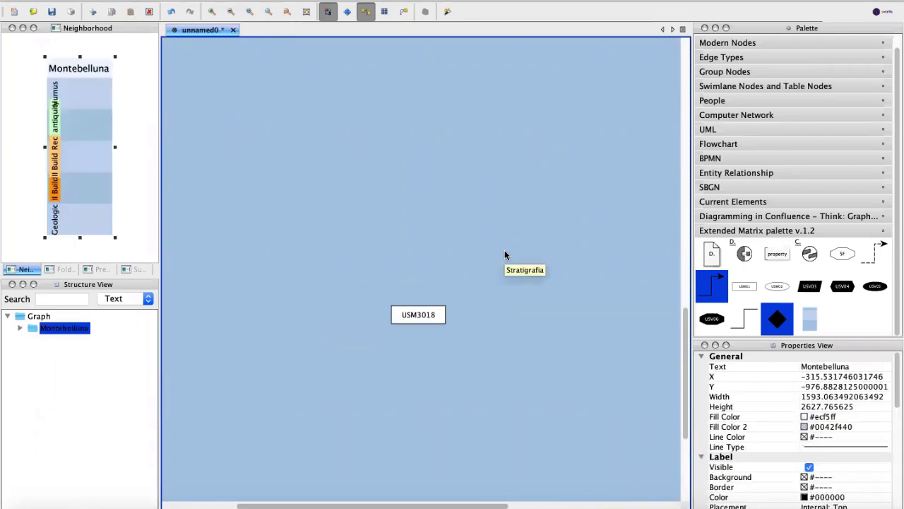
{"action": "scroll", "coordinate": [509, 208], "scroll_direction": "down", "scroll_amount": 2}
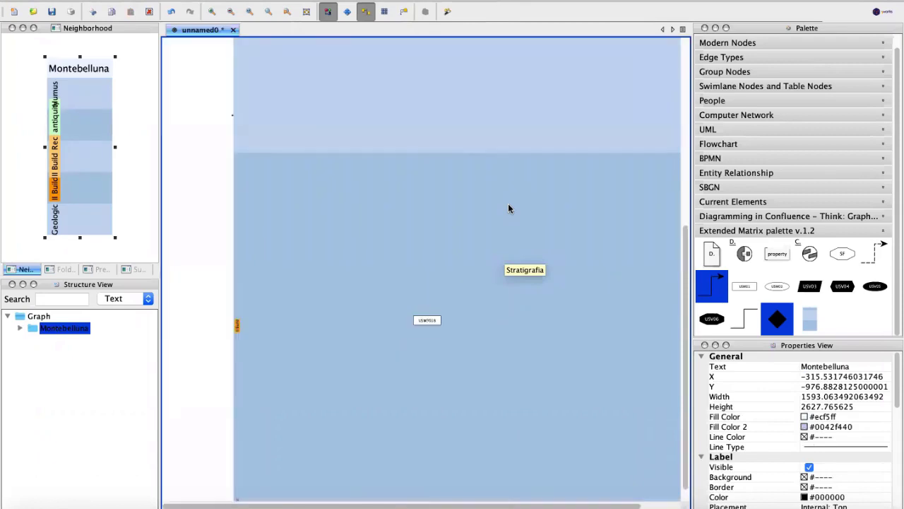
{"action": "scroll", "coordinate": [444, 268], "scroll_direction": "down", "scroll_amount": 1}
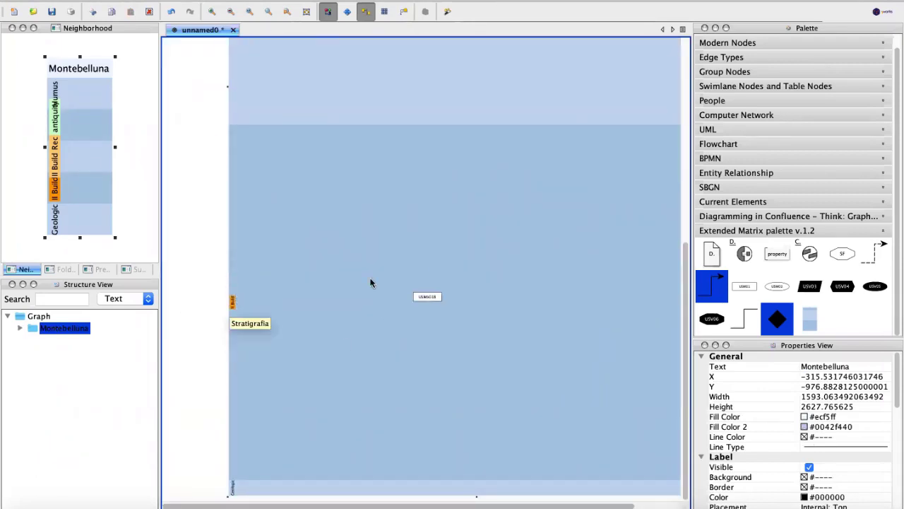
{"action": "scroll", "coordinate": [371, 282], "scroll_direction": "up", "scroll_amount": 3}
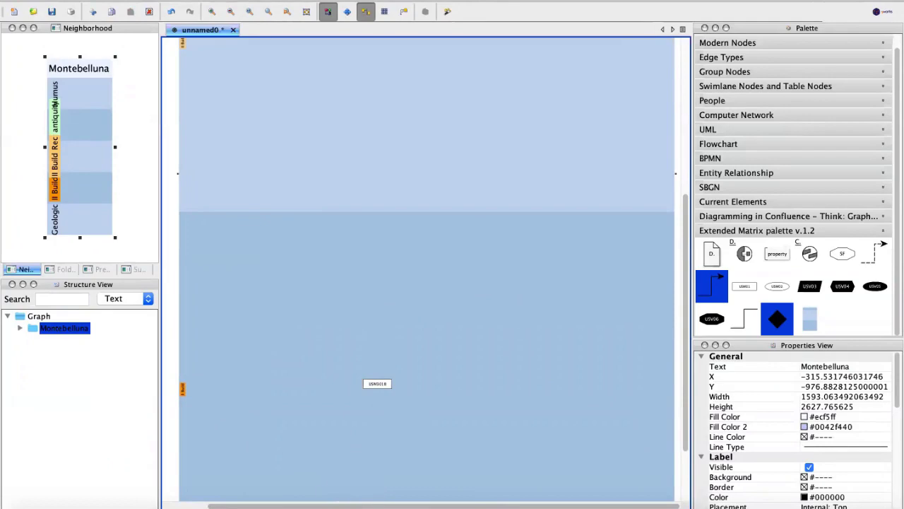
{"action": "left_click", "coordinate": [351, 502]}
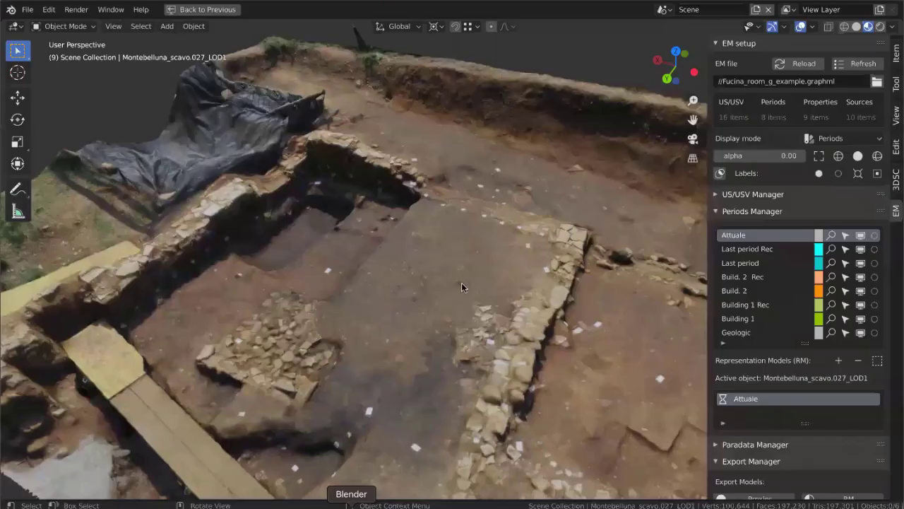
{"action": "scroll", "coordinate": [462, 286], "scroll_direction": "right", "scroll_amount": 10}
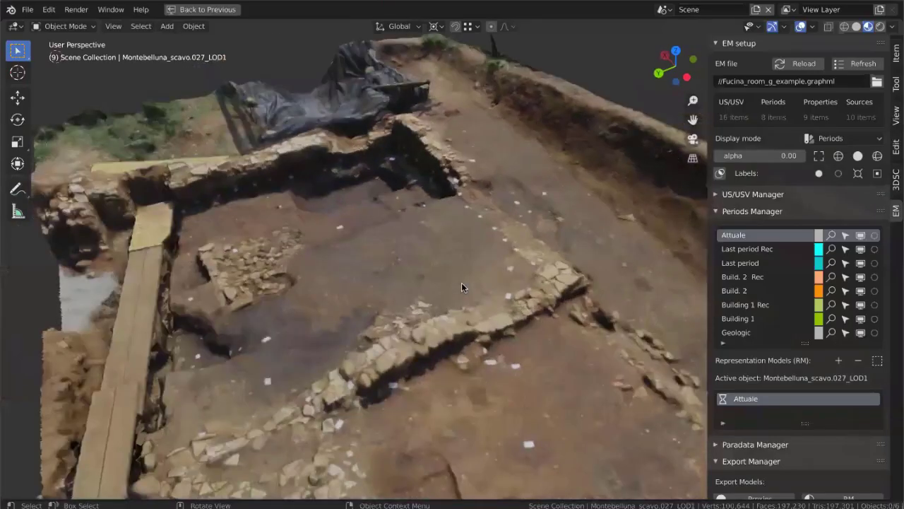
{"action": "scroll", "coordinate": [461, 283], "scroll_direction": "right", "scroll_amount": 10}
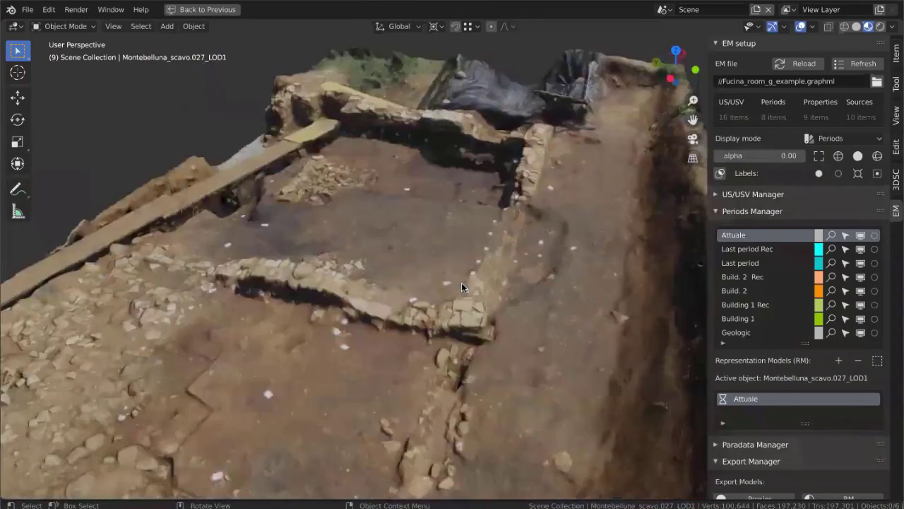
{"action": "scroll", "coordinate": [463, 287], "scroll_direction": "right", "scroll_amount": 5}
{"action": "scroll", "coordinate": [461, 282], "scroll_direction": "right", "scroll_amount": 5}
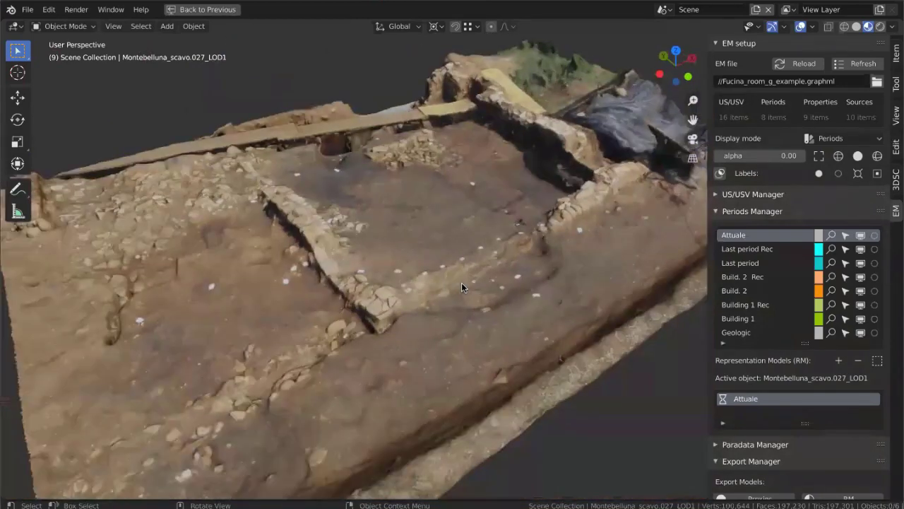
{"action": "scroll", "coordinate": [462, 282], "scroll_direction": "up", "scroll_amount": 3, "text": "shift"}
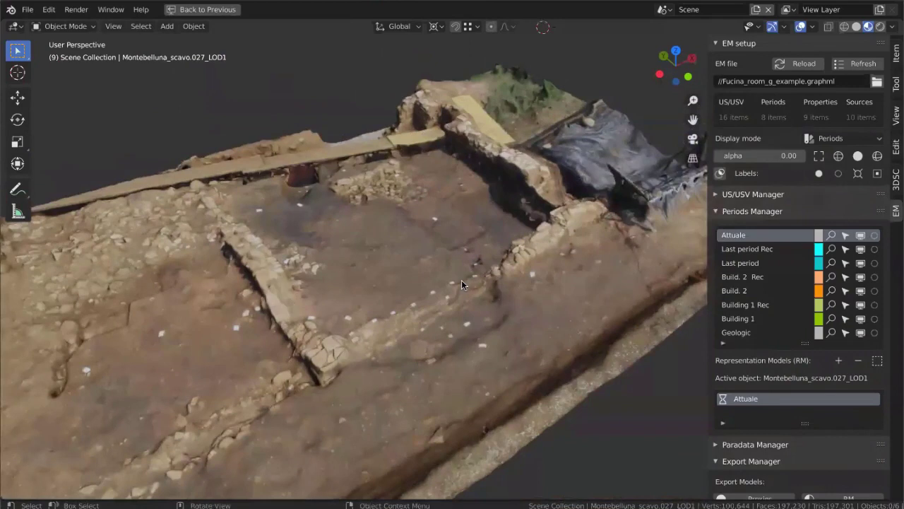
{"action": "scroll", "coordinate": [462, 283], "scroll_direction": "up", "scroll_amount": 2}
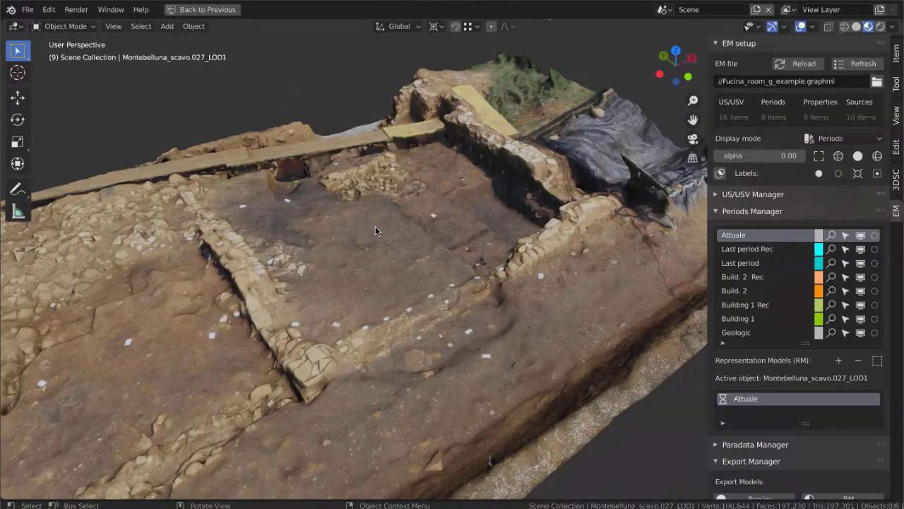
{"action": "scroll", "coordinate": [376, 228], "scroll_direction": "down", "scroll_amount": 2}
{"action": "scroll", "coordinate": [376, 230], "scroll_direction": "up", "scroll_amount": 2, "text": "shift"}
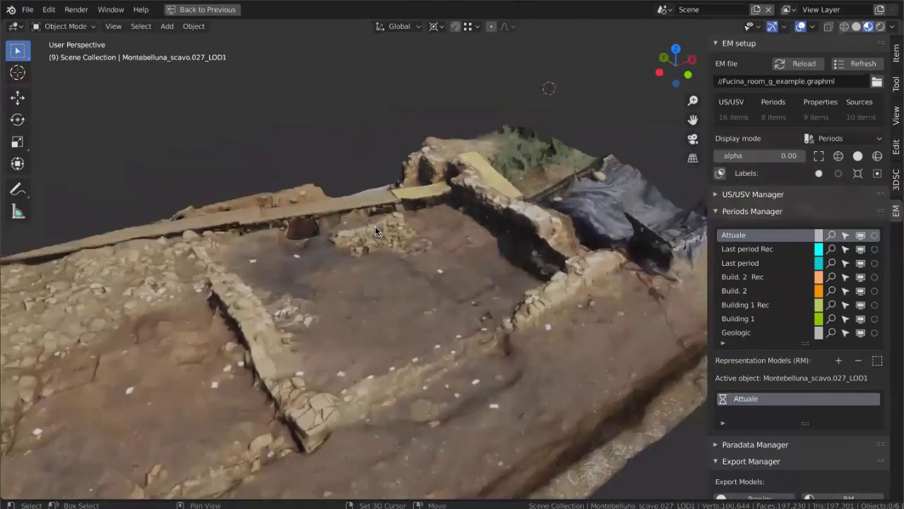
{"action": "scroll", "coordinate": [375, 229], "scroll_direction": "up", "scroll_amount": 2, "text": "shift"}
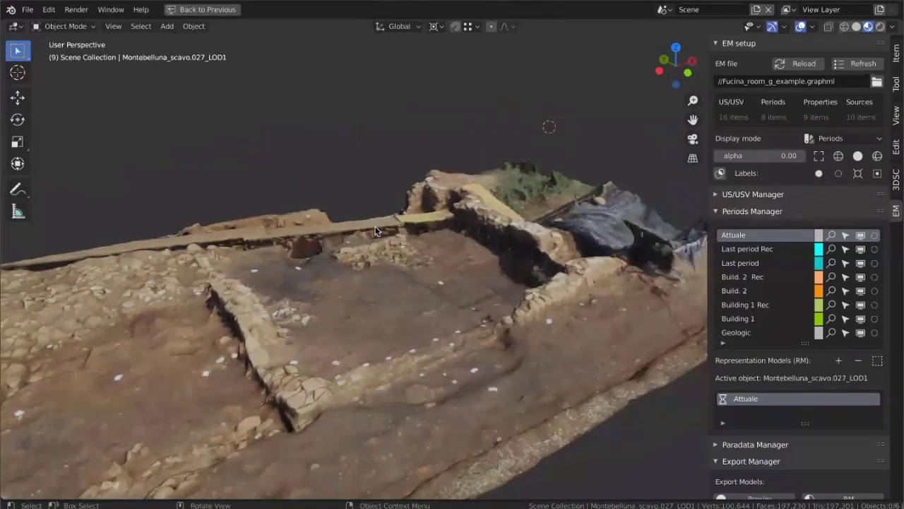
{"action": "scroll", "coordinate": [375, 228], "scroll_direction": "up", "scroll_amount": 3}
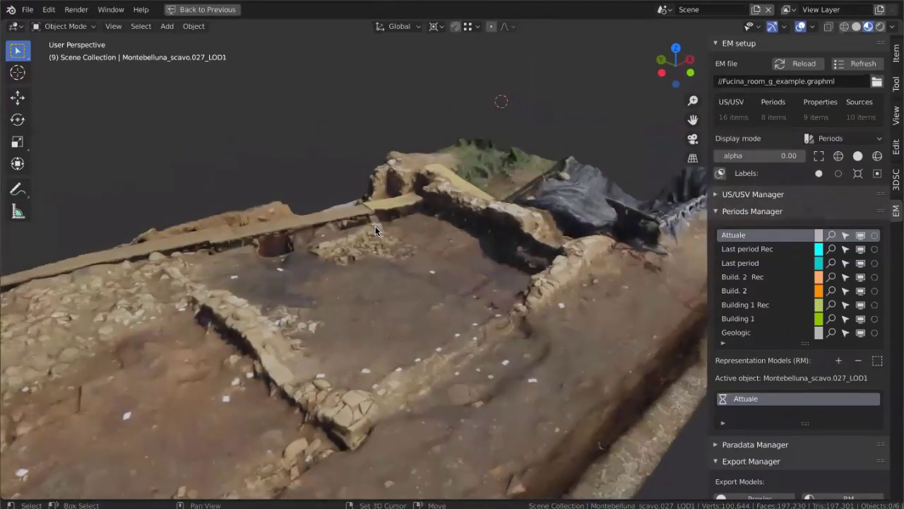
{"action": "scroll", "coordinate": [338, 146], "scroll_direction": "down", "scroll_amount": 1, "text": "shift"}
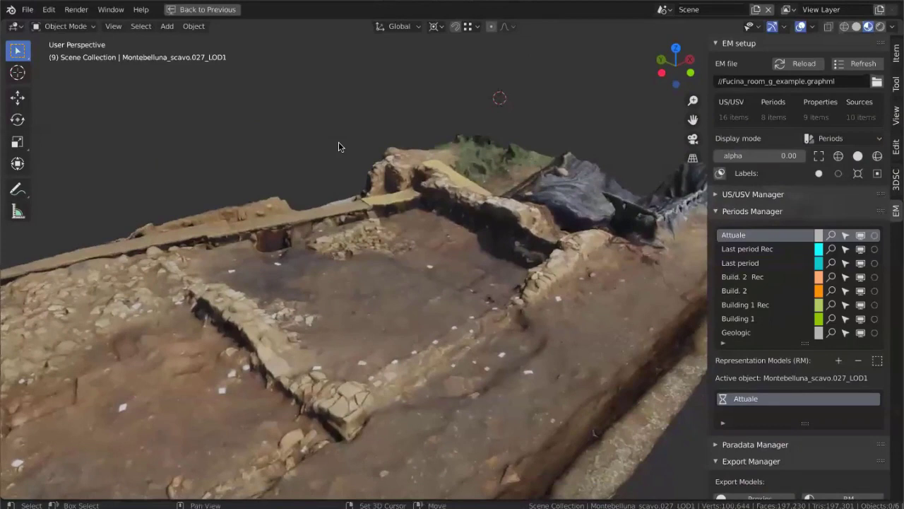
{"action": "middle_click_drag", "start_coordinate": [338, 146], "coordinate": [361, 219]}
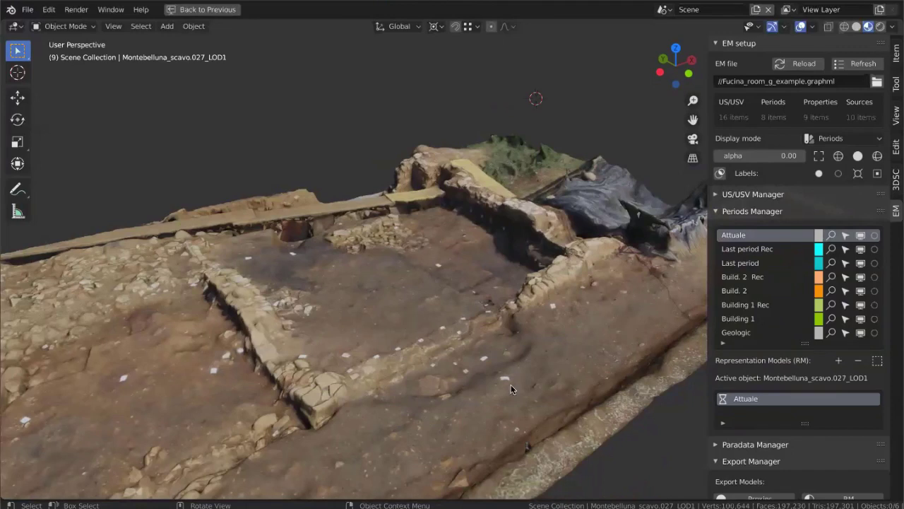
Collapse the Periods and Export managers, then expand and widen the US/USV Manager.
{"action": "scroll", "coordinate": [749, 176], "scroll_direction": "down", "scroll_amount": 2}
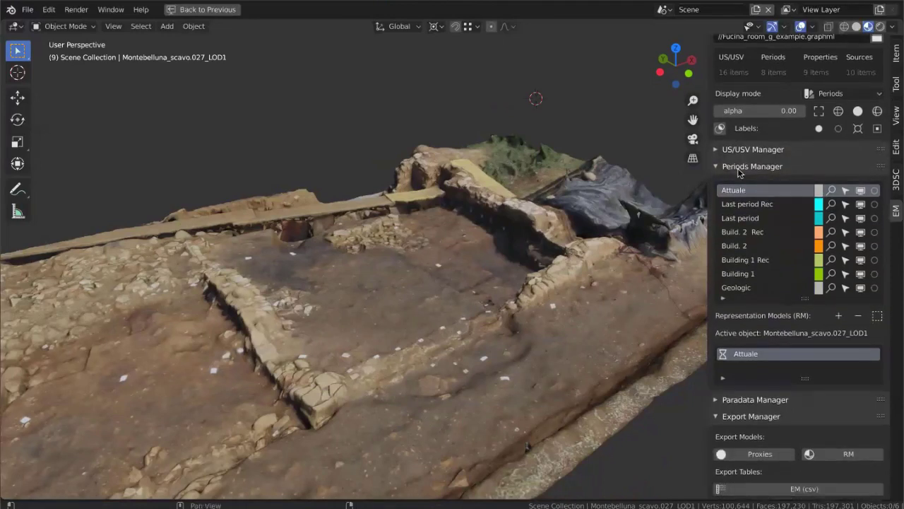
{"action": "left_click", "coordinate": [739, 168]}
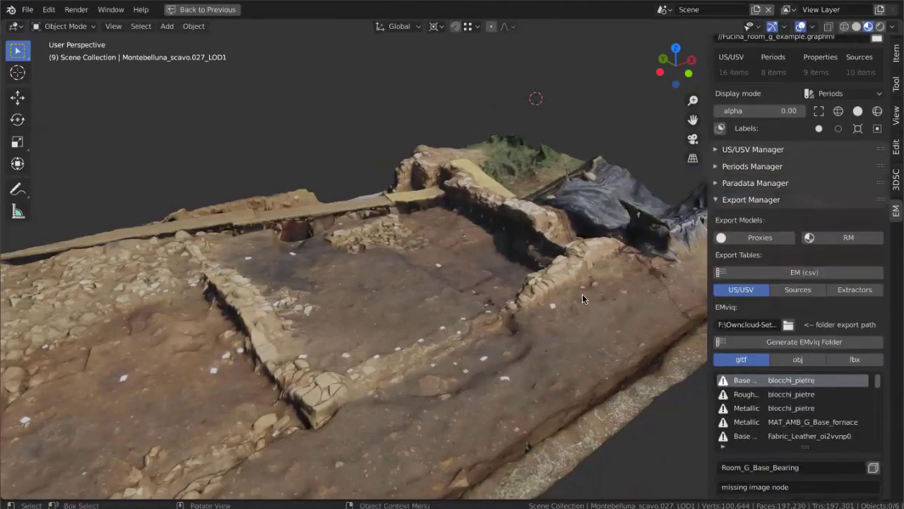
{"action": "left_click", "coordinate": [747, 200]}
{"action": "scroll", "coordinate": [774, 185], "scroll_direction": "up", "scroll_amount": 2}
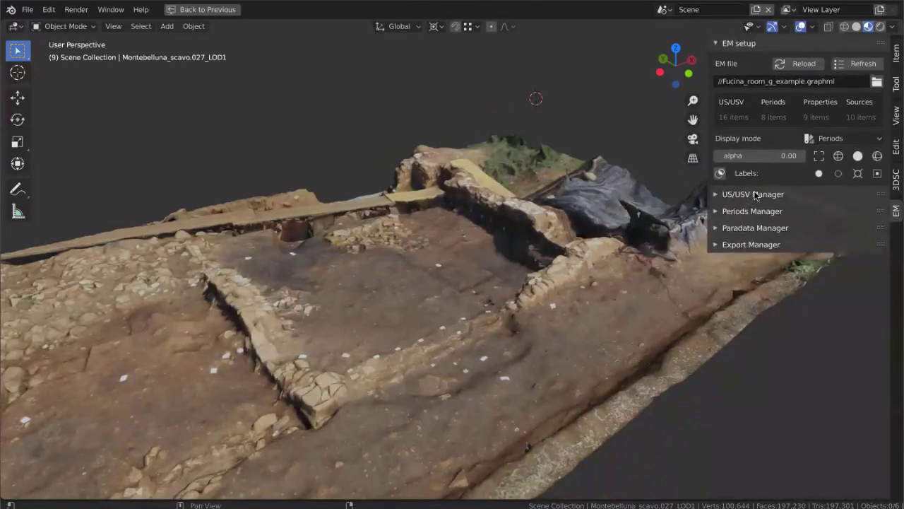
{"action": "left_click", "coordinate": [755, 196]}
{"action": "left_click_drag", "start_coordinate": [708, 254], "coordinate": [690, 260]}
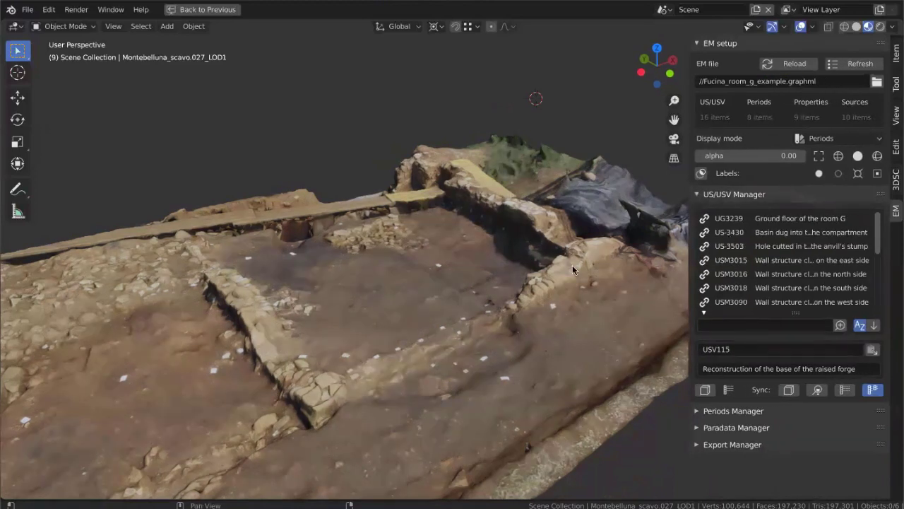
Restore the full layout, show the Proxies collection and set Display mode to EM.
{"action": "key", "text": "ctrl+space"}
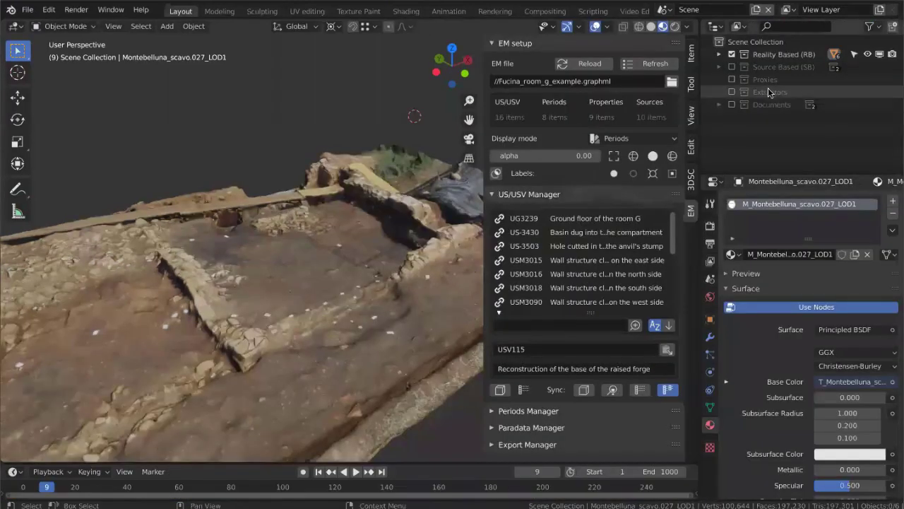
{"action": "left_click", "coordinate": [732, 79]}
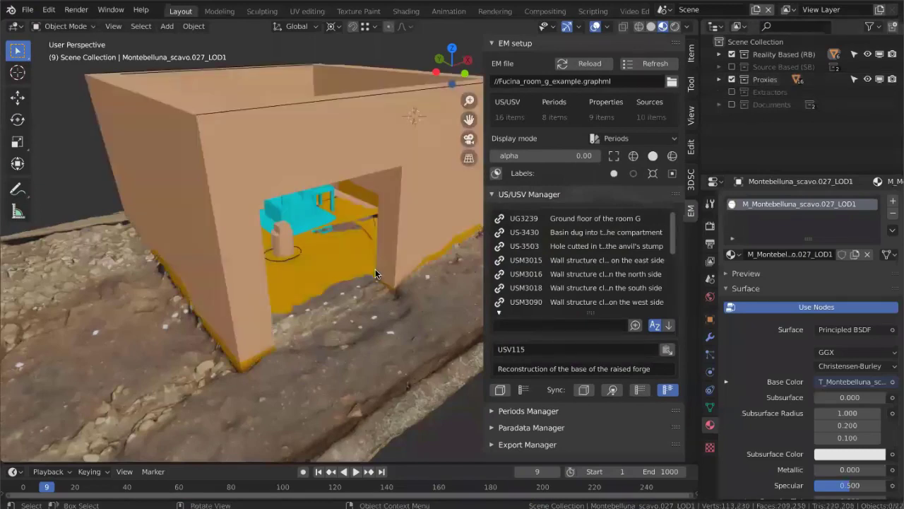
{"action": "middle_click_drag", "start_coordinate": [375, 269], "coordinate": [332, 297]}
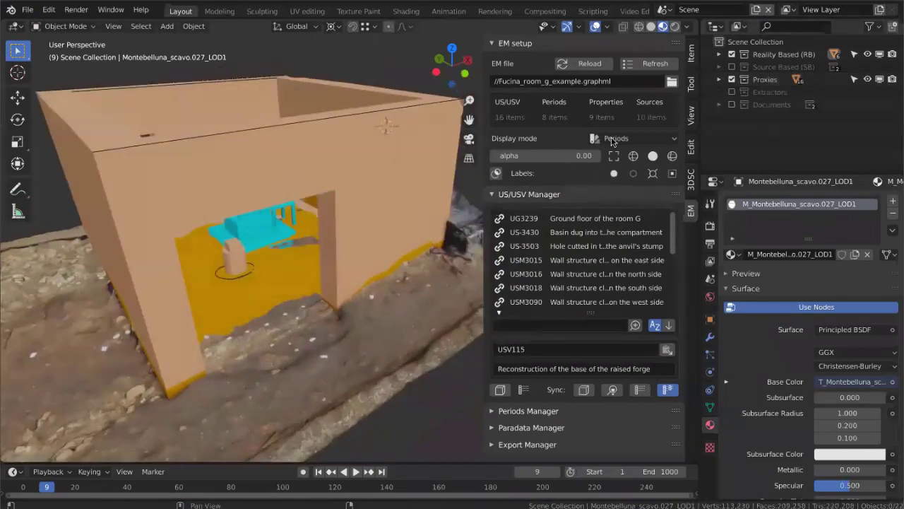
{"action": "left_click", "coordinate": [612, 139]}
{"action": "left_click", "coordinate": [612, 154]}
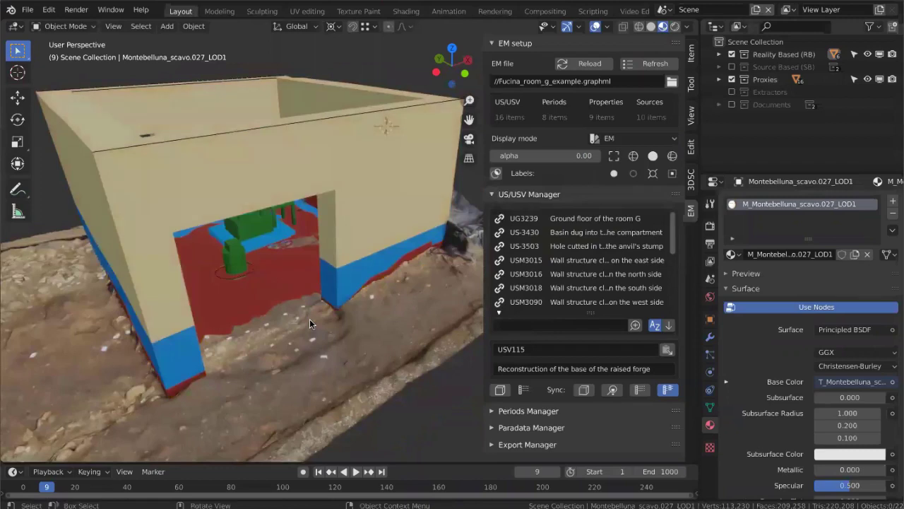
{"action": "middle_click_drag", "start_coordinate": [310, 319], "coordinate": [303, 311]}
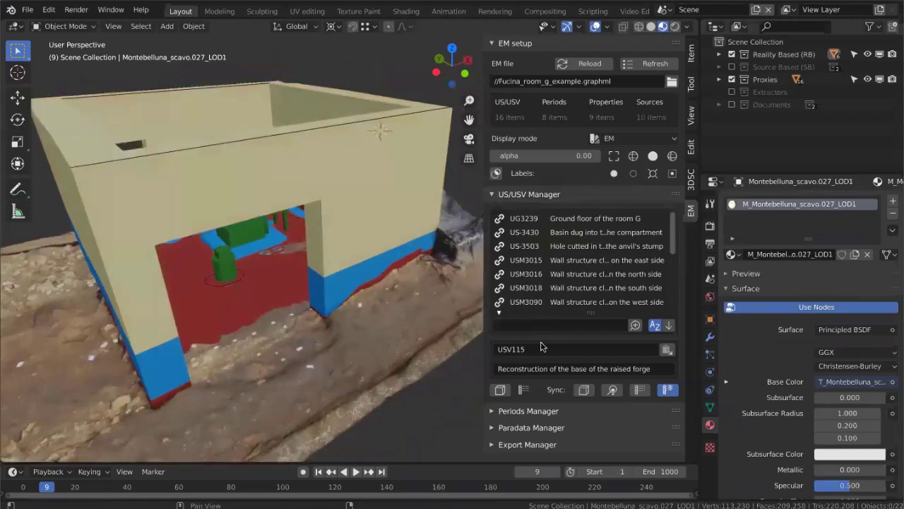
{"action": "left_click", "coordinate": [495, 195]}
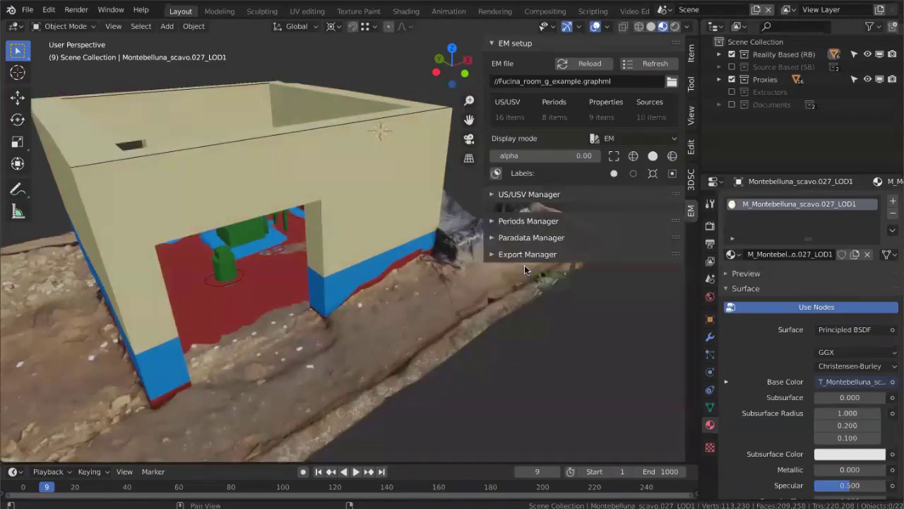
Hide the Last period Rec, Last period and Build. 2 Rec proxies in Periods Manager.
{"action": "left_click", "coordinate": [497, 211]}
{"action": "left_click", "coordinate": [653, 249]}
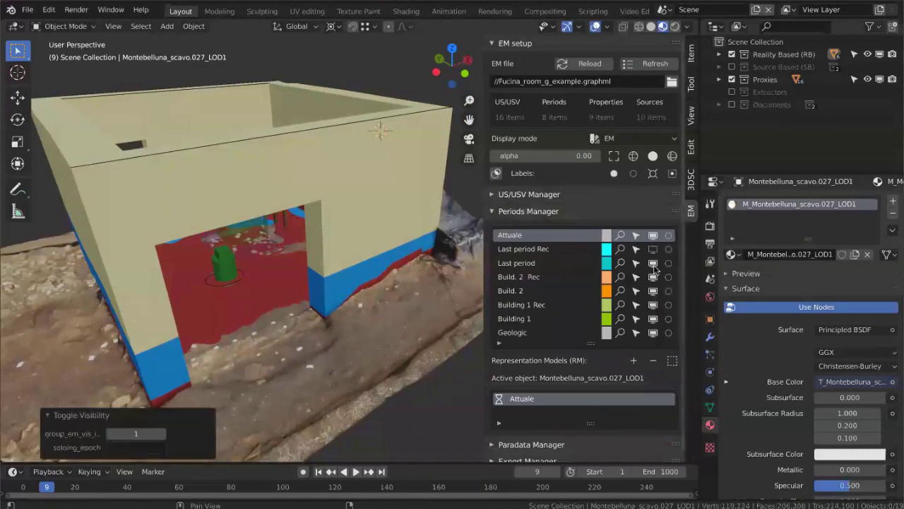
{"action": "left_click", "coordinate": [653, 264]}
{"action": "left_click", "coordinate": [653, 277]}
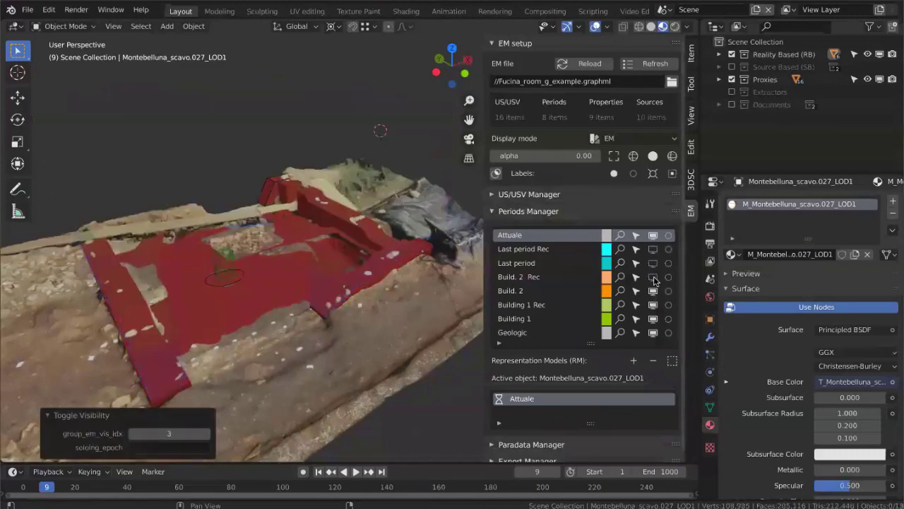
{"action": "left_click", "coordinate": [653, 278]}
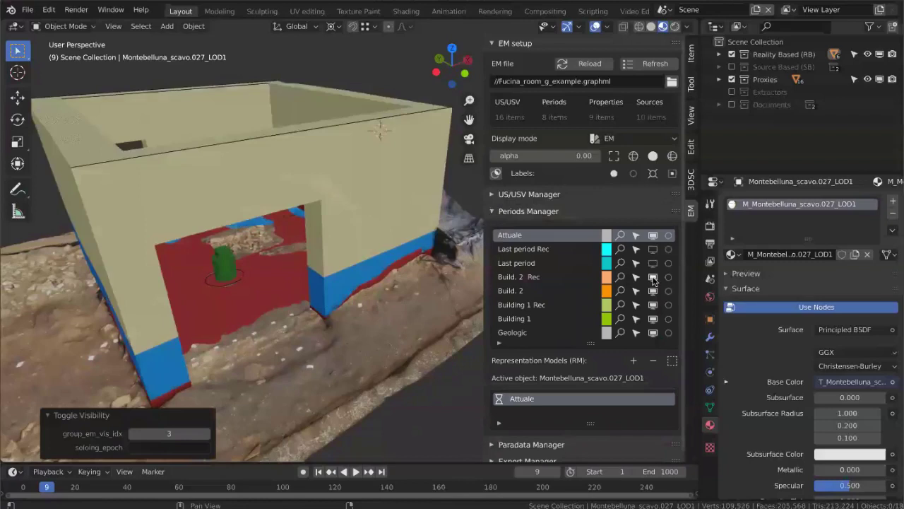
{"action": "left_click", "coordinate": [653, 305]}
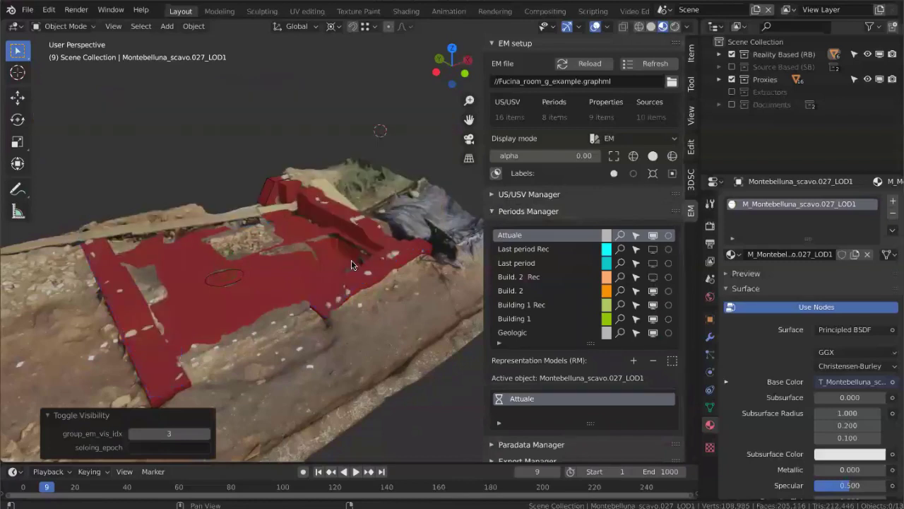
Set the proxy alpha to 0.5 and select the south wall proxy USM3018.
{"action": "left_click", "coordinate": [541, 156]}
{"action": "type", "text": "0.0"}
{"action": "key", "text": "BackSpace"}
{"action": "type", "text": "5"}
{"action": "key", "text": "Return"}
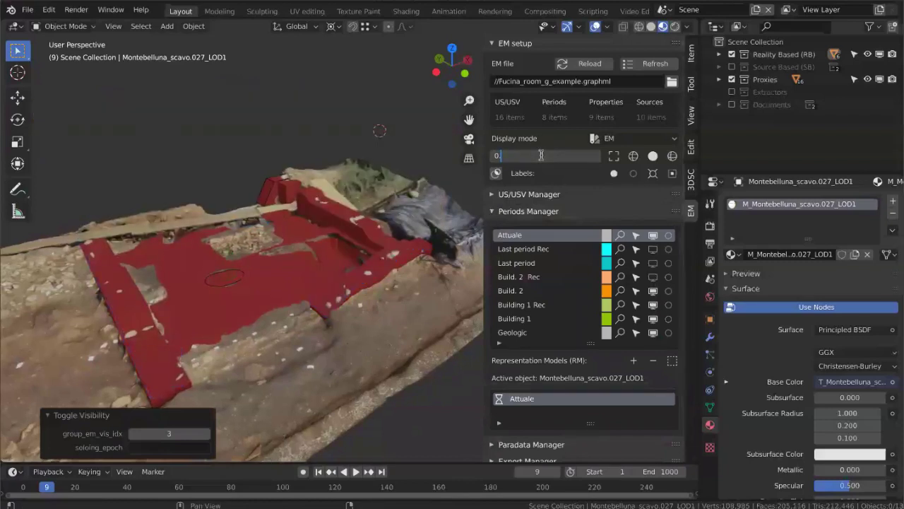
{"action": "middle_click_drag", "start_coordinate": [369, 244], "coordinate": [293, 296]}
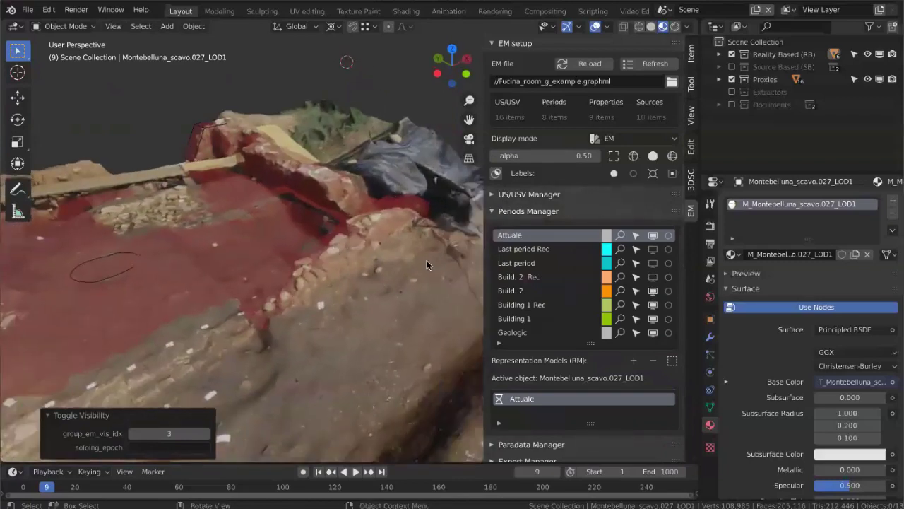
{"action": "left_click", "coordinate": [342, 258]}
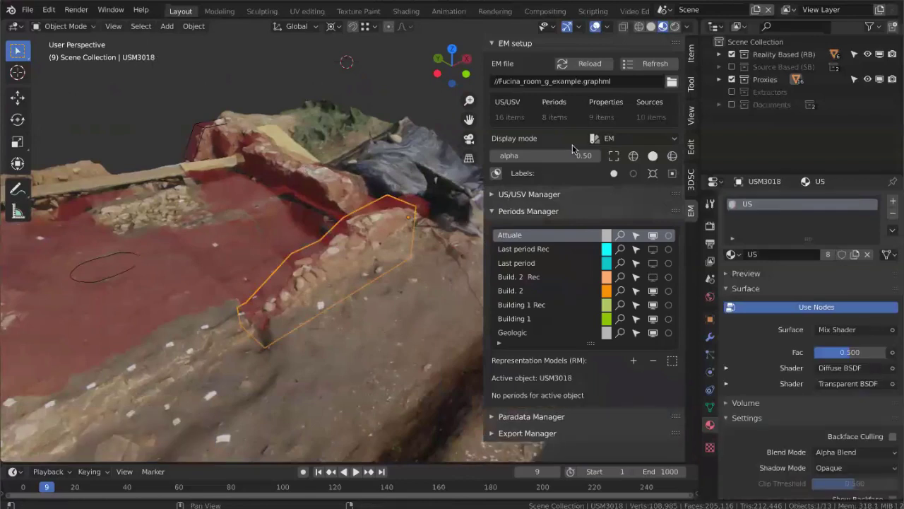
Open the US/USV Manager and sync USV115 and USM3018 between list and 3D view.
{"action": "left_click", "coordinate": [518, 212]}
{"action": "left_click", "coordinate": [515, 195]}
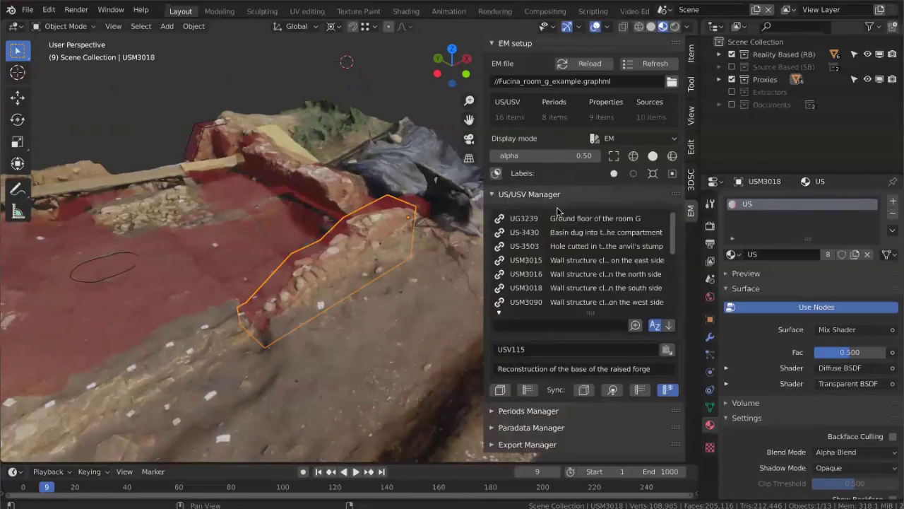
{"action": "left_click", "coordinate": [500, 389]}
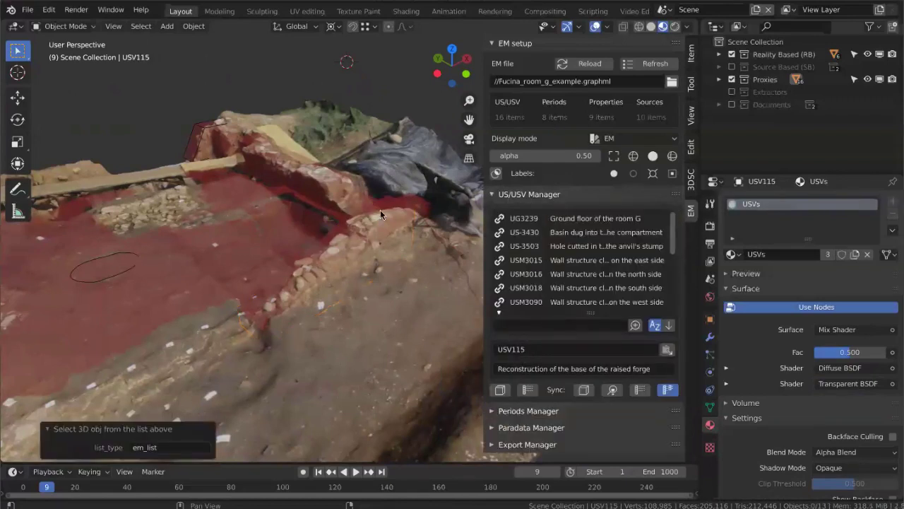
{"action": "left_click", "coordinate": [334, 228]}
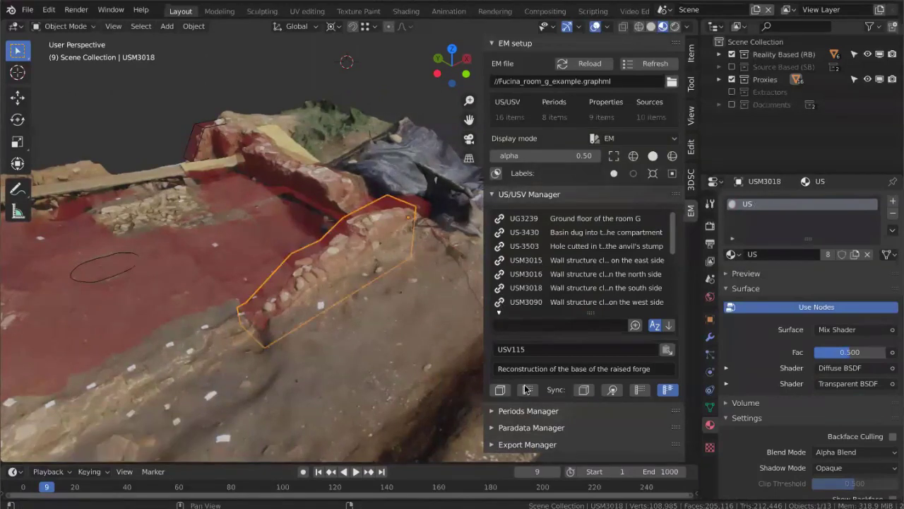
{"action": "left_click", "coordinate": [527, 390]}
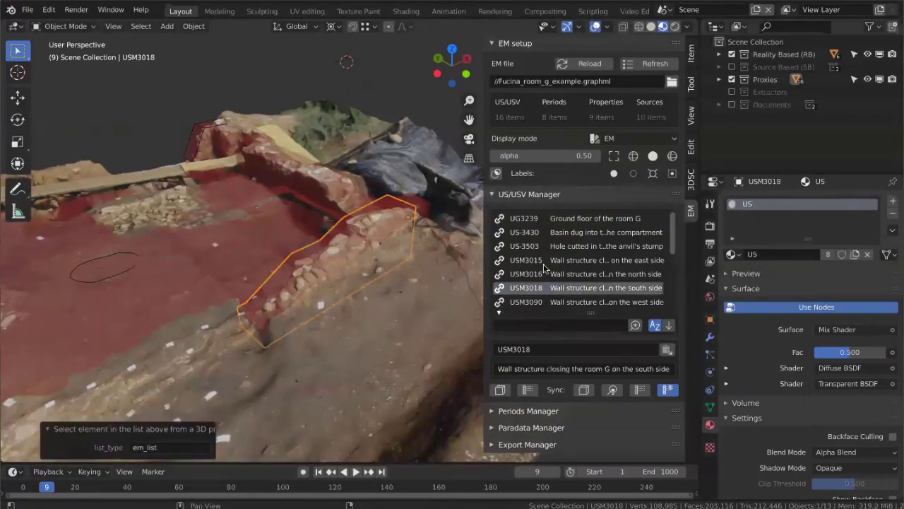
{"action": "key", "text": "b"}
{"action": "left_click", "coordinate": [486, 349]}
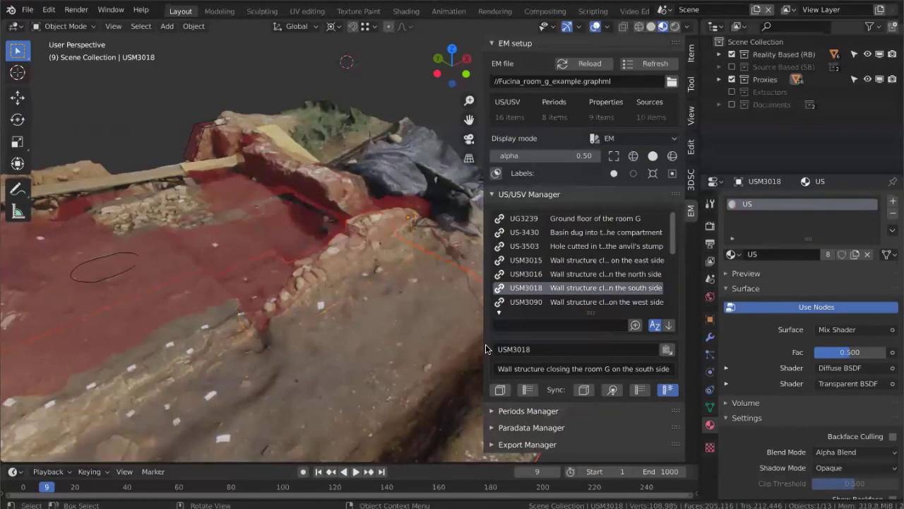
{"action": "left_click", "coordinate": [526, 390]}
{"action": "left_click", "coordinate": [526, 391]}
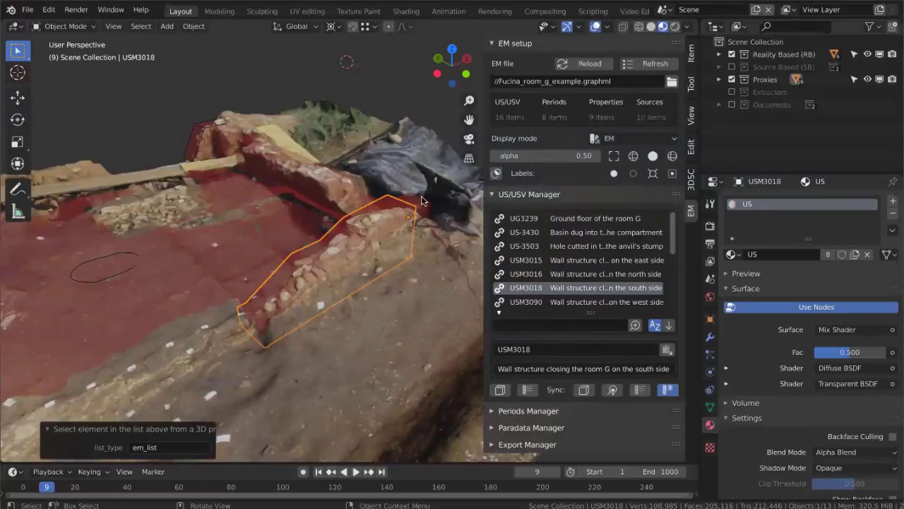
Select wall proxies USM3015, USM3090 and USM3018, ending with only USM3090 selected.
{"action": "left_click", "coordinate": [327, 273]}
{"action": "scroll", "coordinate": [327, 272], "scroll_direction": "up", "scroll_amount": 5, "text": "shift"}
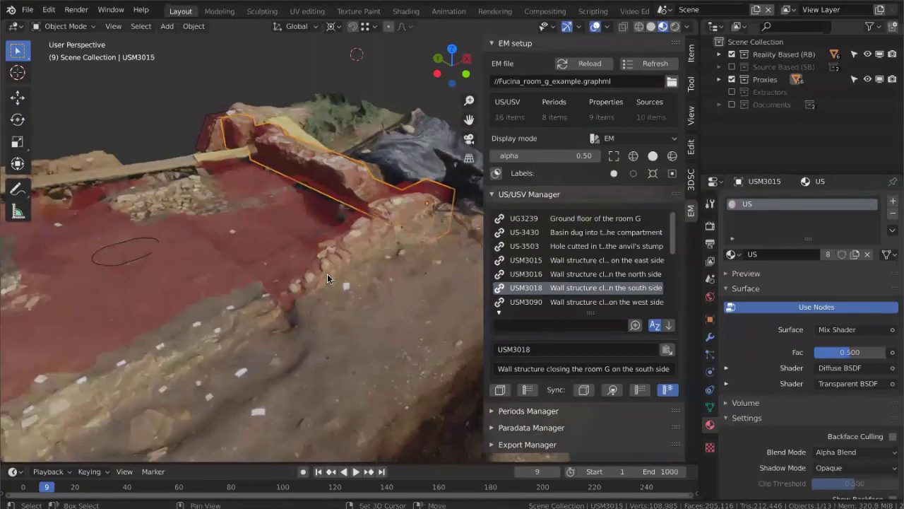
{"action": "middle_click_drag", "start_coordinate": [327, 274], "coordinate": [109, 354]}
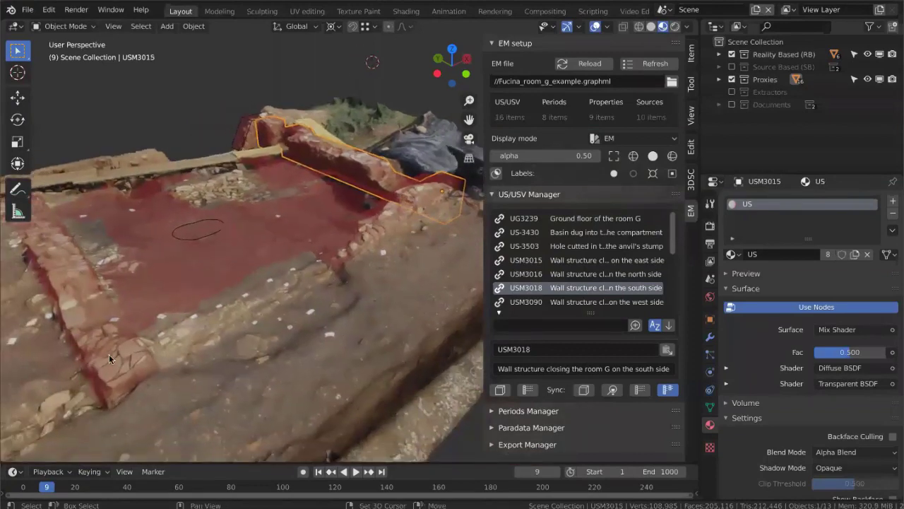
{"action": "left_click", "coordinate": [98, 312]}
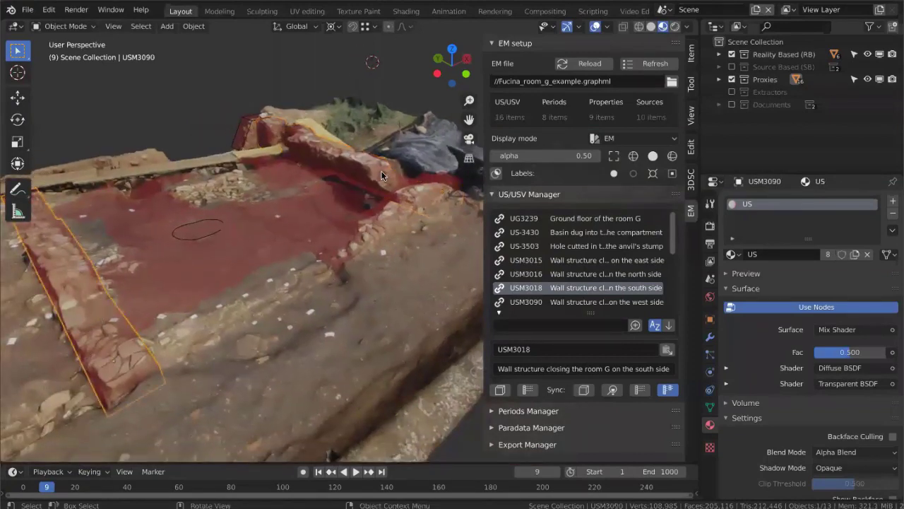
{"action": "left_click", "coordinate": [425, 173], "text": "shift"}
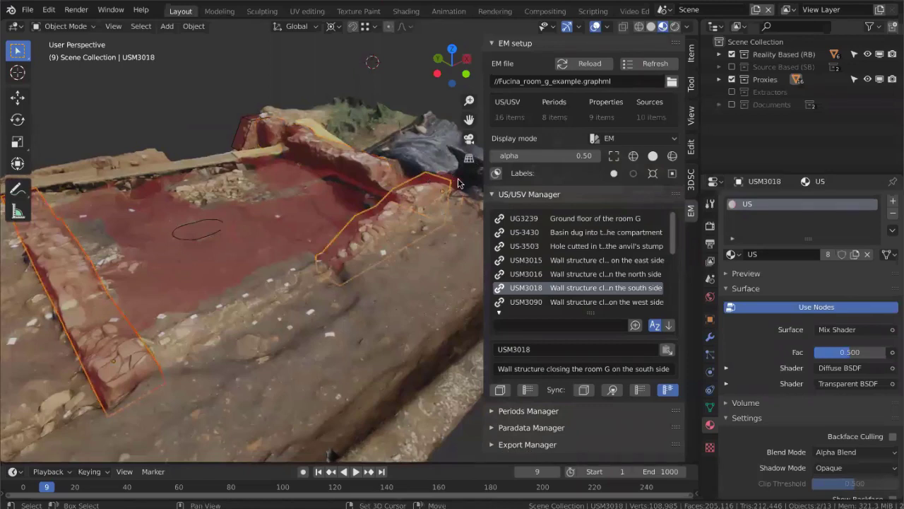
{"action": "left_click", "coordinate": [458, 184], "text": "shift"}
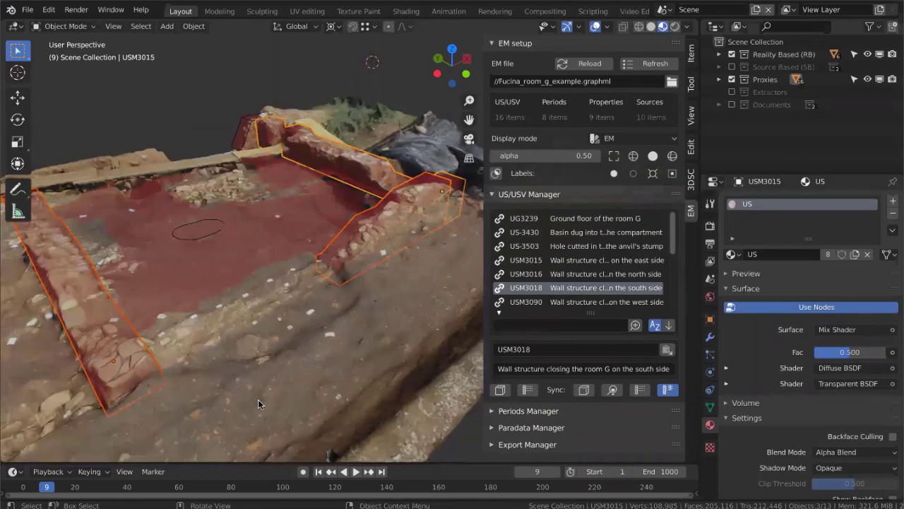
{"action": "left_click", "coordinate": [58, 303]}
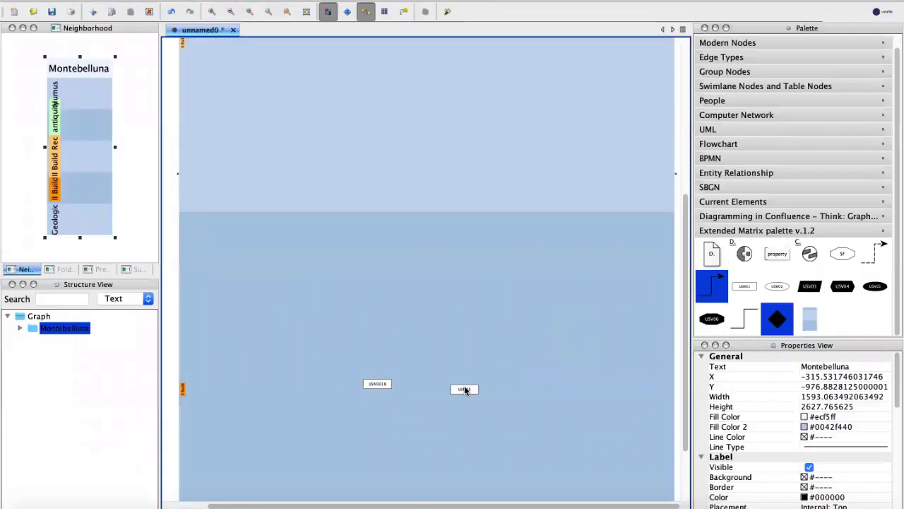
Add a node labelled USM3019 beside USM3018, then return to Blender.
{"action": "left_click", "coordinate": [464, 385]}
{"action": "scroll", "coordinate": [465, 385], "scroll_direction": "up", "scroll_amount": 1}
{"action": "left_click", "coordinate": [487, 452]}
{"action": "type", "text": "USM3019"}
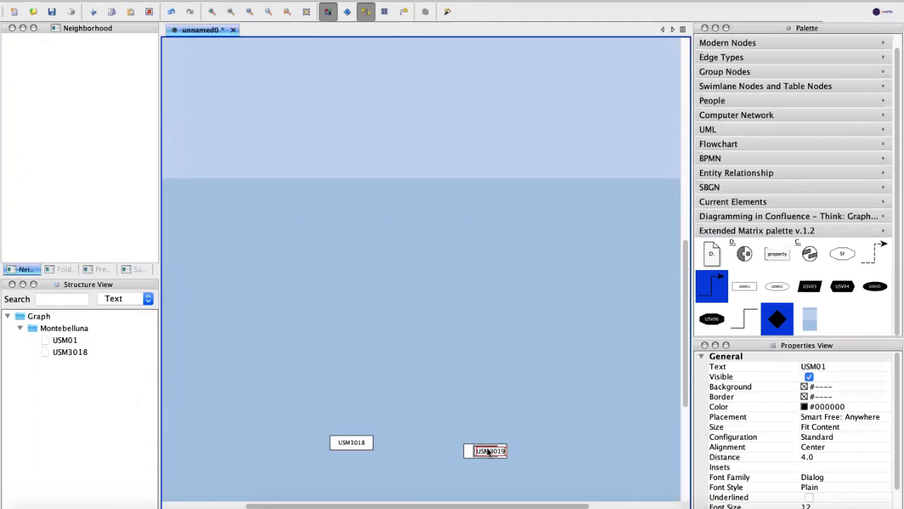
{"action": "key", "text": "Return"}
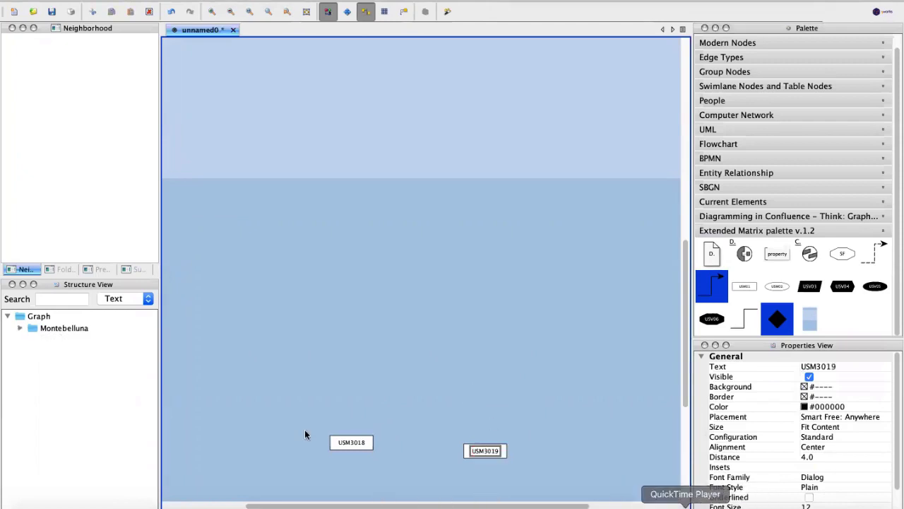
{"action": "left_click", "coordinate": [351, 503]}
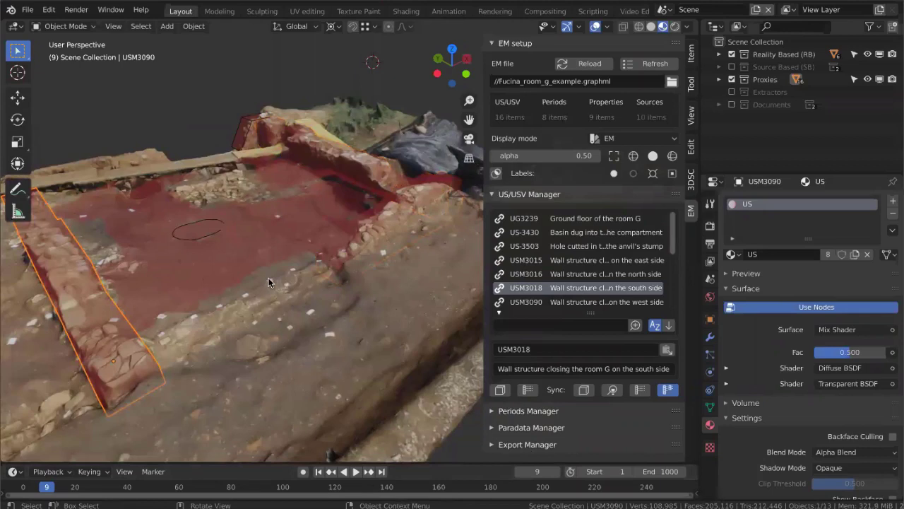
Select the south wall proxy USM3018, then the upper wall USM3015.
{"action": "left_click", "coordinate": [429, 179]}
{"action": "left_click", "coordinate": [455, 182]}
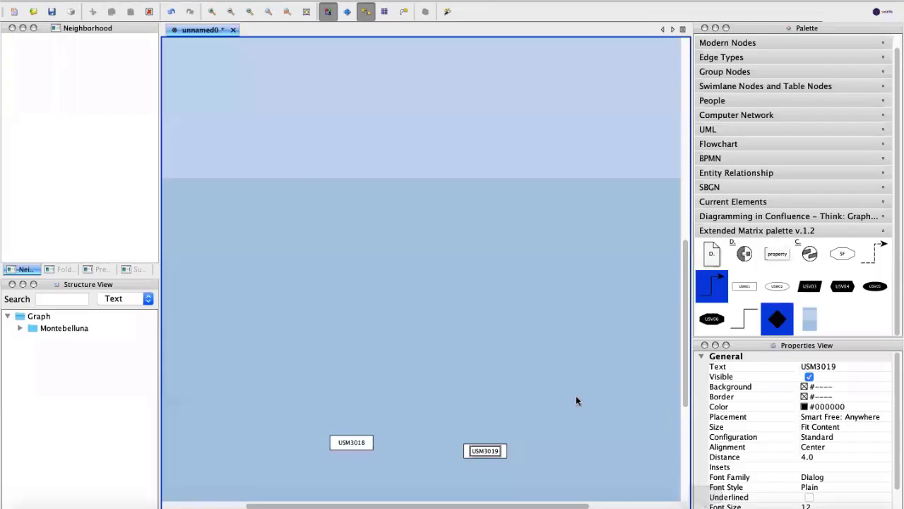
Change the node's label to USM3090.
{"action": "key", "text": "BackSpace"}
{"action": "key", "text": "BackSpace"}
{"action": "type", "text": "90"}
{"action": "key", "text": "Return"}
Add a new USM node labelled USM3015, then return to Blender.
{"action": "left_click_drag", "start_coordinate": [741, 288], "coordinate": [438, 385]}
{"action": "key", "text": "BackSpace"}
{"action": "key", "text": "BackSpace"}
{"action": "type", "text": "3015"}
{"action": "key", "text": "Return"}
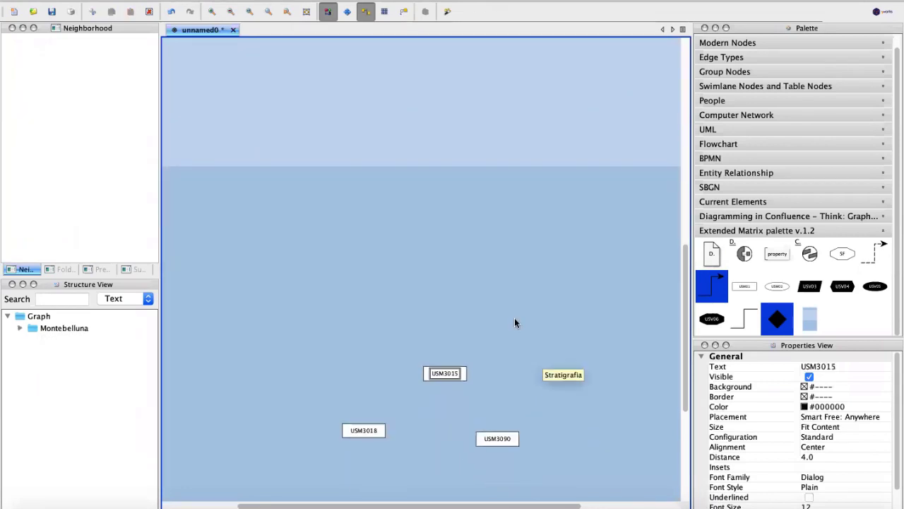
{"action": "left_click", "coordinate": [512, 323]}
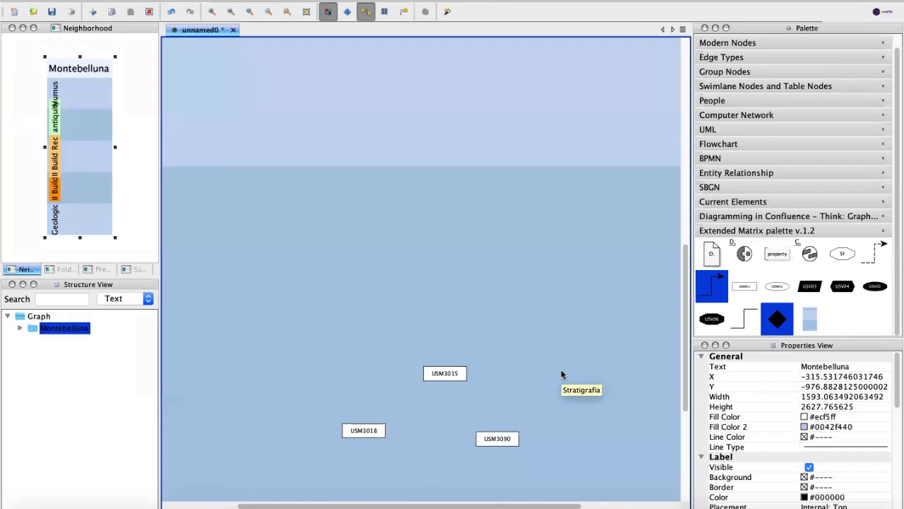
{"action": "left_click", "coordinate": [351, 505]}
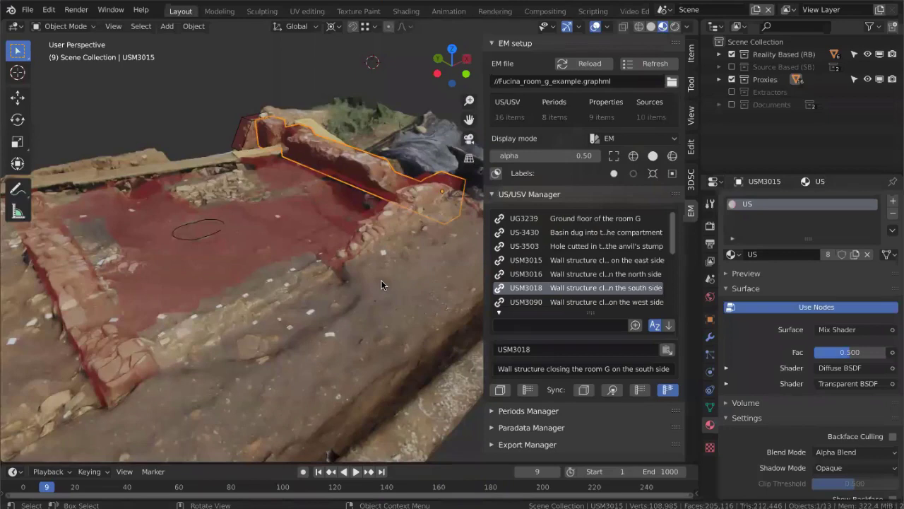
{"action": "middle_click_drag", "start_coordinate": [381, 284], "coordinate": [339, 282]}
{"action": "left_click", "coordinate": [340, 283]}
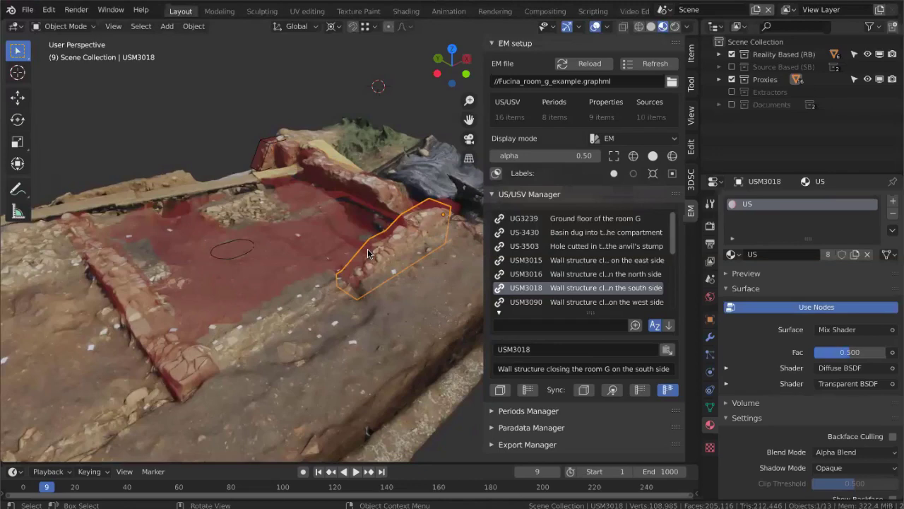
{"action": "left_click", "coordinate": [366, 227]}
{"action": "middle_click_drag", "start_coordinate": [366, 226], "coordinate": [366, 227]}
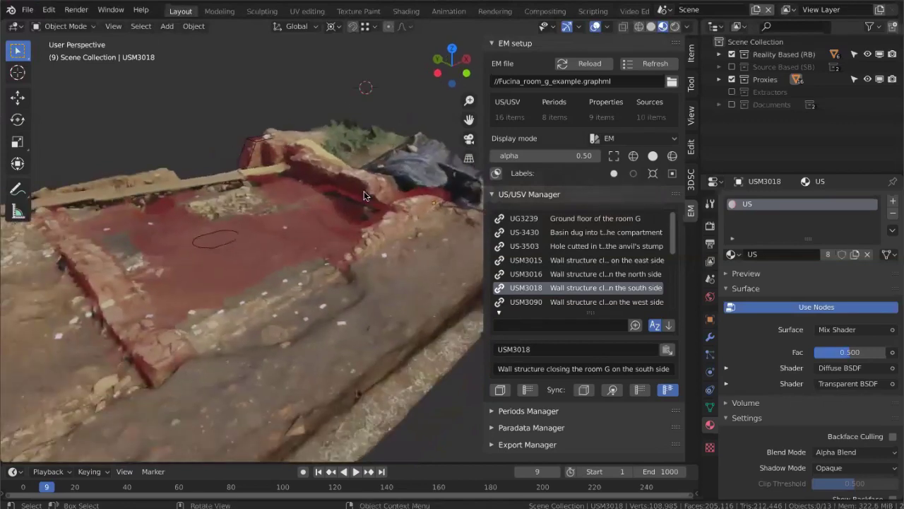
{"action": "middle_click_drag", "start_coordinate": [356, 202], "coordinate": [356, 201]}
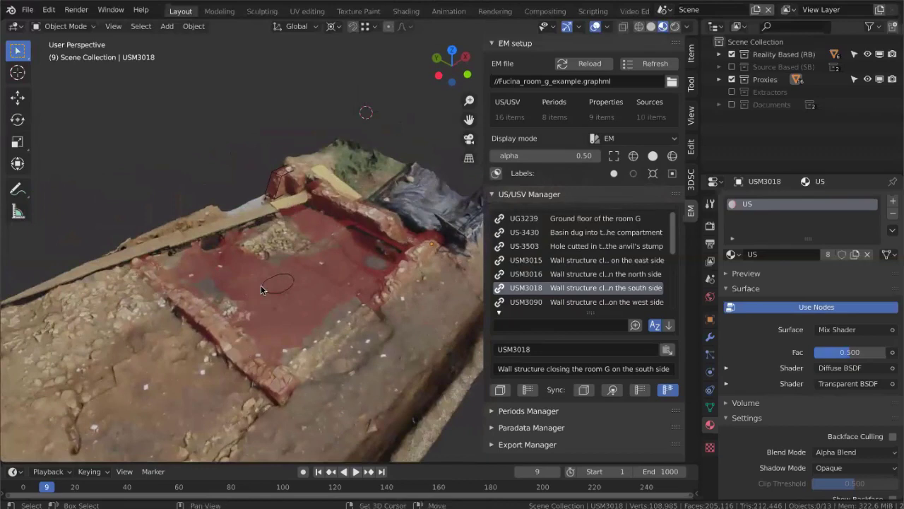
{"action": "middle_click_drag", "start_coordinate": [261, 287], "coordinate": [261, 287], "text": "shift"}
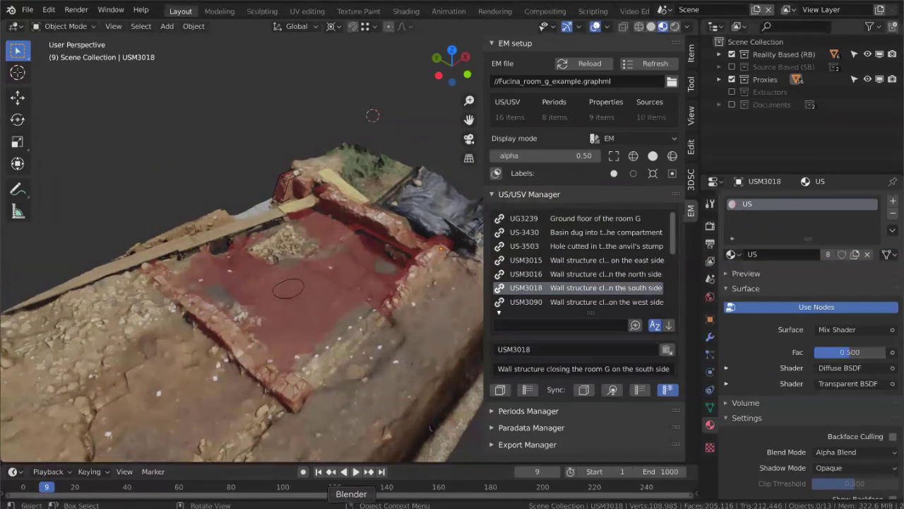
Back in yEd, place a document node in the upper lane labelled D.01.
{"action": "left_click", "coordinate": [705, 506]}
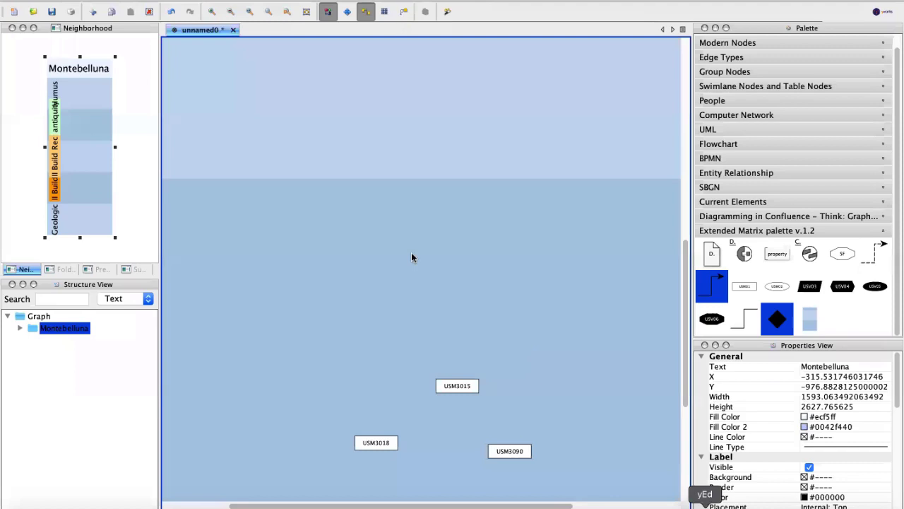
{"action": "scroll", "coordinate": [411, 252], "scroll_direction": "left", "scroll_amount": 2}
{"action": "scroll", "coordinate": [411, 252], "scroll_direction": "up", "scroll_amount": 2}
{"action": "scroll", "coordinate": [411, 252], "scroll_direction": "right", "scroll_amount": 3}
{"action": "scroll", "coordinate": [456, 275], "scroll_direction": "down", "scroll_amount": 4}
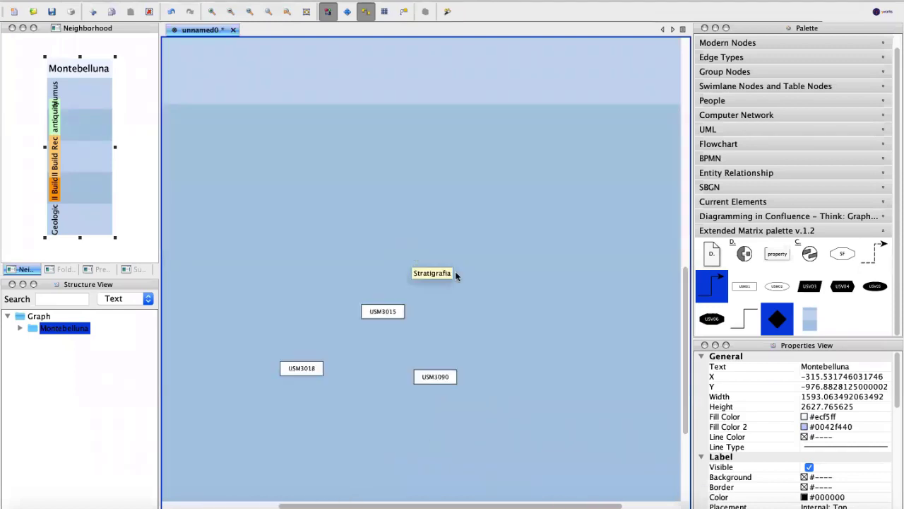
{"action": "scroll", "coordinate": [466, 273], "scroll_direction": "up", "scroll_amount": 2}
{"action": "left_click_drag", "start_coordinate": [713, 249], "coordinate": [501, 267]}
{"action": "scroll", "coordinate": [439, 163], "scroll_direction": "up", "scroll_amount": 4}
{"action": "scroll", "coordinate": [439, 164], "scroll_direction": "left", "scroll_amount": 3}
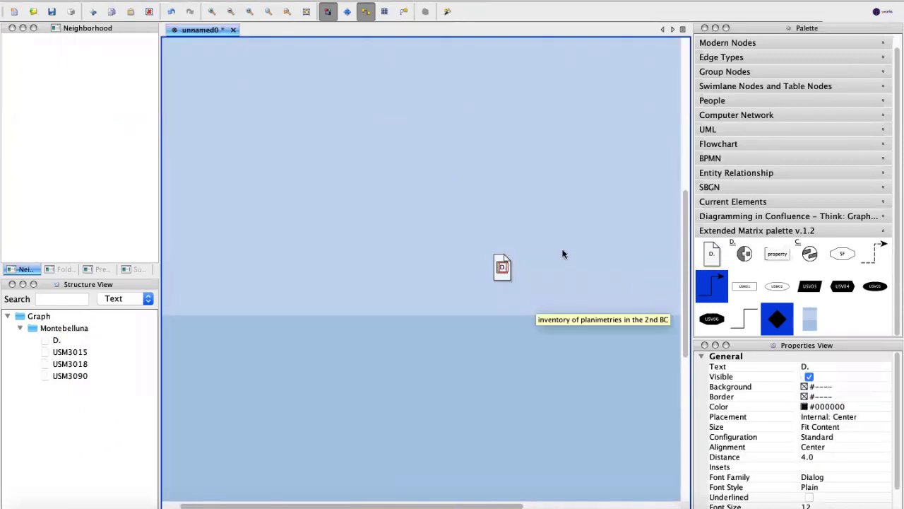
{"action": "type", "text": "01"}
{"action": "key", "text": "Return"}
{"action": "left_click", "coordinate": [536, 257]}
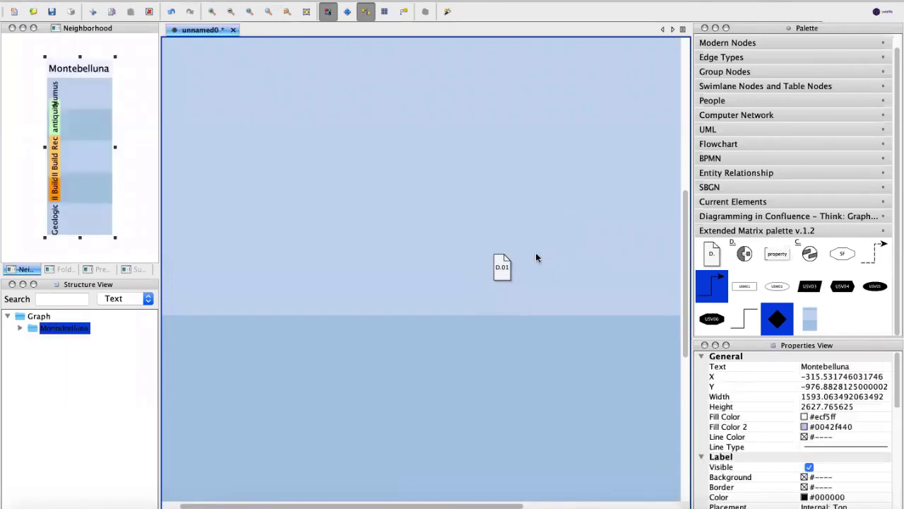
Edit the D.01 label, deleting its final digit.
{"action": "left_click", "coordinate": [504, 266]}
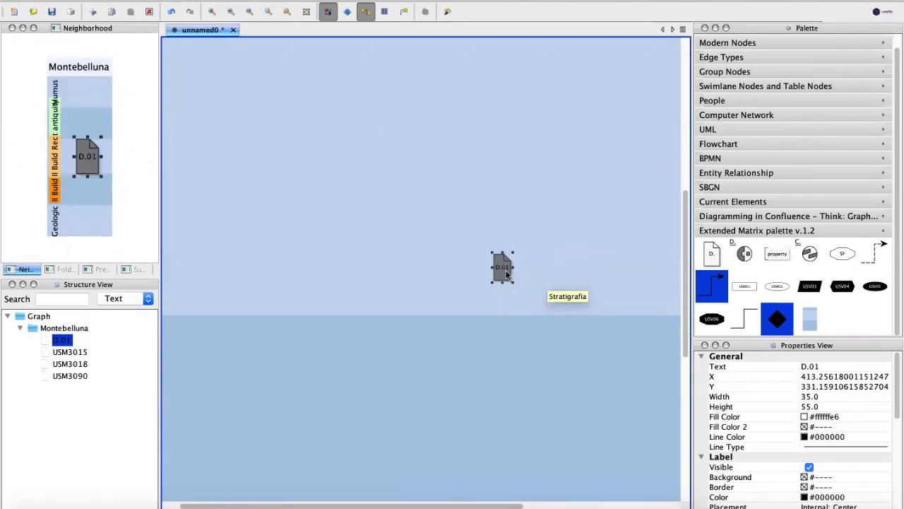
{"action": "scroll", "coordinate": [515, 268], "scroll_direction": "up", "scroll_amount": 3}
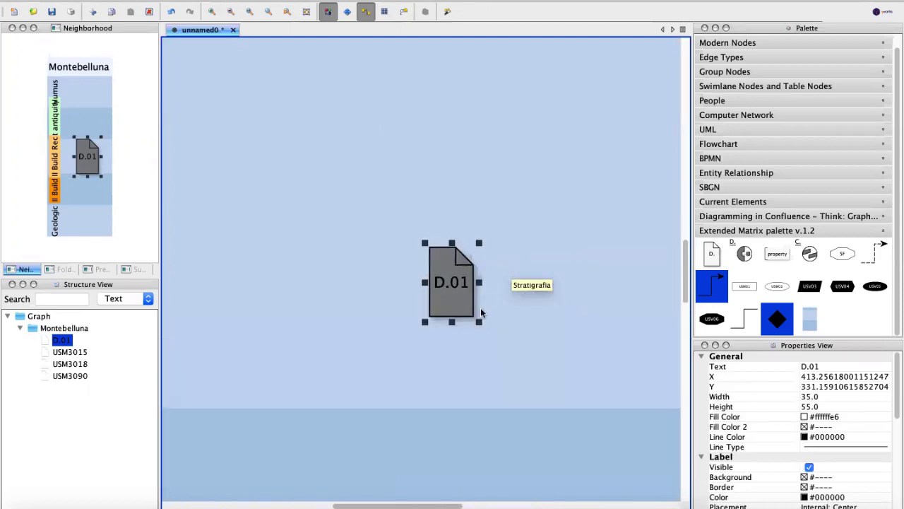
{"action": "key", "text": "F2"}
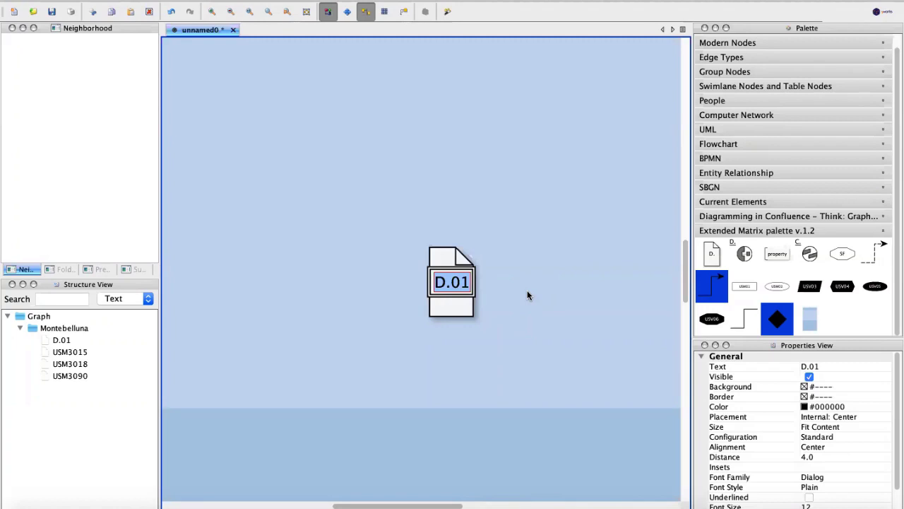
{"action": "key", "text": "Right"}
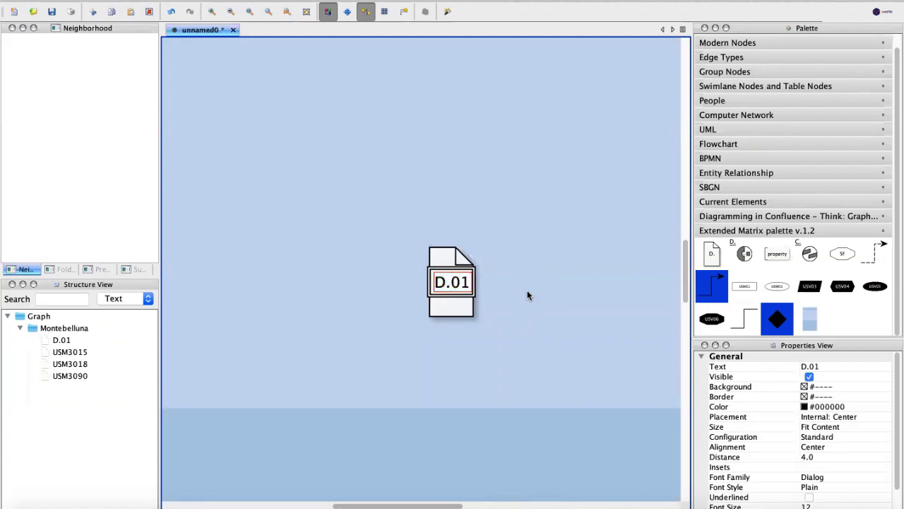
{"action": "key", "text": "BackSpace"}
Finish relabelling the document node as D.08.
{"action": "type", "text": "8"}
{"action": "key", "text": "Return"}
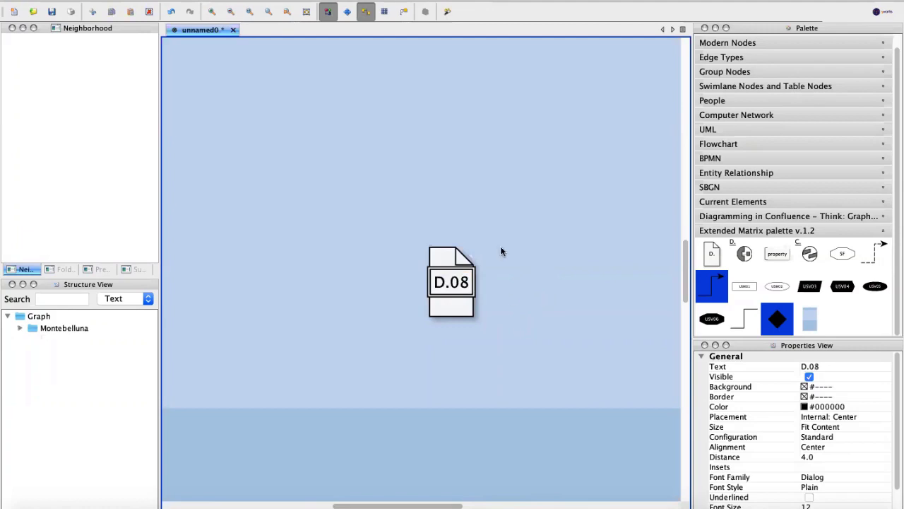
{"action": "left_click", "coordinate": [493, 305]}
{"action": "left_click", "coordinate": [452, 302]}
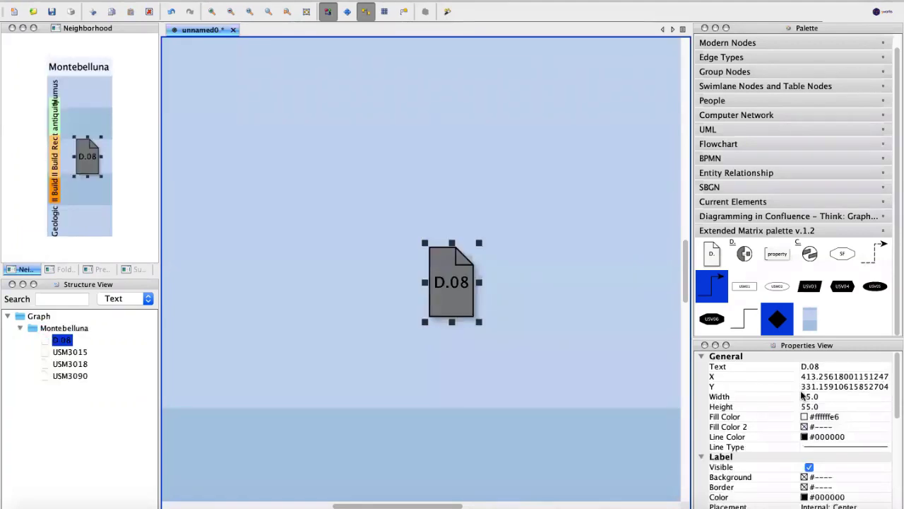
Set D.08's description to 'Photogrammetric survey of the Montebelluna forge'.
{"action": "scroll", "coordinate": [802, 396], "scroll_direction": "down", "scroll_amount": 3}
{"action": "scroll", "coordinate": [802, 396], "scroll_direction": "down", "scroll_amount": 4}
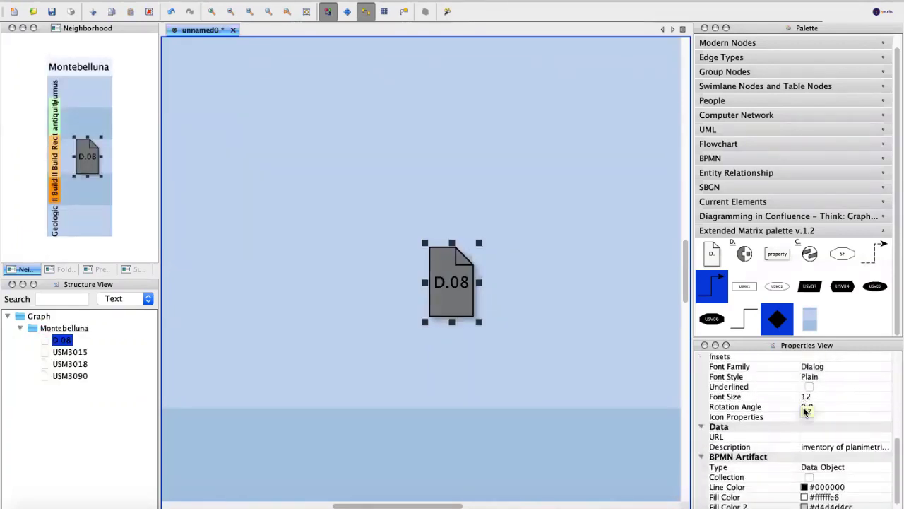
{"action": "left_click", "coordinate": [820, 447]}
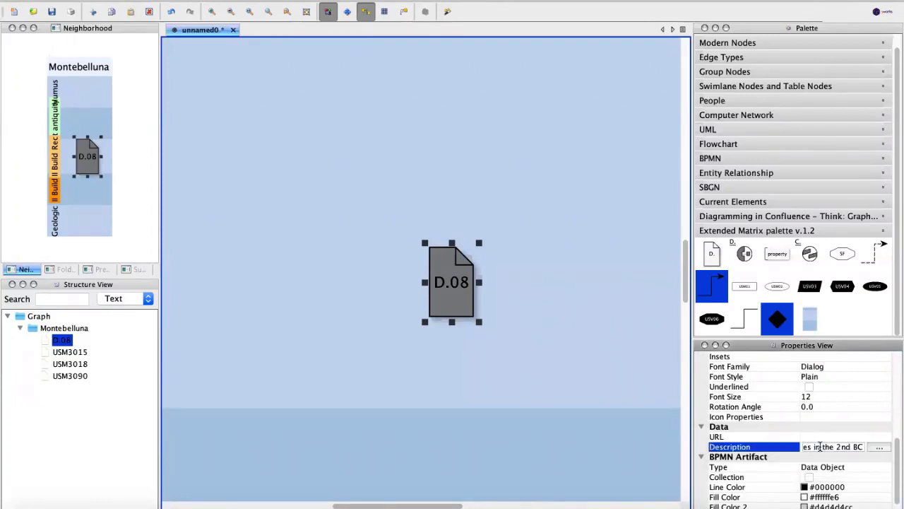
{"action": "left_click", "coordinate": [879, 448]}
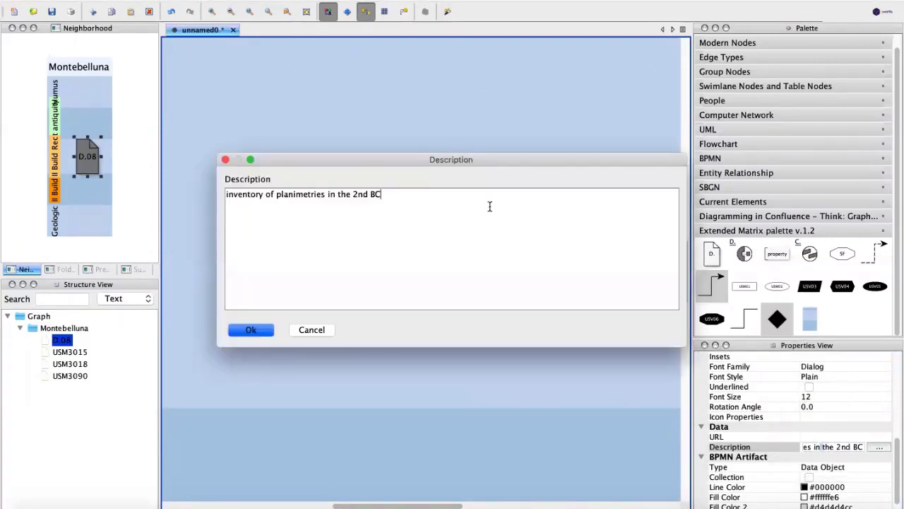
{"action": "triple_click", "coordinate": [430, 204]}
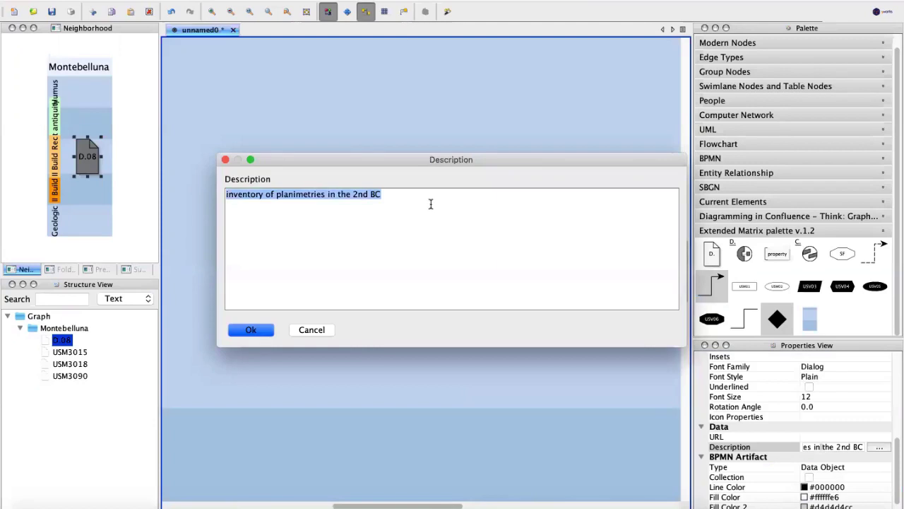
{"action": "type", "text": "Photogrammetric "}
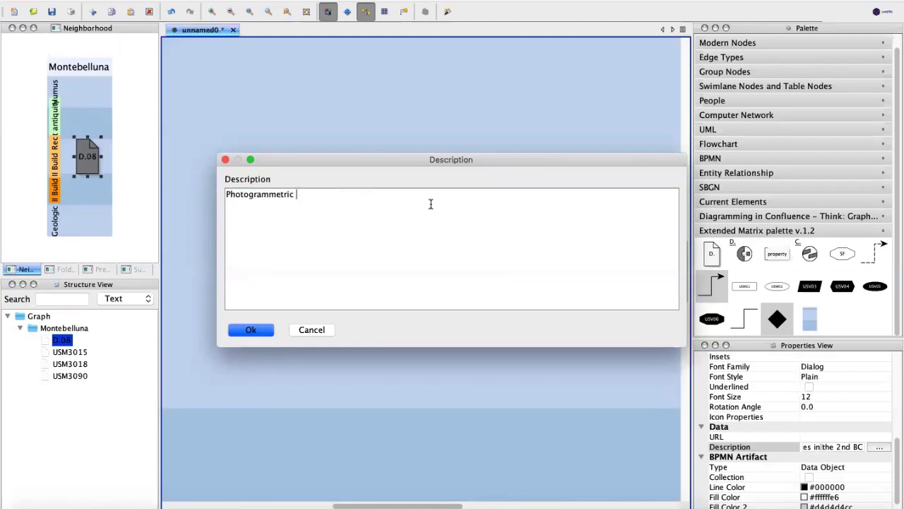
{"action": "type", "text": "survey of the Montebell"}
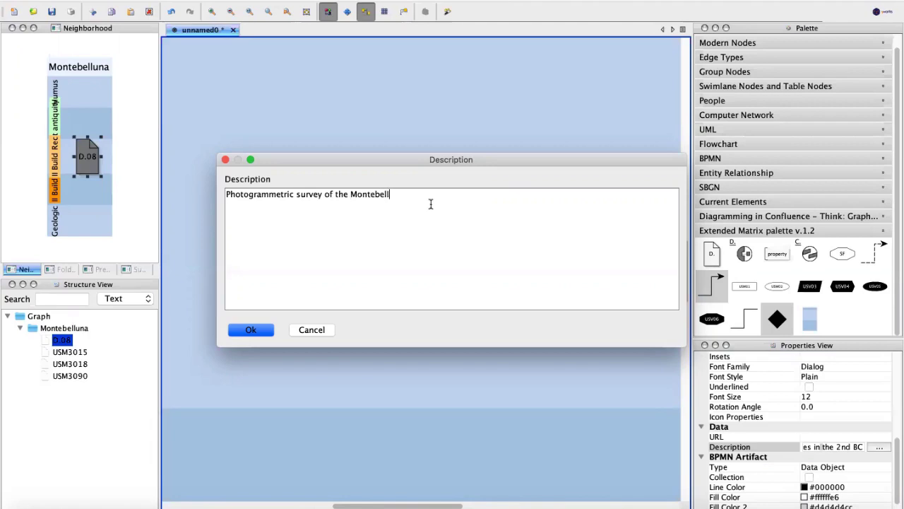
{"action": "type", "text": "una forge"}
{"action": "left_click", "coordinate": [262, 328]}
Fit the whole graph in view.
{"action": "key", "text": "F5"}
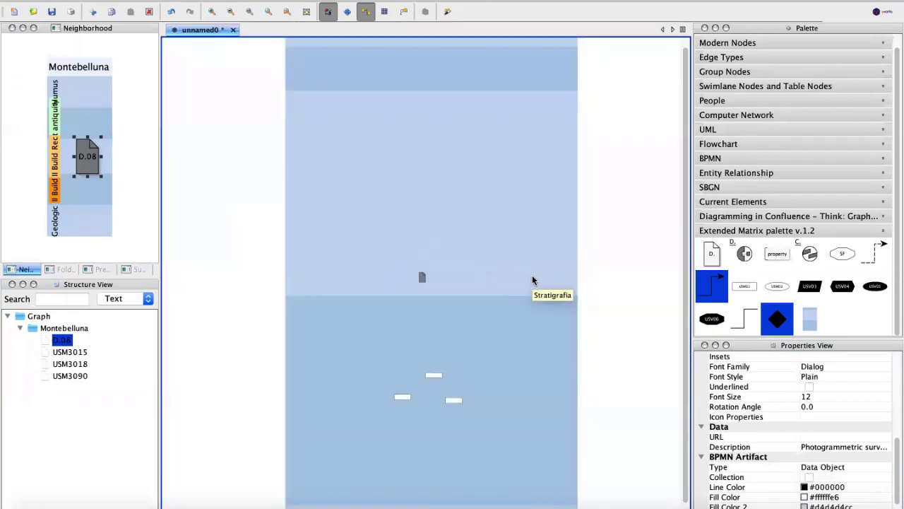
{"action": "left_click", "coordinate": [597, 265]}
{"action": "scroll", "coordinate": [583, 257], "scroll_direction": "up", "scroll_amount": 3}
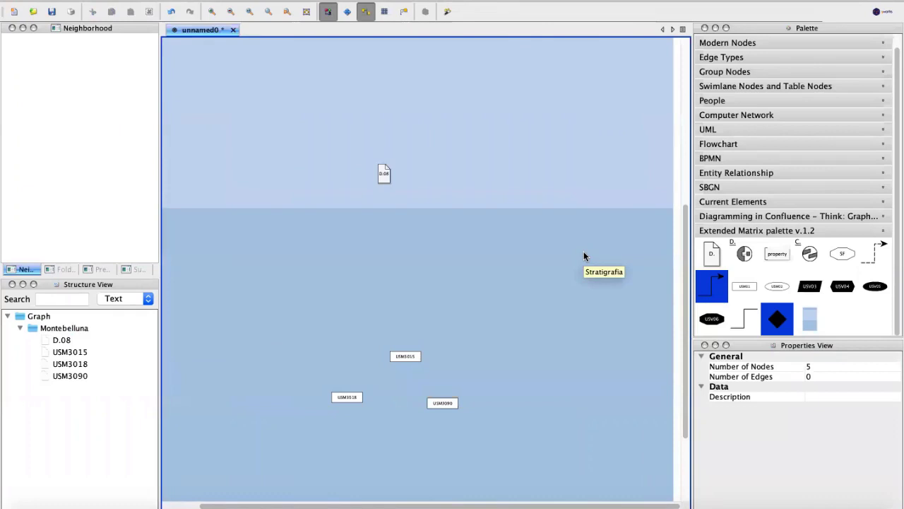
{"action": "scroll", "coordinate": [436, 265], "scroll_direction": "up", "scroll_amount": 1}
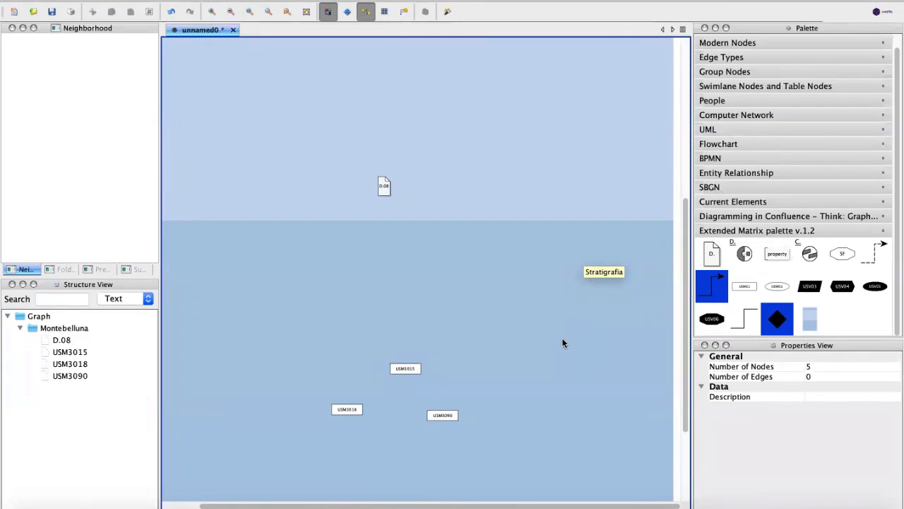
{"action": "scroll", "coordinate": [563, 344], "scroll_direction": "down", "scroll_amount": 1}
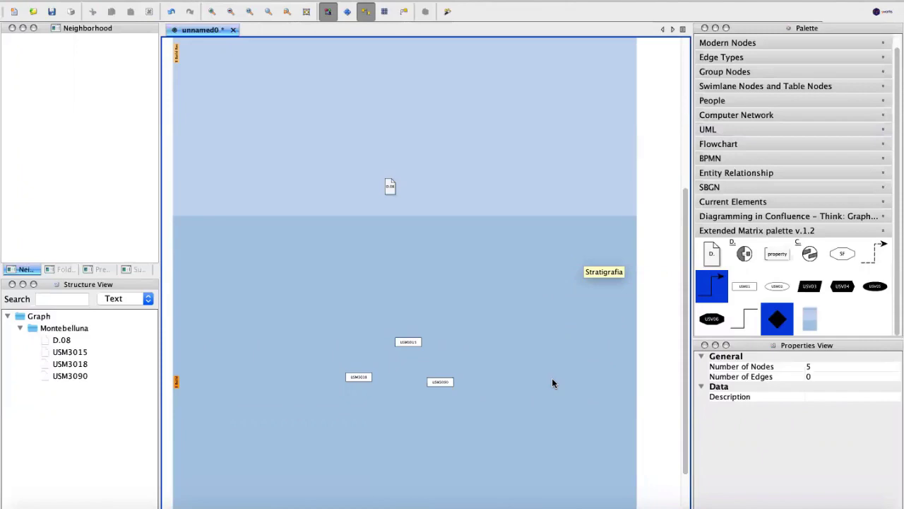
In Blender's EM sidebar, collapse US/USV Manager and briefly expand Paradata and Periods Managers.
{"action": "left_click", "coordinate": [351, 490]}
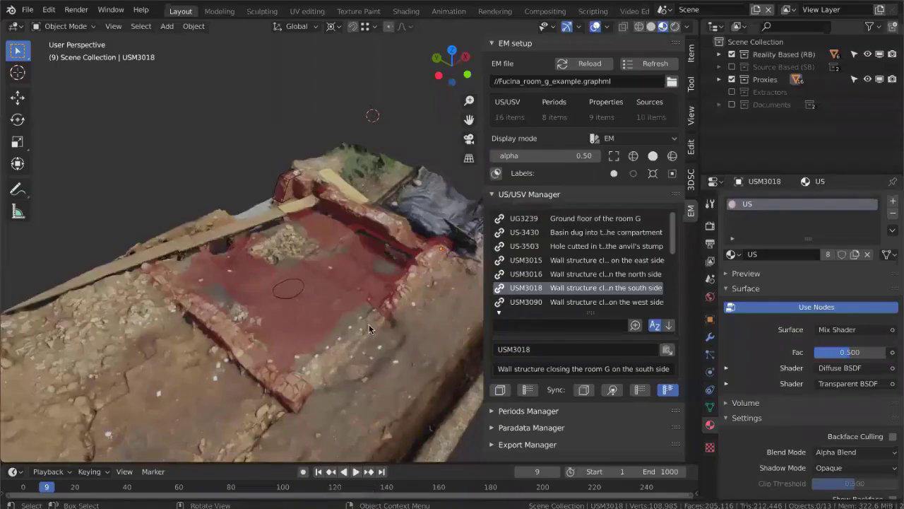
{"action": "scroll", "coordinate": [369, 323], "scroll_direction": "down", "scroll_amount": 5}
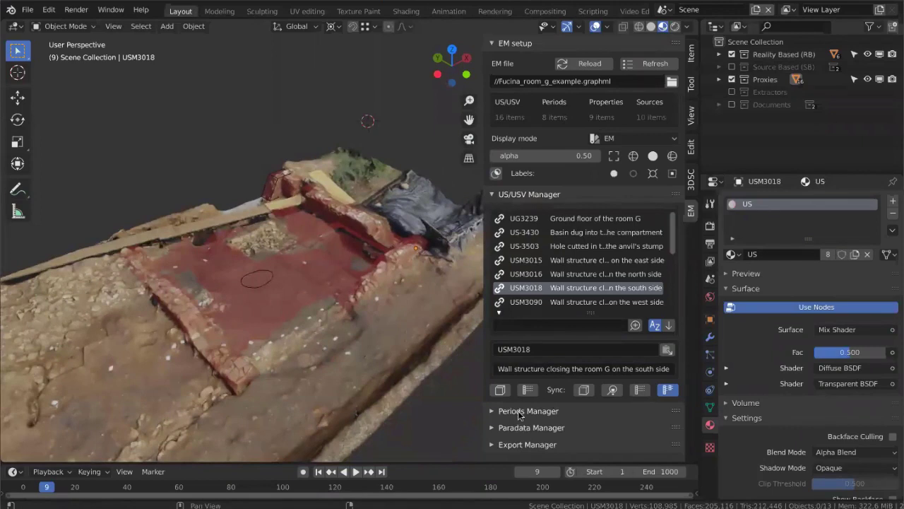
{"action": "left_click", "coordinate": [510, 196]}
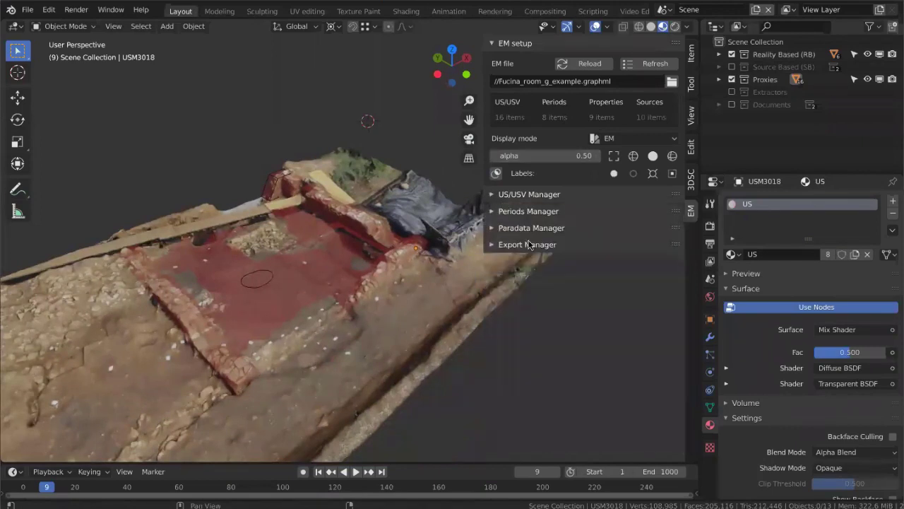
{"action": "left_click", "coordinate": [529, 228]}
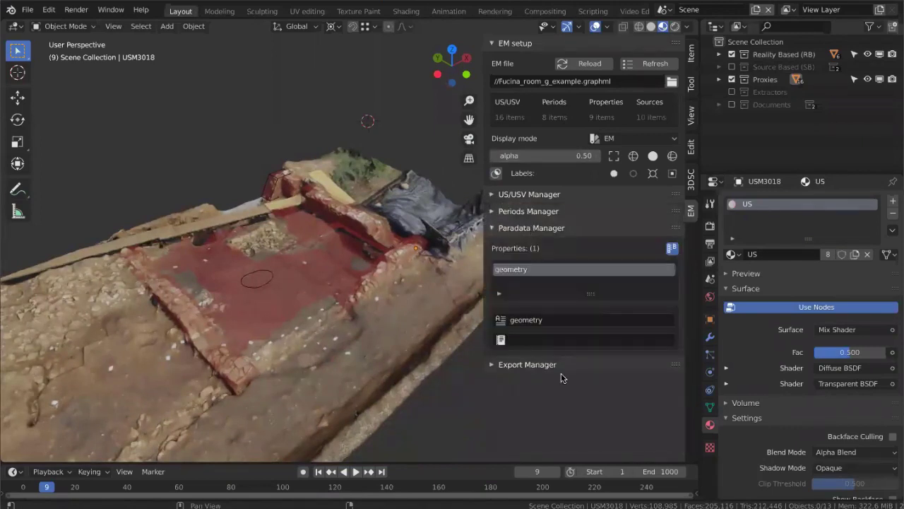
{"action": "left_click", "coordinate": [527, 229]}
{"action": "left_click", "coordinate": [523, 211]}
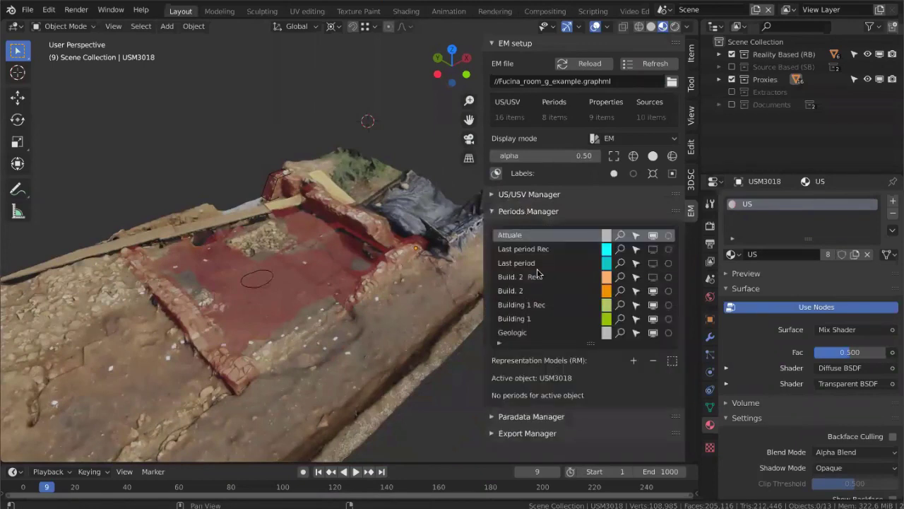
{"action": "left_click", "coordinate": [522, 212]}
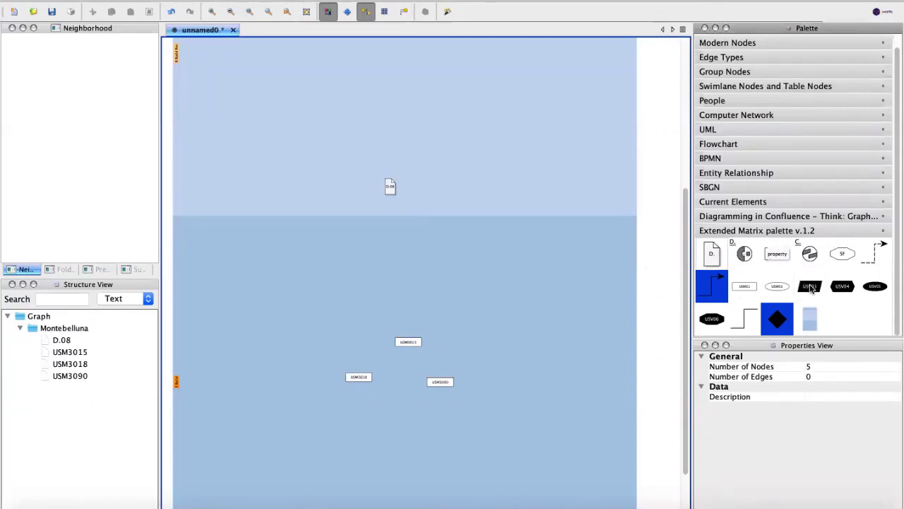
Place USV03 and USV04 nodes near D.08, with USV04 directly below USV03.
{"action": "left_click_drag", "start_coordinate": [810, 286], "coordinate": [433, 162]}
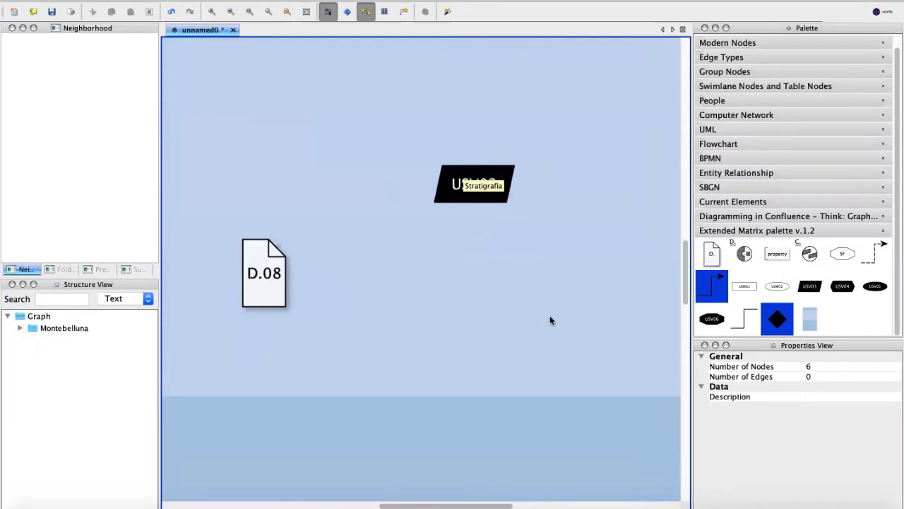
{"action": "scroll", "coordinate": [565, 349], "scroll_direction": "down", "scroll_amount": 2}
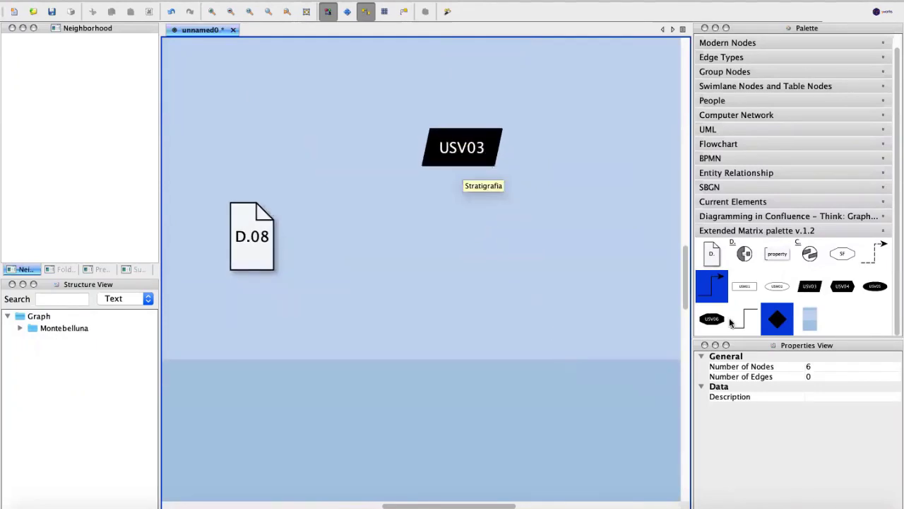
{"action": "left_click_drag", "start_coordinate": [850, 290], "coordinate": [461, 224]}
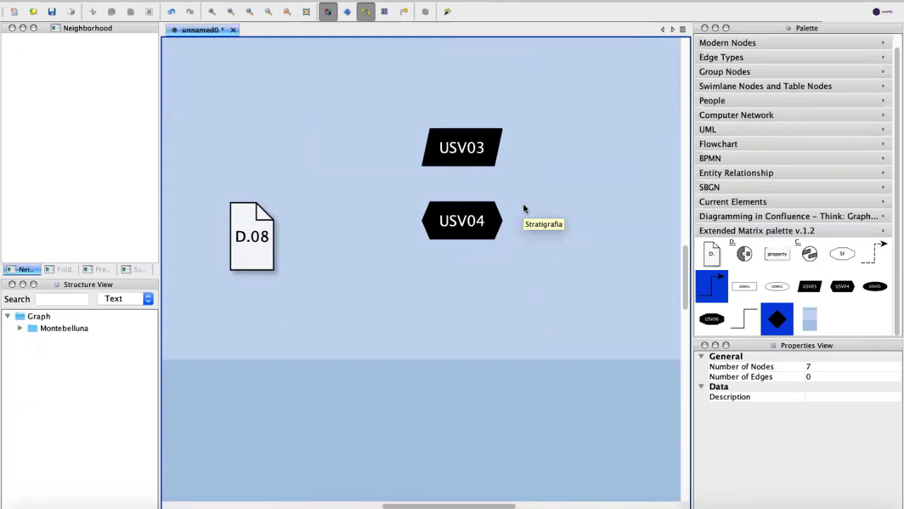
{"action": "scroll", "coordinate": [523, 208], "scroll_direction": "up", "scroll_amount": 2}
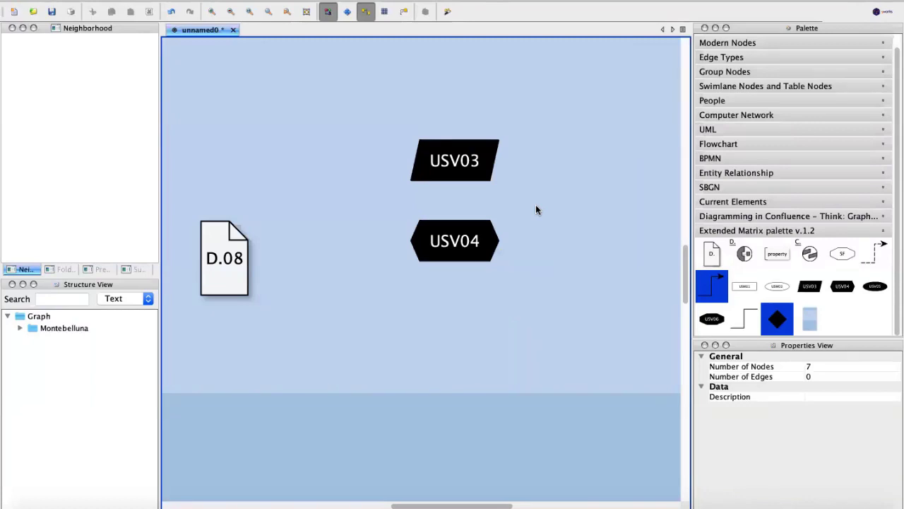
{"action": "scroll", "coordinate": [381, 317], "scroll_direction": "down", "scroll_amount": 10}
{"action": "scroll", "coordinate": [380, 316], "scroll_direction": "left", "scroll_amount": 5}
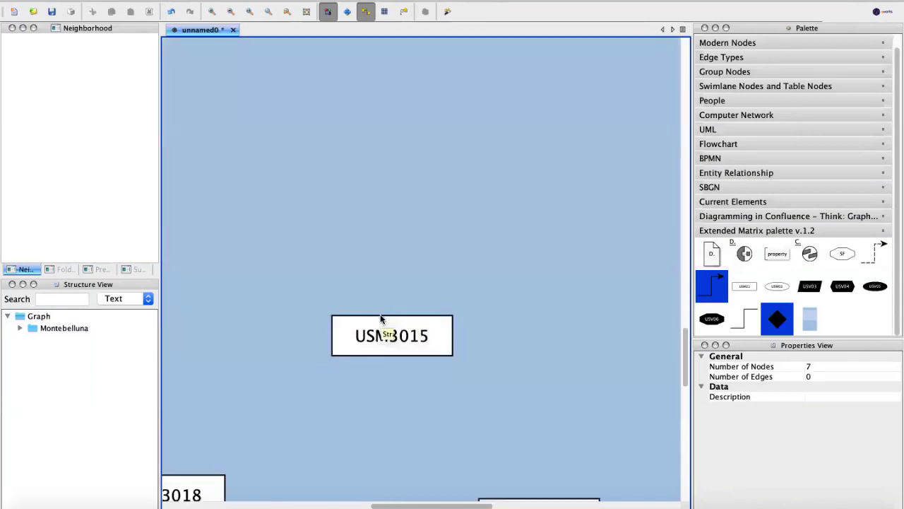
{"action": "scroll", "coordinate": [478, 341], "scroll_direction": "right", "scroll_amount": 3}
{"action": "scroll", "coordinate": [477, 341], "scroll_direction": "up", "scroll_amount": 2}
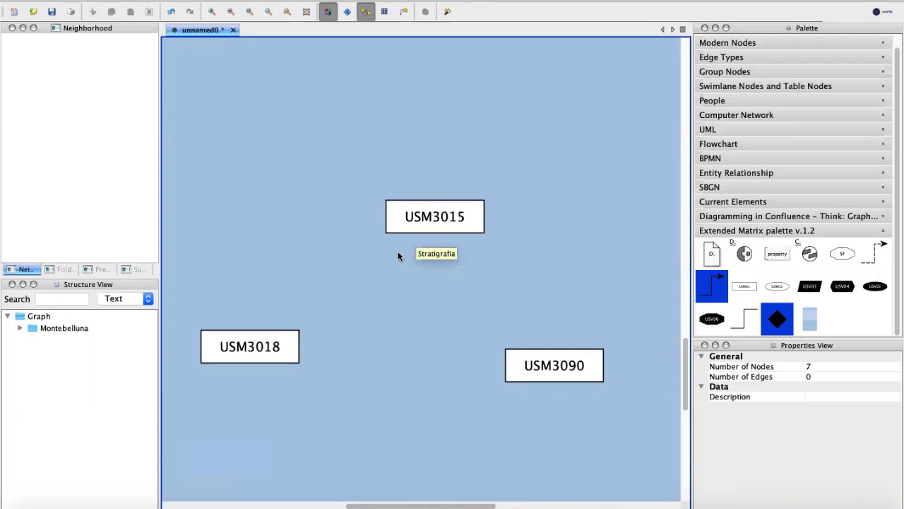
{"action": "scroll", "coordinate": [398, 256], "scroll_direction": "up", "scroll_amount": 15}
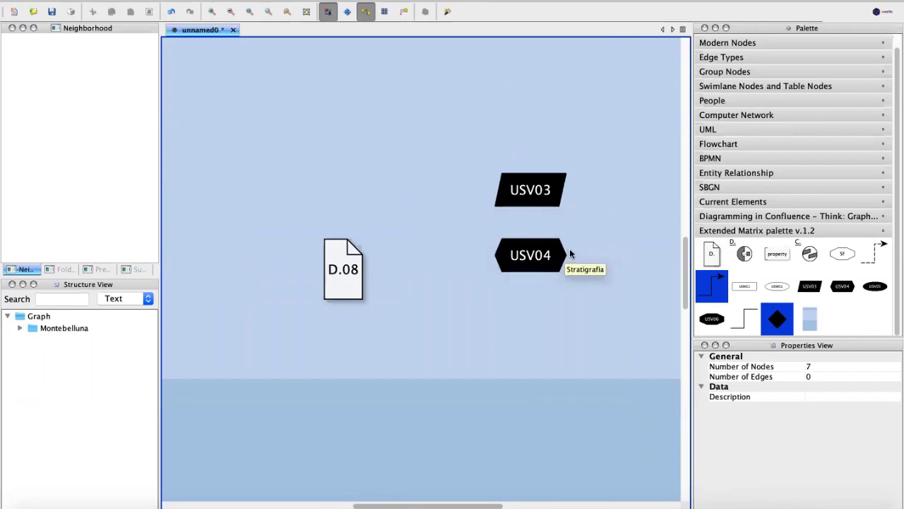
Move USV04 left toward D.08, then delete the USV04 node.
{"action": "left_click", "coordinate": [534, 254]}
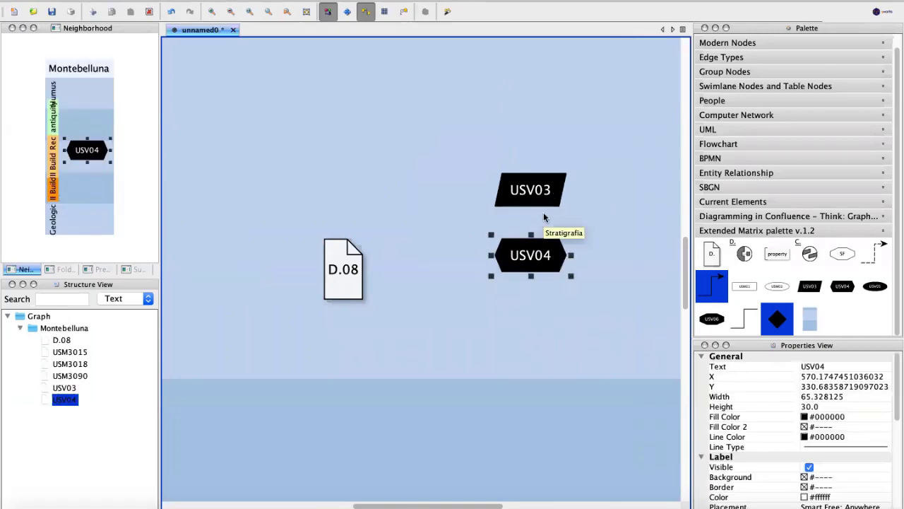
{"action": "left_click_drag", "start_coordinate": [510, 246], "coordinate": [421, 260]}
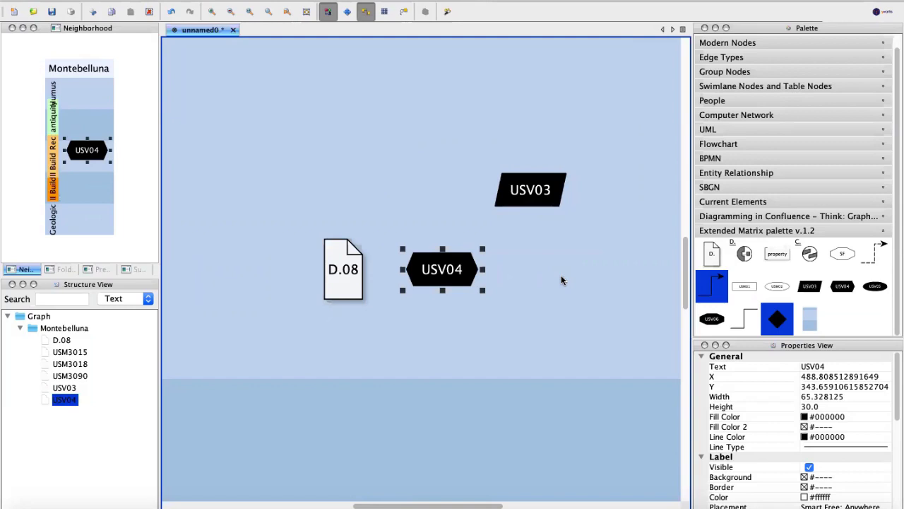
{"action": "left_click", "coordinate": [537, 185]}
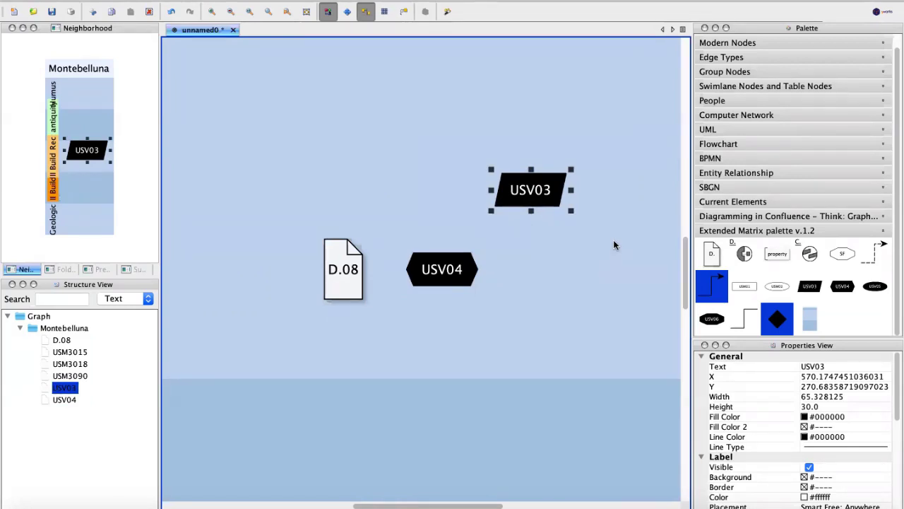
{"action": "left_click", "coordinate": [453, 267]}
{"action": "left_click", "coordinate": [541, 190]}
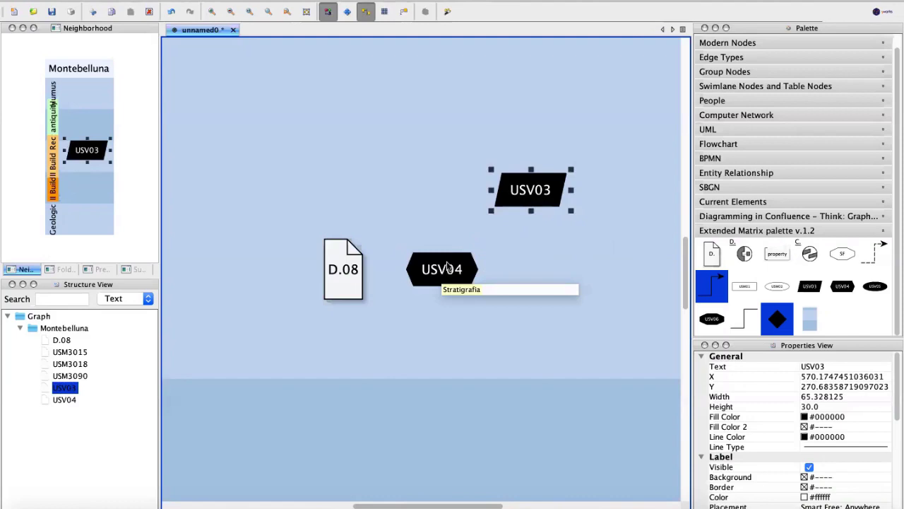
{"action": "left_click", "coordinate": [442, 274]}
{"action": "key", "text": "Delete"}
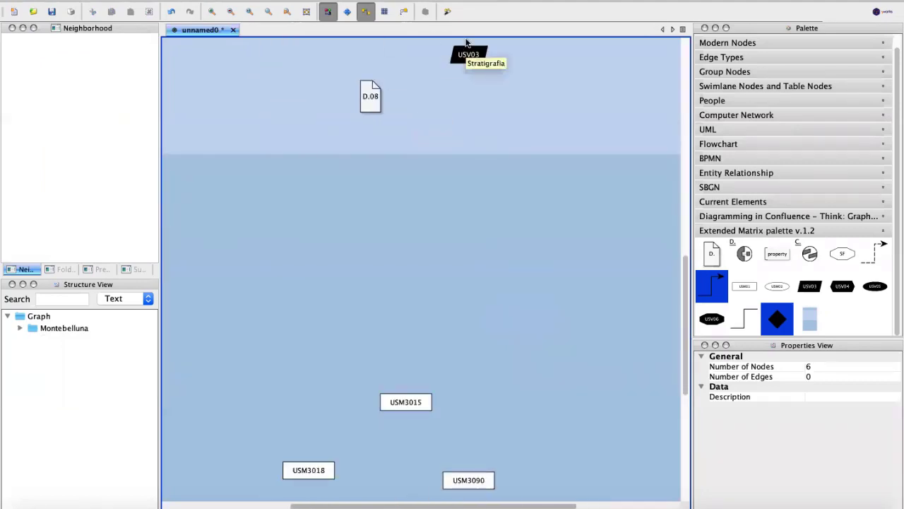
{"action": "left_click_drag", "start_coordinate": [465, 55], "coordinate": [309, 469]}
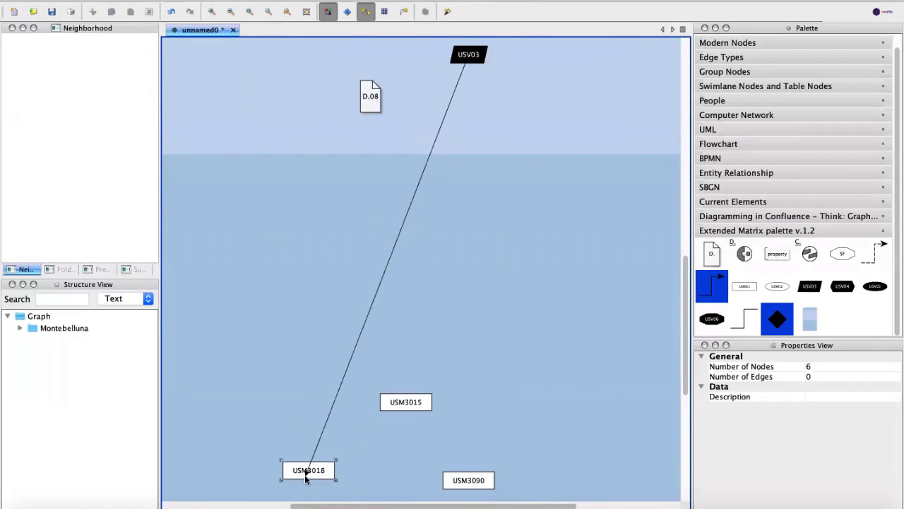
{"action": "left_click_drag", "start_coordinate": [472, 62], "coordinate": [403, 400]}
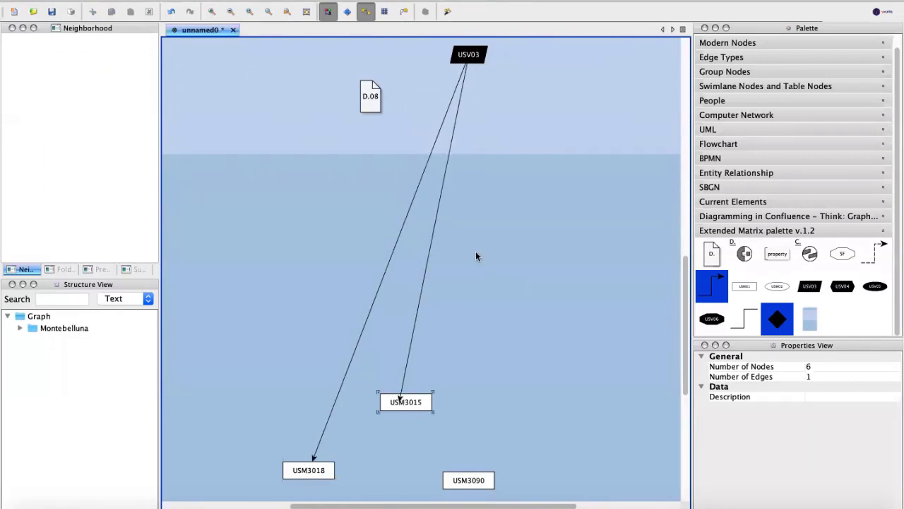
{"action": "left_click_drag", "start_coordinate": [469, 59], "coordinate": [469, 478]}
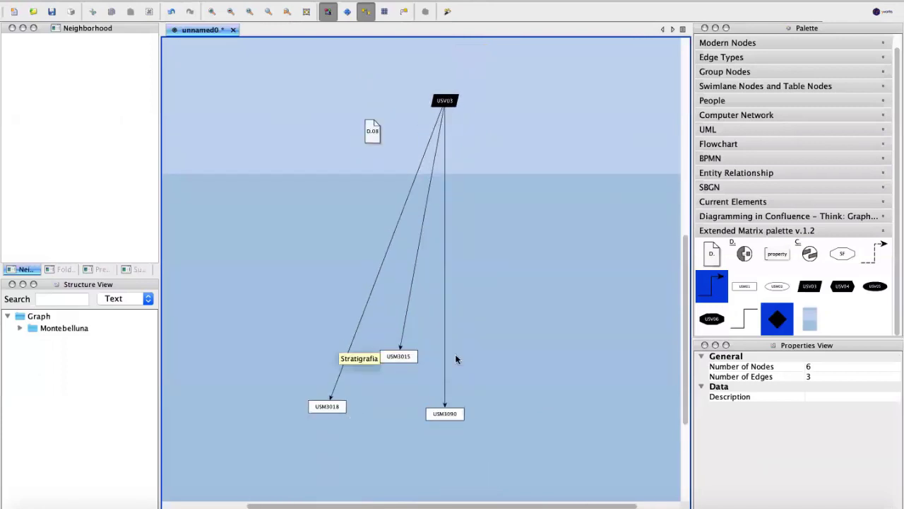
{"action": "scroll", "coordinate": [505, 305], "scroll_direction": "up", "scroll_amount": 5}
{"action": "scroll", "coordinate": [504, 306], "scroll_direction": "down", "scroll_amount": 5}
{"action": "scroll", "coordinate": [505, 305], "scroll_direction": "up", "scroll_amount": 5}
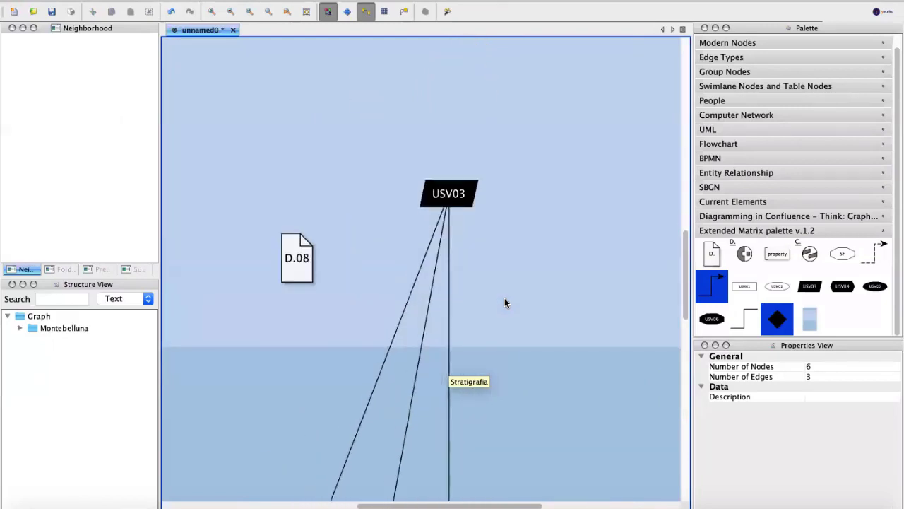
{"action": "mouse_move", "coordinate": [281, 244]}
{"action": "left_click", "coordinate": [447, 182]}
{"action": "left_click_drag", "start_coordinate": [446, 182], "coordinate": [431, 104]}
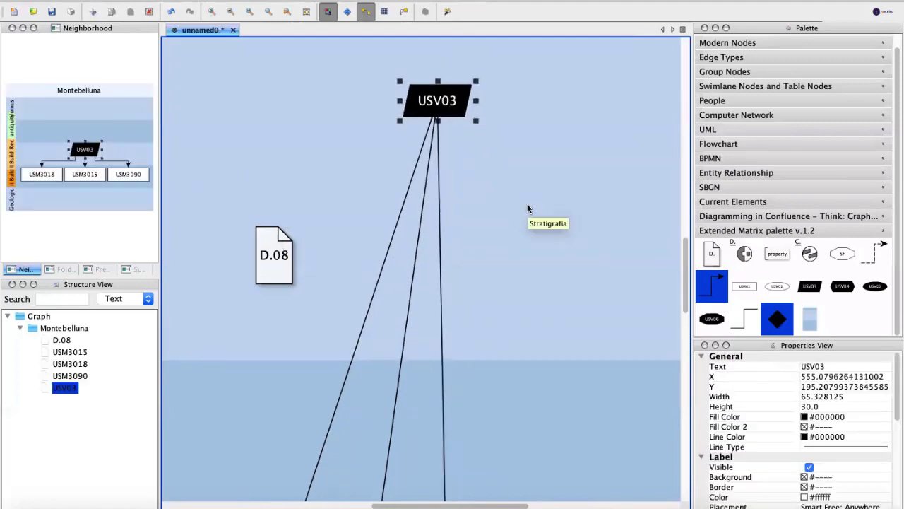
{"action": "left_click", "coordinate": [778, 259]}
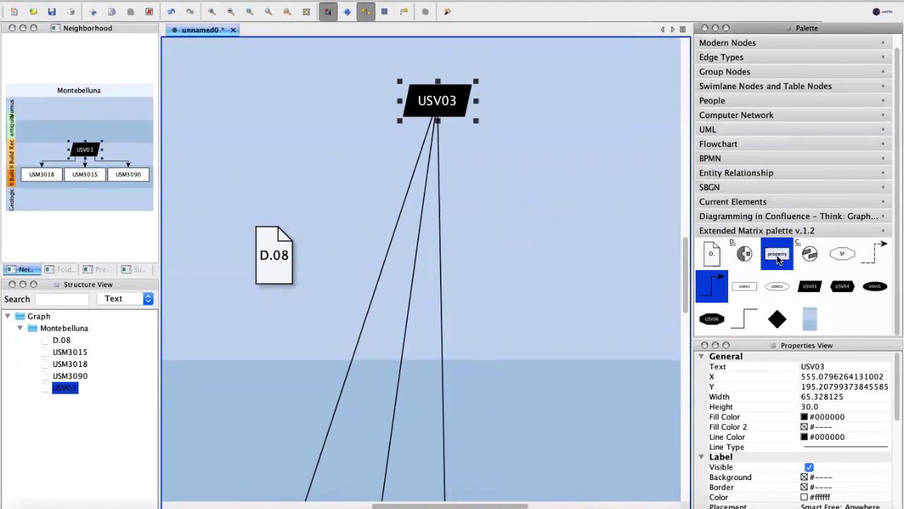
{"action": "left_click_drag", "start_coordinate": [777, 258], "coordinate": [326, 173]}
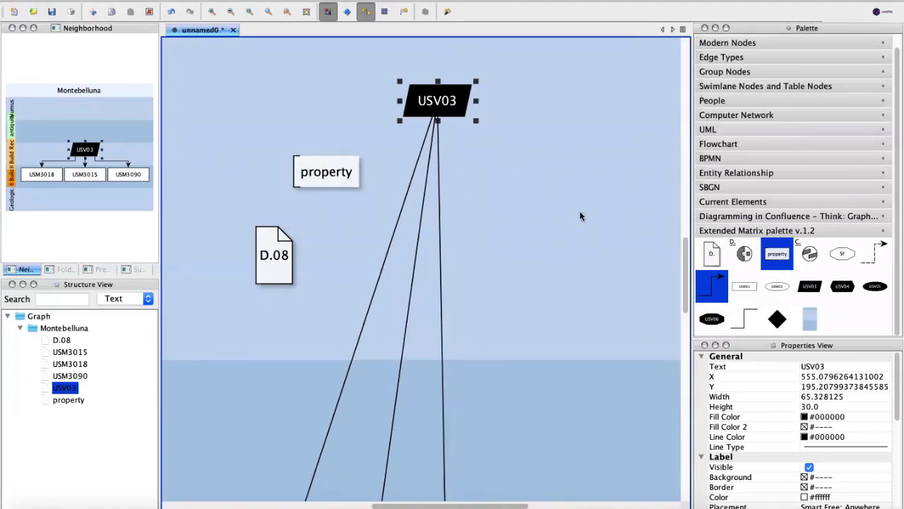
{"action": "left_click", "coordinate": [876, 254]}
{"action": "left_click", "coordinate": [542, 175]}
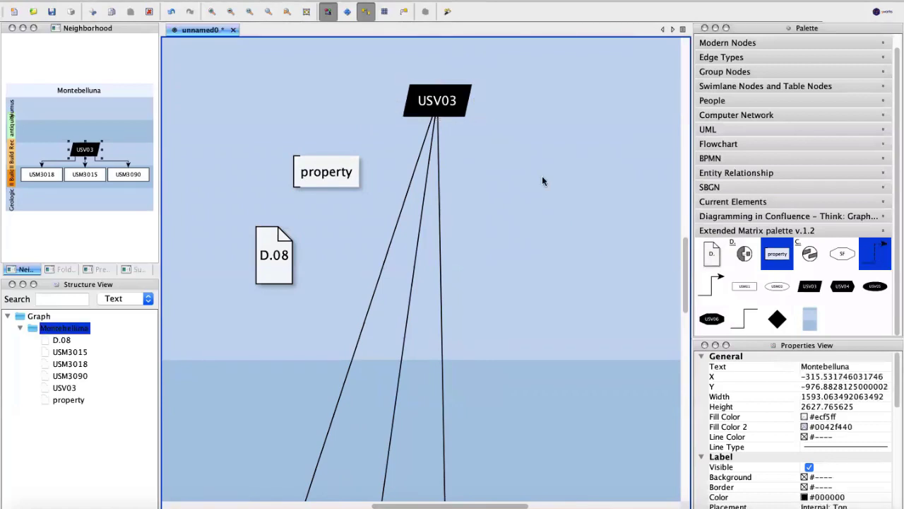
{"action": "left_click", "coordinate": [410, 186]}
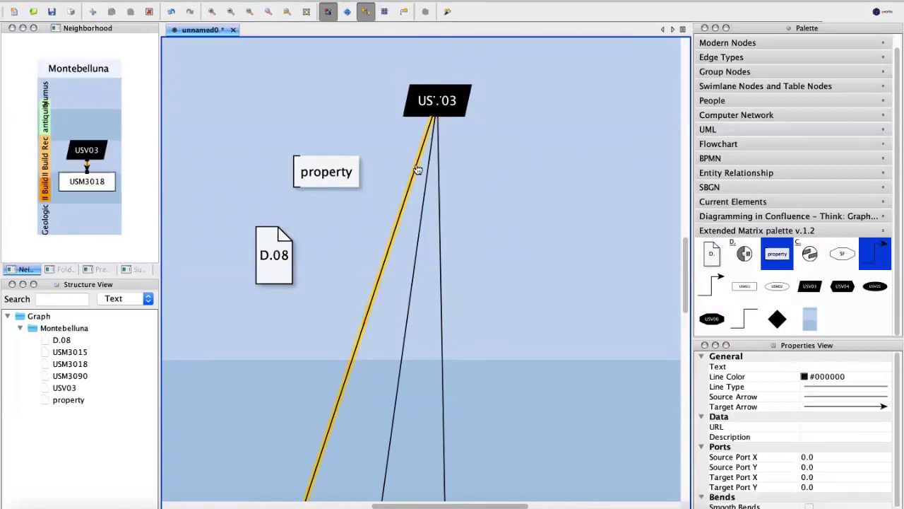
{"action": "left_click", "coordinate": [438, 194]}
{"action": "left_click", "coordinate": [424, 202]}
{"action": "left_click", "coordinate": [402, 200]}
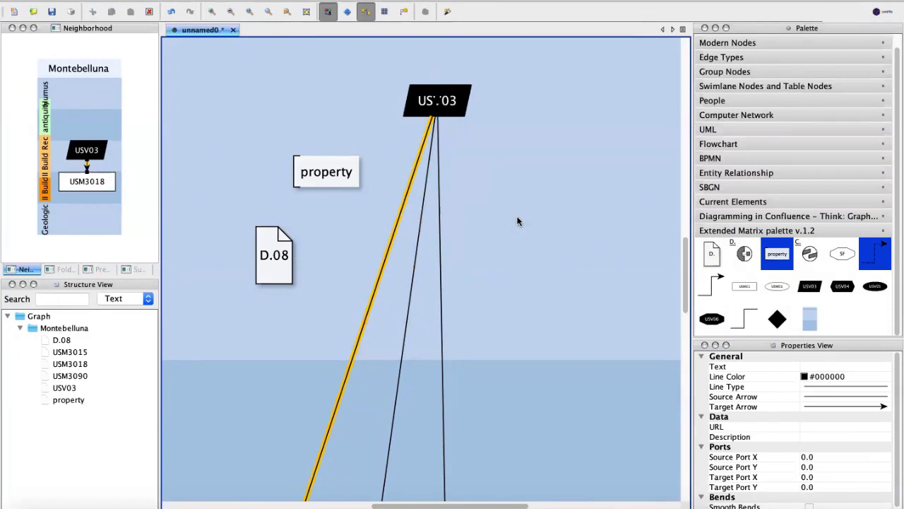
{"action": "key", "text": "ctrl+shift+f"}
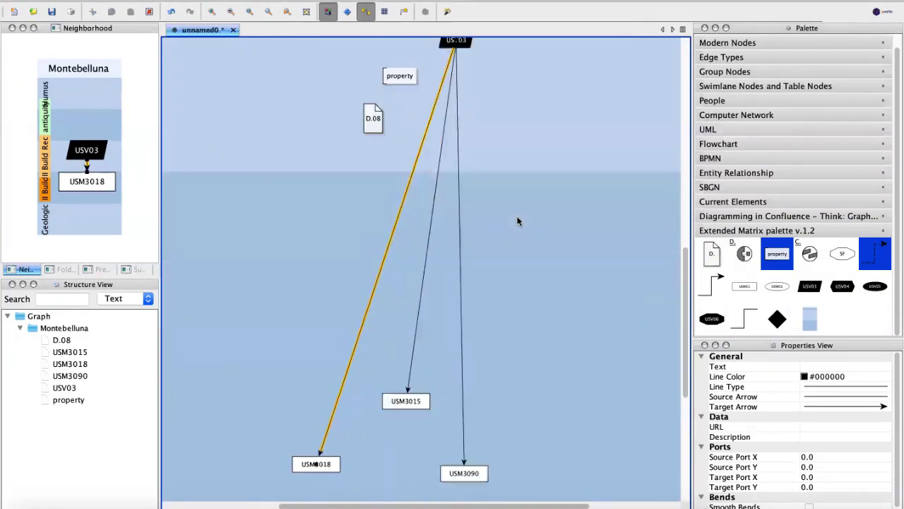
{"action": "scroll", "coordinate": [517, 221], "scroll_direction": "up", "scroll_amount": 3}
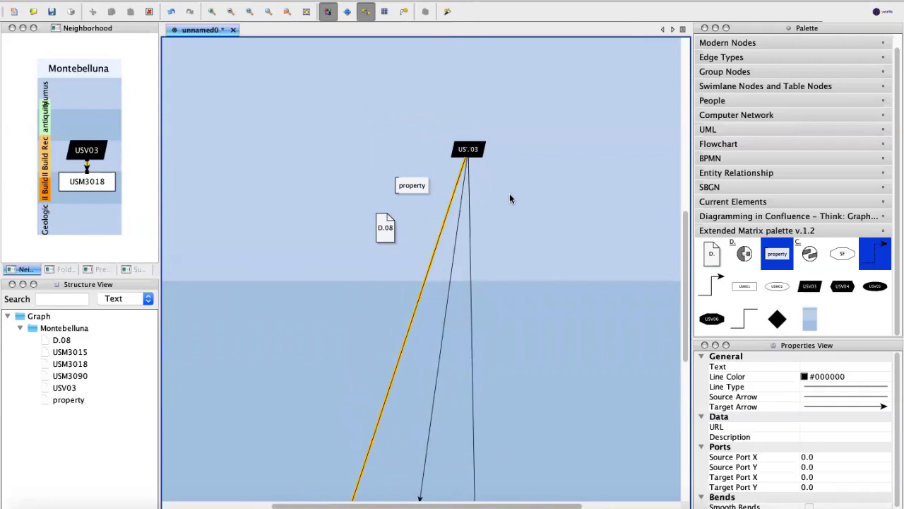
{"action": "left_click", "coordinate": [488, 170]}
{"action": "left_click_drag", "start_coordinate": [468, 154], "coordinate": [424, 186]}
{"action": "scroll", "coordinate": [578, 237], "scroll_direction": "up", "scroll_amount": 2}
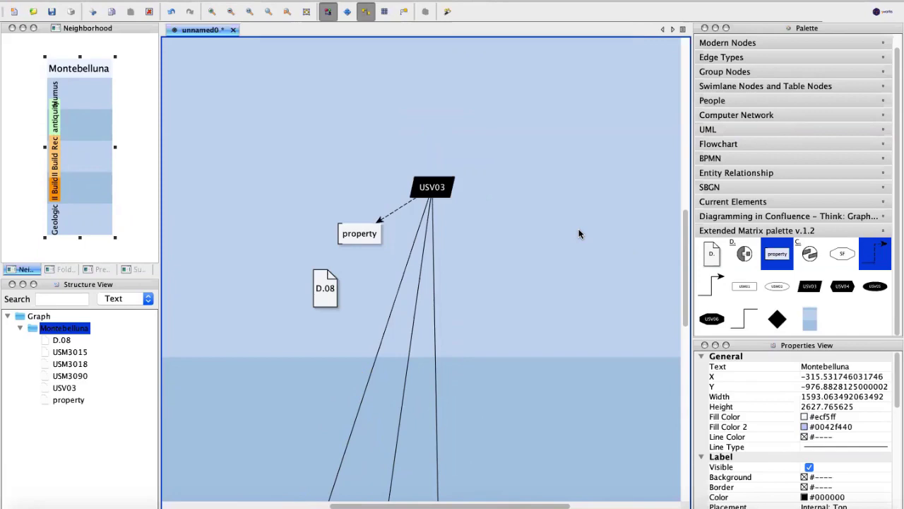
{"action": "scroll", "coordinate": [578, 234], "scroll_direction": "down", "scroll_amount": 5}
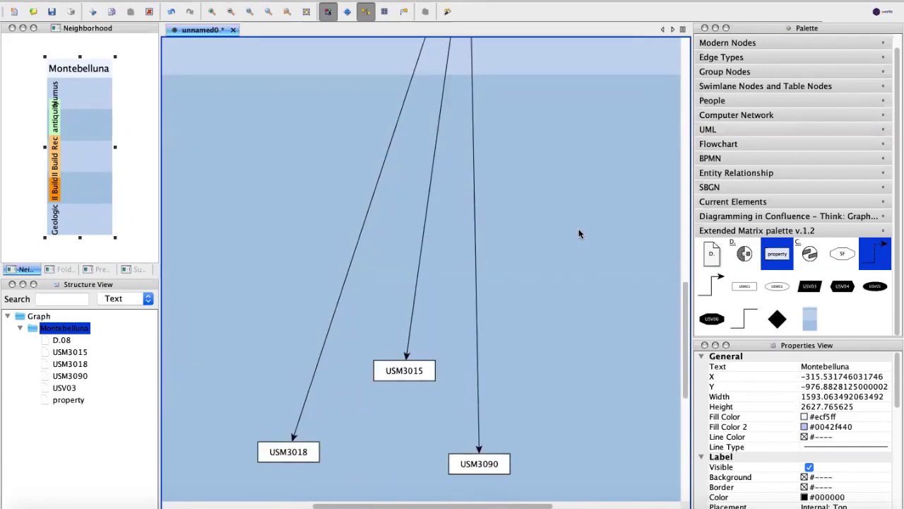
{"action": "scroll", "coordinate": [579, 233], "scroll_direction": "up", "scroll_amount": 5}
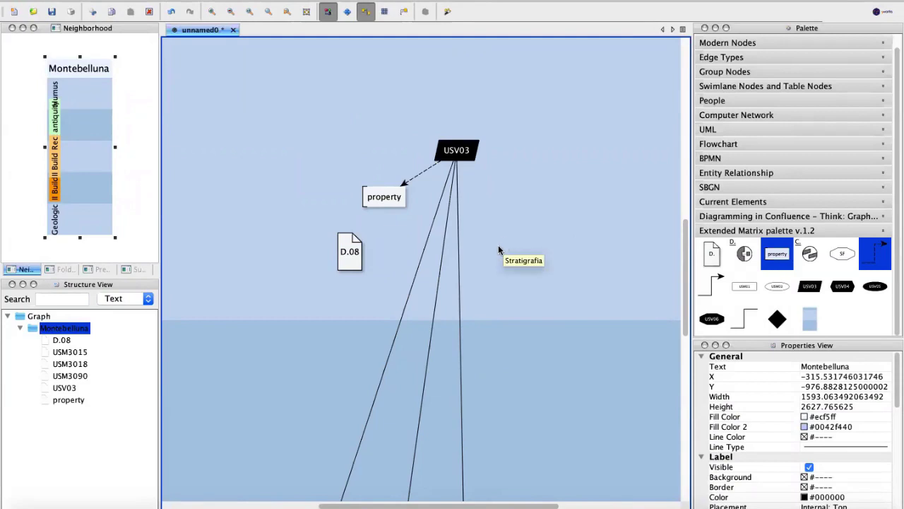
Rename the property node under USV03 to 'height'.
{"action": "left_click", "coordinate": [382, 198]}
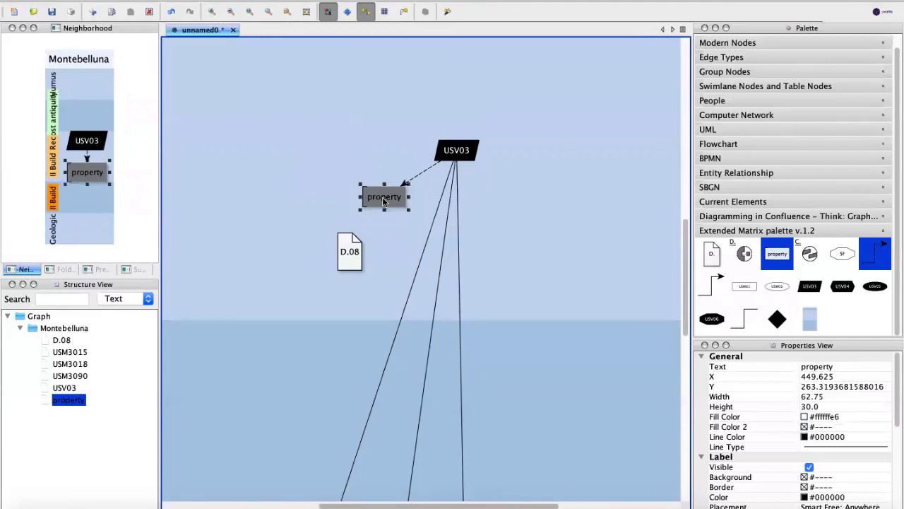
{"action": "double_click", "coordinate": [382, 197]}
{"action": "type", "text": "height"}
{"action": "key", "text": "Return"}
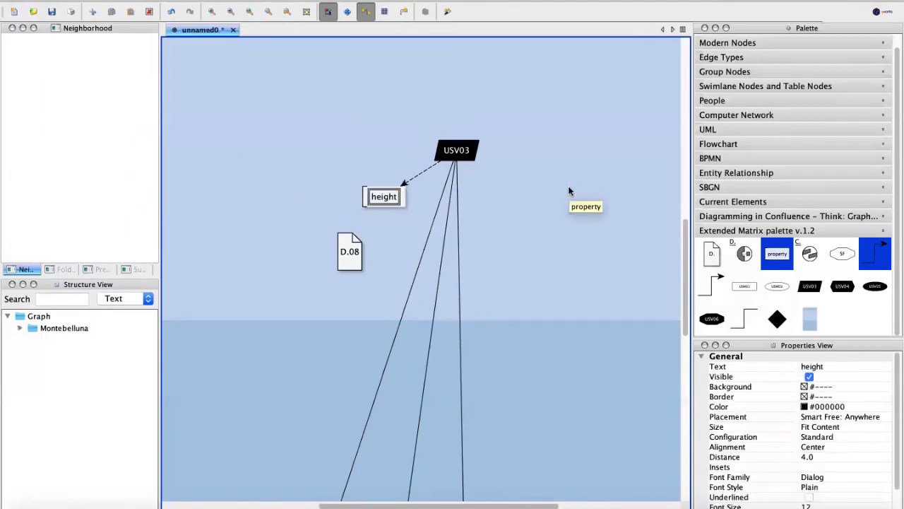
{"action": "left_click", "coordinate": [542, 217]}
Move the D.08 document node further down and left.
{"action": "left_click_drag", "start_coordinate": [350, 251], "coordinate": [263, 282]}
{"action": "left_click", "coordinate": [317, 268]}
{"action": "left_click", "coordinate": [263, 286]}
{"action": "scroll", "coordinate": [259, 291], "scroll_direction": "up", "scroll_amount": 3}
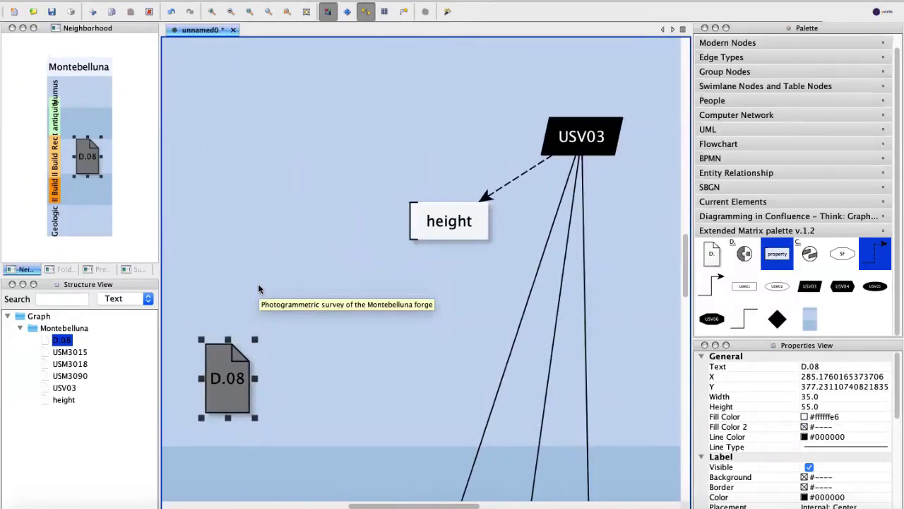
{"action": "left_click", "coordinate": [445, 288]}
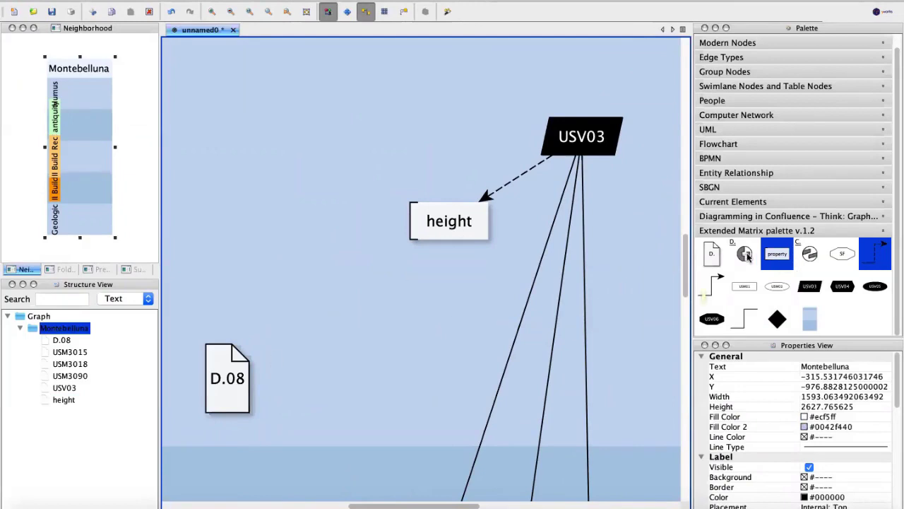
Add an extractor D. node, linked from height and into D.08.
{"action": "left_click_drag", "start_coordinate": [746, 256], "coordinate": [344, 298]}
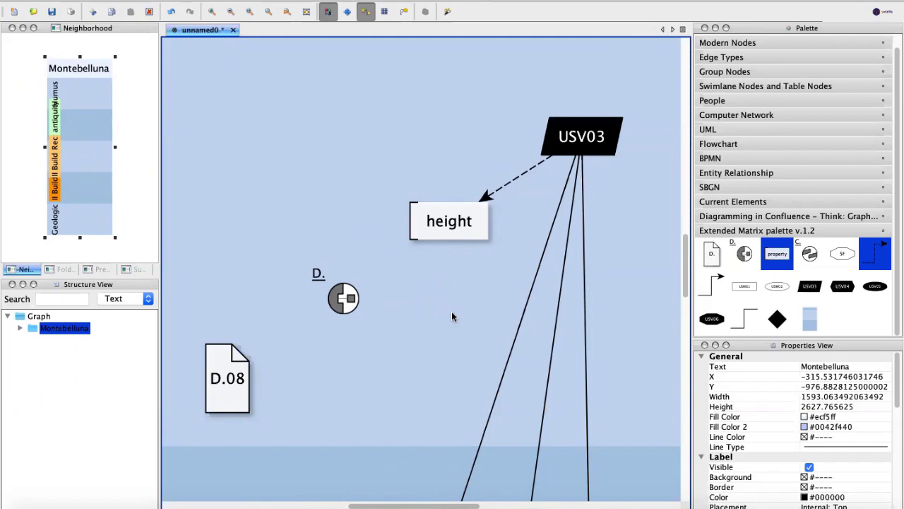
{"action": "left_click_drag", "start_coordinate": [347, 298], "coordinate": [244, 363]}
{"action": "left_click_drag", "start_coordinate": [416, 241], "coordinate": [349, 300]}
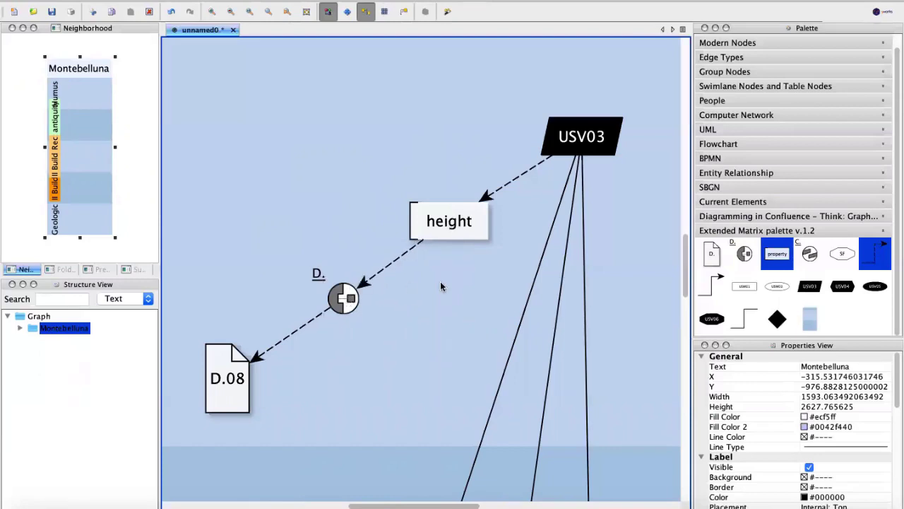
Label the new extractor node D.08.01.
{"action": "left_click", "coordinate": [233, 376]}
{"action": "left_click", "coordinate": [337, 300]}
{"action": "left_click", "coordinate": [318, 274]}
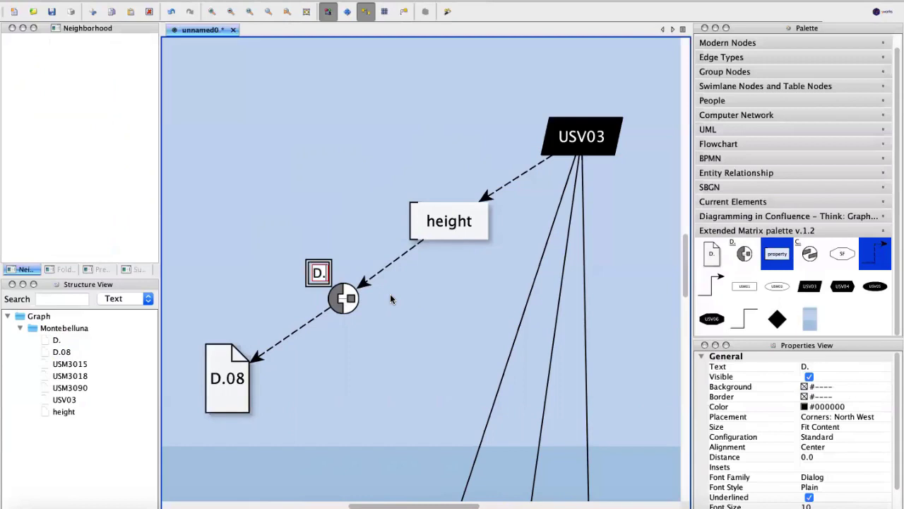
{"action": "type", "text": "08.01"}
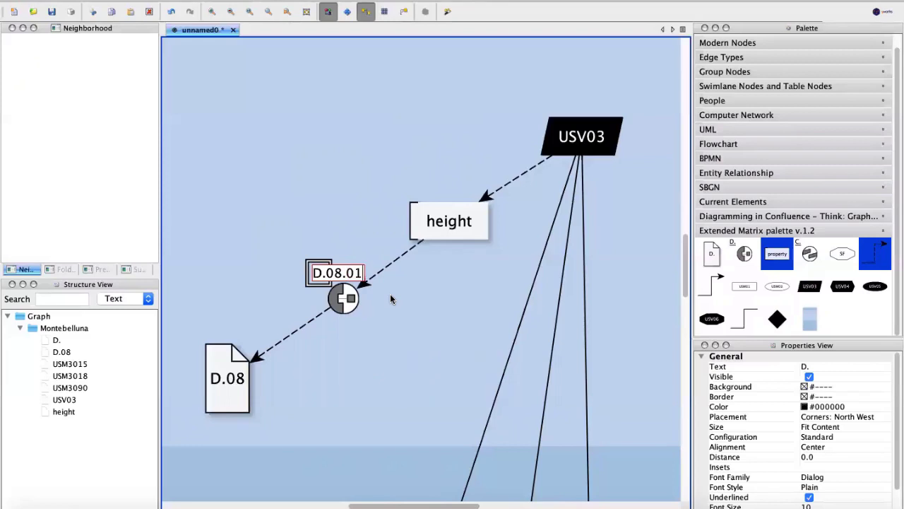
{"action": "key", "text": "Return"}
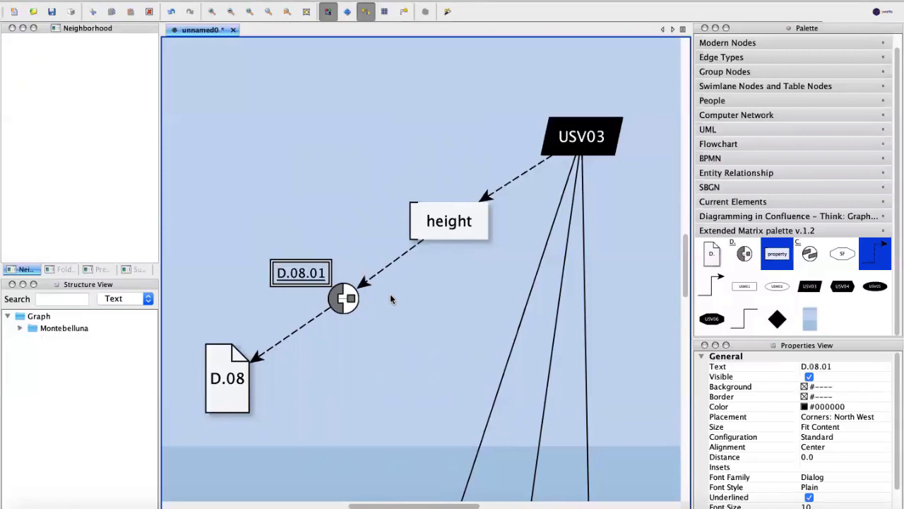
{"action": "left_click", "coordinate": [398, 300]}
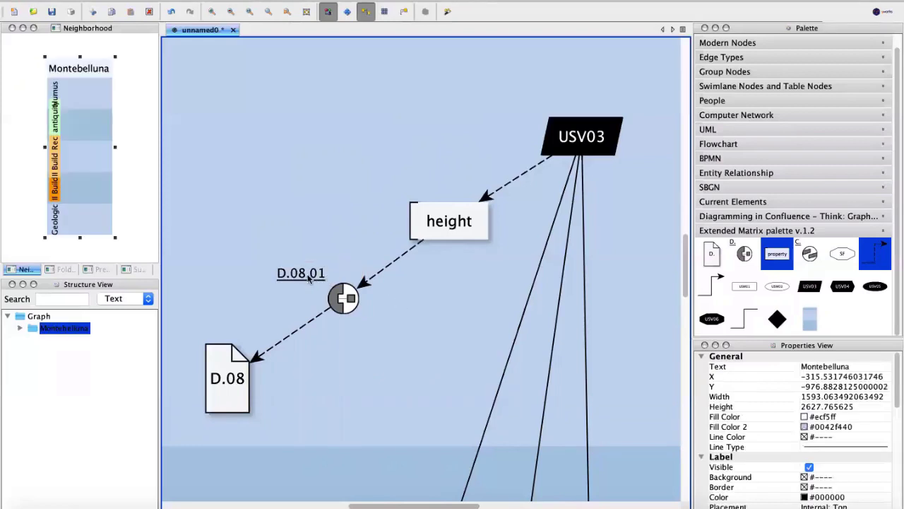
Describe D.08.01: maximum preserved height belongs to USM04 and is > 80cm.
{"action": "left_click", "coordinate": [344, 299]}
{"action": "scroll", "coordinate": [749, 412], "scroll_direction": "down", "scroll_amount": 5}
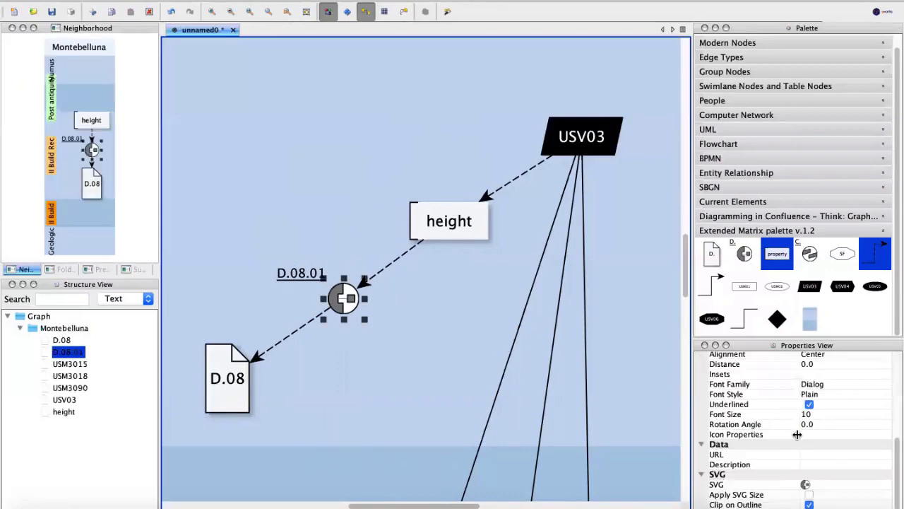
{"action": "left_click", "coordinate": [827, 464]}
{"action": "type", "text": "the "}
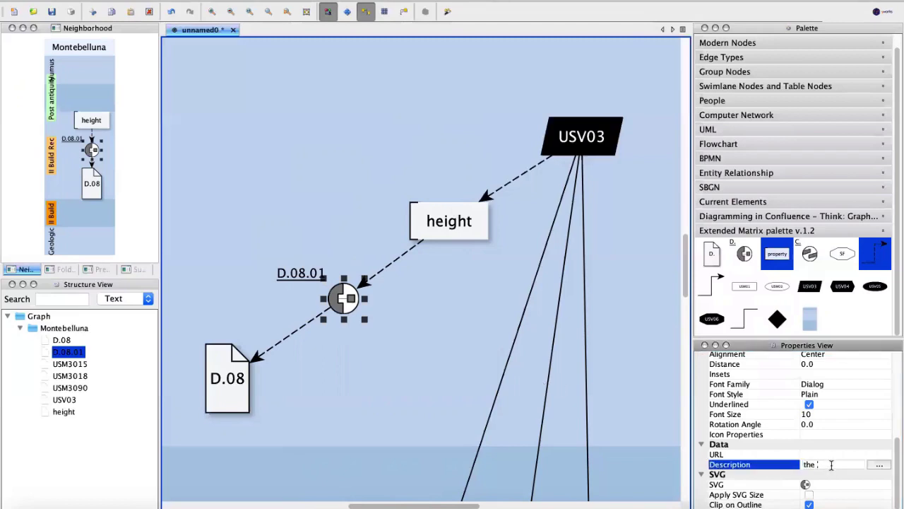
{"action": "type", "text": "maximum"}
{"action": "key", "text": "Escape"}
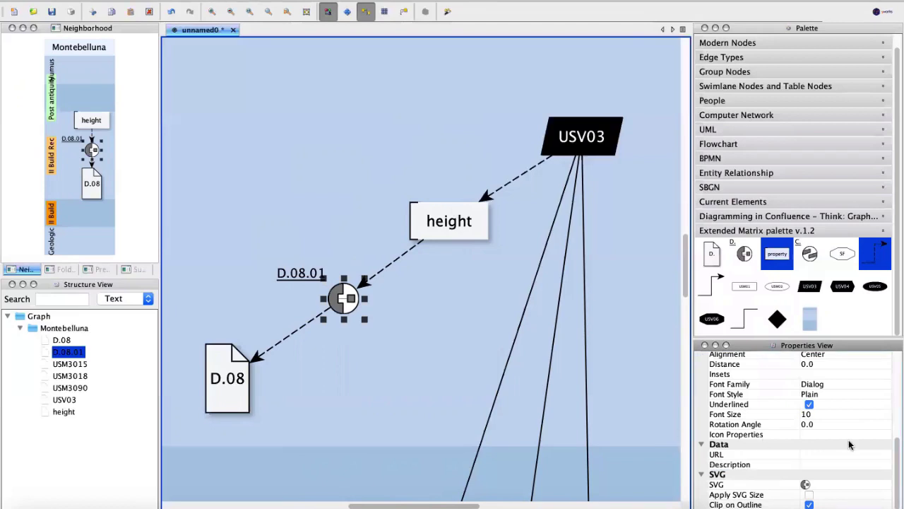
{"action": "left_click", "coordinate": [836, 464]}
{"action": "left_click", "coordinate": [879, 464]}
{"action": "type", "text": "The maximu"}
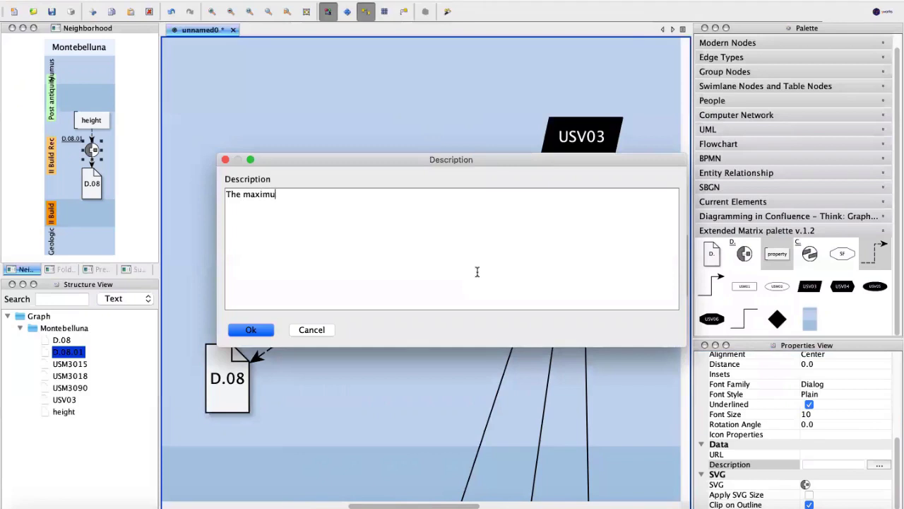
{"action": "type", "text": "m p"}
{"action": "key", "text": "BackSpace"}
{"action": "type", "text": "he maxi"}
{"action": "key", "text": "BackSpace"}
{"action": "key", "text": "BackSpace"}
{"action": "key", "text": "BackSpace"}
{"action": "type", "text": "height preserved"}
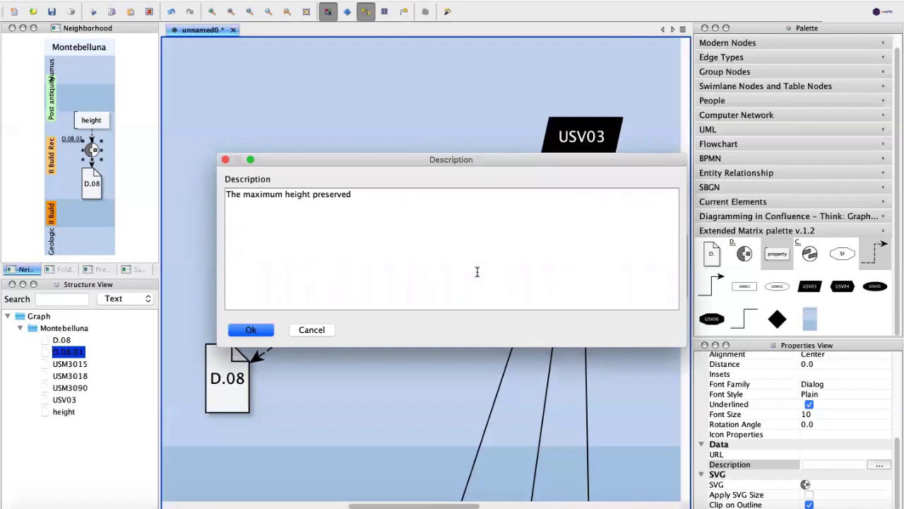
{"action": "type", "text": "belongs to the USM04"}
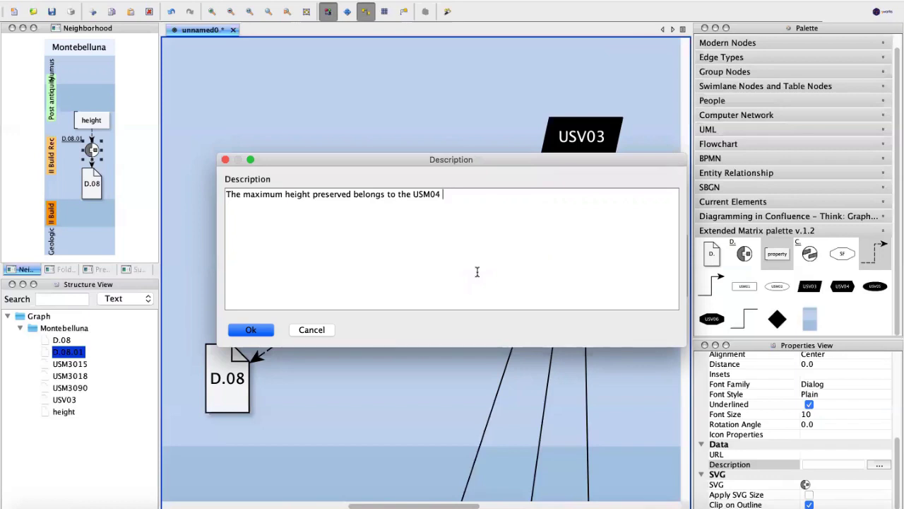
{"action": "type", "text": "and is > 80cm"}
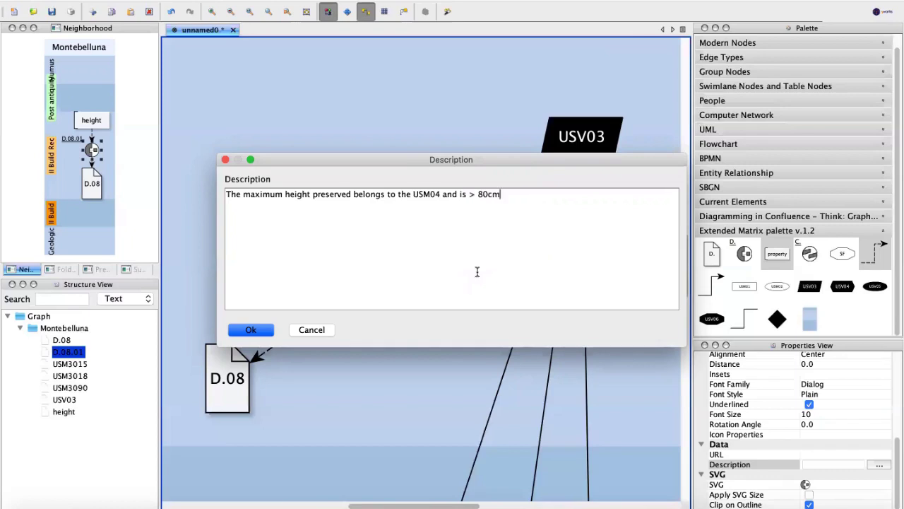
{"action": "left_click", "coordinate": [251, 330]}
Set the height node's description to 90 cm.
{"action": "left_click", "coordinate": [452, 226]}
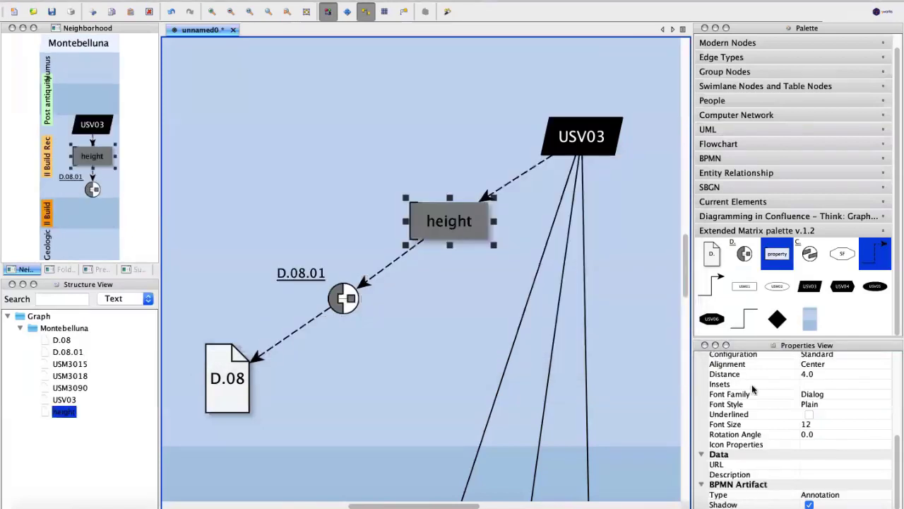
{"action": "left_click", "coordinate": [823, 473]}
{"action": "type", "text": "D.08"}
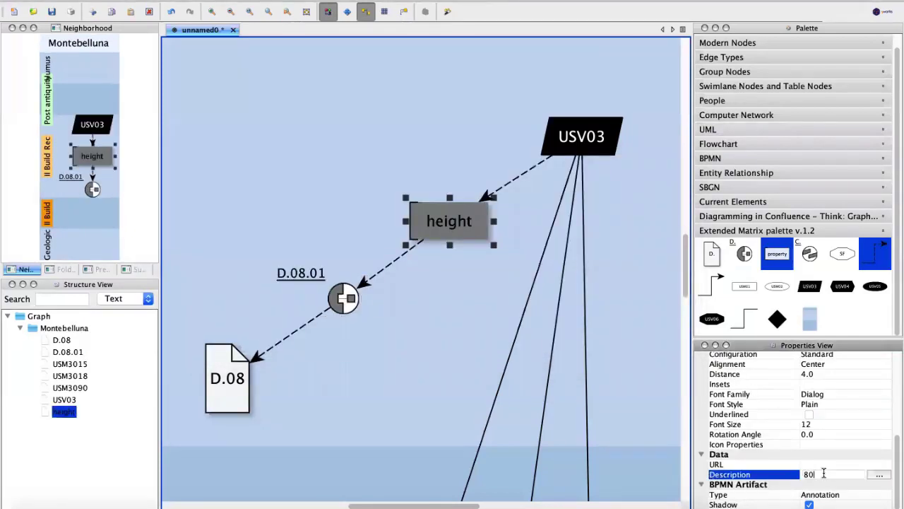
{"action": "key", "text": "BackSpace"}
{"action": "key", "text": "BackSpace"}
{"action": "key", "text": "BackSpace"}
{"action": "key", "text": "BackSpace"}
{"action": "type", "text": "90 cm"}
{"action": "key", "text": "Return"}
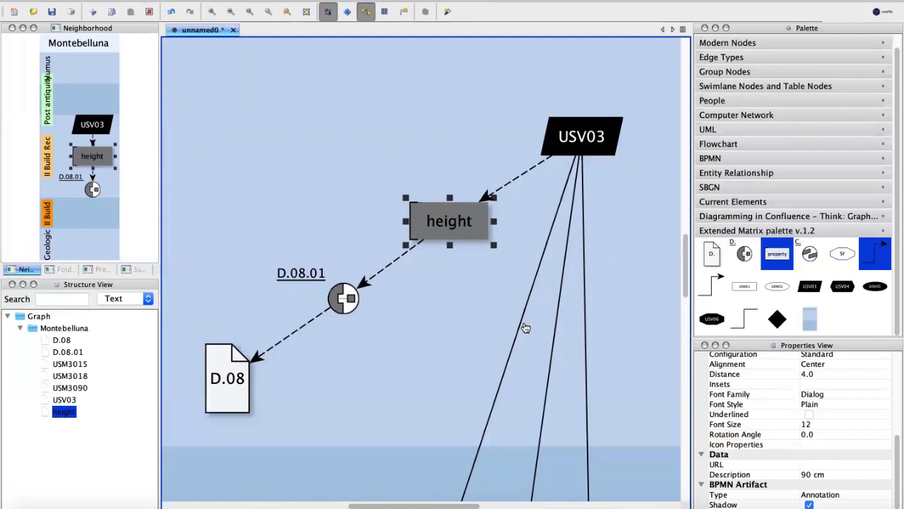
{"action": "left_click", "coordinate": [482, 311]}
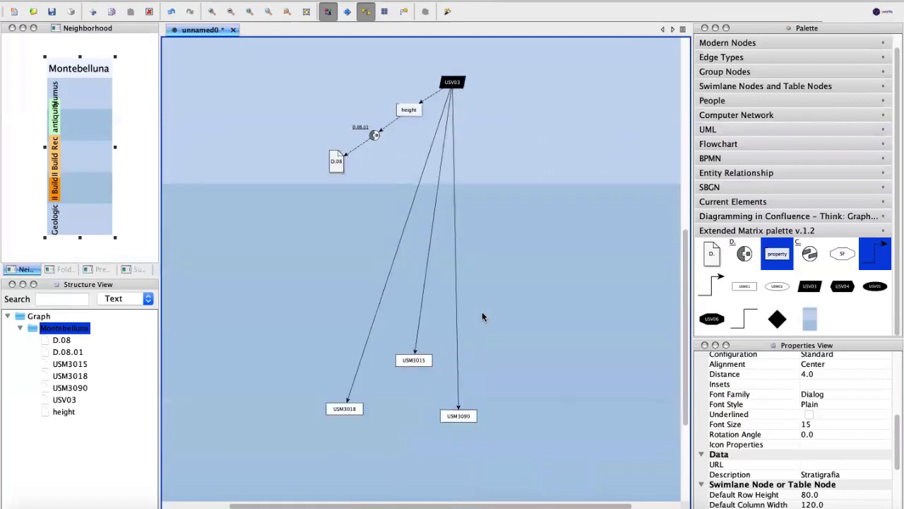
Shift USV03, height, D.08.01 and D.08 up and left.
{"action": "scroll", "coordinate": [424, 252], "scroll_direction": "up", "scroll_amount": 3}
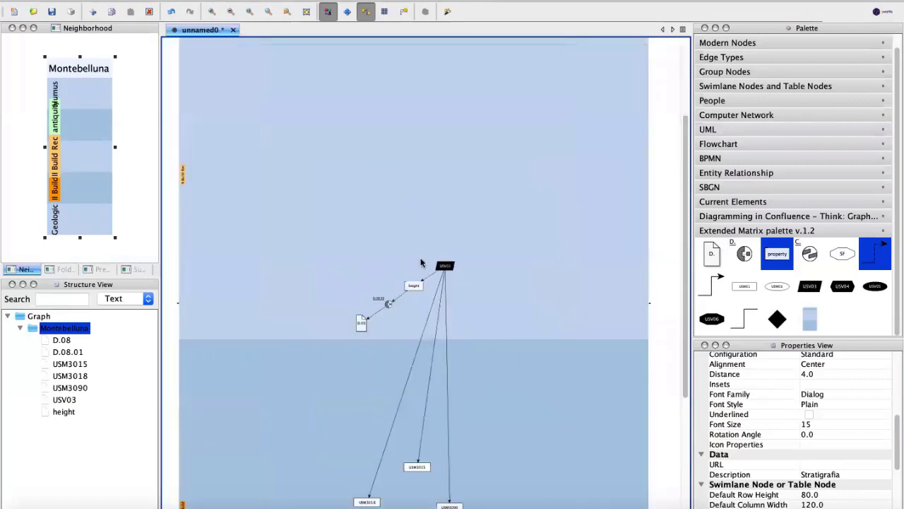
{"action": "scroll", "coordinate": [423, 374], "scroll_direction": "down", "scroll_amount": 3}
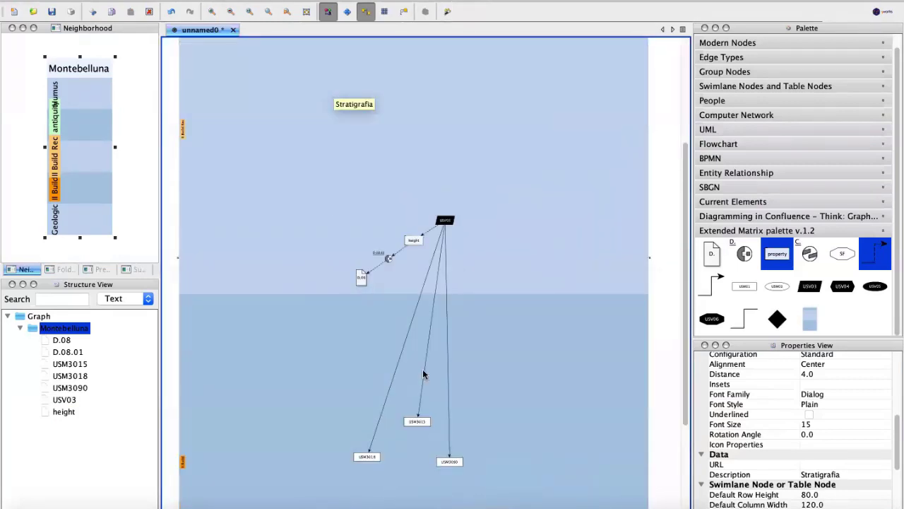
{"action": "left_click", "coordinate": [445, 220]}
{"action": "left_click_drag", "start_coordinate": [445, 220], "coordinate": [479, 199]}
{"action": "left_click_drag", "start_coordinate": [420, 242], "coordinate": [397, 212]}
{"action": "left_click_drag", "start_coordinate": [388, 258], "coordinate": [372, 236]}
{"action": "mouse_move", "coordinate": [360, 285]}
{"action": "left_mouse_down"}
{"action": "mouse_move", "coordinate": [359, 259]}
{"action": "mouse_move", "coordinate": [350, 279]}
{"action": "left_mouse_up"}
{"action": "scroll", "coordinate": [480, 254], "scroll_direction": "up", "scroll_amount": 5}
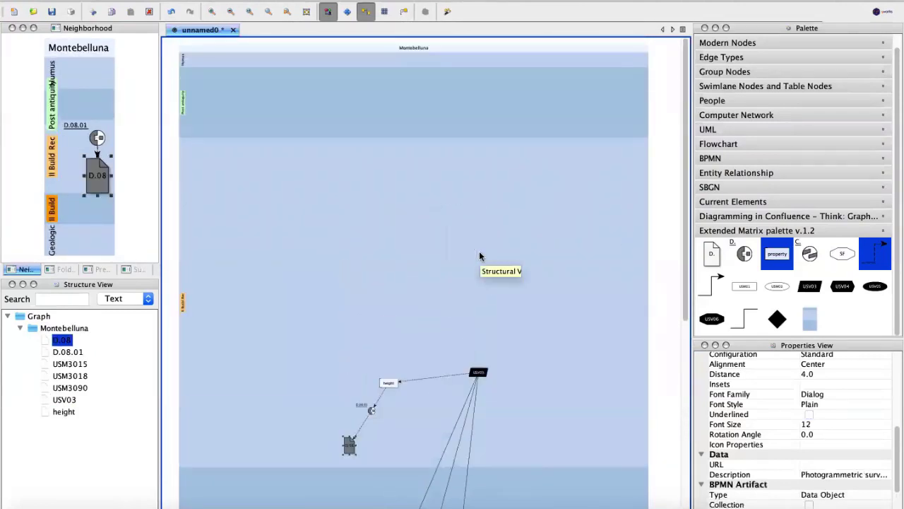
Apply the hierarchic swimlane automatic layout to the graph.
{"action": "left_click", "coordinate": [196, 3]}
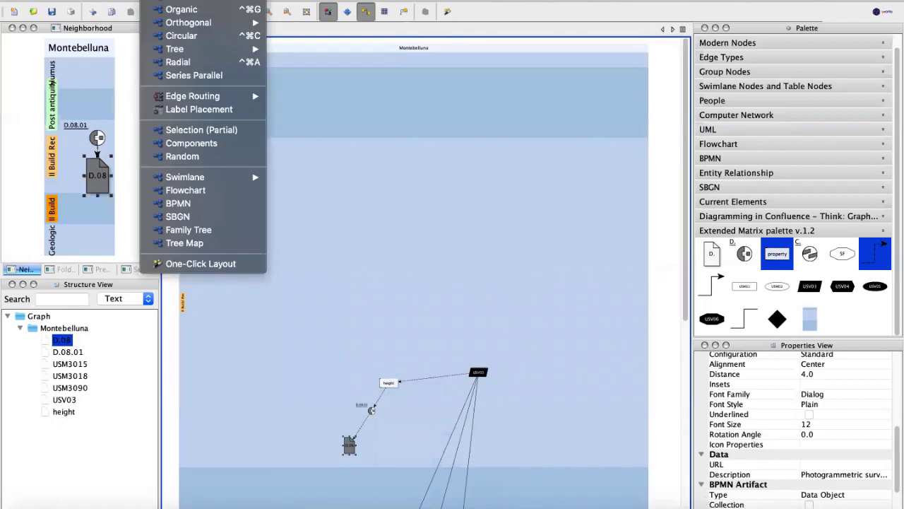
{"action": "mouse_move", "coordinate": [191, 170]}
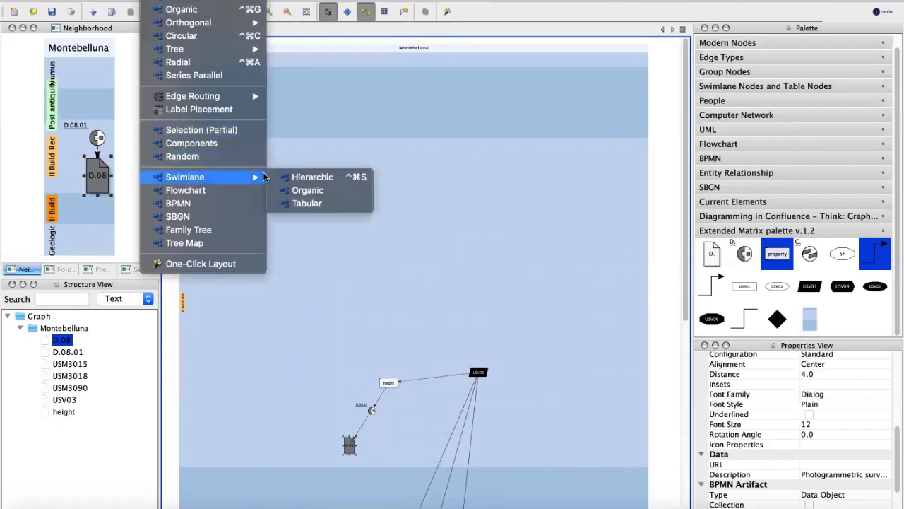
{"action": "left_click", "coordinate": [340, 176]}
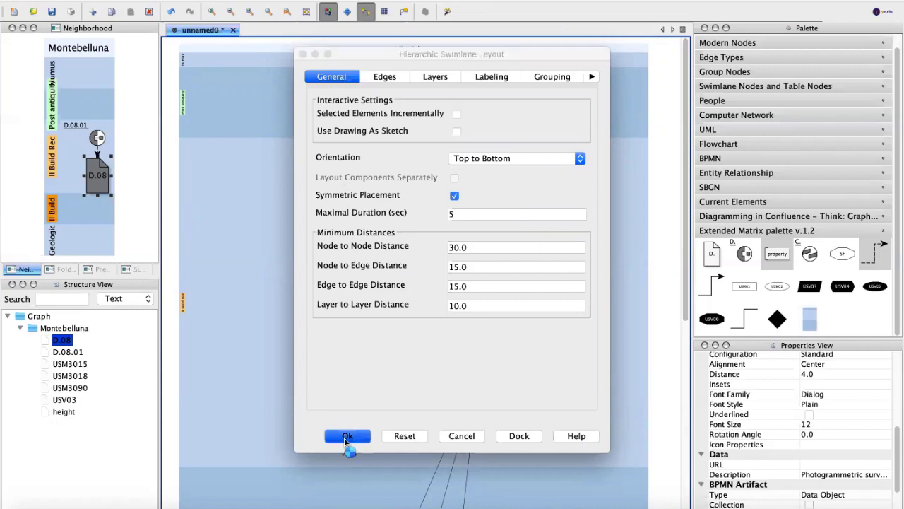
{"action": "left_click", "coordinate": [345, 436]}
{"action": "left_click", "coordinate": [255, 319]}
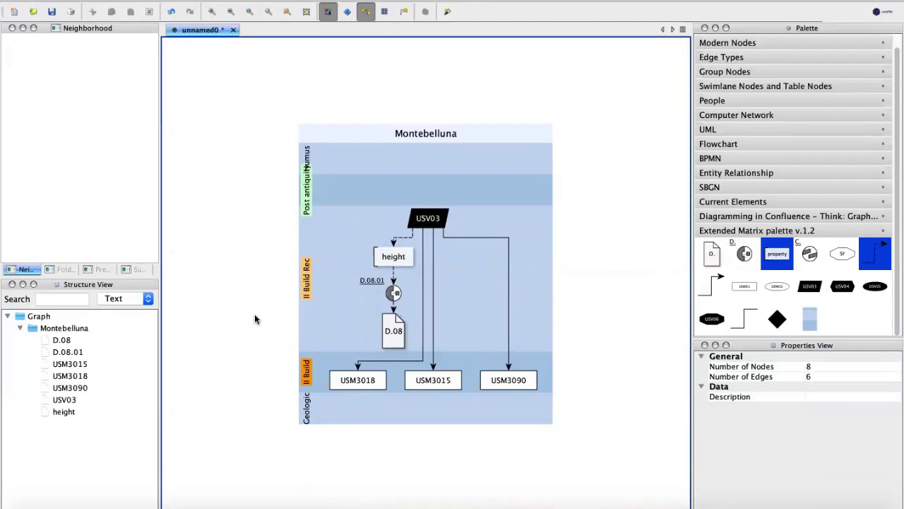
Save the graph as test.graphml and return to Blender.
{"action": "left_click", "coordinate": [53, 12]}
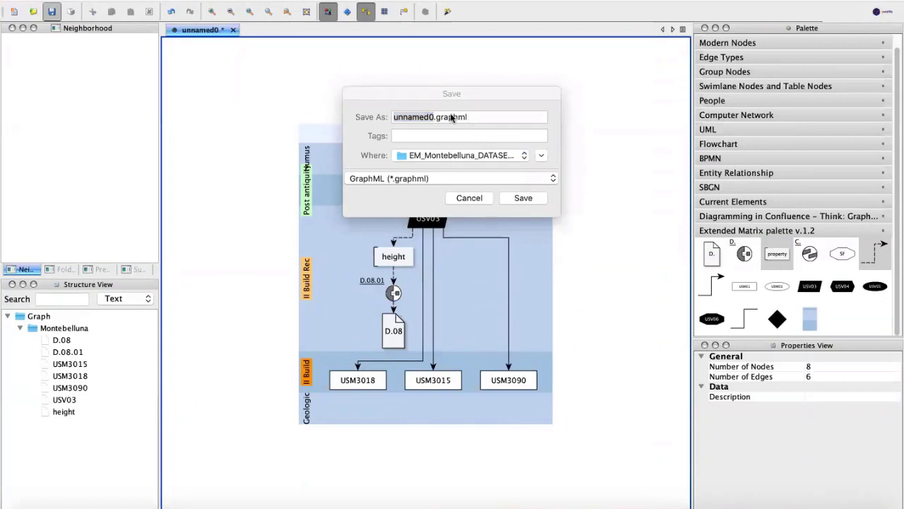
{"action": "left_click", "coordinate": [489, 103]}
{"action": "type", "text": "test"}
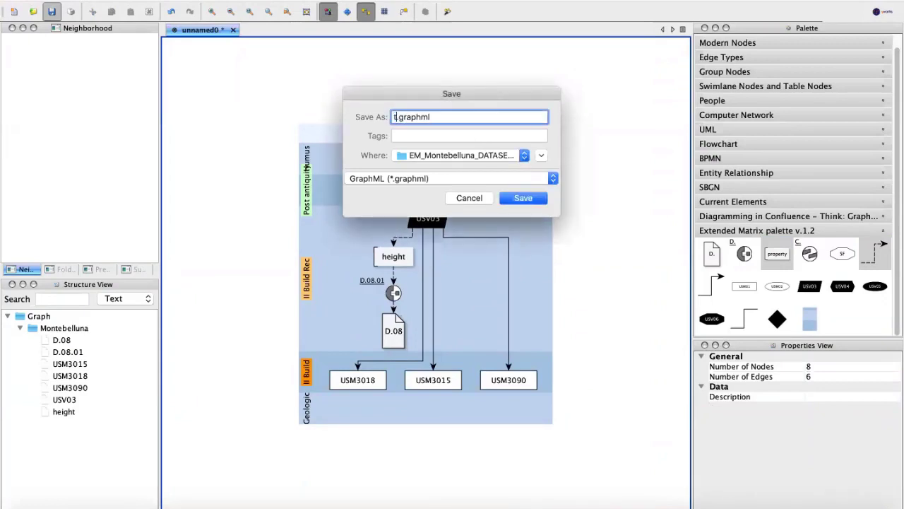
{"action": "left_click", "coordinate": [523, 199]}
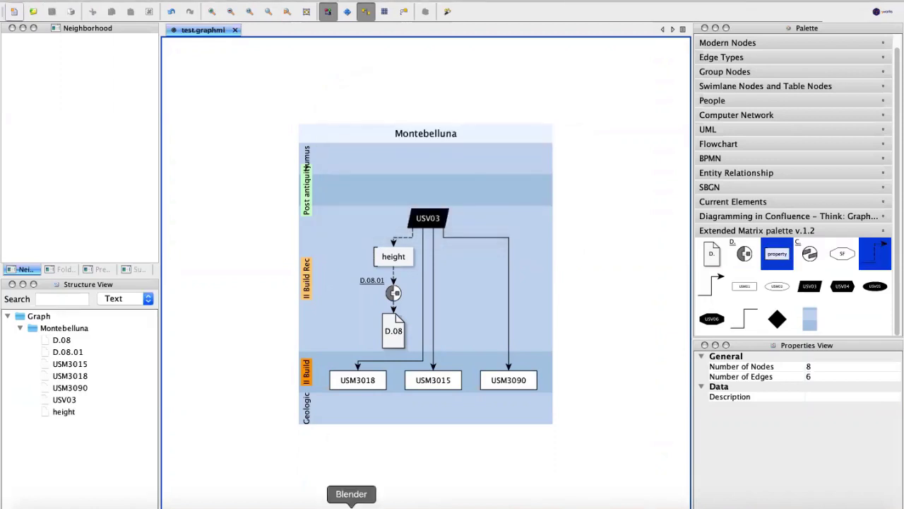
{"action": "left_click", "coordinate": [351, 503]}
Start a new General scene and discard the old scene's unsaved changes.
{"action": "left_click", "coordinate": [27, 10]}
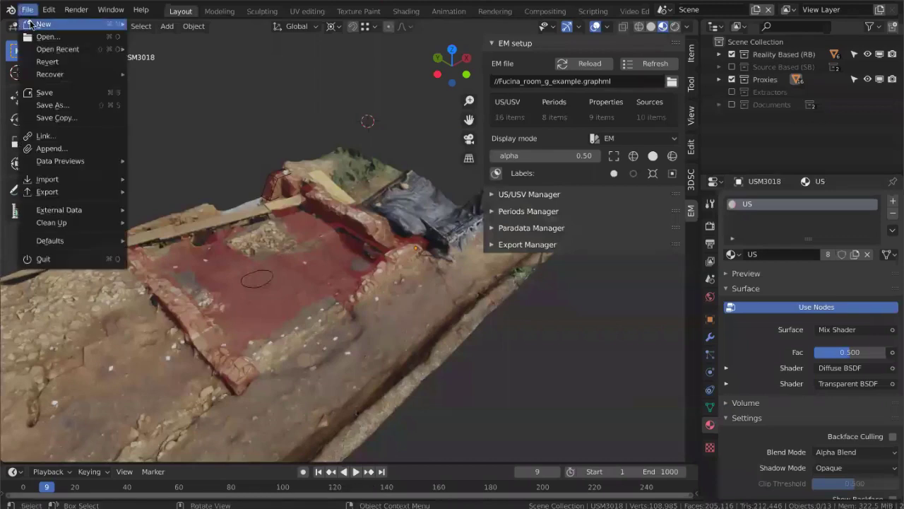
{"action": "mouse_move", "coordinate": [46, 25]}
{"action": "left_click", "coordinate": [185, 25]}
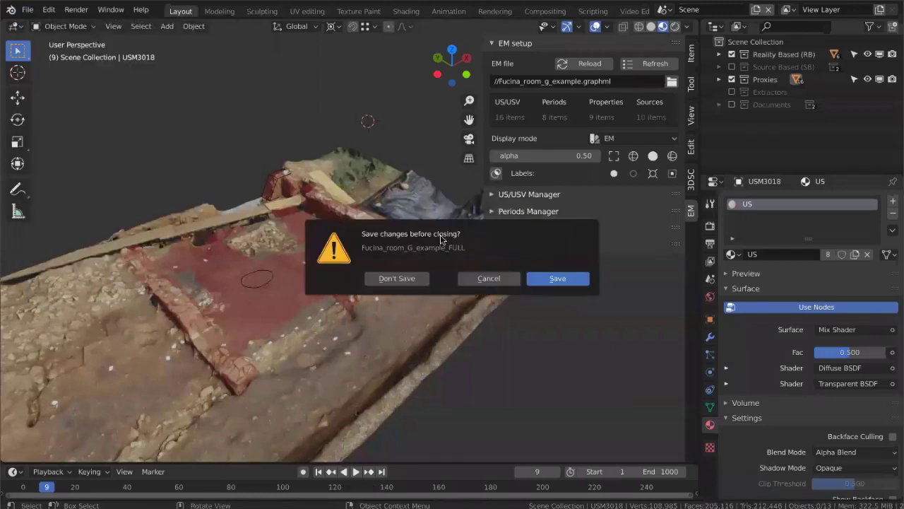
{"action": "left_click", "coordinate": [411, 281]}
Open the EMtools sidebar and set test.graphml from the Montebelluna folder as the EM file.
{"action": "key", "text": "n"}
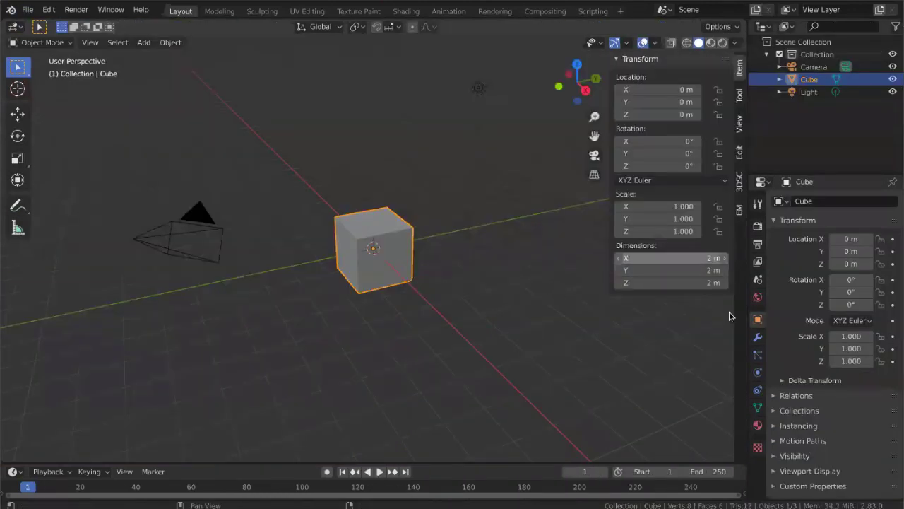
{"action": "left_click", "coordinate": [740, 210]}
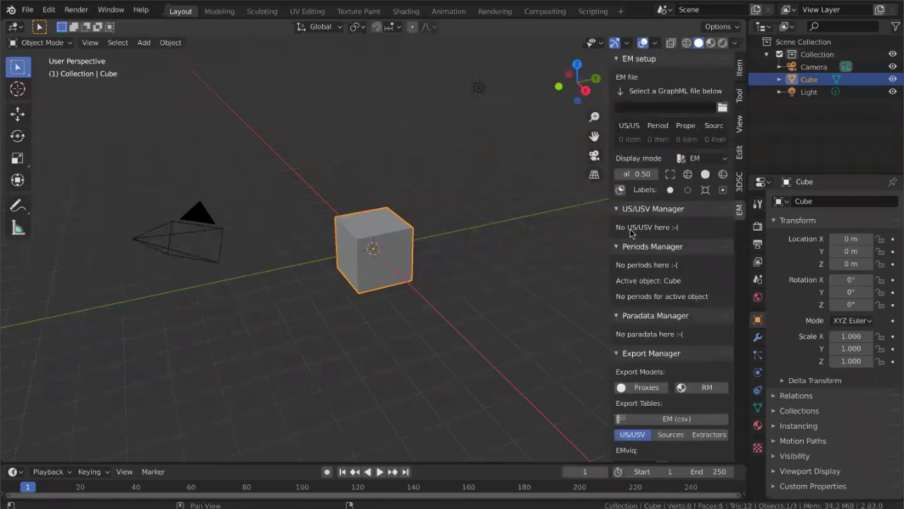
{"action": "left_click_drag", "start_coordinate": [610, 233], "coordinate": [570, 237]}
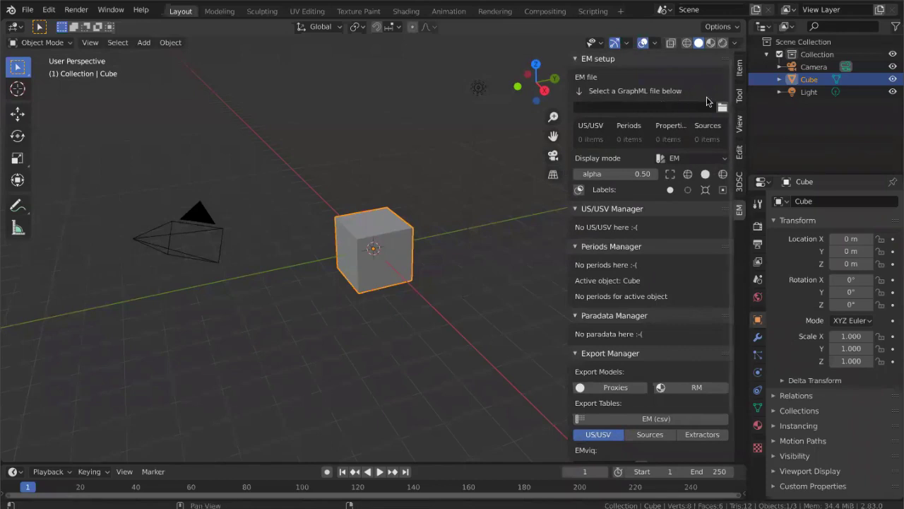
{"action": "left_click", "coordinate": [722, 107]}
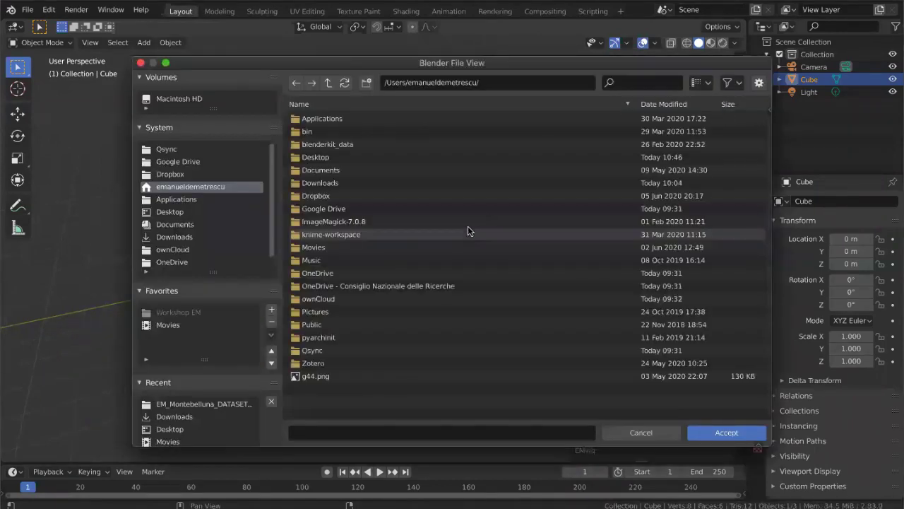
{"action": "left_click", "coordinate": [356, 286]}
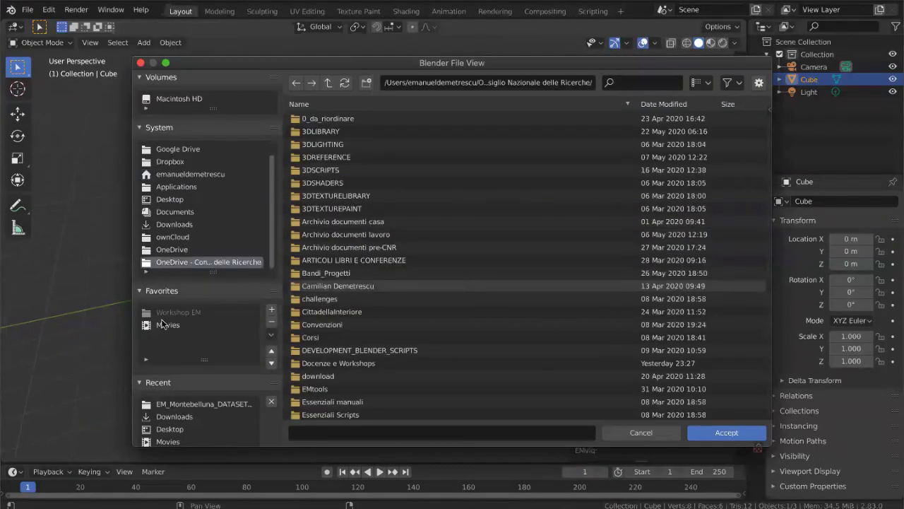
{"action": "left_click", "coordinate": [197, 404]}
{"action": "left_click", "coordinate": [321, 262]}
{"action": "left_click", "coordinate": [722, 432]}
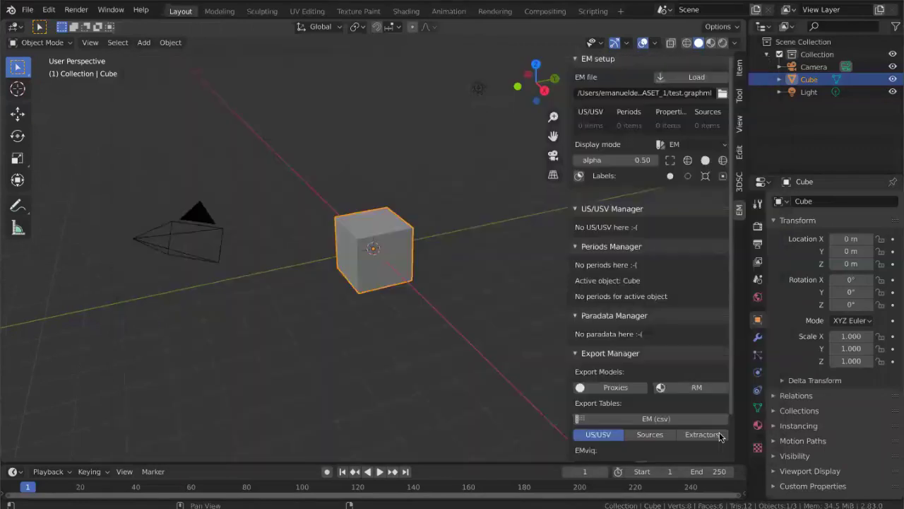
Load the graph, listing USM3018, USM3090, USM3015, USV03 and five periods.
{"action": "left_click", "coordinate": [679, 78]}
{"action": "left_click_drag", "start_coordinate": [565, 256], "coordinate": [509, 255]}
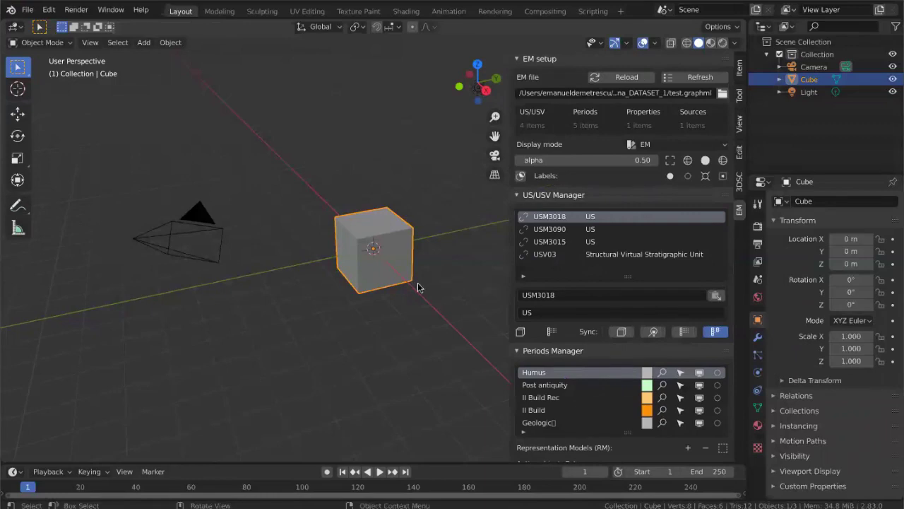
{"action": "scroll", "coordinate": [418, 287], "scroll_direction": "left", "scroll_amount": 8}
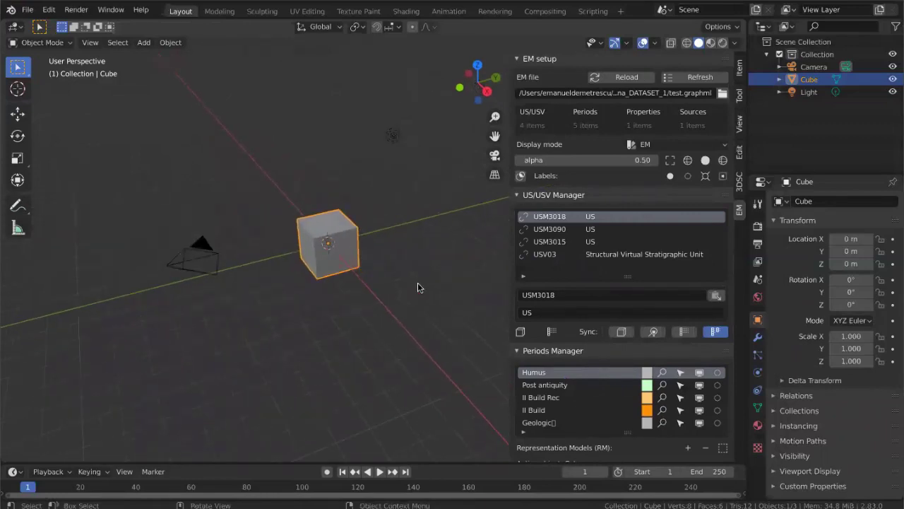
Duplicate the default cube twice, placing Cube.001 and Cube.002 around the original.
{"action": "scroll", "coordinate": [417, 287], "scroll_direction": "left", "scroll_amount": 3}
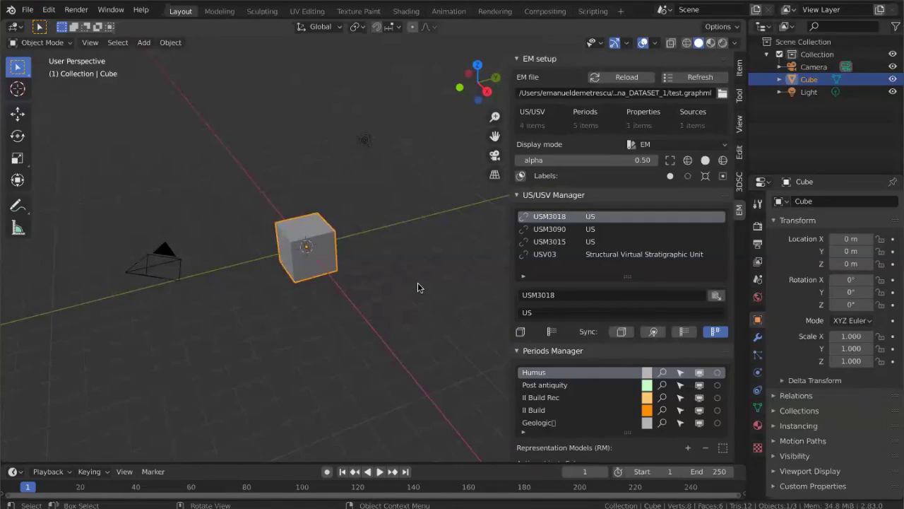
{"action": "middle_click_drag", "start_coordinate": [389, 236], "coordinate": [357, 260]}
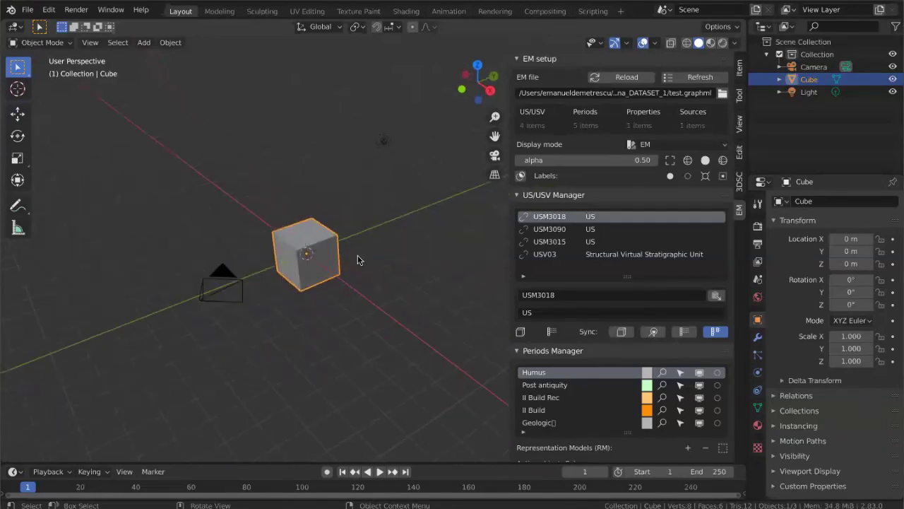
{"action": "key", "text": "shift+d"}
{"action": "left_click", "coordinate": [317, 243]}
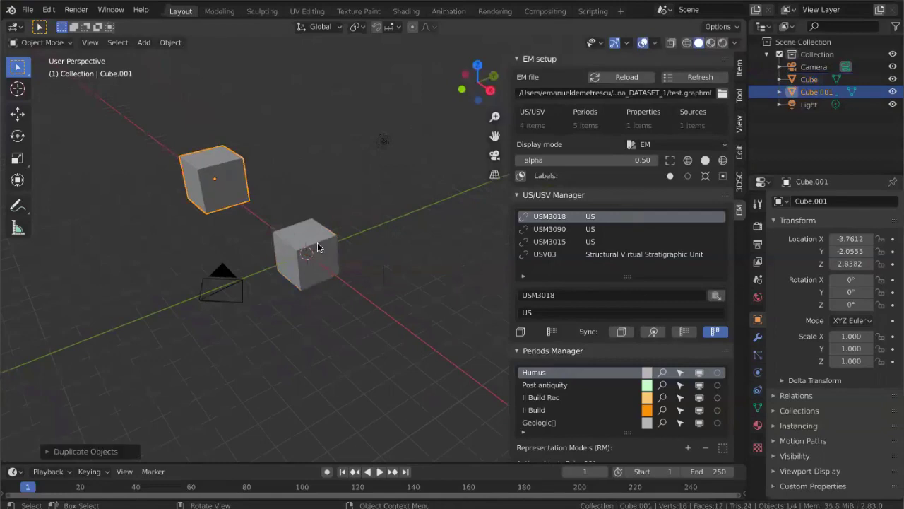
{"action": "left_click", "coordinate": [317, 242]}
{"action": "key", "text": "shift+d"}
{"action": "left_click", "coordinate": [333, 209]}
{"action": "left_click", "coordinate": [321, 228], "text": "shift"}
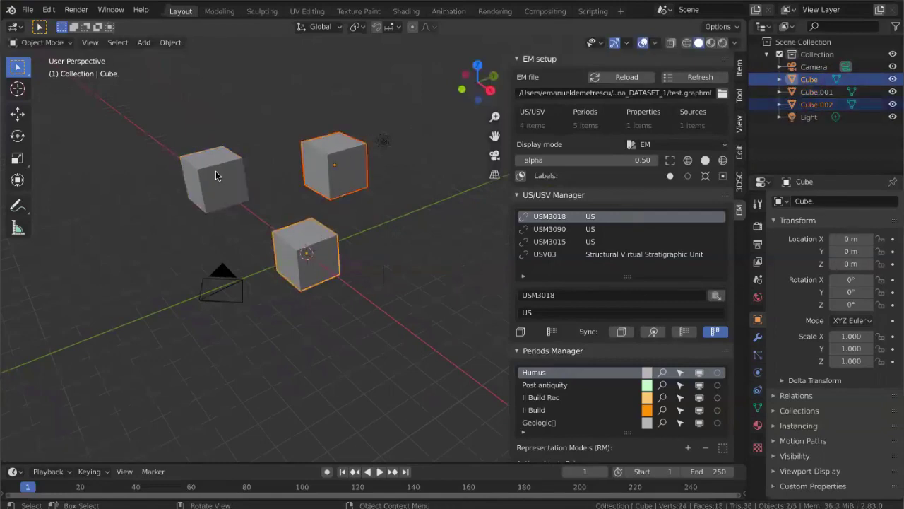
{"action": "left_click", "coordinate": [216, 175]}
{"action": "scroll", "coordinate": [263, 202], "scroll_direction": "down", "scroll_amount": 5}
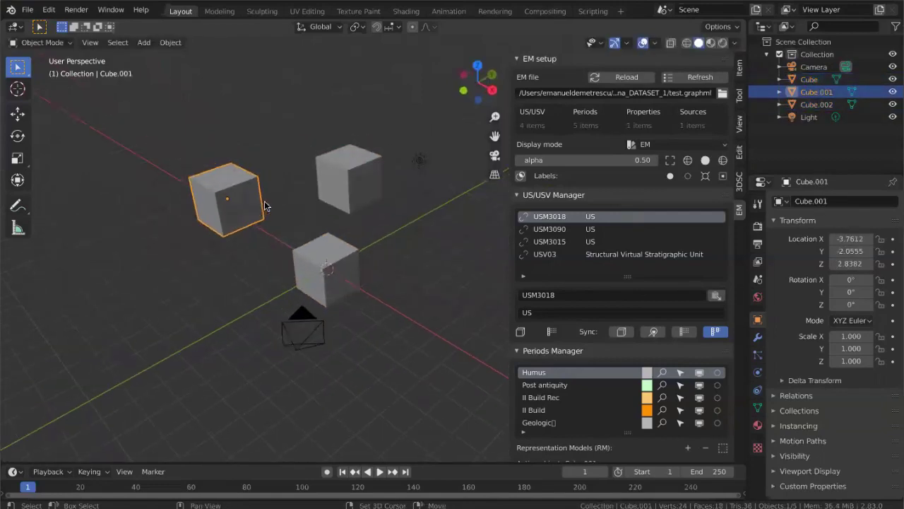
{"action": "scroll", "coordinate": [265, 206], "scroll_direction": "down", "scroll_amount": 2, "text": "shift"}
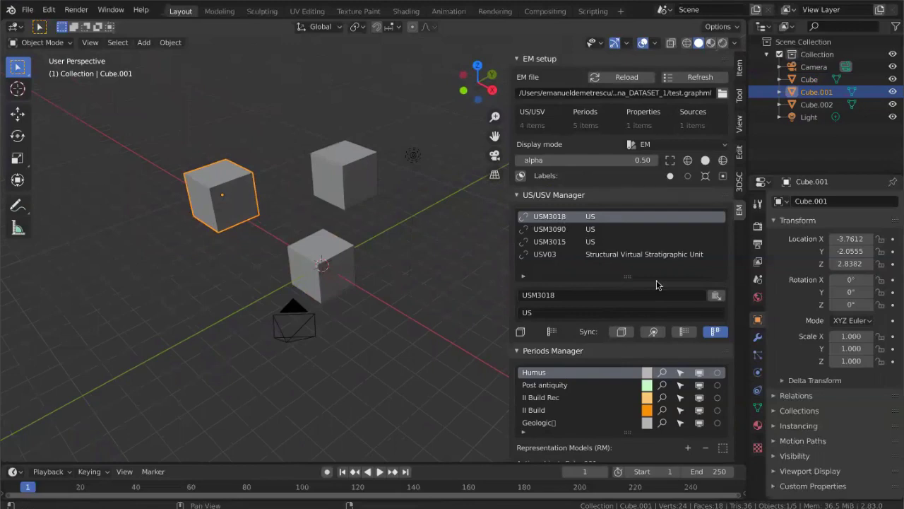
Name the three cubes USM3018, USM3090 and USM3015 from the unit list.
{"action": "left_click", "coordinate": [718, 294]}
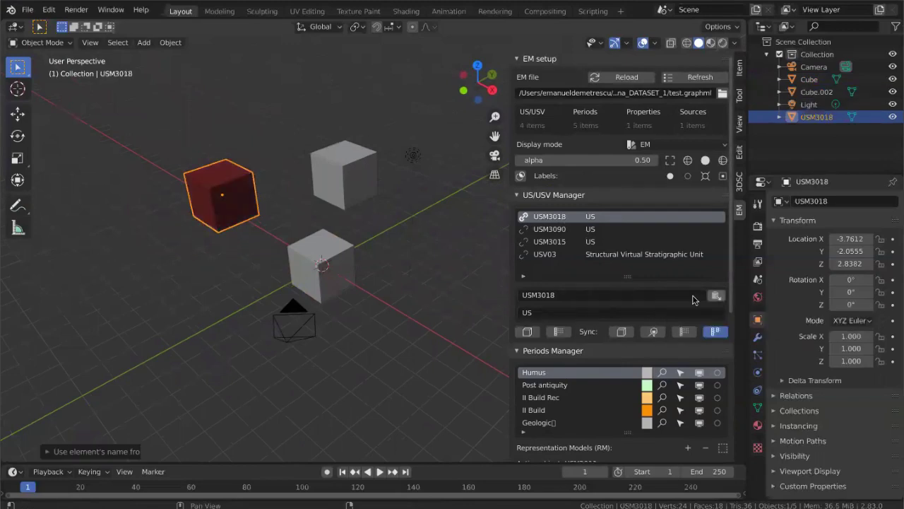
{"action": "left_click", "coordinate": [552, 229]}
{"action": "left_click", "coordinate": [353, 171]}
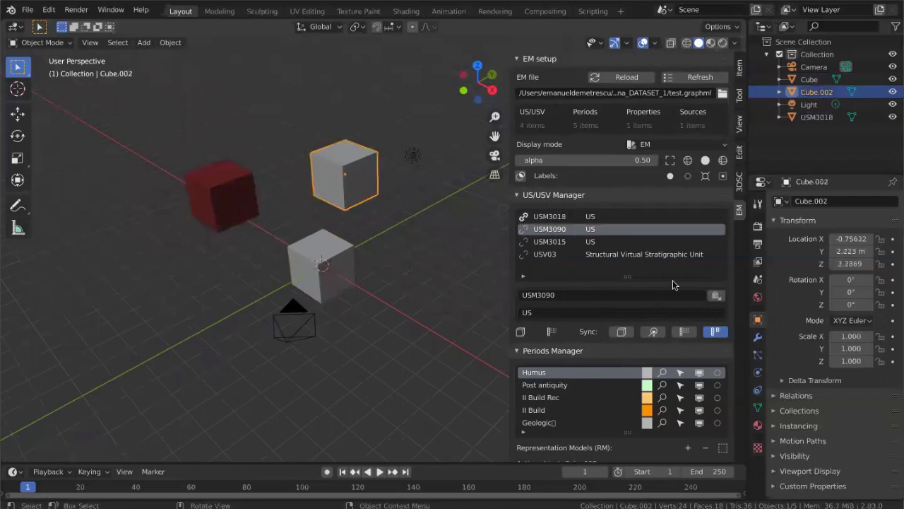
{"action": "left_click", "coordinate": [717, 296]}
{"action": "left_click", "coordinate": [334, 256]}
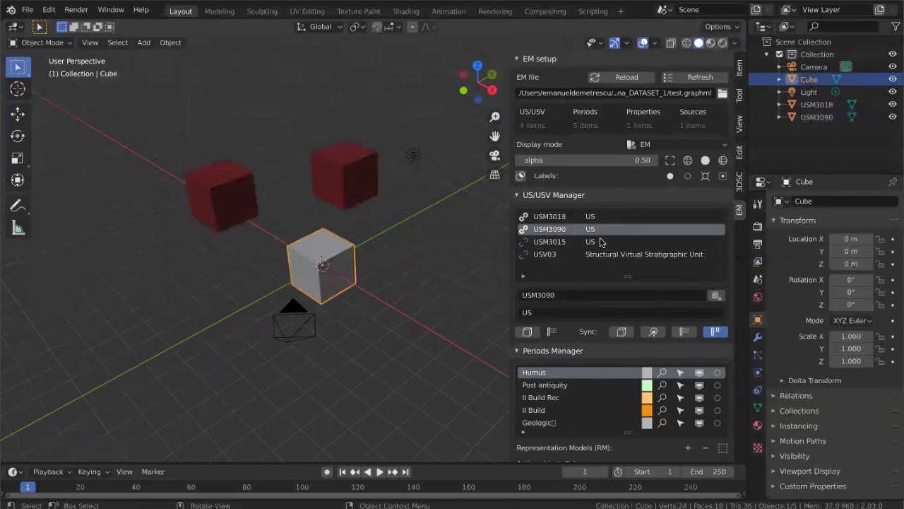
{"action": "left_click", "coordinate": [559, 242]}
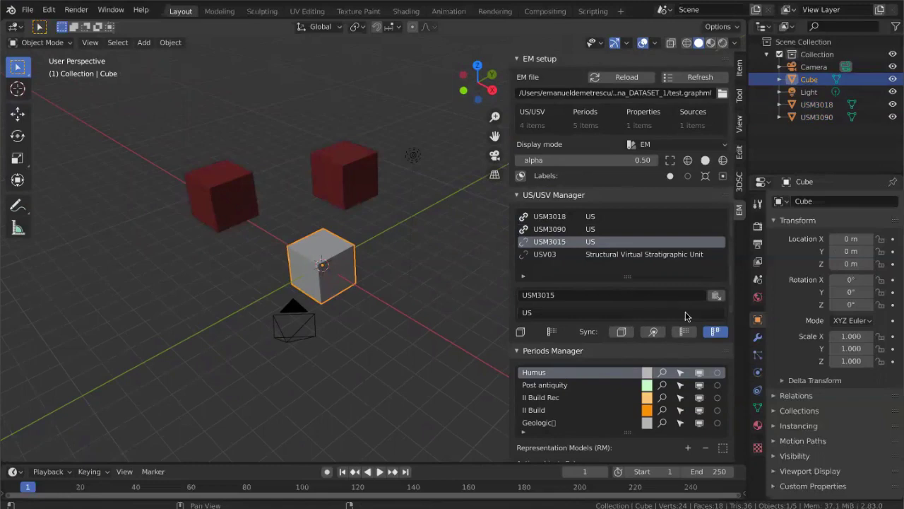
{"action": "left_click", "coordinate": [716, 296]}
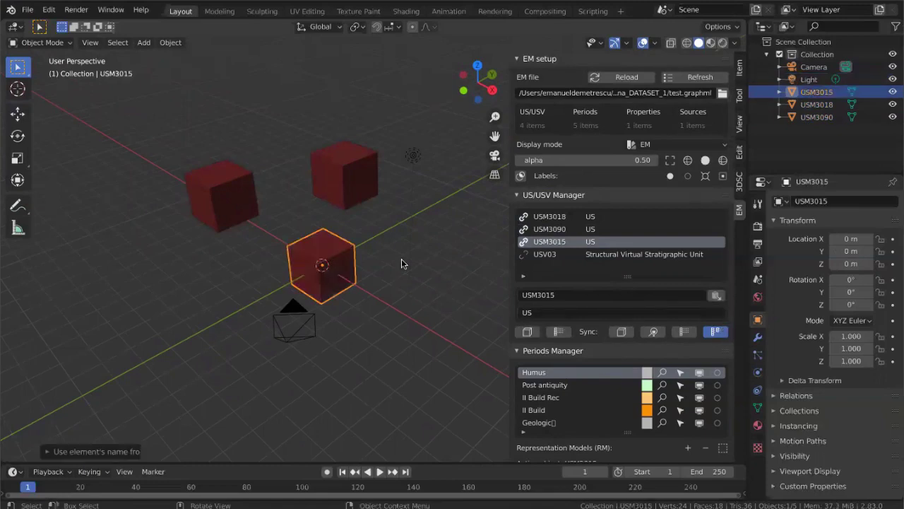
Duplicate the USM3015 cube toward the front left and name the copy USV03.
{"action": "middle_click_drag", "start_coordinate": [401, 258], "coordinate": [371, 262]}
{"action": "key", "text": "shift+d"}
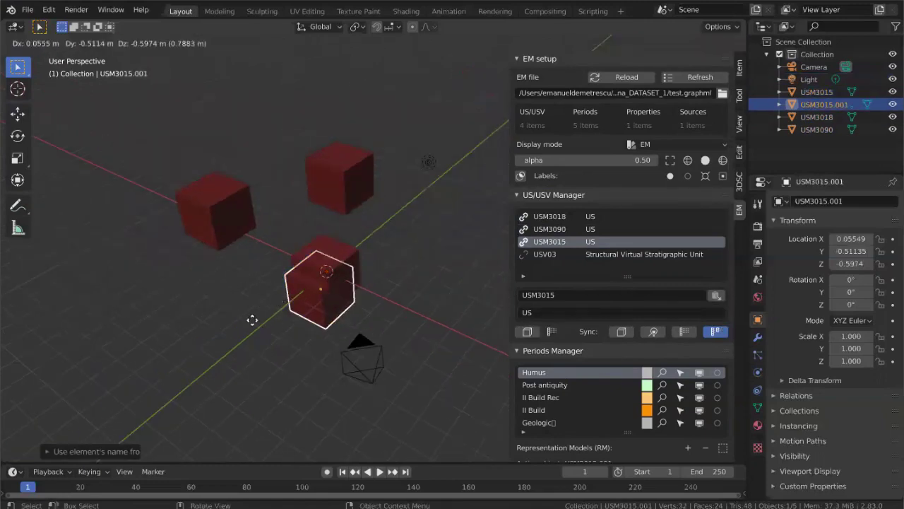
{"action": "left_click", "coordinate": [247, 367]}
{"action": "middle_click_drag", "start_coordinate": [346, 290], "coordinate": [396, 286]}
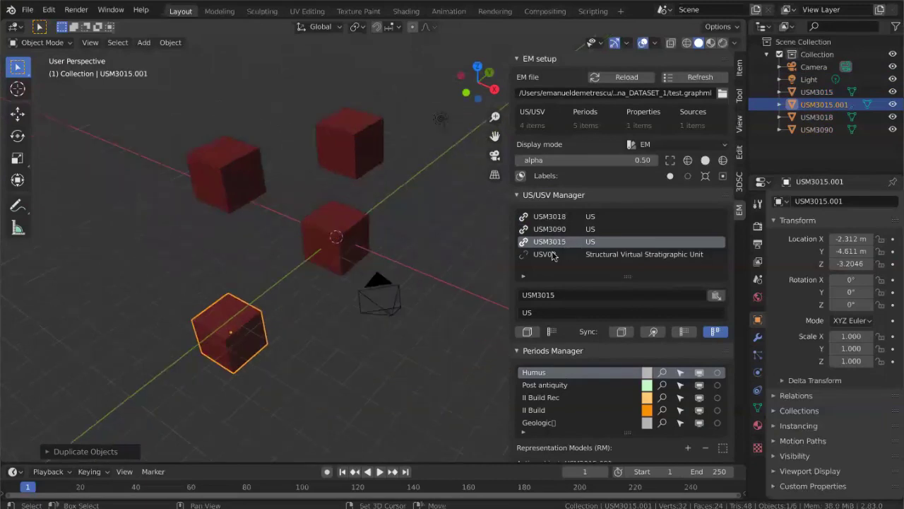
{"action": "left_click", "coordinate": [555, 255]}
{"action": "middle_click_drag", "start_coordinate": [452, 279], "coordinate": [408, 283]}
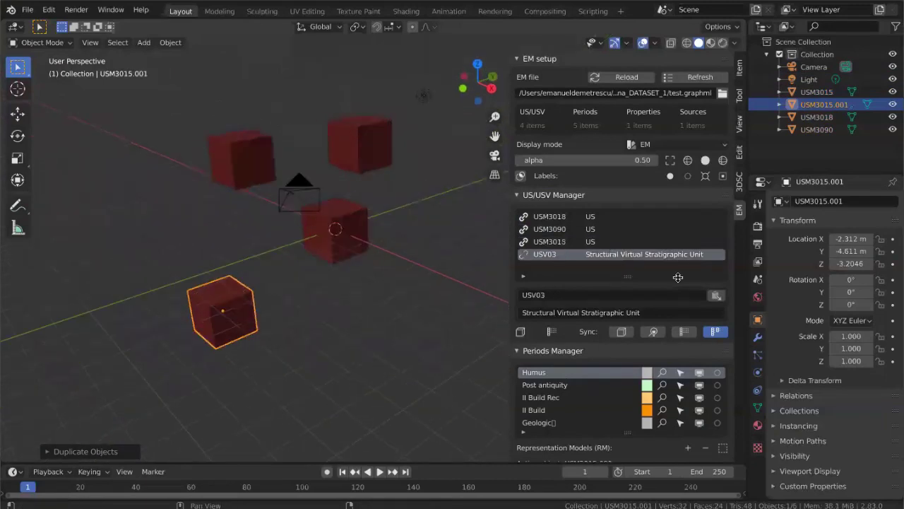
{"action": "left_click", "coordinate": [716, 295]}
{"action": "middle_click_drag", "start_coordinate": [395, 290], "coordinate": [332, 314]}
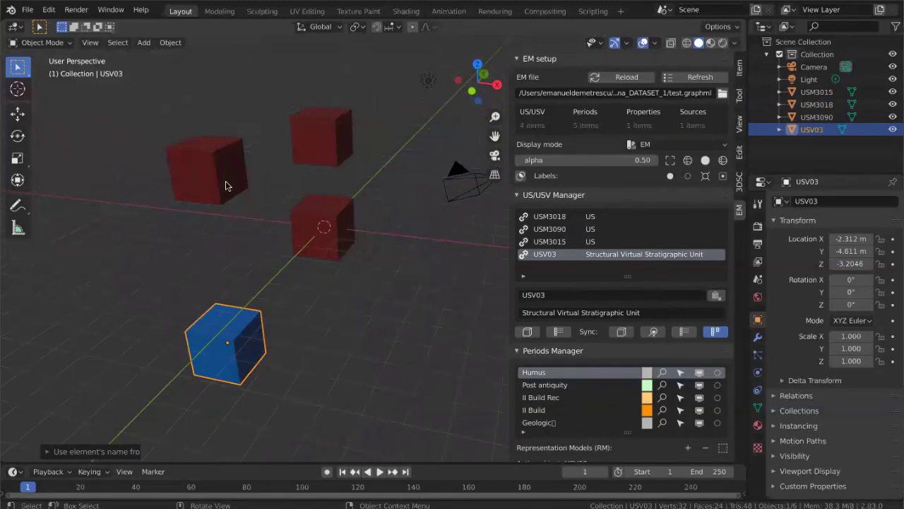
{"action": "middle_click_drag", "start_coordinate": [400, 252], "coordinate": [400, 252]}
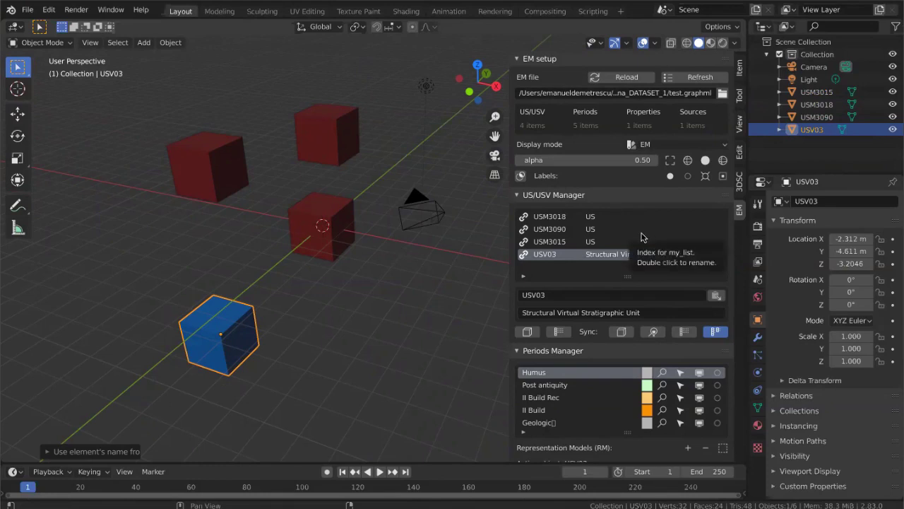
Switch the EM Display mode from EM to Periods, turning all four cube proxies orange.
{"action": "left_click", "coordinate": [658, 146]}
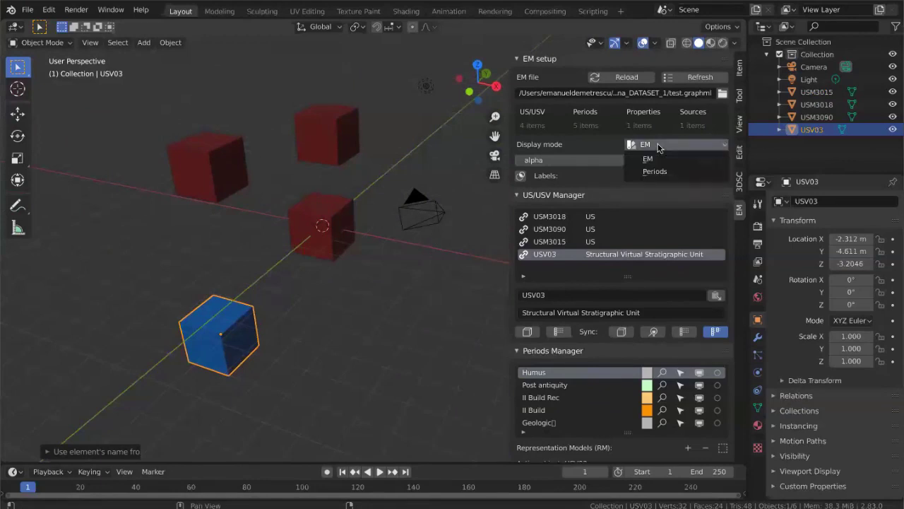
{"action": "left_click", "coordinate": [658, 160]}
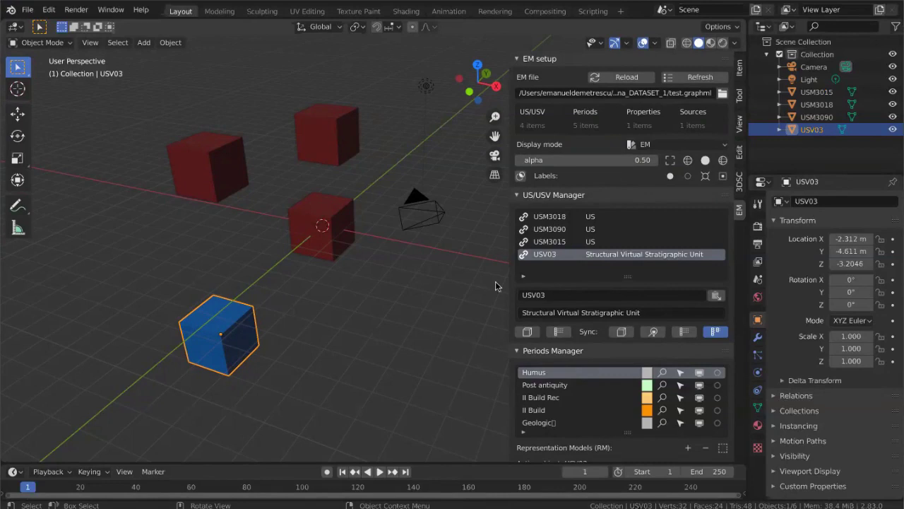
{"action": "left_click", "coordinate": [662, 146]}
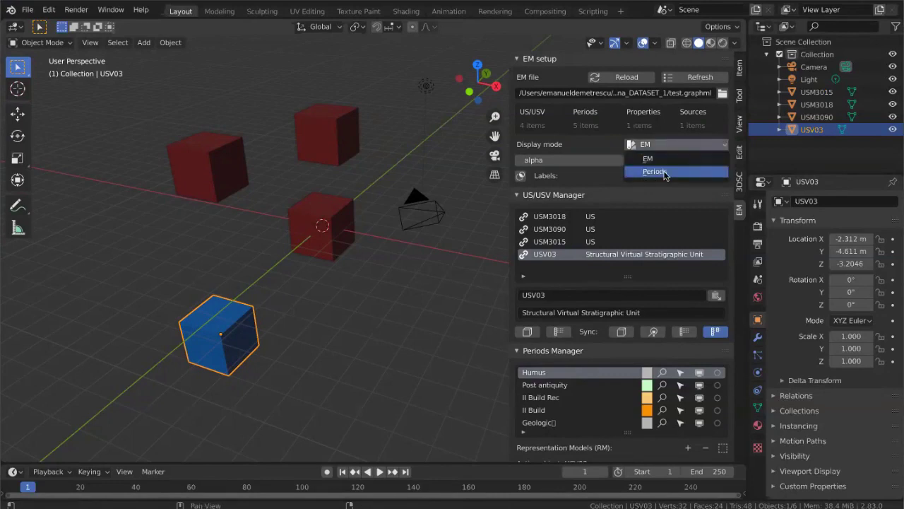
{"action": "left_click", "coordinate": [655, 172]}
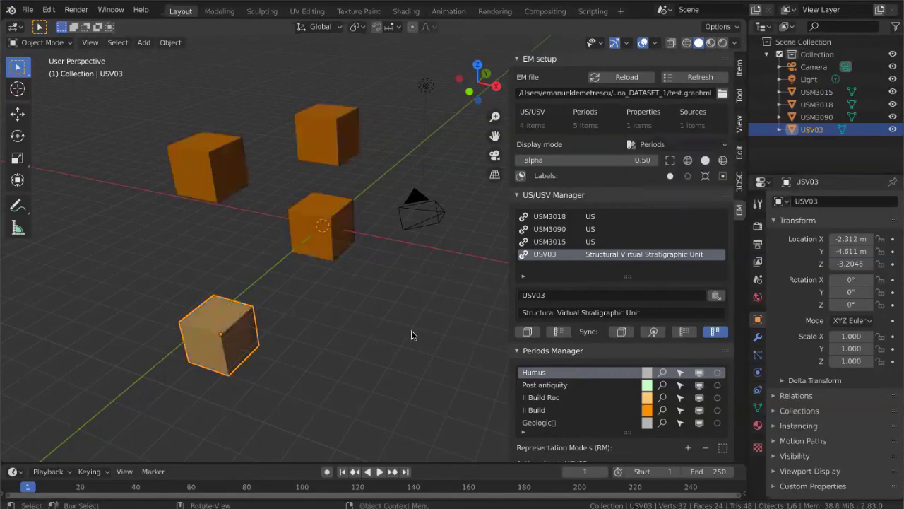
{"action": "scroll", "coordinate": [411, 330], "scroll_direction": "left", "scroll_amount": 5}
{"action": "scroll", "coordinate": [412, 330], "scroll_direction": "down", "scroll_amount": 5}
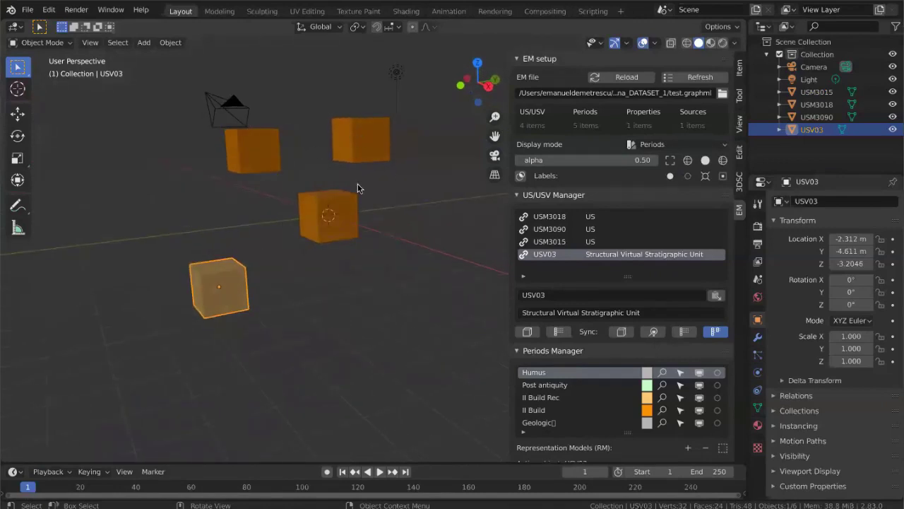
{"action": "left_click", "coordinate": [316, 219]}
Check which unit each cube proxy is, ending on the USV03 cube.
{"action": "left_click", "coordinate": [255, 152]}
{"action": "left_click", "coordinate": [360, 136]}
{"action": "left_click", "coordinate": [321, 212]}
{"action": "left_click", "coordinate": [220, 271]}
In yEd, make the II Build period label green (#339966) and save test.graphml.
{"action": "left_click", "coordinate": [704, 503]}
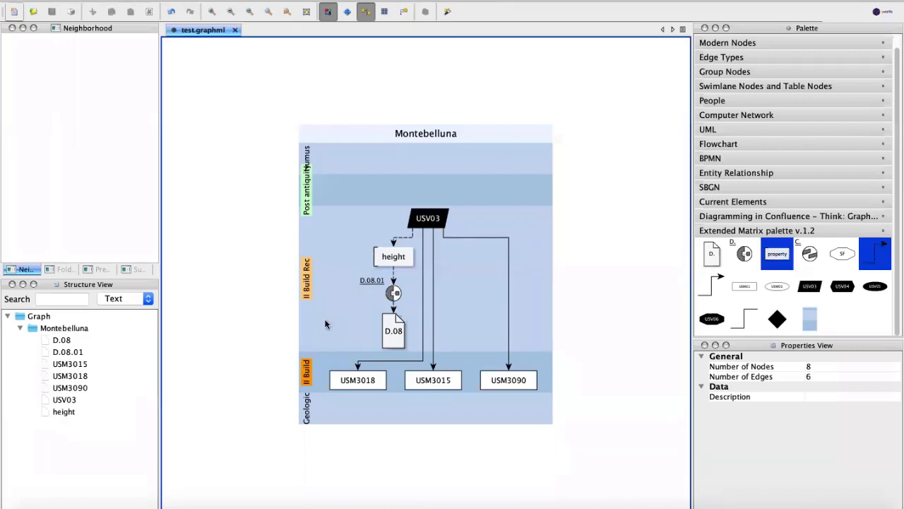
{"action": "scroll", "coordinate": [253, 316], "scroll_direction": "up", "scroll_amount": 3}
{"action": "left_click", "coordinate": [209, 360]}
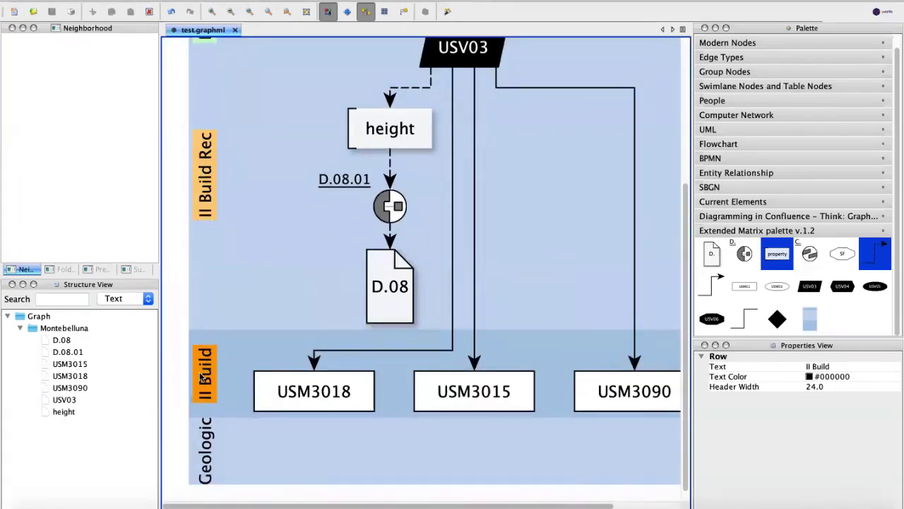
{"action": "left_click", "coordinate": [198, 374]}
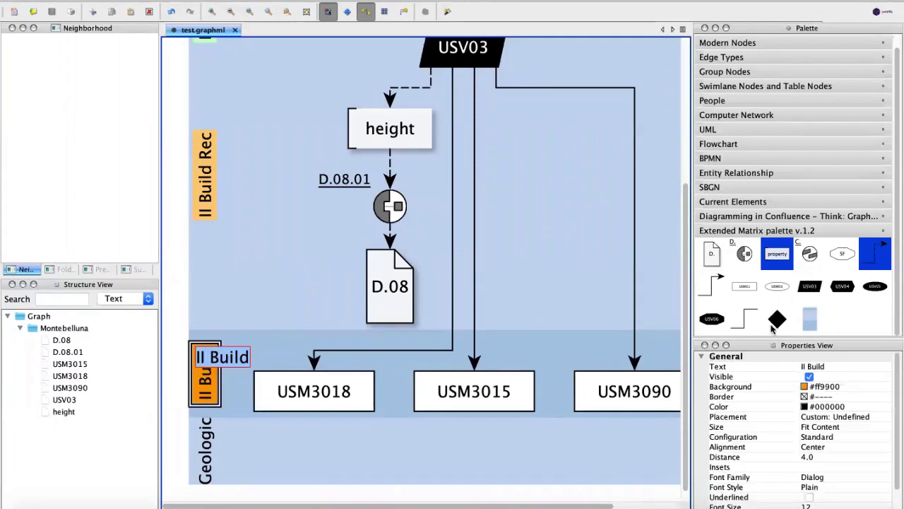
{"action": "left_click", "coordinate": [804, 389]}
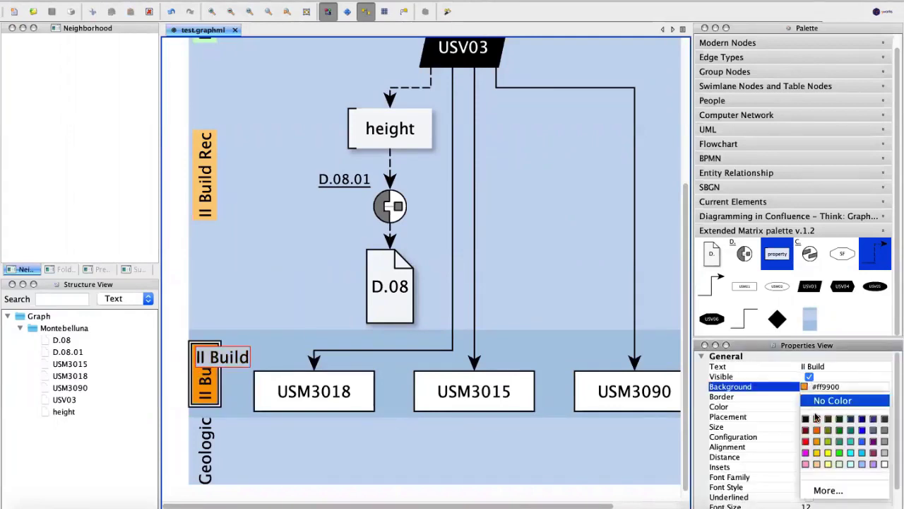
{"action": "left_click", "coordinate": [840, 445]}
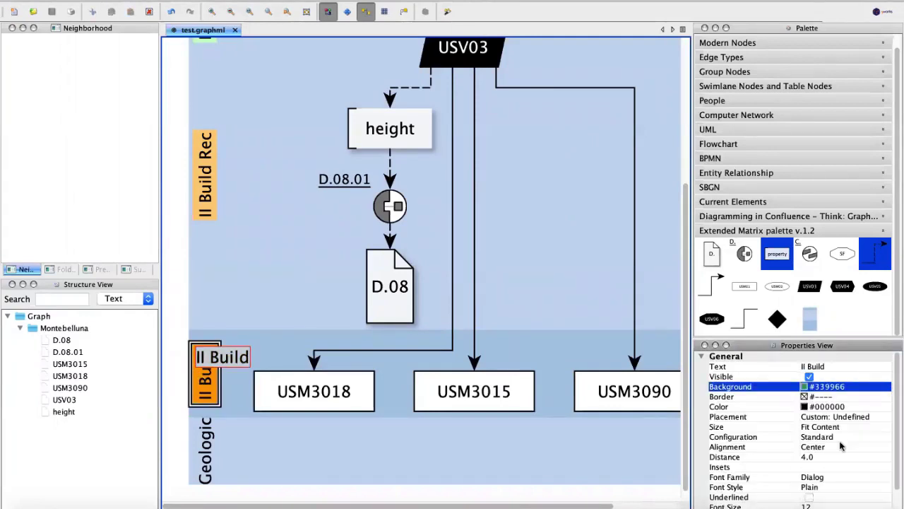
{"action": "left_click", "coordinate": [177, 238]}
{"action": "left_click", "coordinate": [52, 12]}
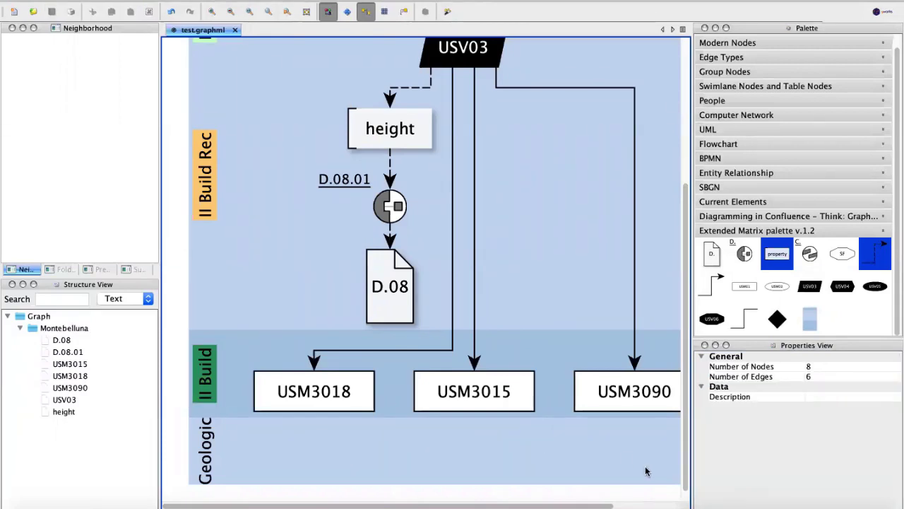
{"action": "left_click", "coordinate": [351, 506]}
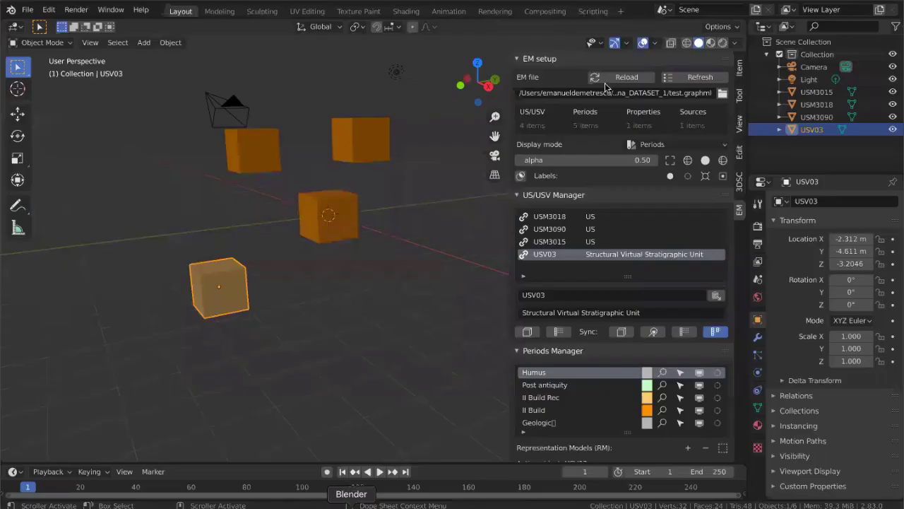
Collapse the US/USV Manager and inspect the Post antiquity, II Build and II Build Rec periods.
{"action": "scroll", "coordinate": [369, 272], "scroll_direction": "down", "scroll_amount": 3}
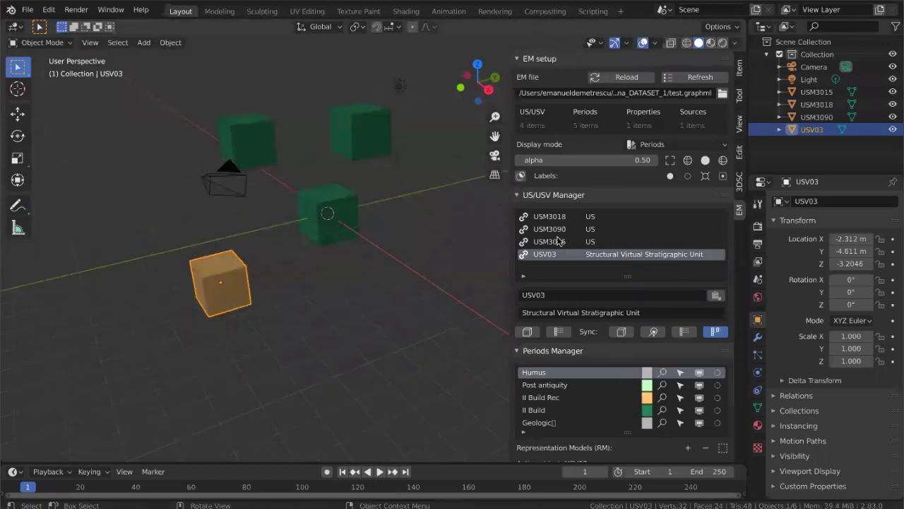
{"action": "left_click", "coordinate": [535, 194]}
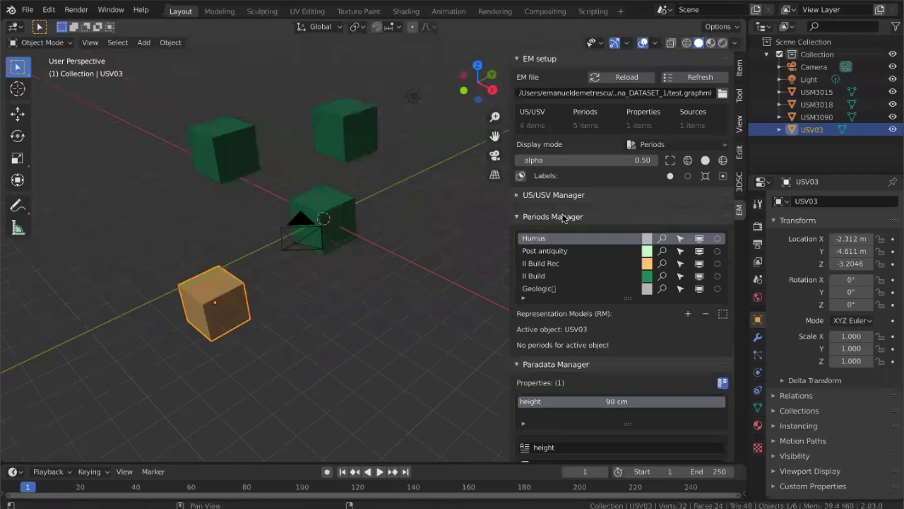
{"action": "scroll", "coordinate": [575, 263], "scroll_direction": "down", "scroll_amount": 1}
{"action": "left_click", "coordinate": [569, 244]}
{"action": "left_click", "coordinate": [568, 268]}
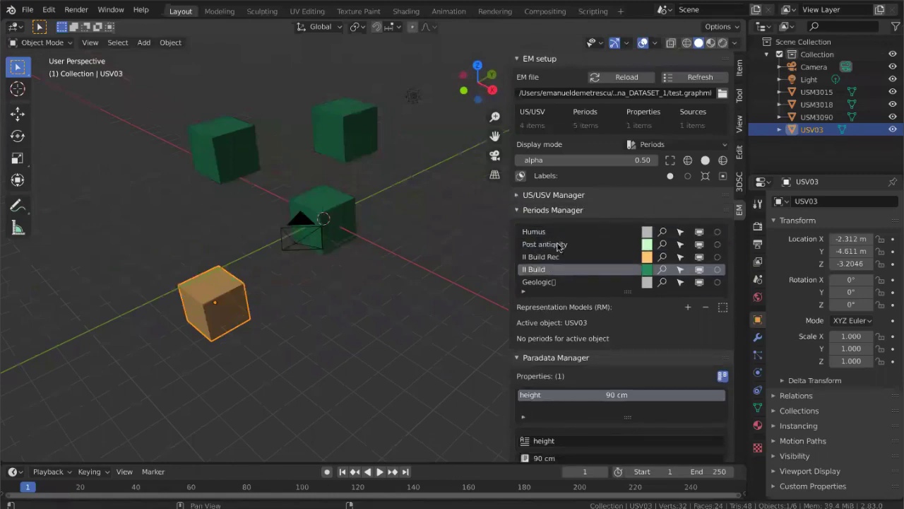
{"action": "left_click", "coordinate": [556, 244]}
{"action": "left_click", "coordinate": [561, 257]}
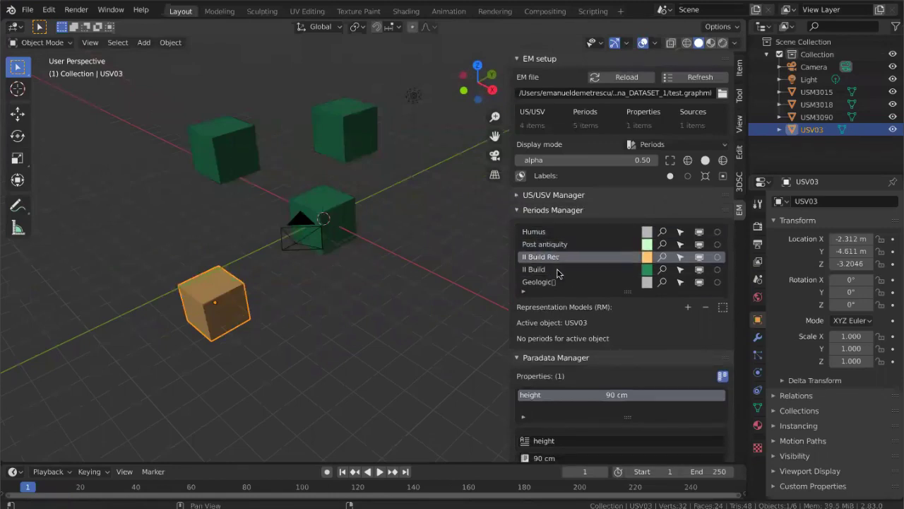
{"action": "left_click", "coordinate": [557, 269]}
Hide and reshow the II Build and II Build Rec cube proxies.
{"action": "left_click", "coordinate": [700, 270]}
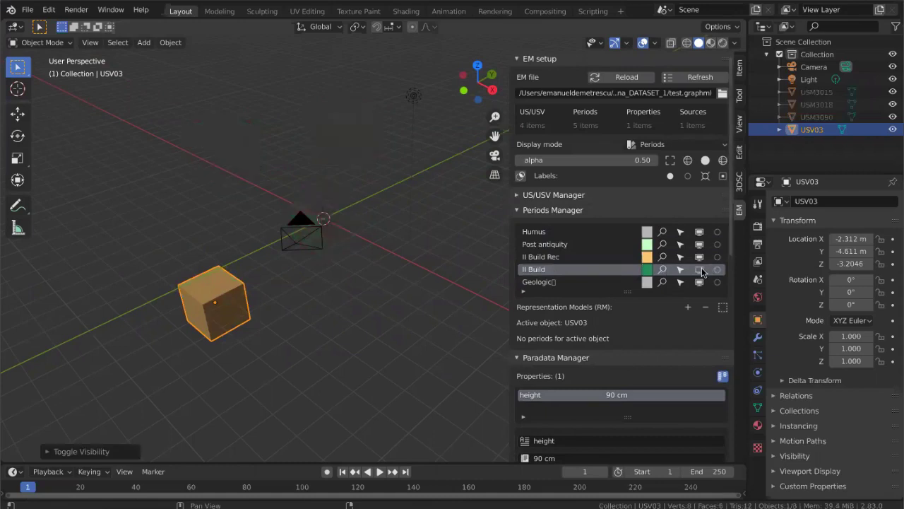
{"action": "left_click", "coordinate": [701, 270]}
{"action": "left_click", "coordinate": [699, 257]}
{"action": "left_click", "coordinate": [699, 257]}
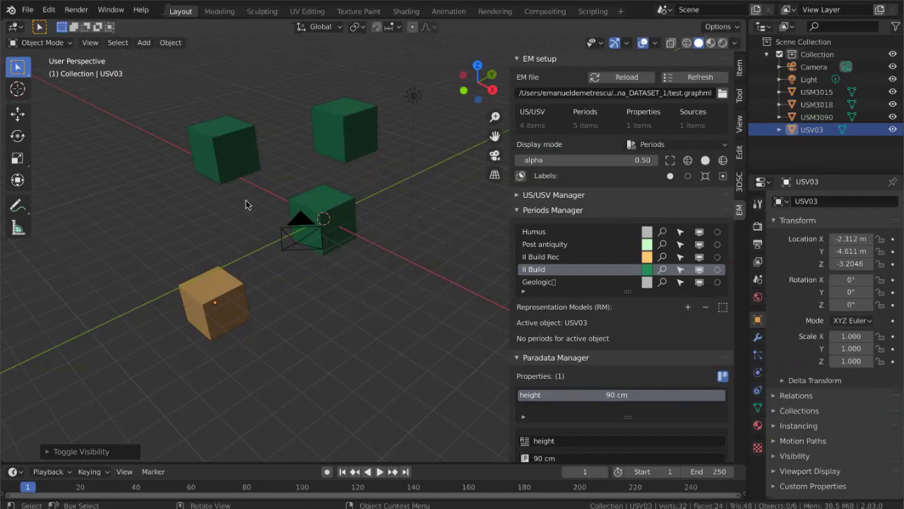
Collapse the Periods, Paradata and Export manager sections after reviewing the height paradata.
{"action": "left_click", "coordinate": [534, 210]}
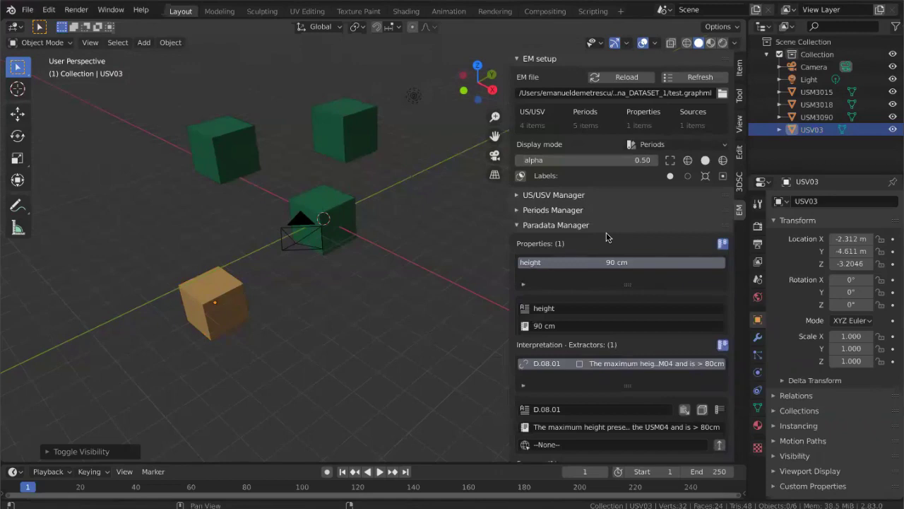
{"action": "scroll", "coordinate": [598, 206], "scroll_direction": "down", "scroll_amount": 3}
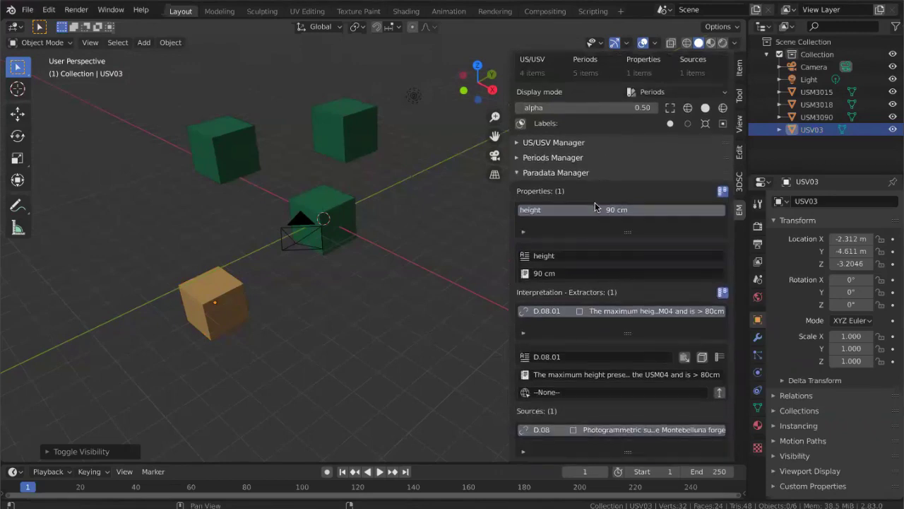
{"action": "left_click", "coordinate": [520, 144]}
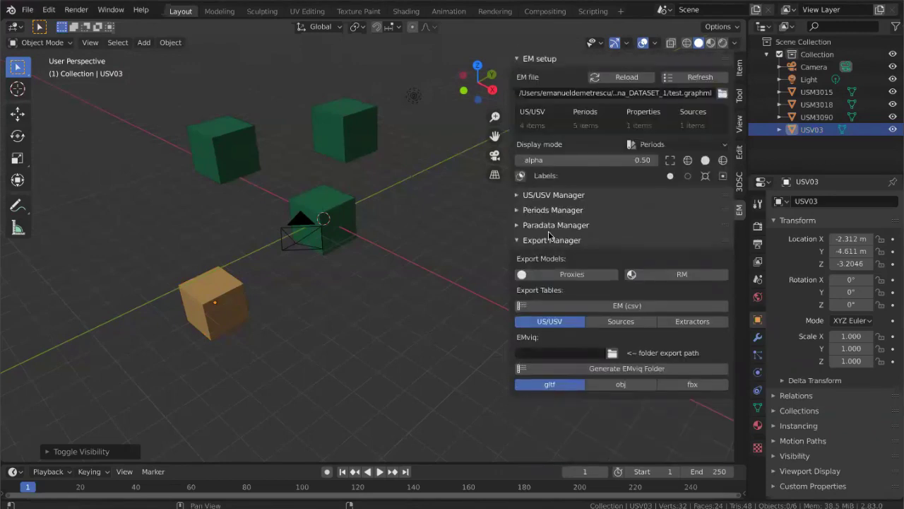
{"action": "left_click", "coordinate": [548, 241]}
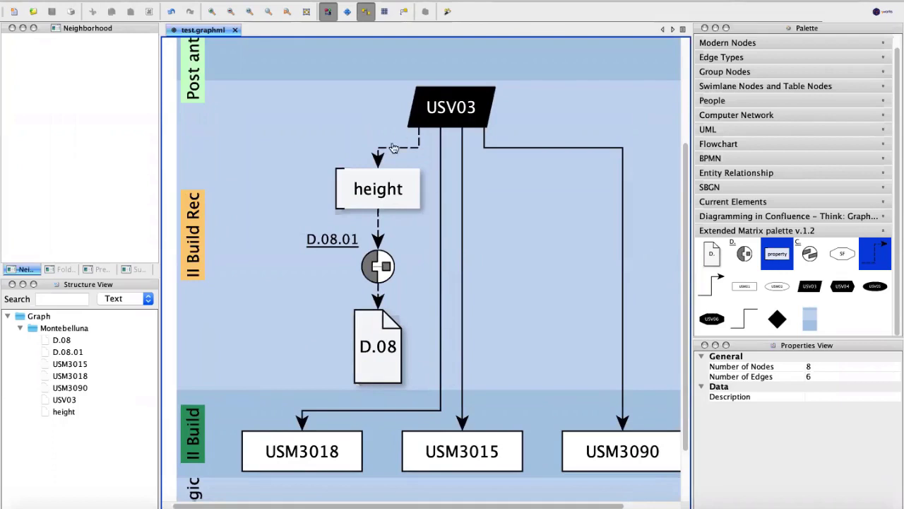
Read the D.08 node's description in yEd, then return to Blender.
{"action": "mouse_move", "coordinate": [391, 321]}
{"action": "left_click", "coordinate": [352, 504]}
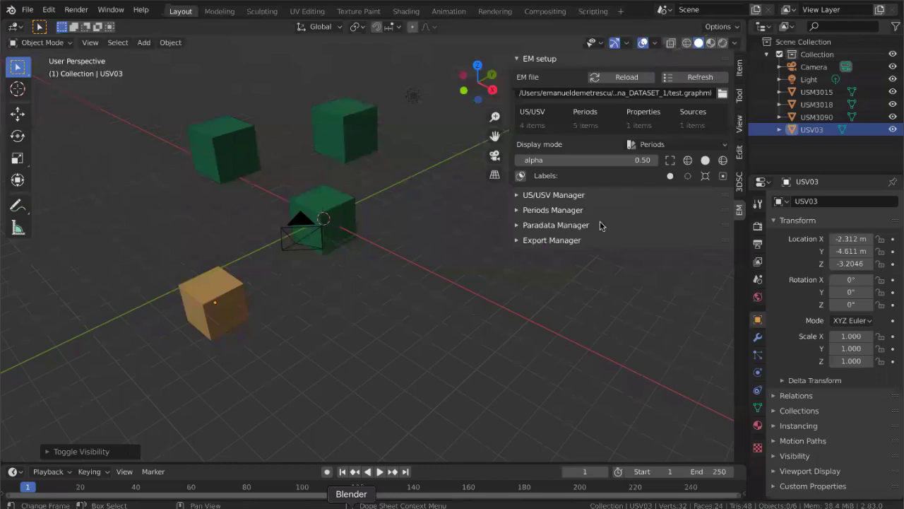
{"action": "left_click", "coordinate": [527, 224]}
{"action": "scroll", "coordinate": [516, 210], "scroll_direction": "down", "scroll_amount": 4}
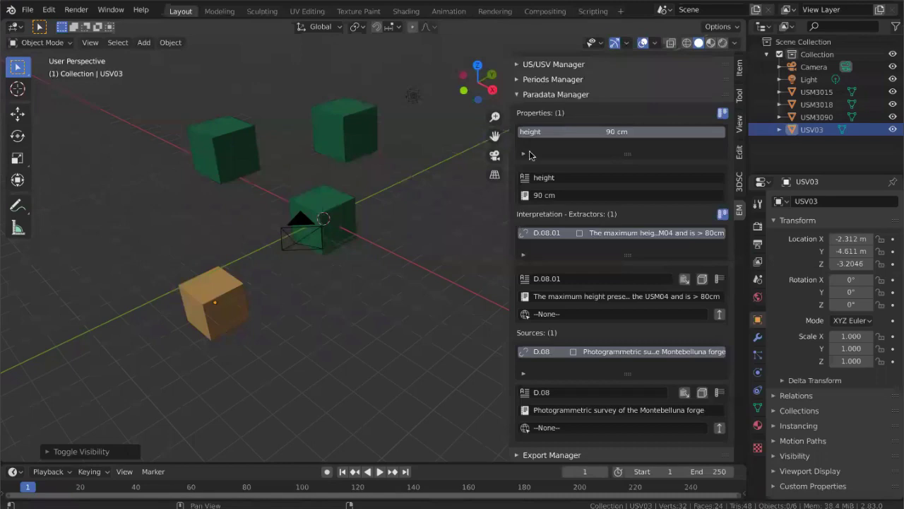
{"action": "left_click", "coordinate": [212, 302]}
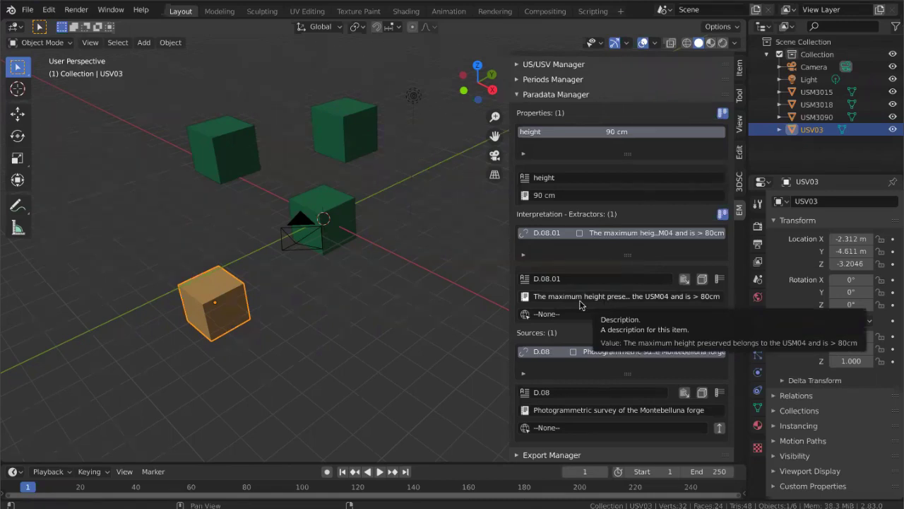
{"action": "left_click", "coordinate": [569, 392]}
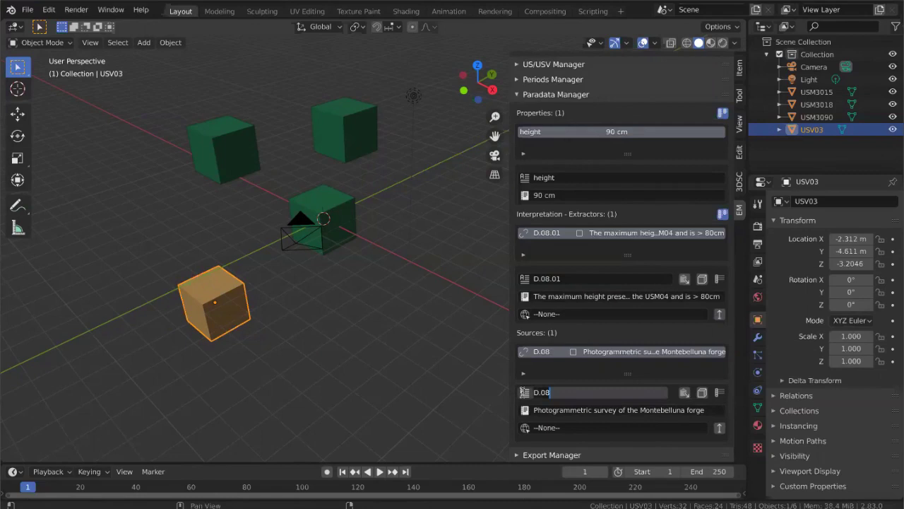
{"action": "left_click", "coordinate": [575, 372]}
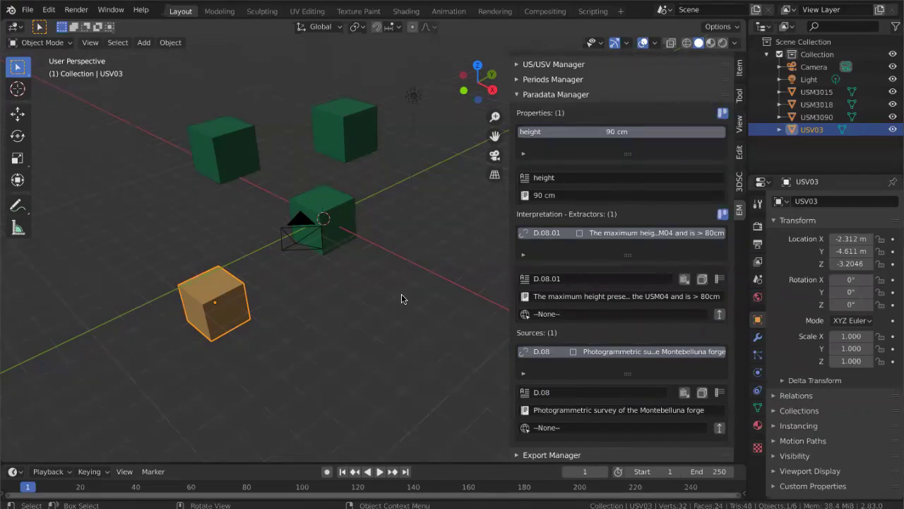
{"action": "left_click", "coordinate": [529, 94]}
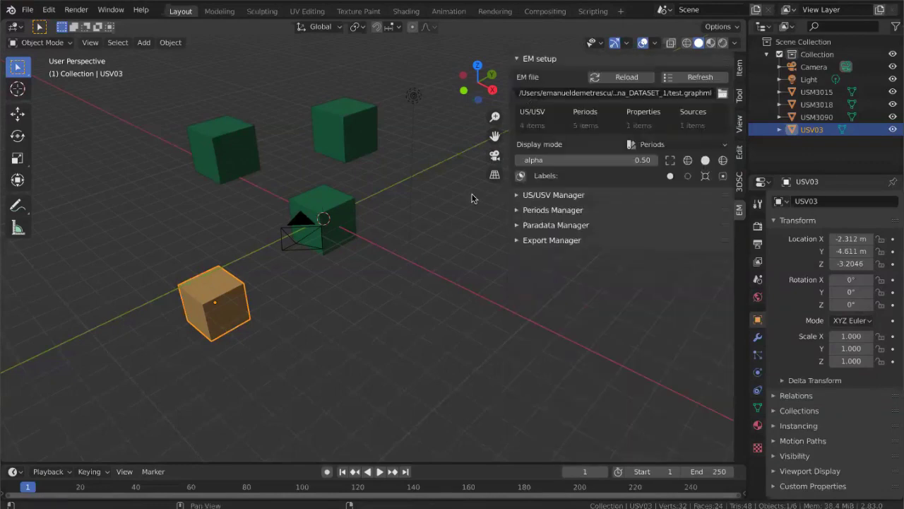
Expand the Paradata Manager again, then quit Blender without saving.
{"action": "left_click", "coordinate": [551, 225]}
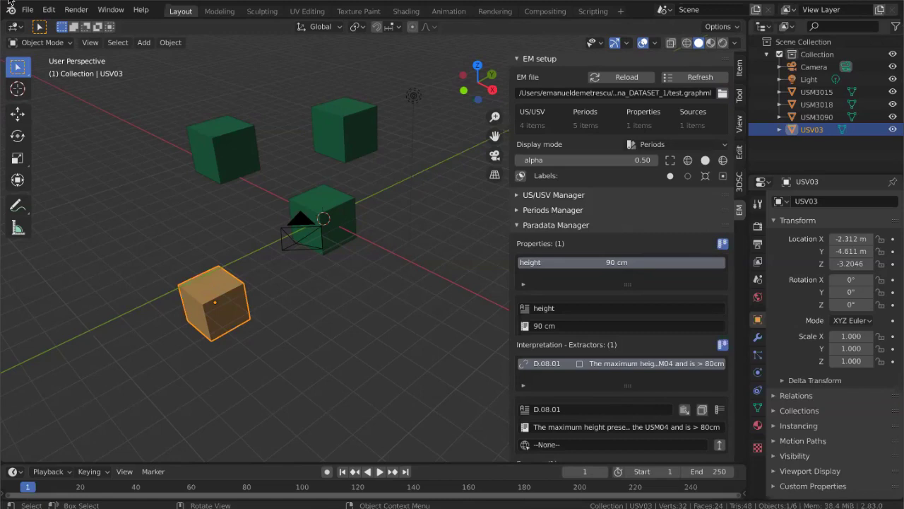
{"action": "key", "text": "ctrl+q"}
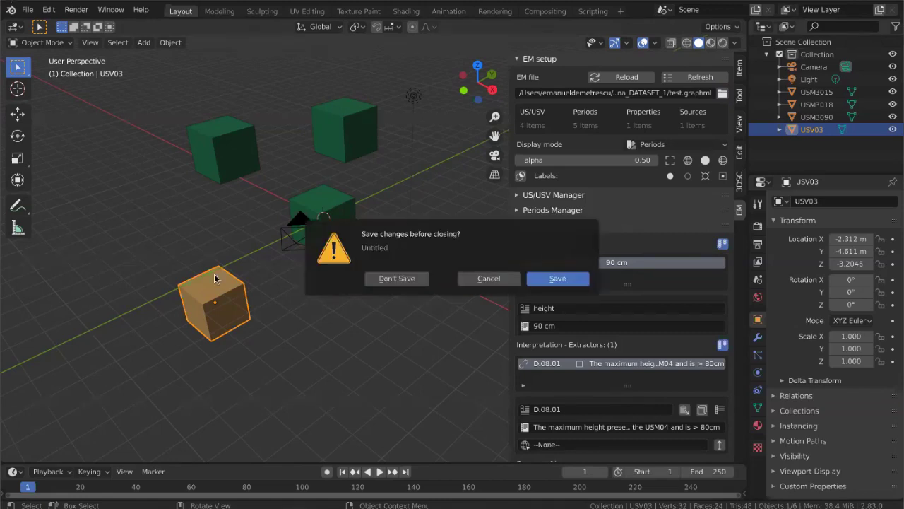
{"action": "left_click", "coordinate": [397, 278]}
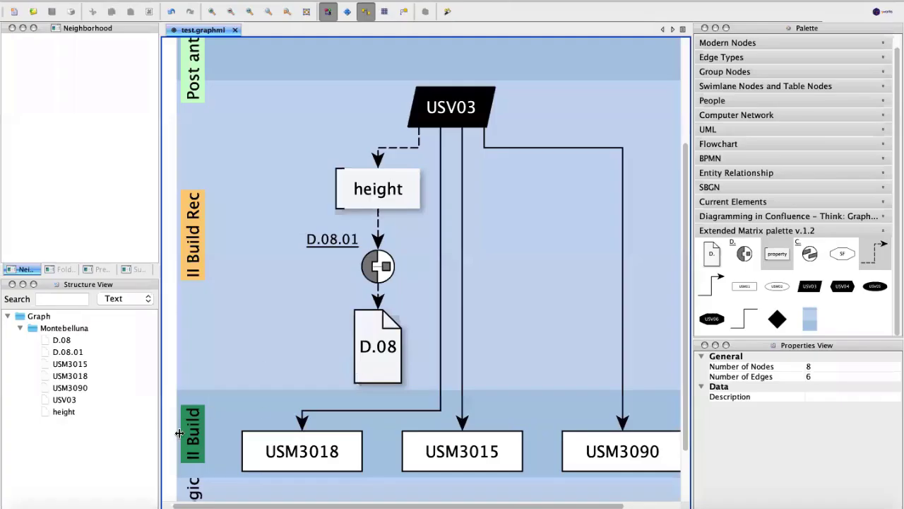
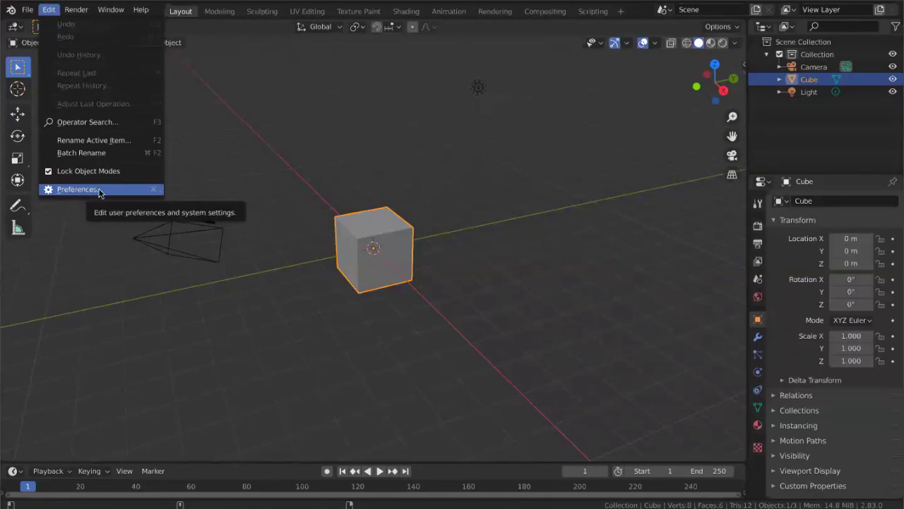
Open Blender Preferences on the Add-ons section and move the window to the centre.
{"action": "left_click", "coordinate": [100, 192]}
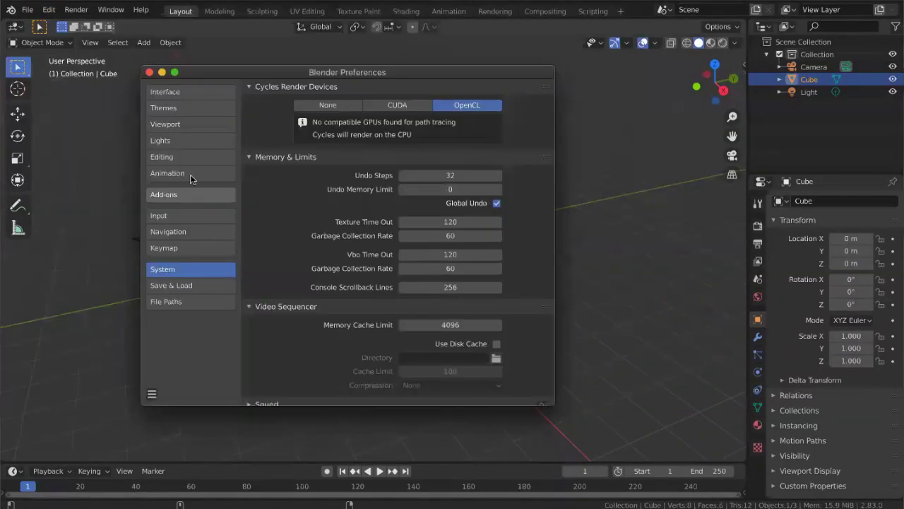
{"action": "left_click", "coordinate": [189, 194]}
{"action": "left_click_drag", "start_coordinate": [262, 68], "coordinate": [343, 68]}
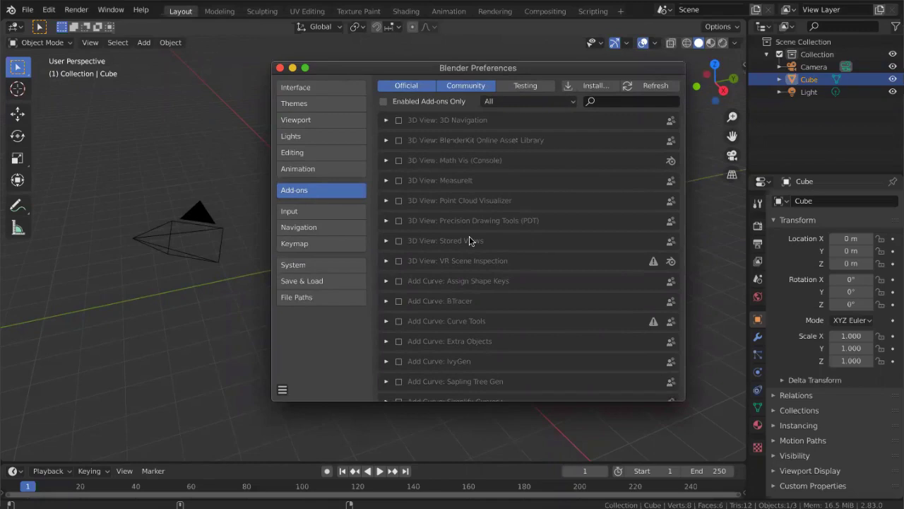
Install EM-blender-tools-1.1.72.zip from the Downloads folder through the add-on file browser.
{"action": "left_click", "coordinate": [597, 85]}
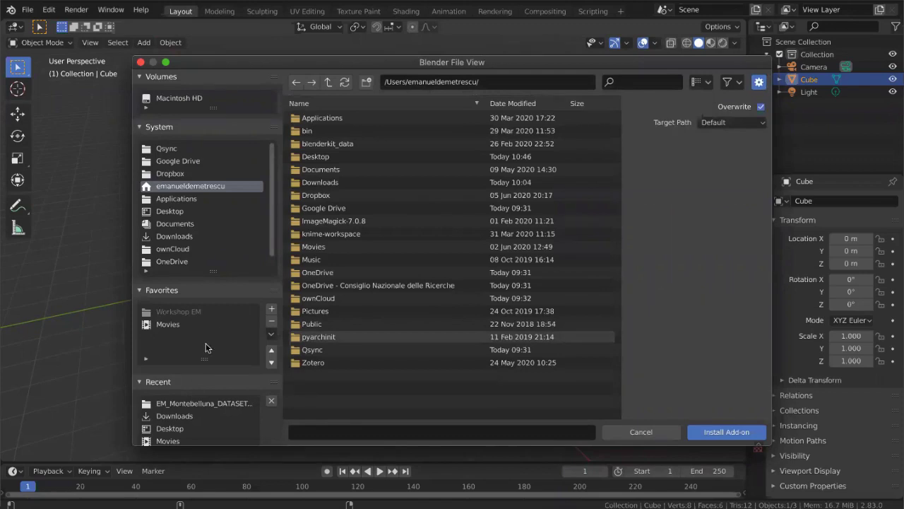
{"action": "left_click", "coordinate": [179, 237]}
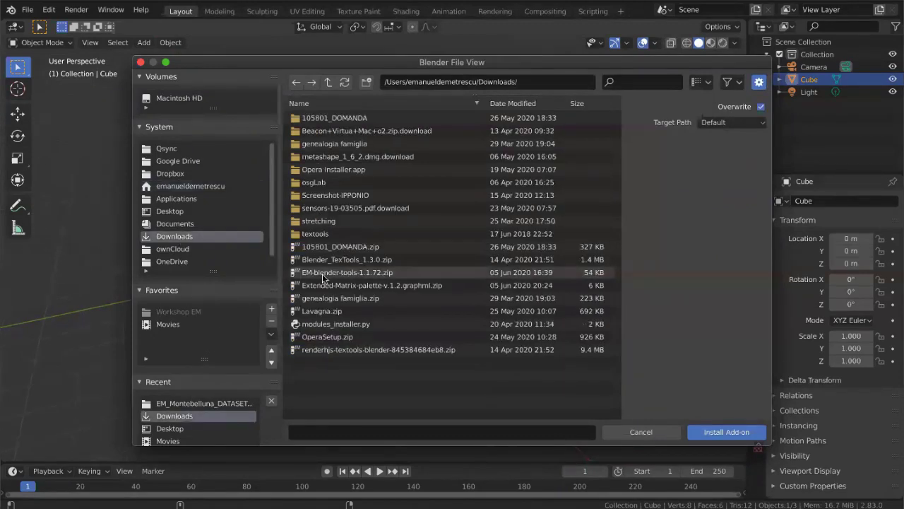
{"action": "left_click", "coordinate": [330, 273]}
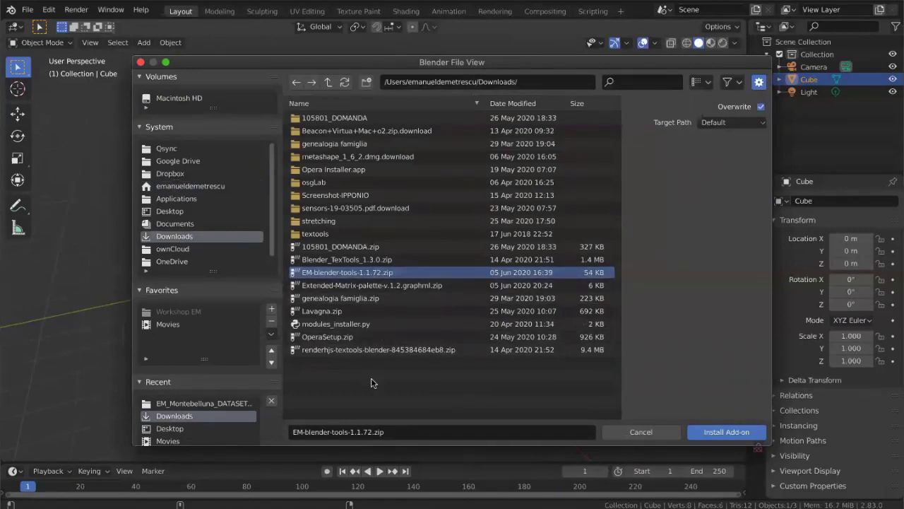
{"action": "left_click", "coordinate": [388, 287]}
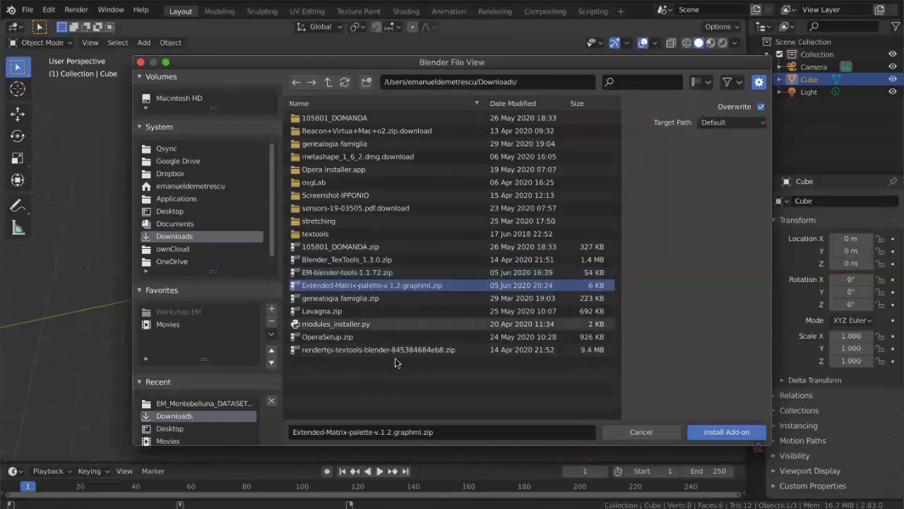
{"action": "key", "text": "Up"}
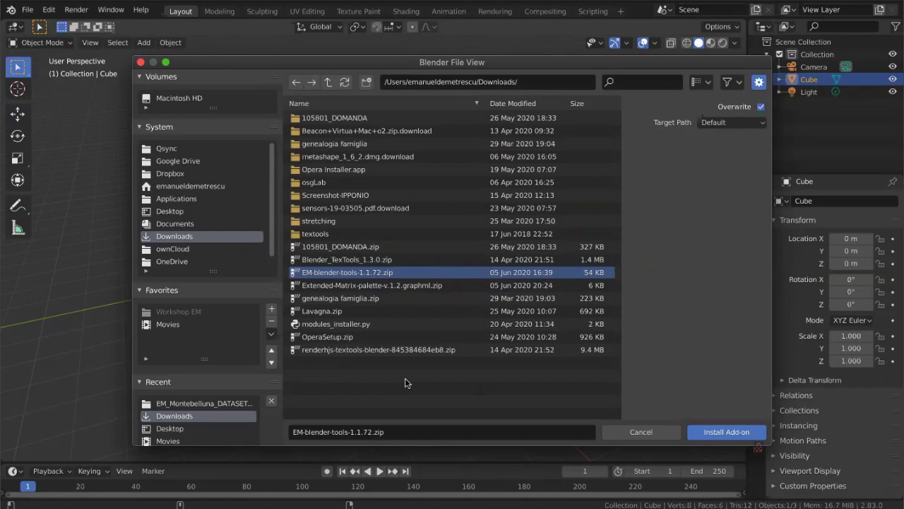
{"action": "left_click_drag", "start_coordinate": [523, 61], "coordinate": [498, 27]}
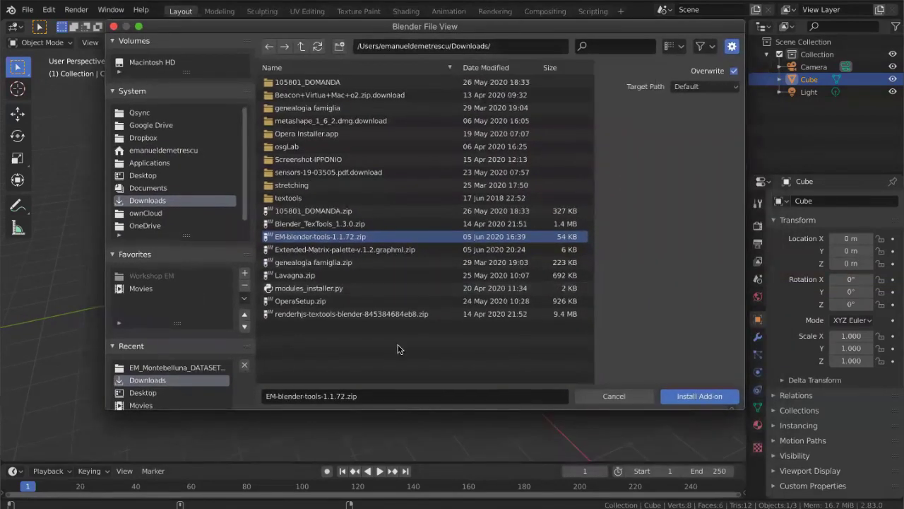
{"action": "left_click", "coordinate": [707, 397]}
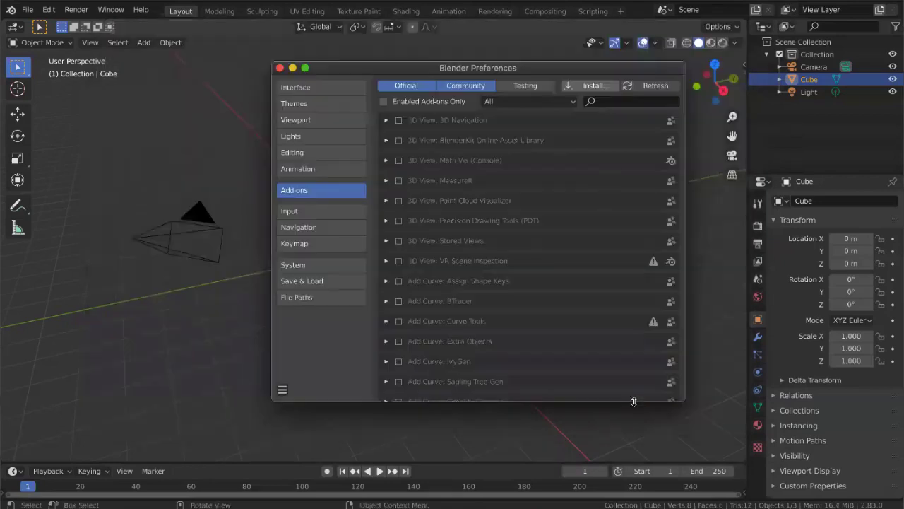
Filter the add-ons by 'em' and check Tools: EM tools for updates.
{"action": "left_click", "coordinate": [638, 101]}
{"action": "type", "text": "em"}
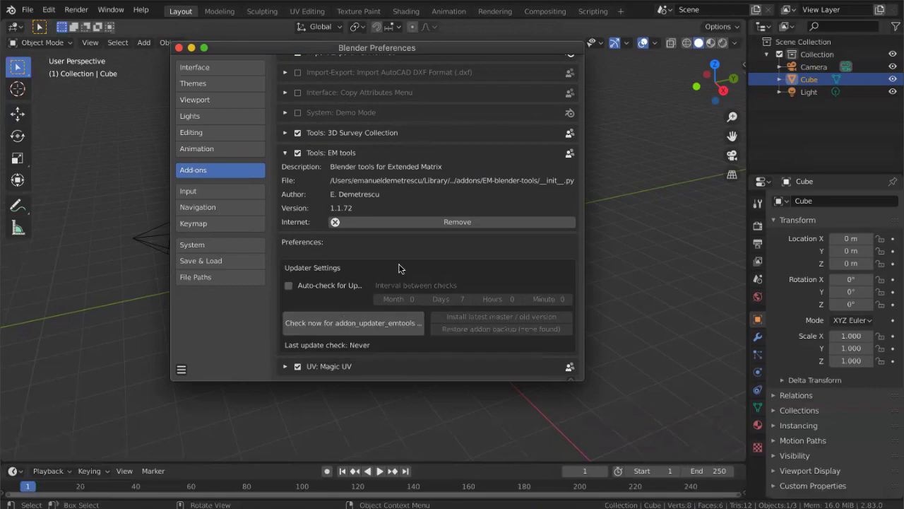
{"action": "left_click", "coordinate": [365, 325]}
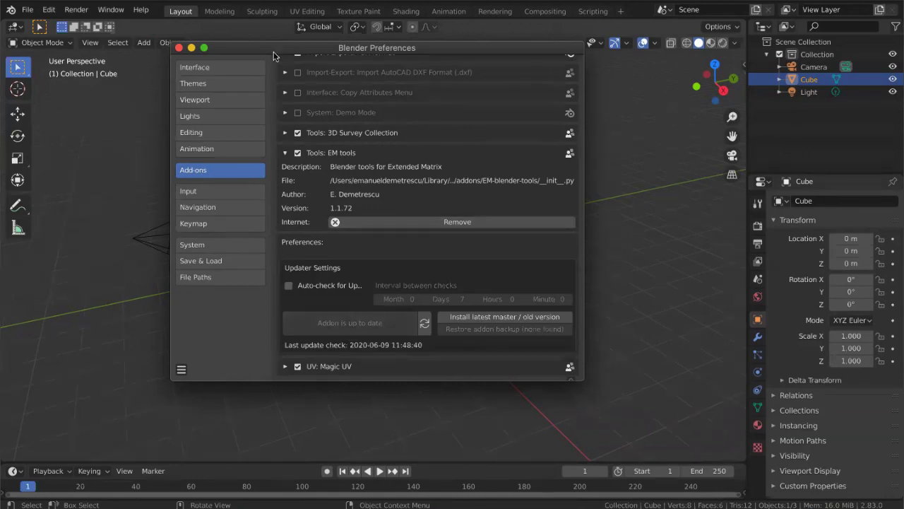
Move the Preferences window aside and close it, returning to the 3D viewport.
{"action": "left_click_drag", "start_coordinate": [271, 50], "coordinate": [179, 46]}
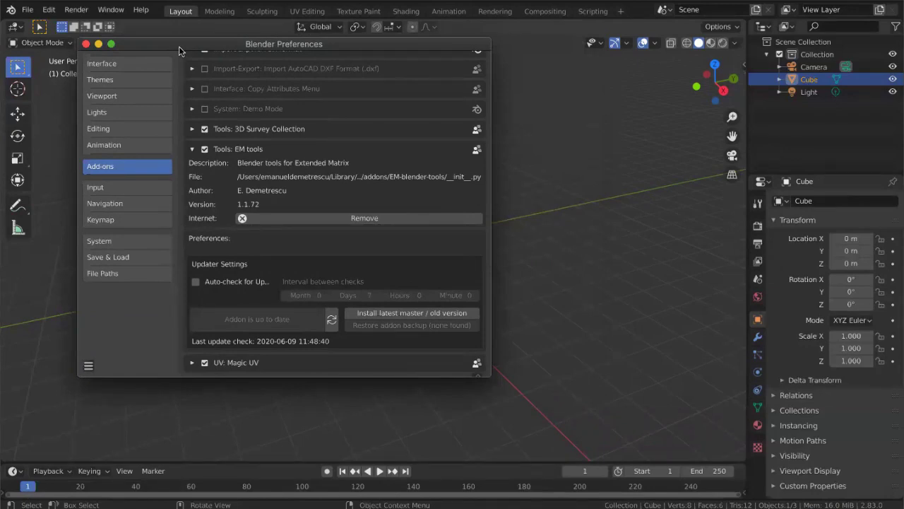
{"action": "mouse_move", "coordinate": [179, 46]}
{"action": "left_mouse_down"}
{"action": "mouse_move", "coordinate": [193, 55]}
{"action": "mouse_move", "coordinate": [179, 45]}
{"action": "left_mouse_up"}
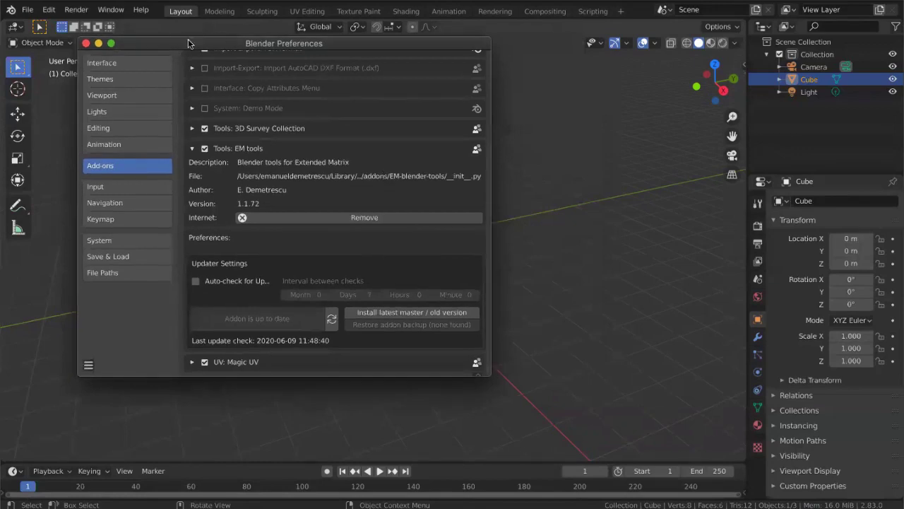
{"action": "left_click_drag", "start_coordinate": [166, 48], "coordinate": [217, 79]}
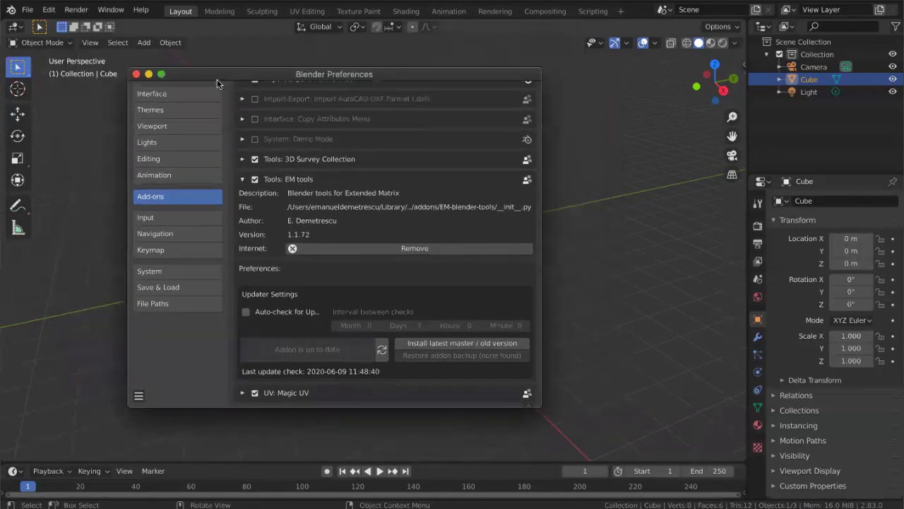
{"action": "left_click", "coordinate": [136, 75]}
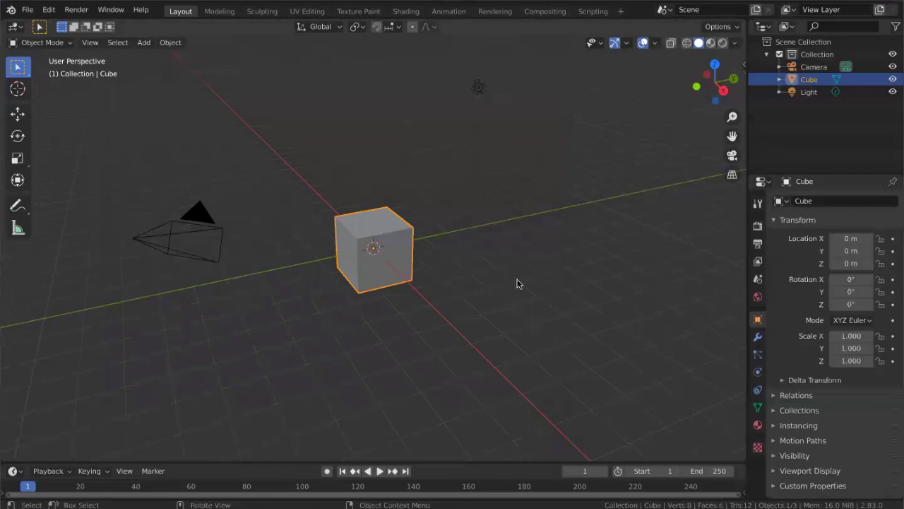
Show the EM tab in a widened viewport sidebar, then open and cancel the GraphML file browser.
{"action": "key", "text": "n"}
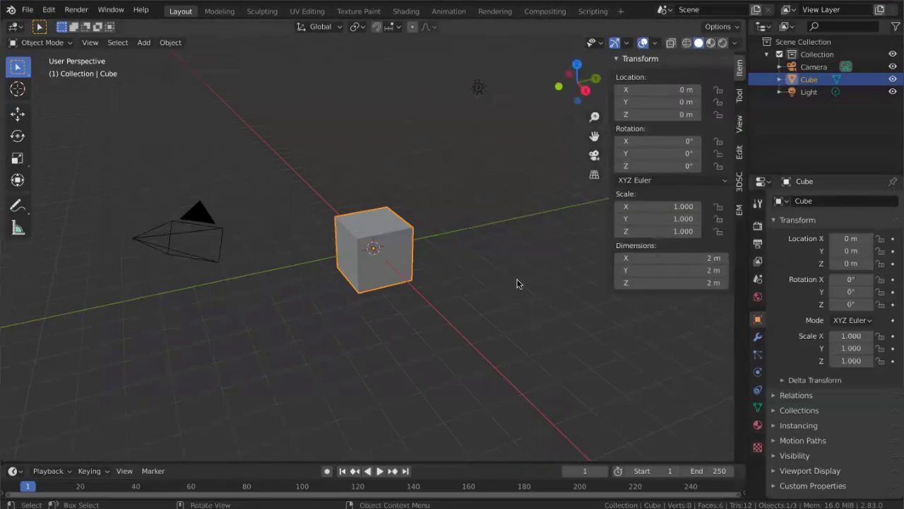
{"action": "left_click", "coordinate": [739, 211]}
{"action": "left_click_drag", "start_coordinate": [609, 222], "coordinate": [555, 222]}
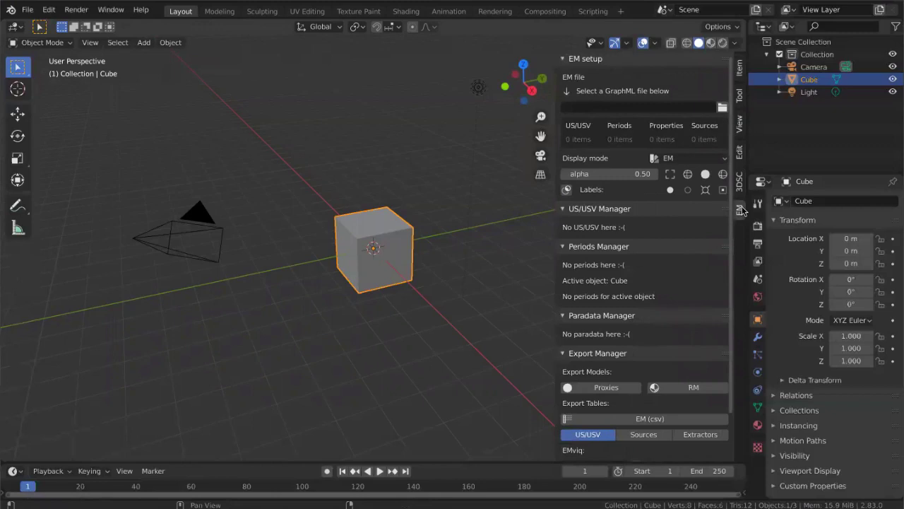
{"action": "left_click", "coordinate": [722, 108]}
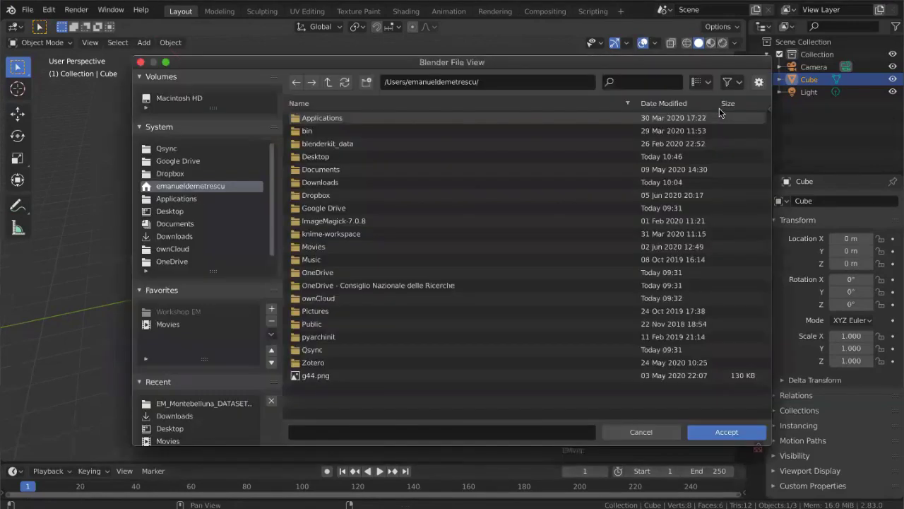
{"action": "left_click", "coordinate": [624, 433]}
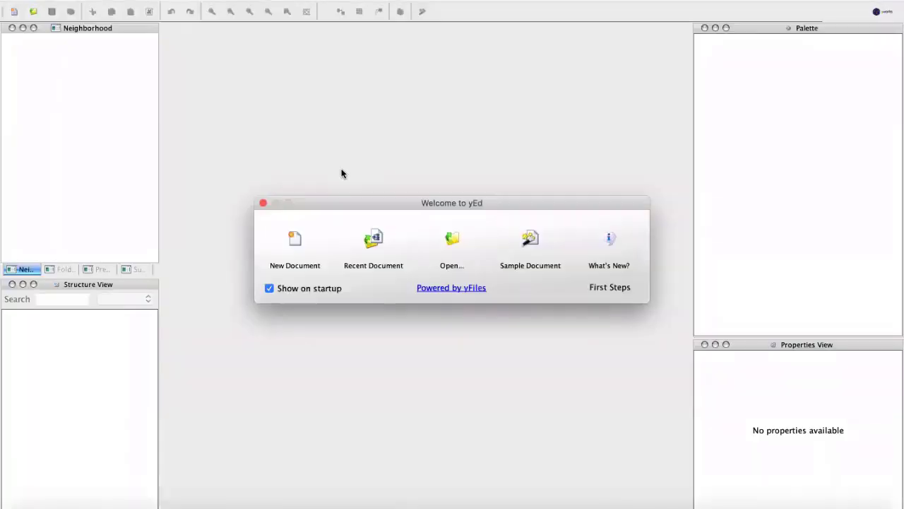
Start a new yEd document, unnamed0, and expand the Extended Matrix palette v.1.2.
{"action": "left_click", "coordinate": [264, 203]}
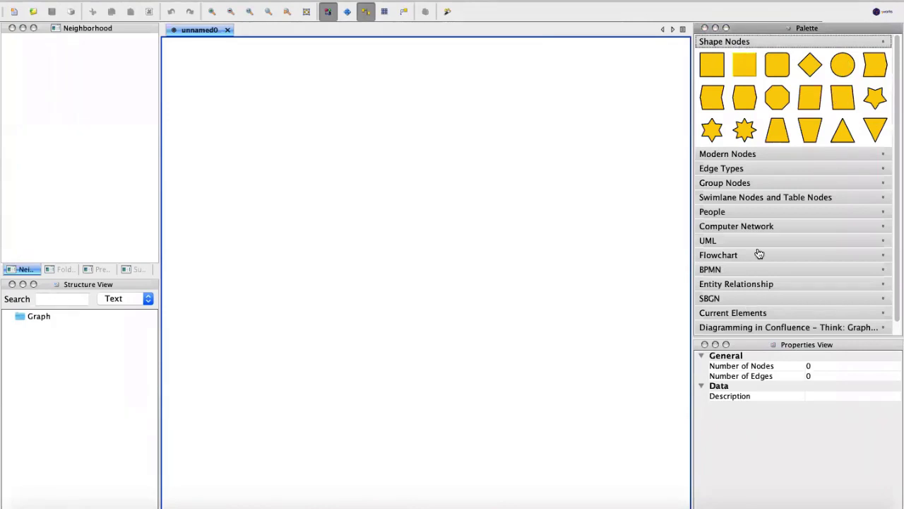
{"action": "left_click", "coordinate": [749, 327]}
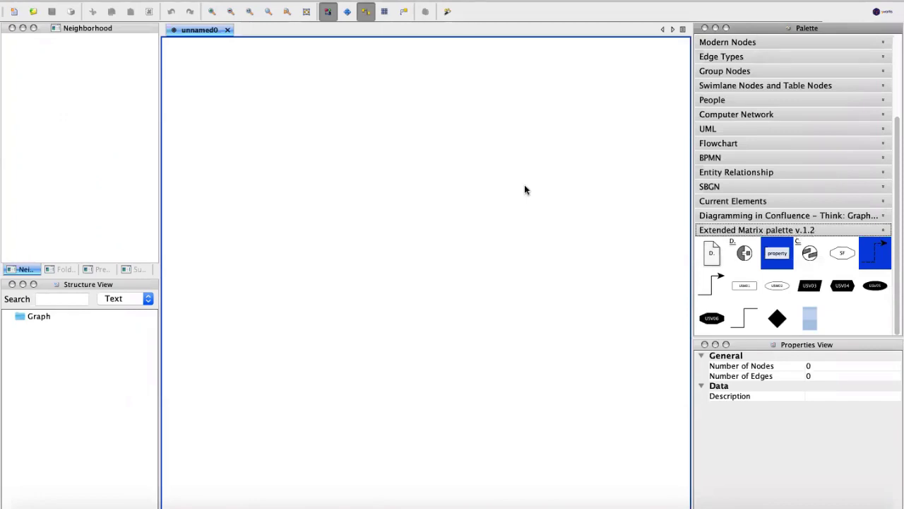
{"action": "left_click", "coordinate": [86, 2]}
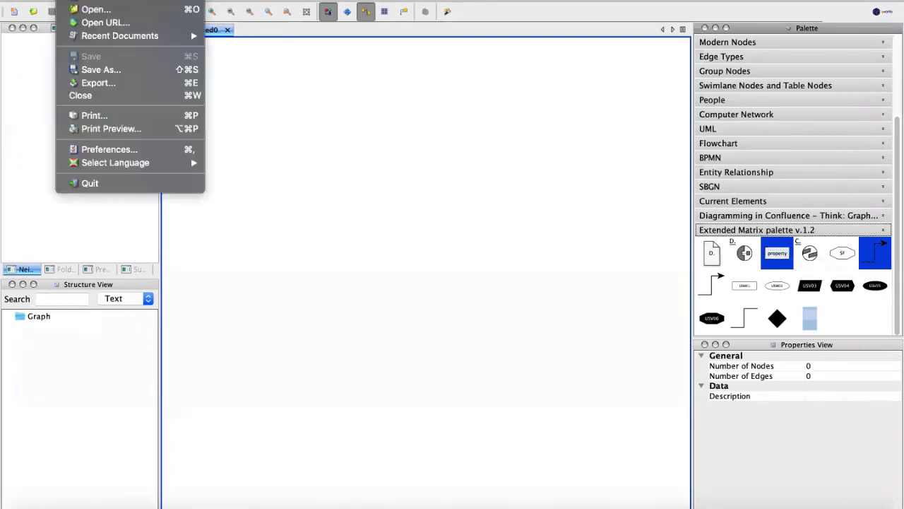
{"action": "mouse_move", "coordinate": [98, 2]}
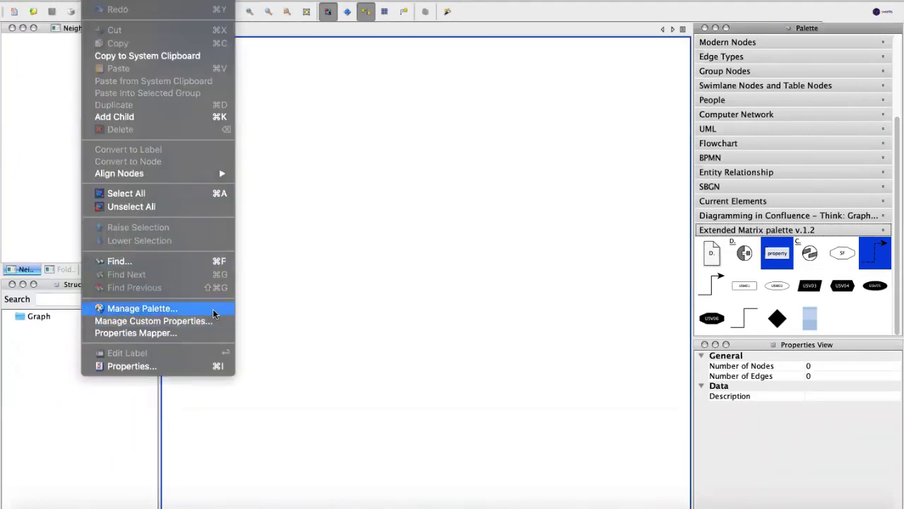
{"action": "left_click", "coordinate": [141, 309]}
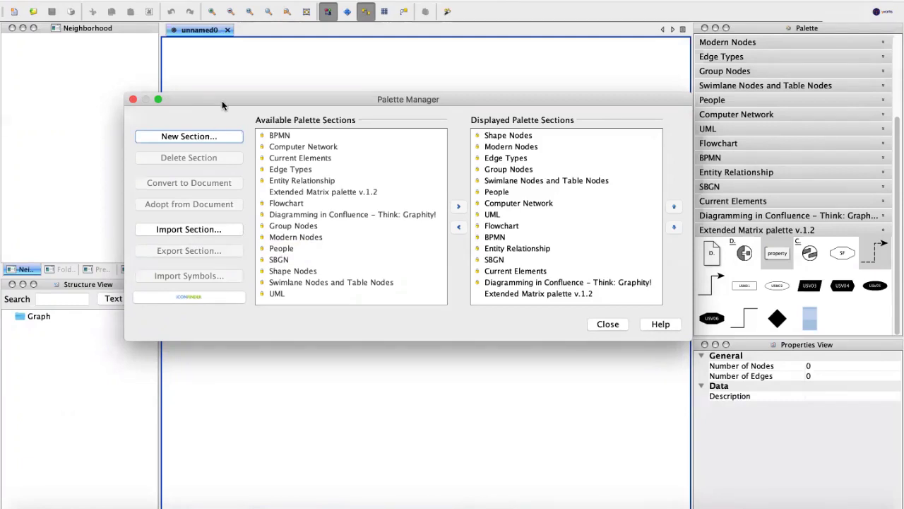
{"action": "left_click_drag", "start_coordinate": [222, 100], "coordinate": [217, 79]}
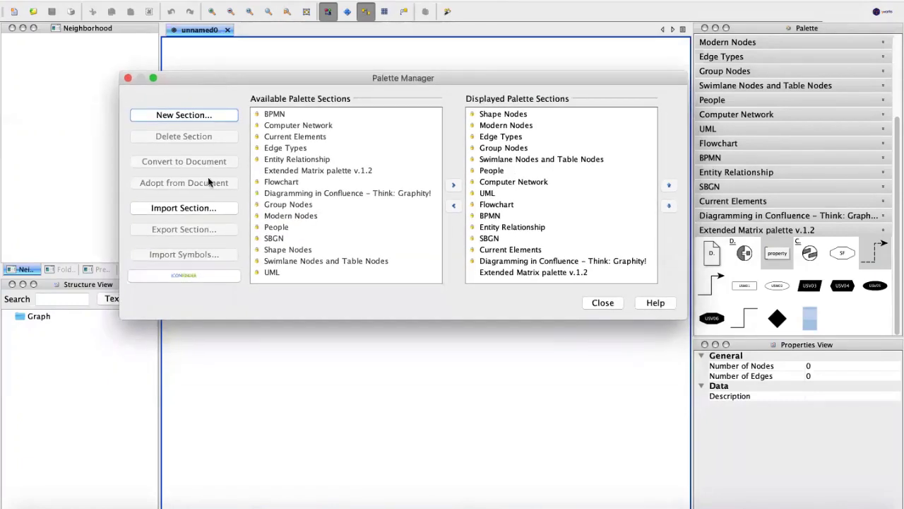
{"action": "left_click_drag", "start_coordinate": [240, 81], "coordinate": [253, 79]}
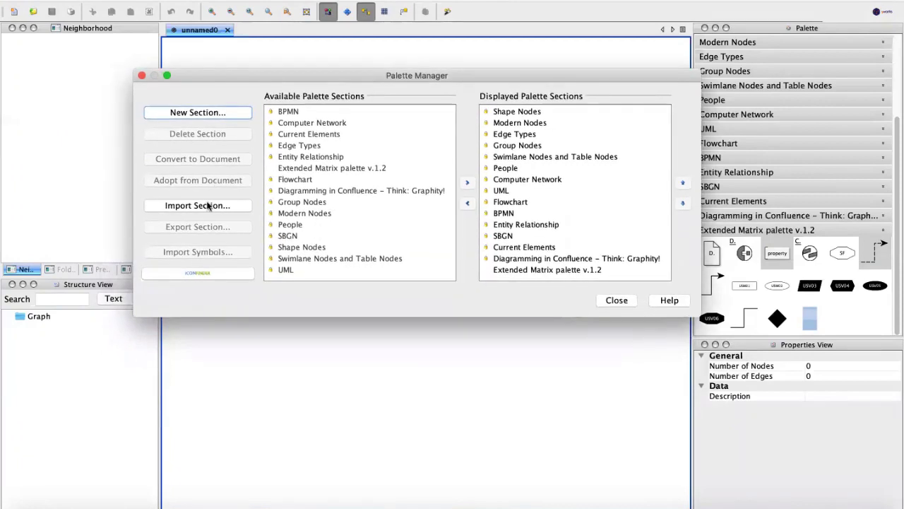
{"action": "left_click", "coordinate": [556, 270]}
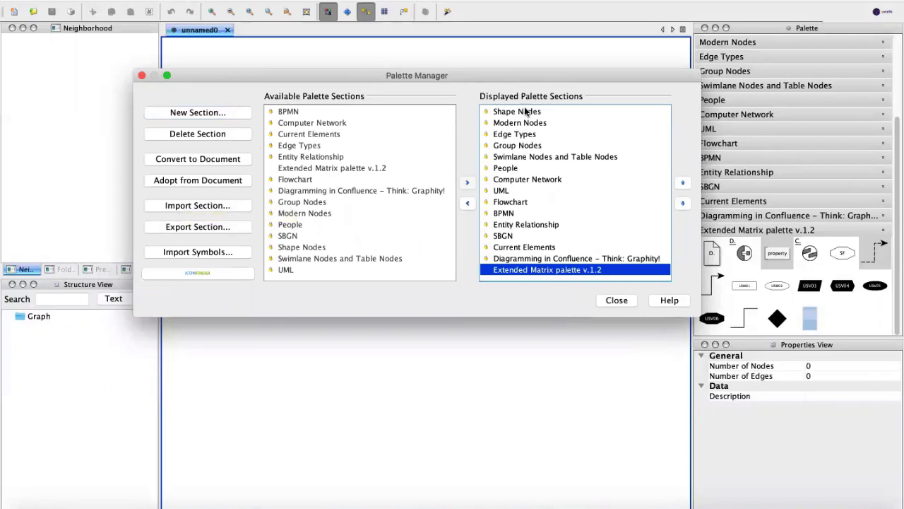
{"action": "left_click_drag", "start_coordinate": [495, 70], "coordinate": [462, 93]}
{"action": "left_click_drag", "start_coordinate": [483, 131], "coordinate": [484, 166]}
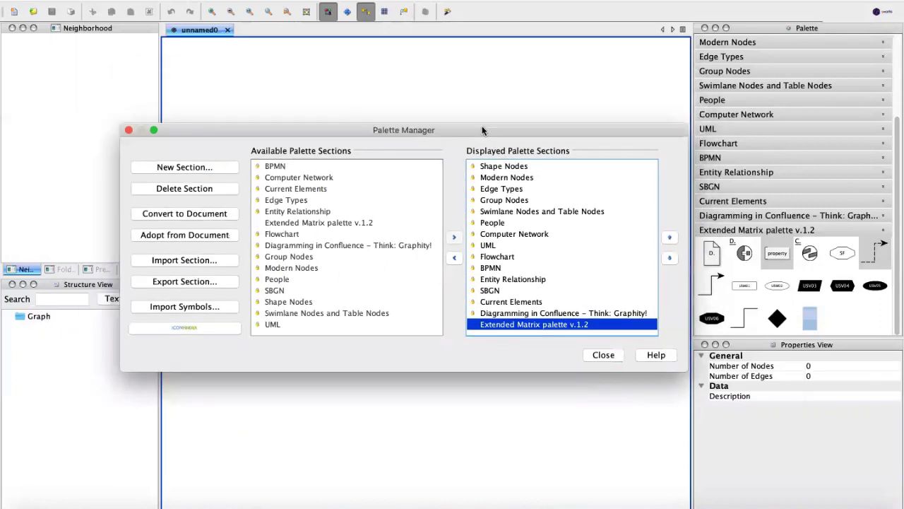
{"action": "left_click_drag", "start_coordinate": [453, 109], "coordinate": [448, 106]}
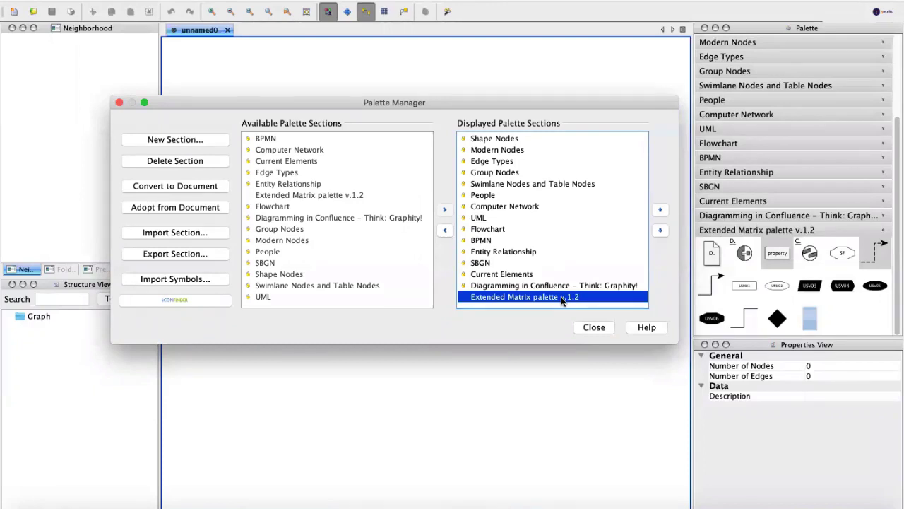
{"action": "left_click", "coordinate": [584, 325]}
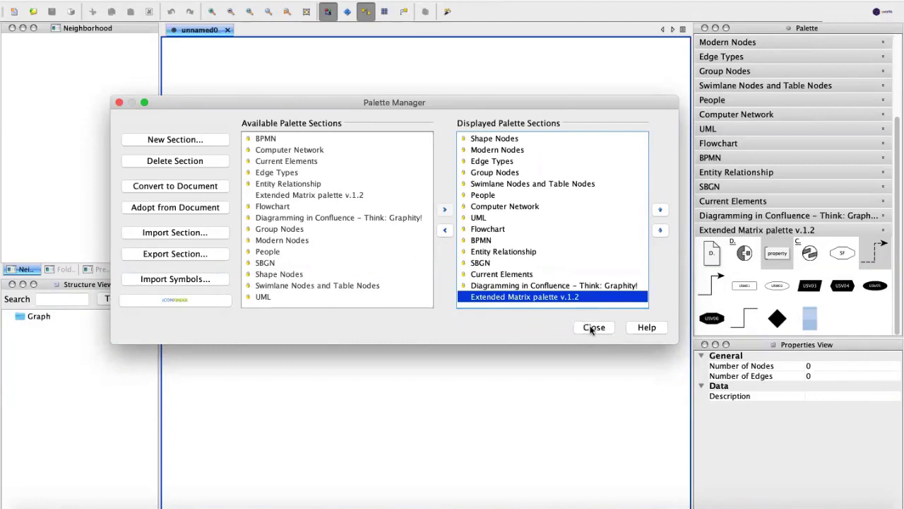
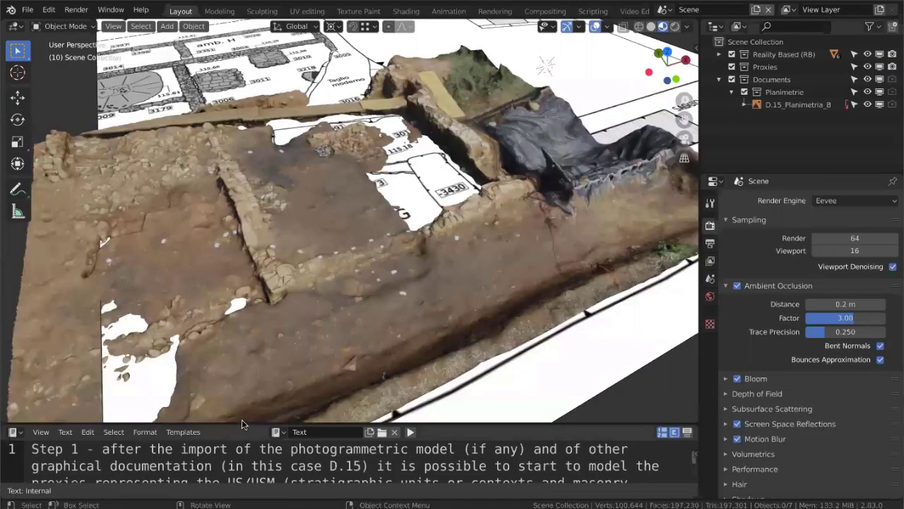
Enlarge the notes area to show the whole Step 1 note and the Step 2 line.
{"action": "left_click_drag", "start_coordinate": [240, 422], "coordinate": [252, 335]}
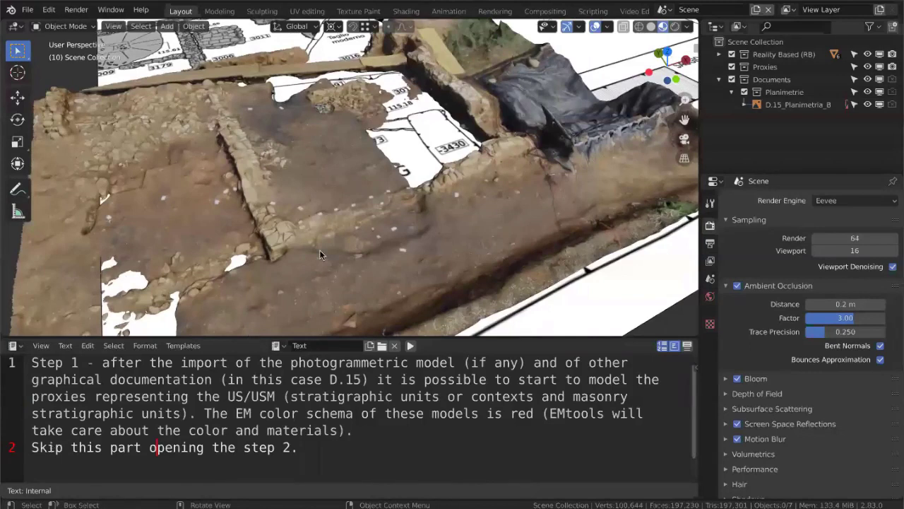
{"action": "scroll", "coordinate": [320, 249], "scroll_direction": "down", "scroll_amount": 2}
{"action": "scroll", "coordinate": [319, 250], "scroll_direction": "down", "scroll_amount": 2}
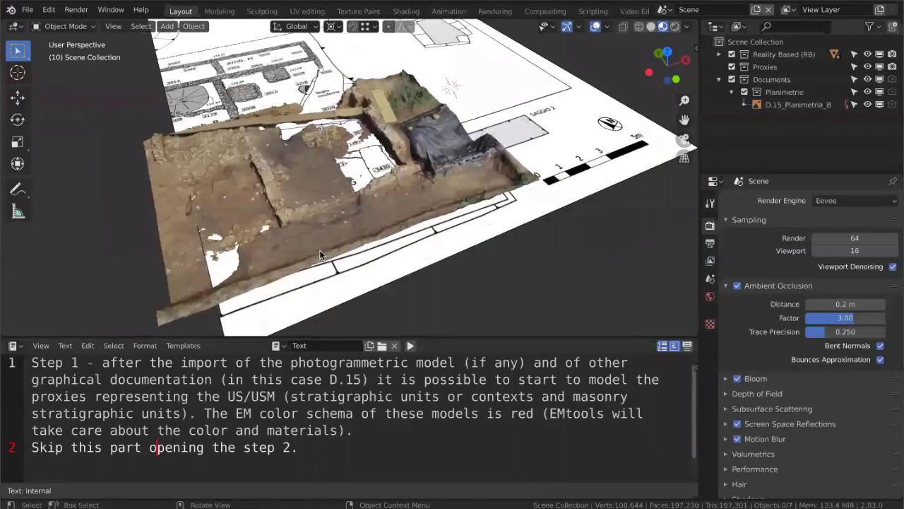
{"action": "key", "text": "KP_4"}
{"action": "scroll", "coordinate": [319, 249], "scroll_direction": "down", "scroll_amount": 2}
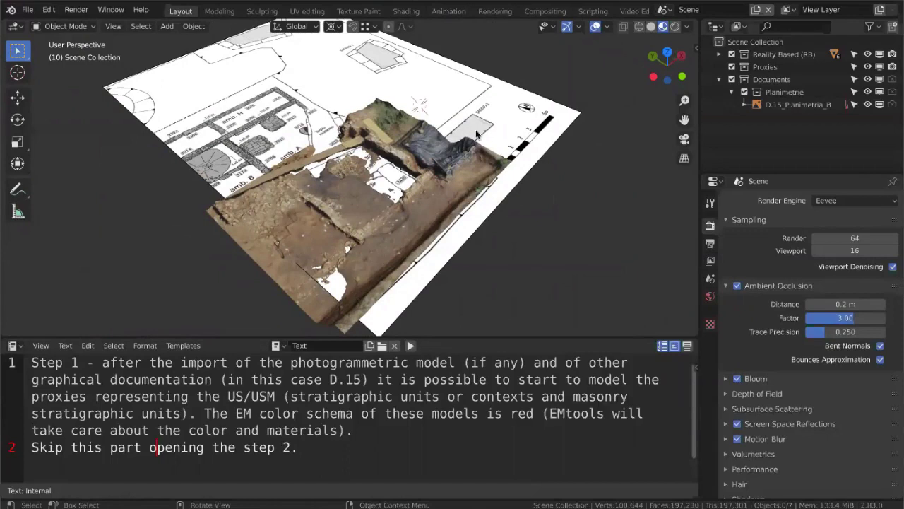
Select the D.15_Planimetria_B plan sheet, cancel a move, and inspect it beneath the excavation model.
{"action": "left_click", "coordinate": [504, 110]}
{"action": "middle_click_drag", "start_coordinate": [504, 109], "coordinate": [461, 122]}
{"action": "key", "text": "g"}
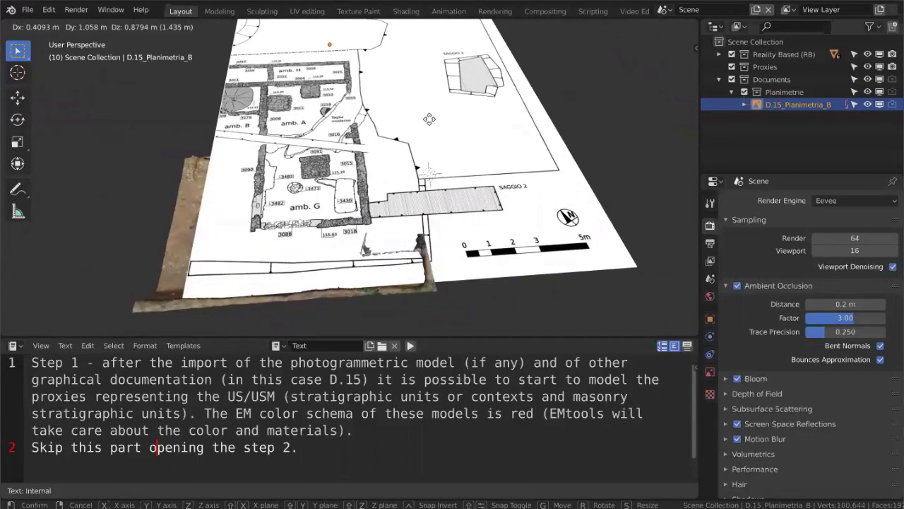
{"action": "right_click", "coordinate": [429, 119]}
{"action": "middle_click_drag", "start_coordinate": [517, 125], "coordinate": [516, 125]}
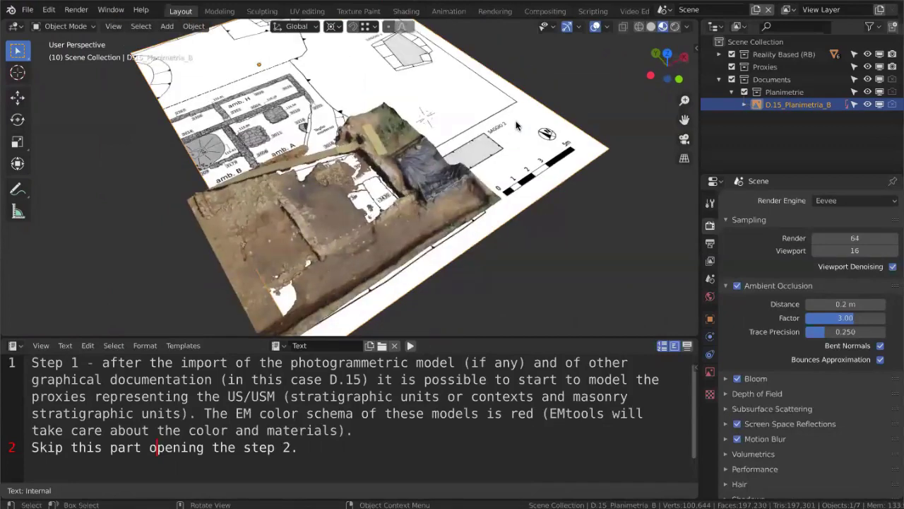
{"action": "middle_click_drag", "start_coordinate": [434, 198], "coordinate": [434, 198]}
{"action": "scroll", "coordinate": [433, 197], "scroll_direction": "up", "scroll_amount": 2}
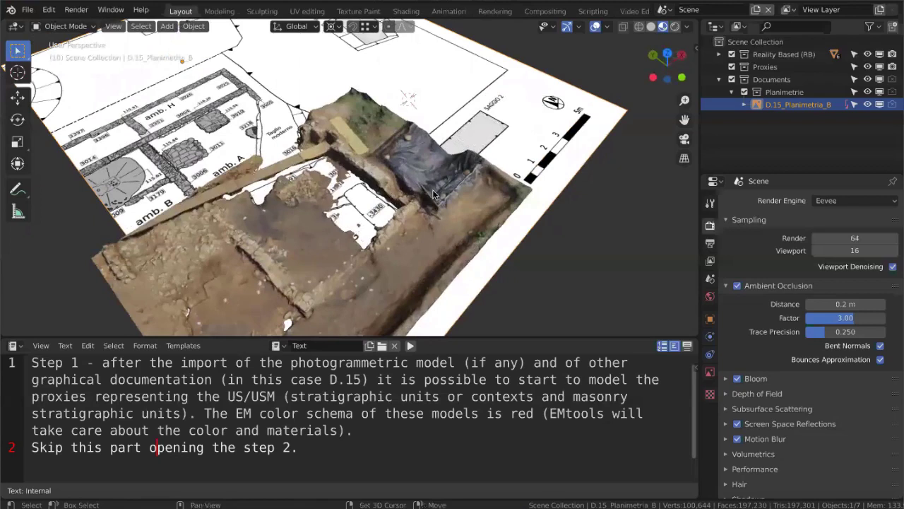
{"action": "scroll", "coordinate": [434, 197], "scroll_direction": "up", "scroll_amount": 3}
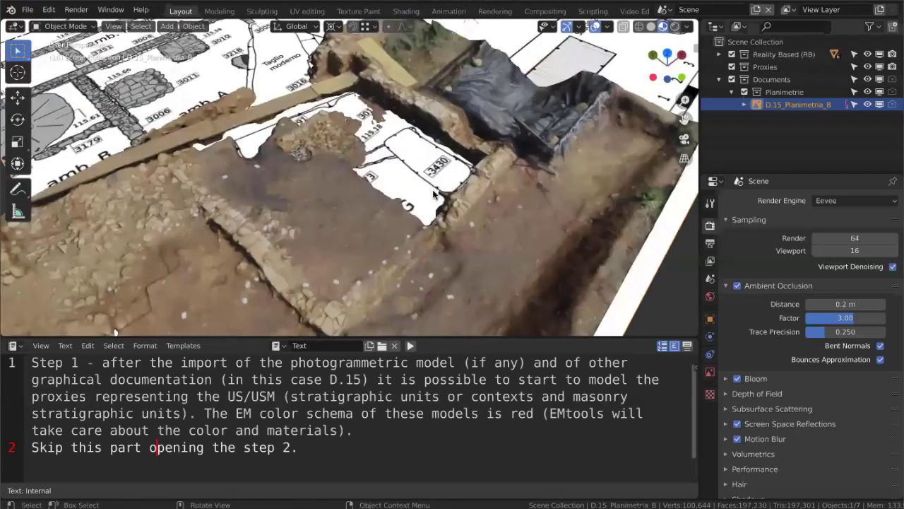
{"action": "scroll", "coordinate": [434, 191], "scroll_direction": "up", "scroll_amount": 2}
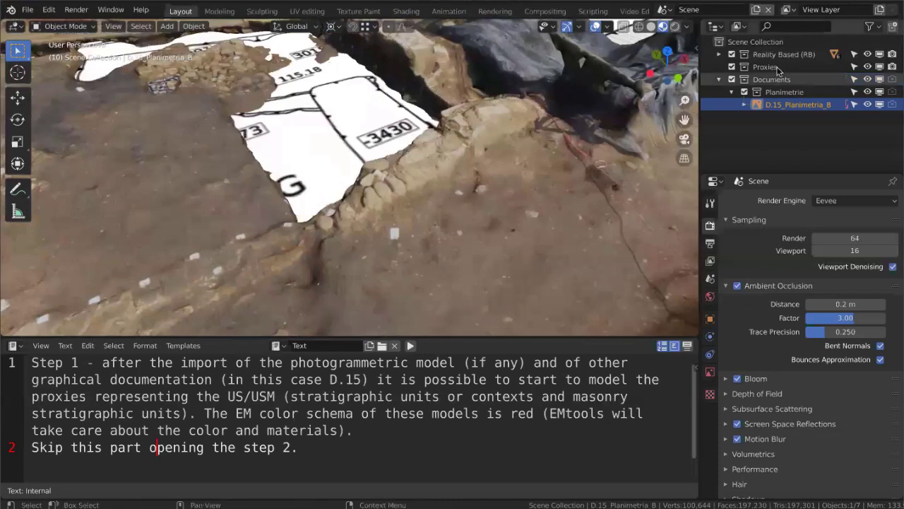
Activate the Proxies collection after briefly checking the Reality Based collection's contents.
{"action": "left_click", "coordinate": [770, 67]}
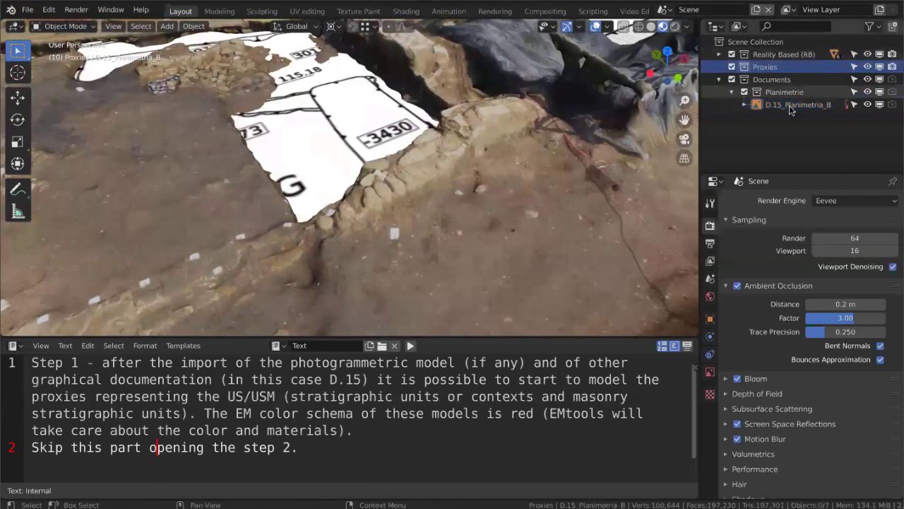
{"action": "left_click", "coordinate": [774, 55]}
{"action": "left_click", "coordinate": [770, 67]}
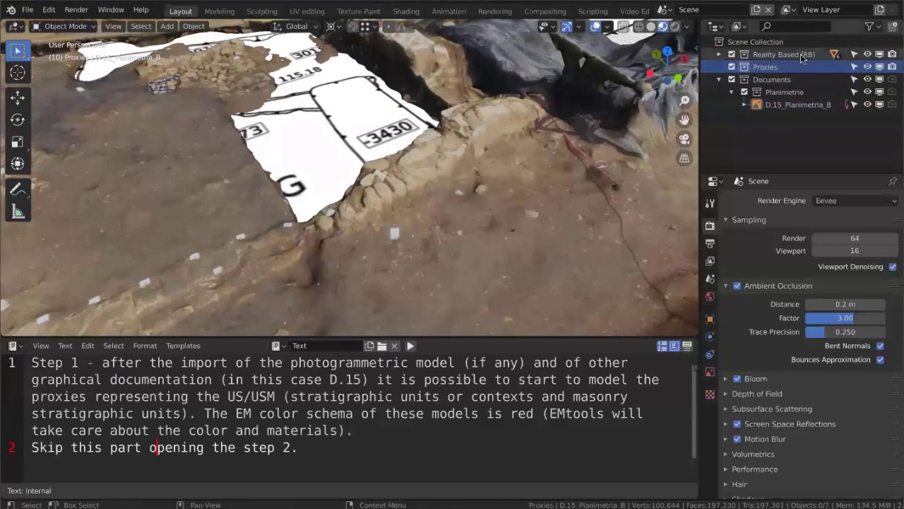
{"action": "left_click", "coordinate": [719, 55]}
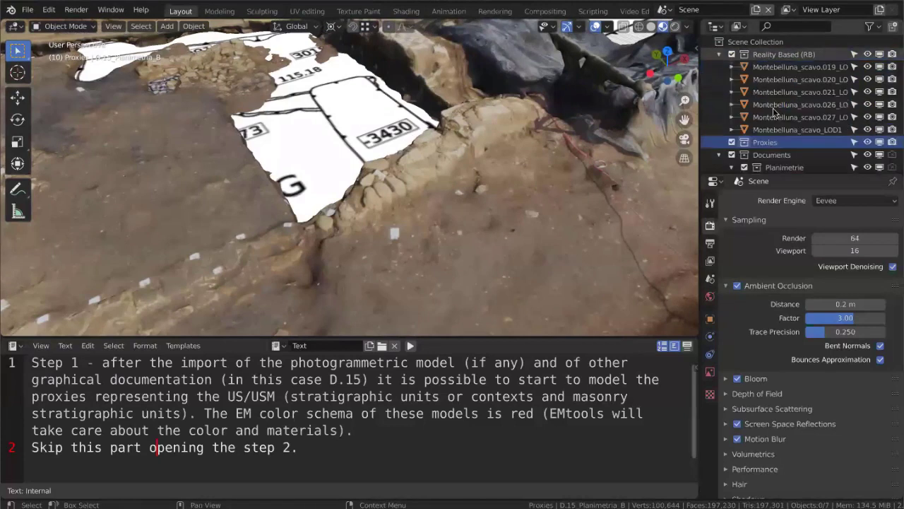
{"action": "left_click", "coordinate": [719, 54]}
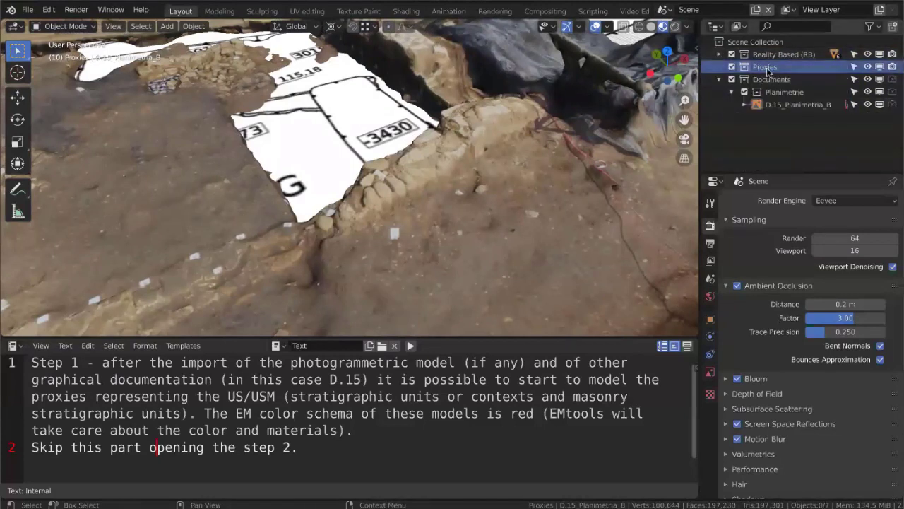
{"action": "scroll", "coordinate": [516, 182], "scroll_direction": "down", "scroll_amount": 3}
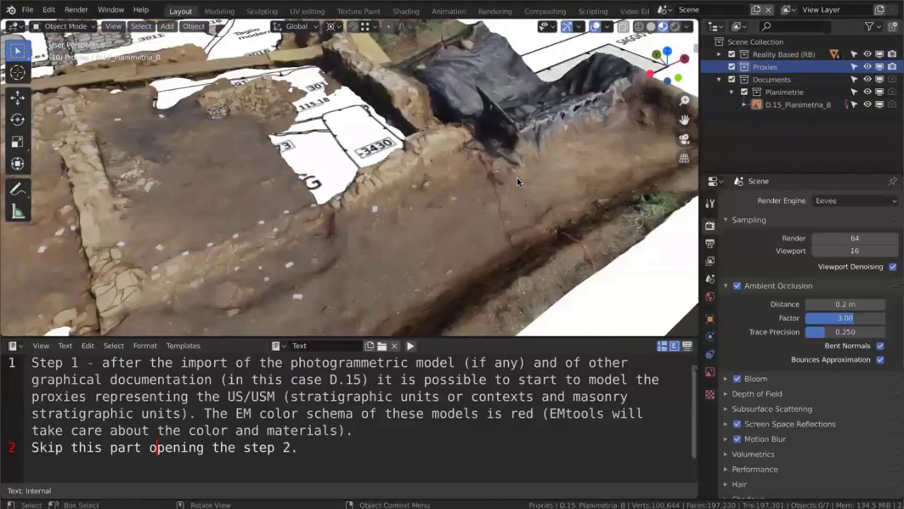
{"action": "scroll", "coordinate": [517, 181], "scroll_direction": "down", "scroll_amount": 2}
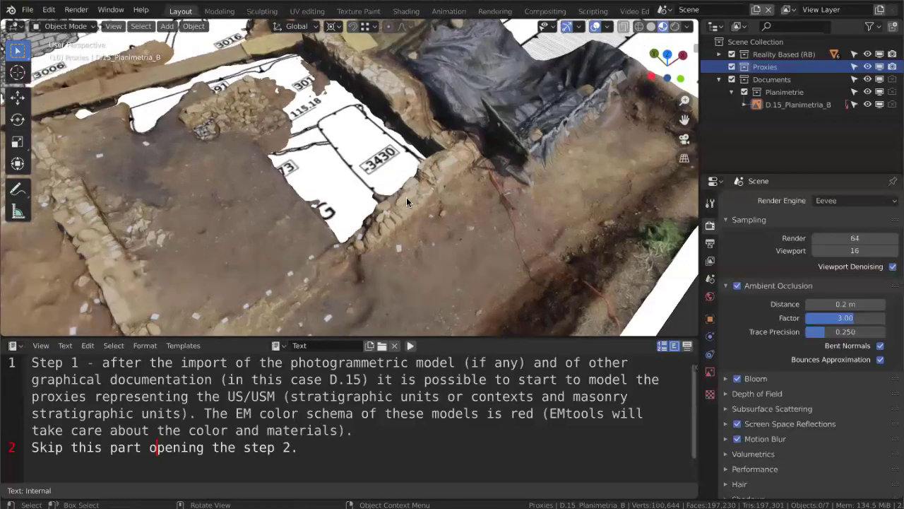
Add a cube and flatten it to 0.701 along X and -0.176 along Y.
{"action": "middle_click_drag", "start_coordinate": [406, 202], "coordinate": [377, 227]}
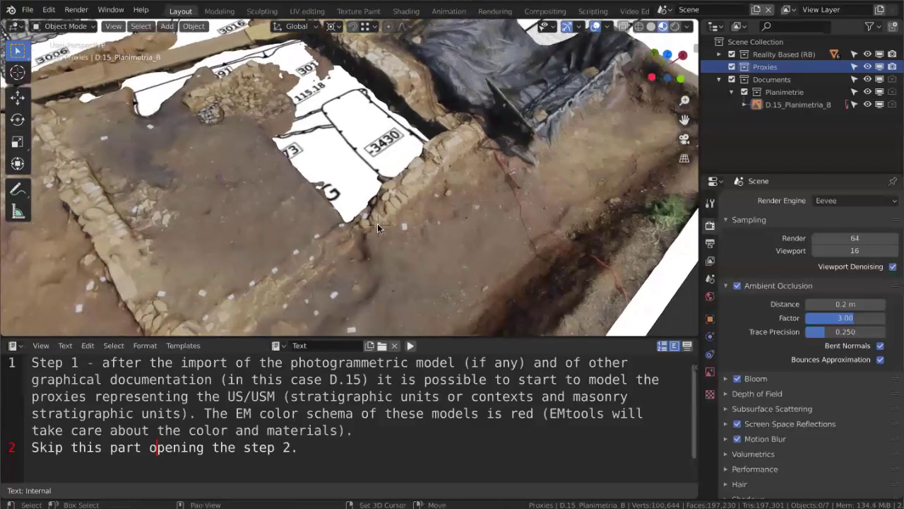
{"action": "key", "text": "shift+a"}
{"action": "mouse_move", "coordinate": [428, 225]}
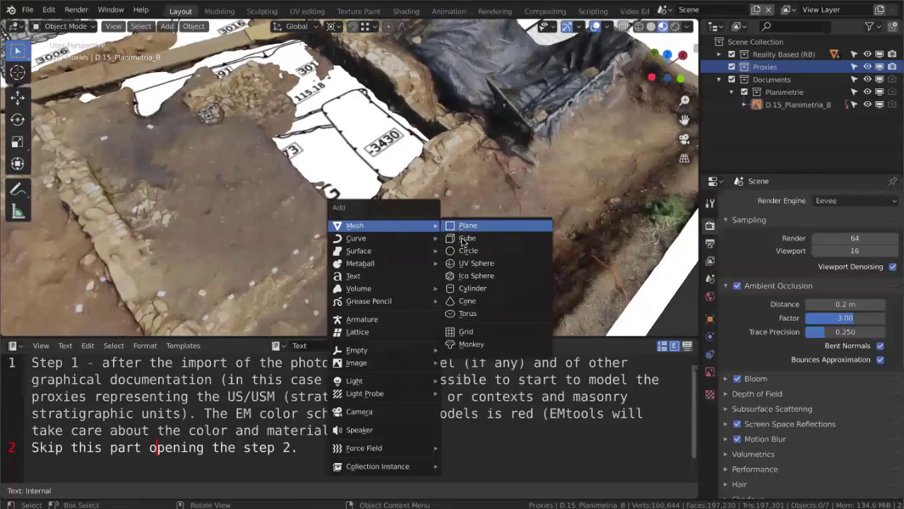
{"action": "left_click", "coordinate": [467, 238]}
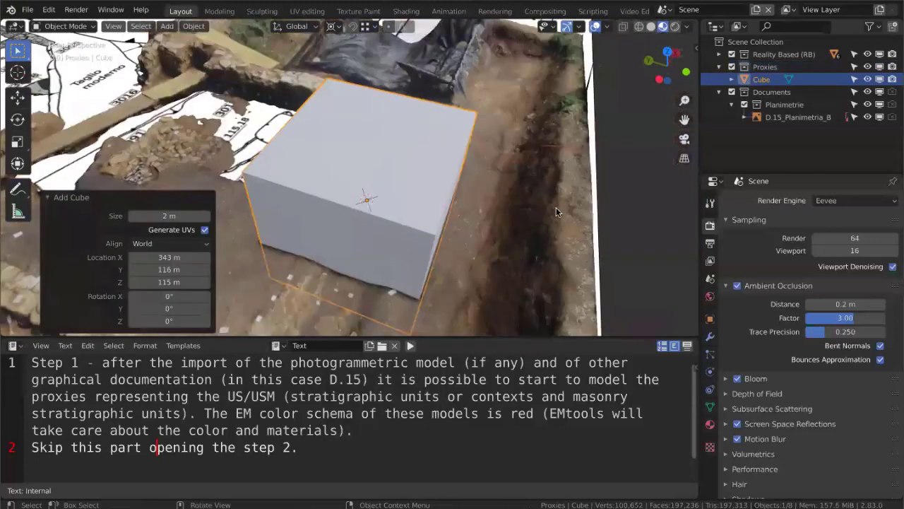
{"action": "key", "text": "g"}
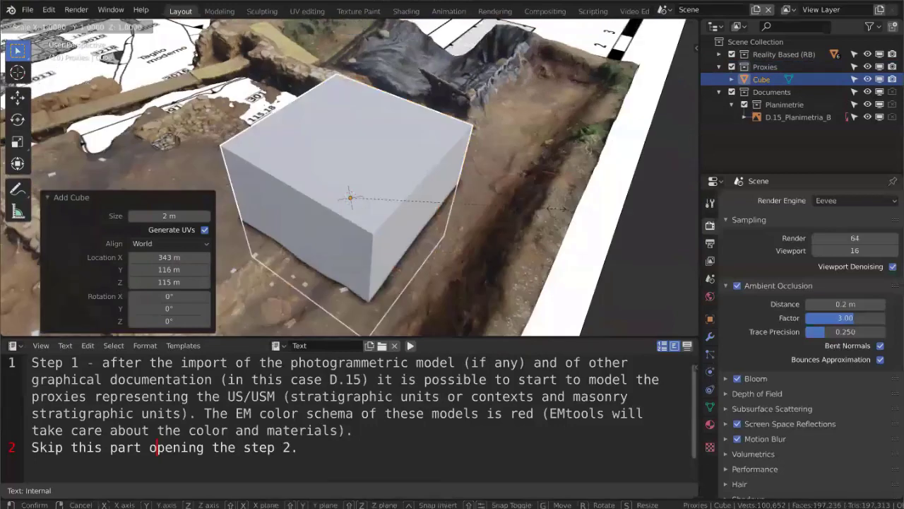
{"action": "key", "text": "x"}
{"action": "left_click", "coordinate": [515, 191]}
{"action": "key", "text": "s"}
{"action": "key", "text": "x"}
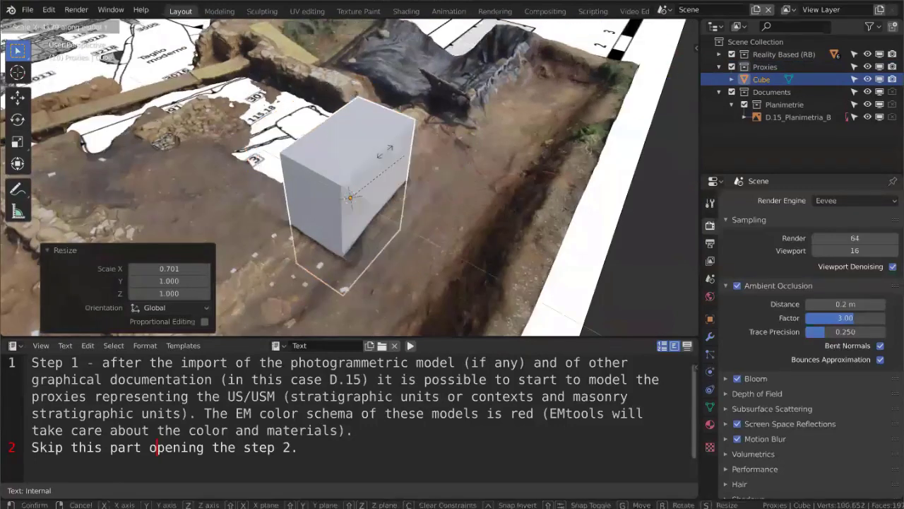
{"action": "key", "text": "y"}
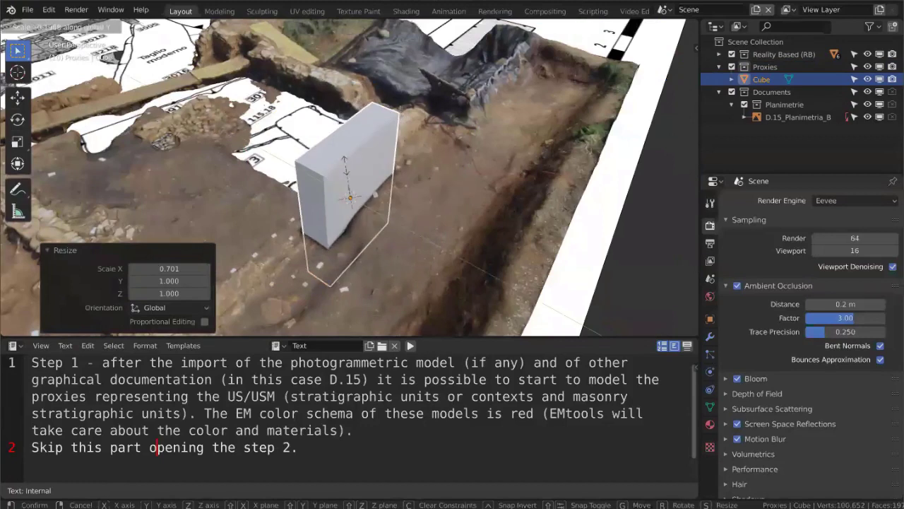
{"action": "left_click", "coordinate": [421, 225]}
Move the slab onto the trench floor, 0.42761 m in X and 0.13837 m in Y.
{"action": "key", "text": "g"}
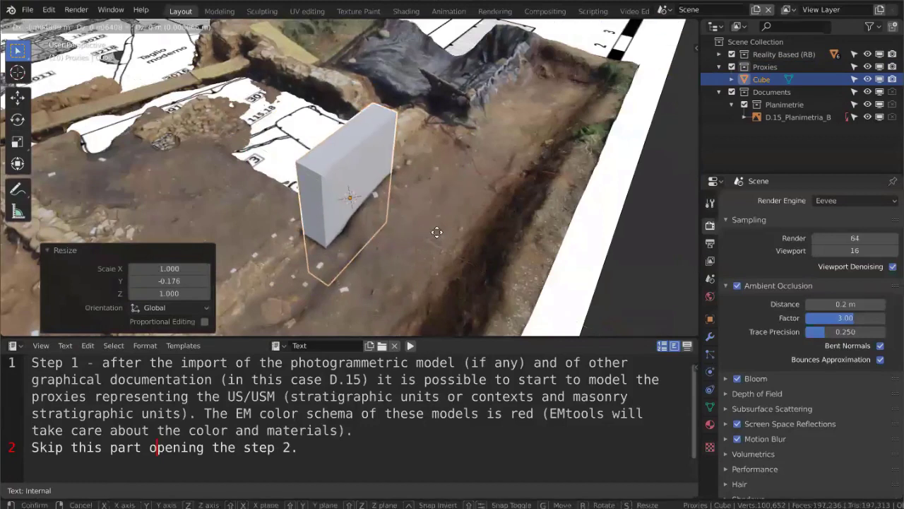
{"action": "key", "text": "y"}
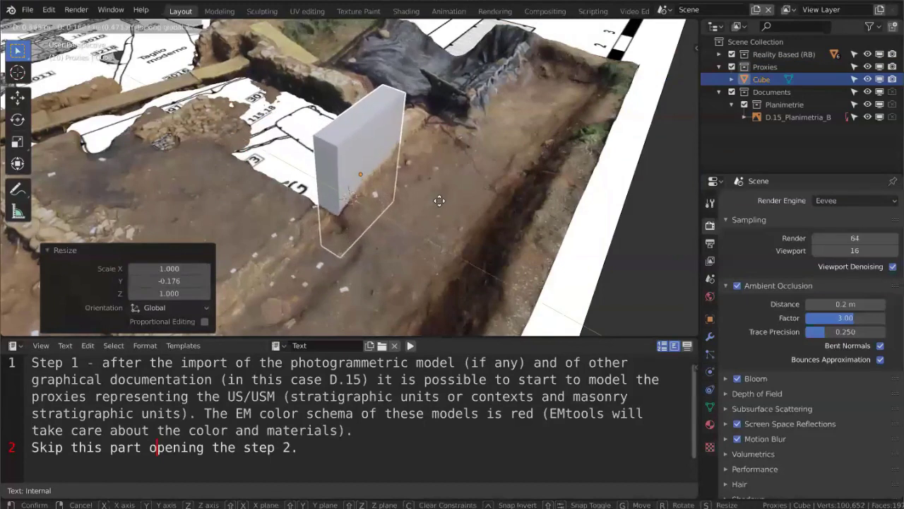
{"action": "left_click", "coordinate": [465, 190]}
{"action": "middle_click_drag", "start_coordinate": [466, 189], "coordinate": [429, 186]}
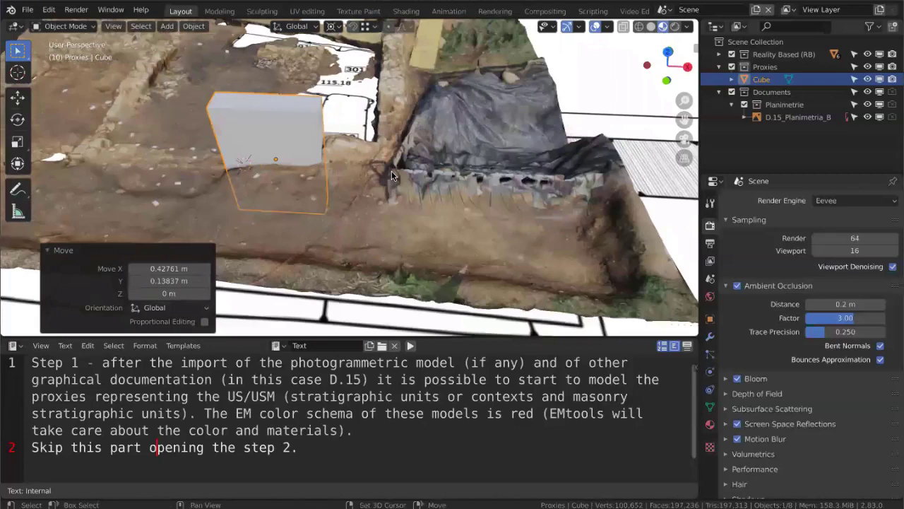
{"action": "scroll", "coordinate": [391, 171], "scroll_direction": "up", "scroll_amount": 2}
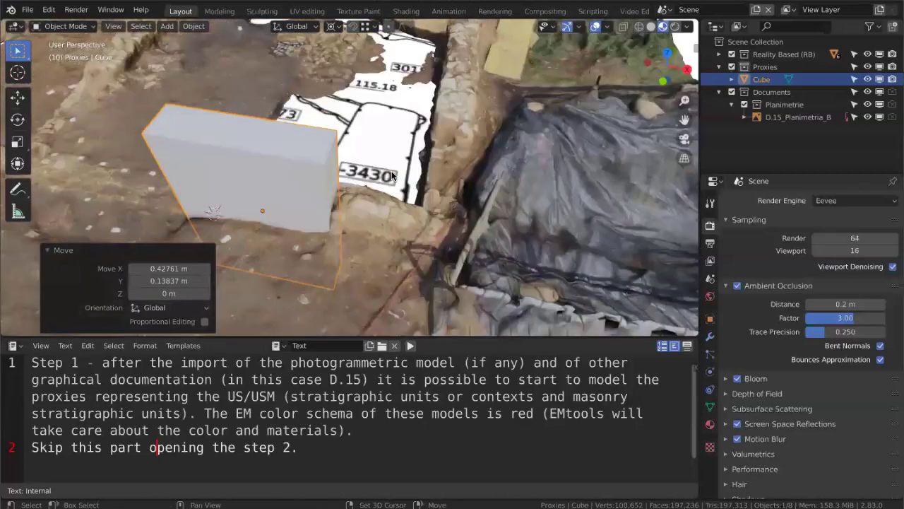
{"action": "middle_click_drag", "start_coordinate": [392, 175], "coordinate": [392, 175]}
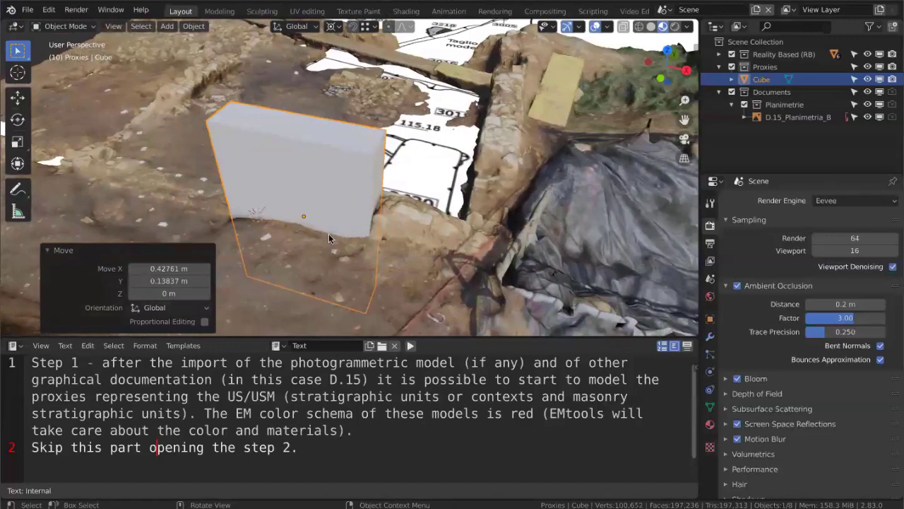
Rename the cube USM3018 and link it to the south-side wall unit USM3018.
{"action": "key", "text": "n"}
{"action": "left_click", "coordinate": [485, 227]}
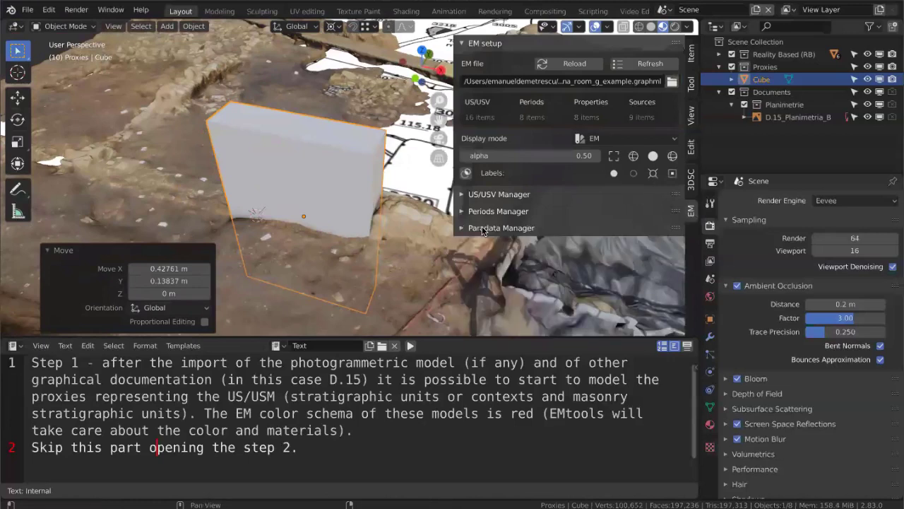
{"action": "left_click", "coordinate": [512, 197]}
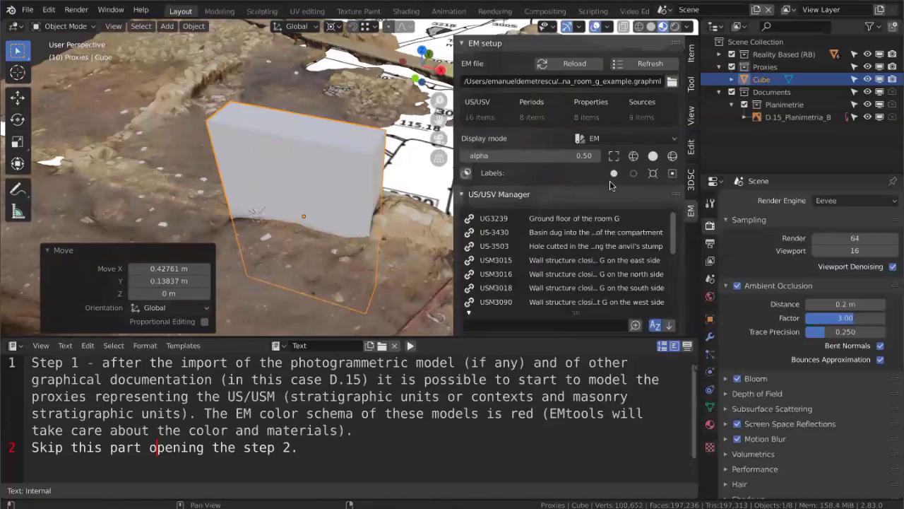
{"action": "scroll", "coordinate": [488, 212], "scroll_direction": "down", "scroll_amount": 1}
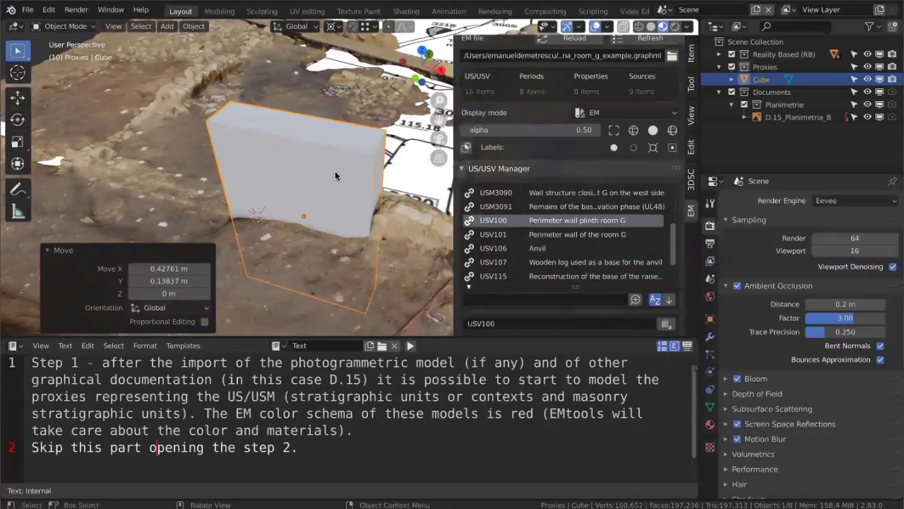
{"action": "scroll", "coordinate": [335, 171], "scroll_direction": "down", "scroll_amount": 2}
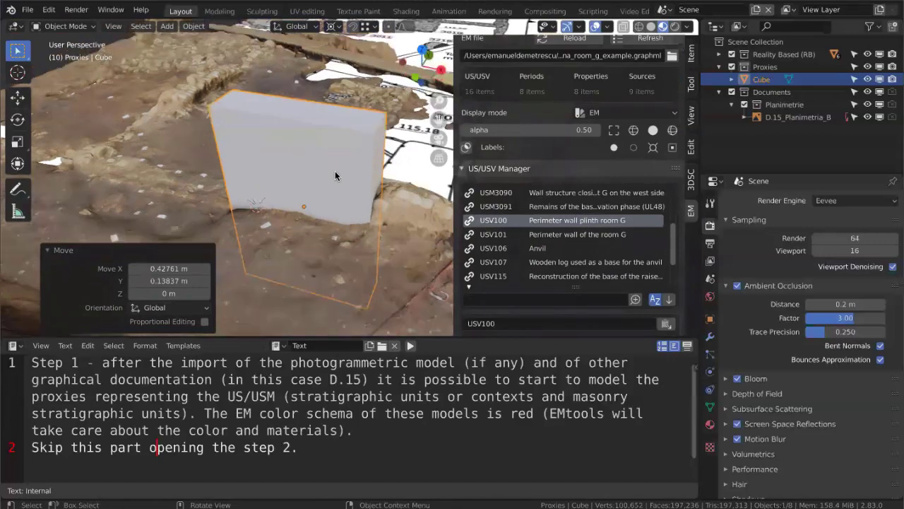
{"action": "scroll", "coordinate": [335, 171], "scroll_direction": "right", "scroll_amount": 2}
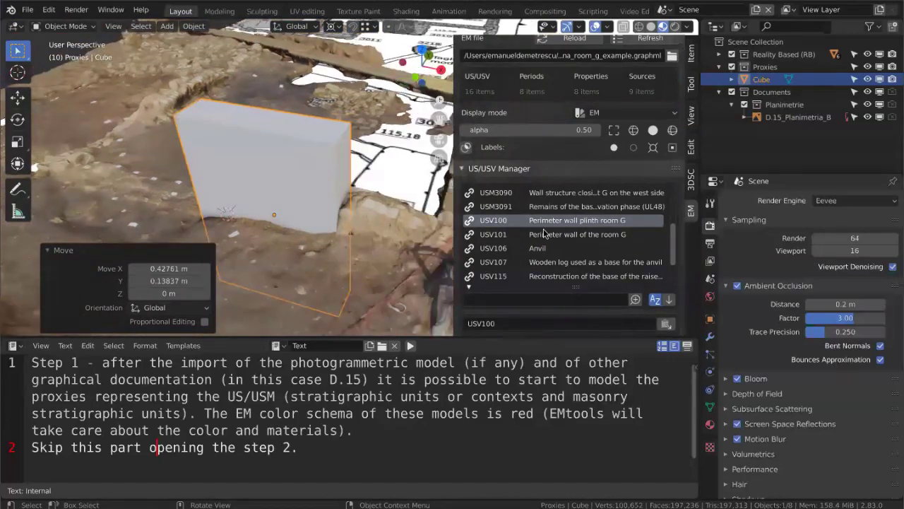
{"action": "scroll", "coordinate": [544, 233], "scroll_direction": "up", "scroll_amount": 3}
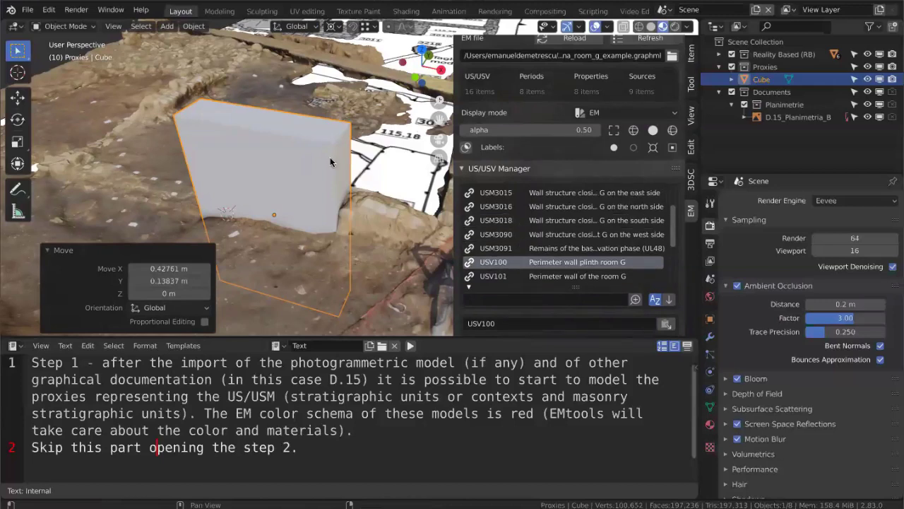
{"action": "left_click", "coordinate": [496, 220]}
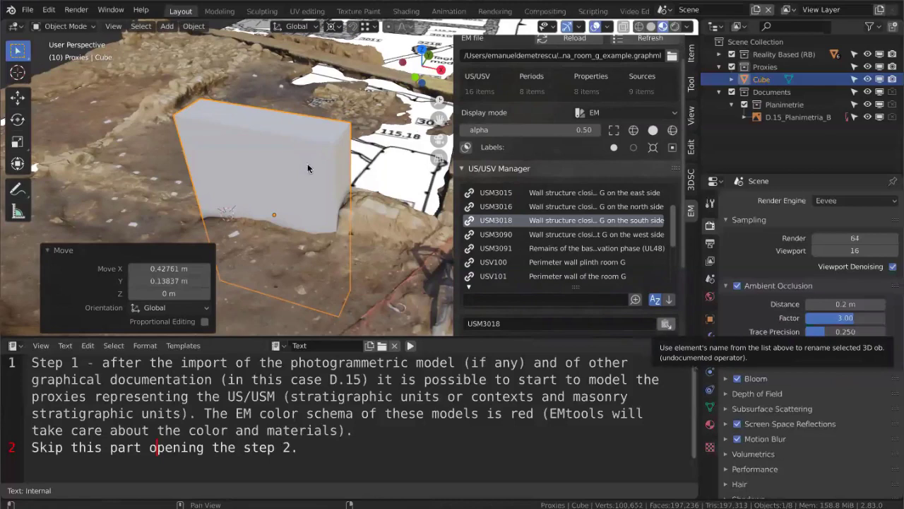
{"action": "left_click", "coordinate": [668, 325]}
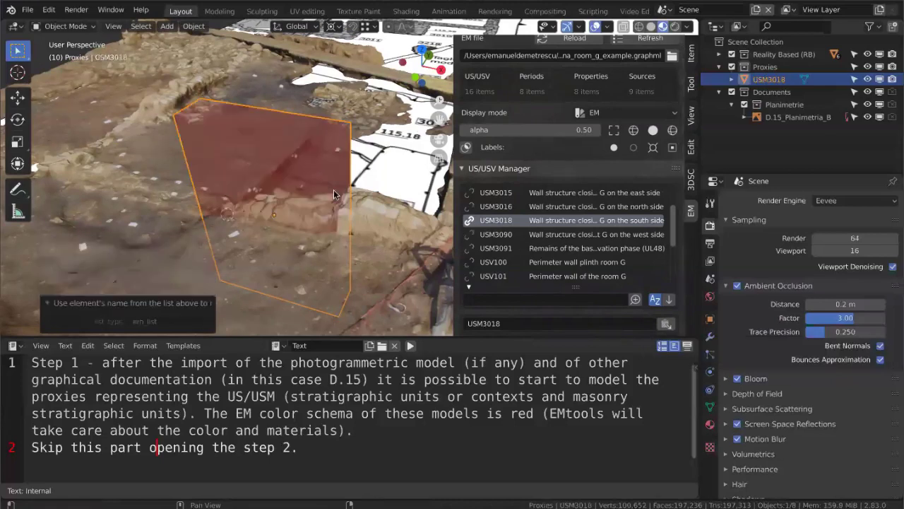
{"action": "left_click", "coordinate": [470, 222]}
Switch the EM display mode to Periods and then back to EM.
{"action": "scroll", "coordinate": [377, 214], "scroll_direction": "right", "scroll_amount": 5}
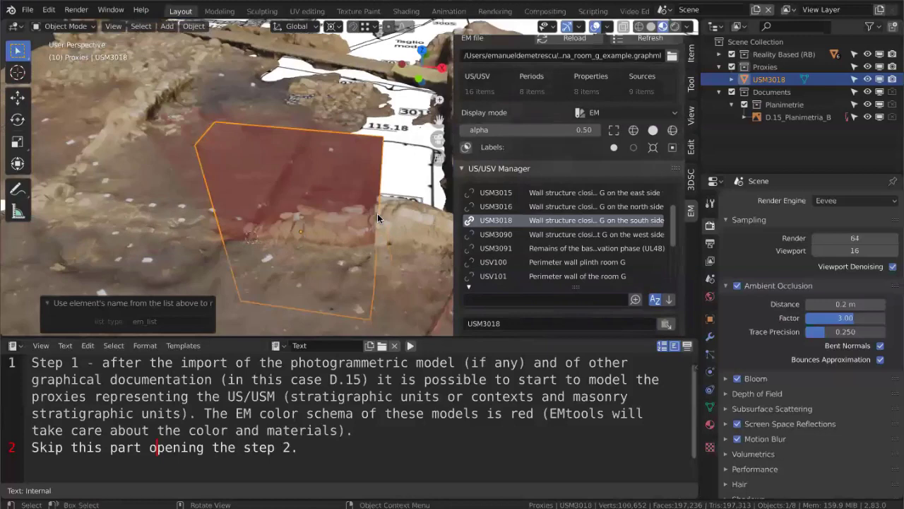
{"action": "scroll", "coordinate": [377, 217], "scroll_direction": "right", "scroll_amount": 5}
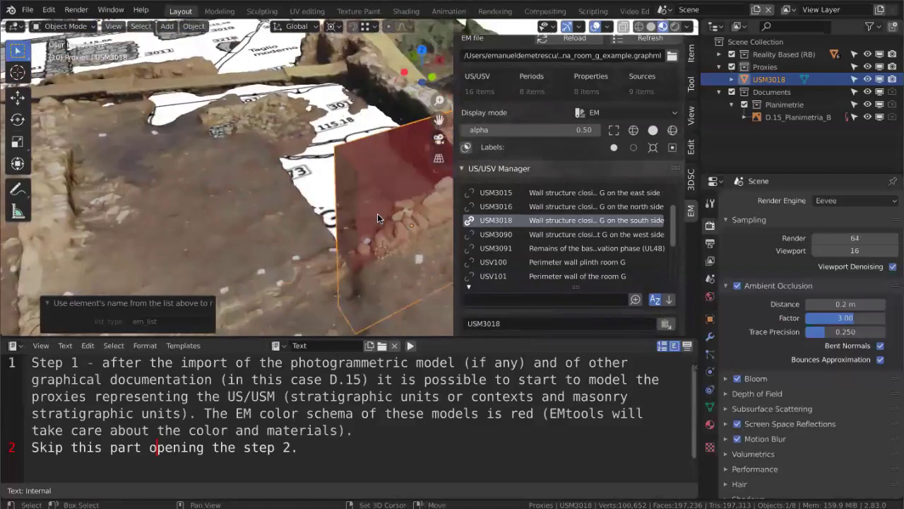
{"action": "scroll", "coordinate": [378, 213], "scroll_direction": "right", "scroll_amount": 5}
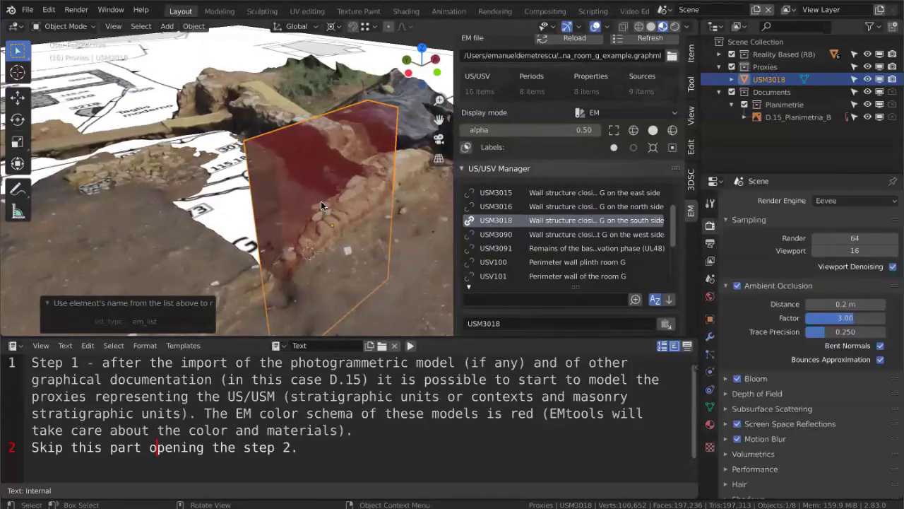
{"action": "left_click", "coordinate": [616, 110]}
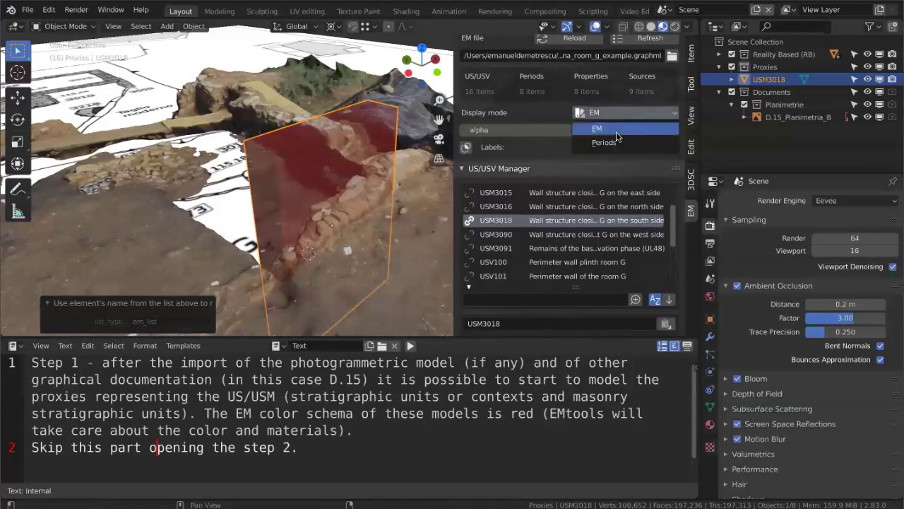
{"action": "left_click", "coordinate": [615, 142]}
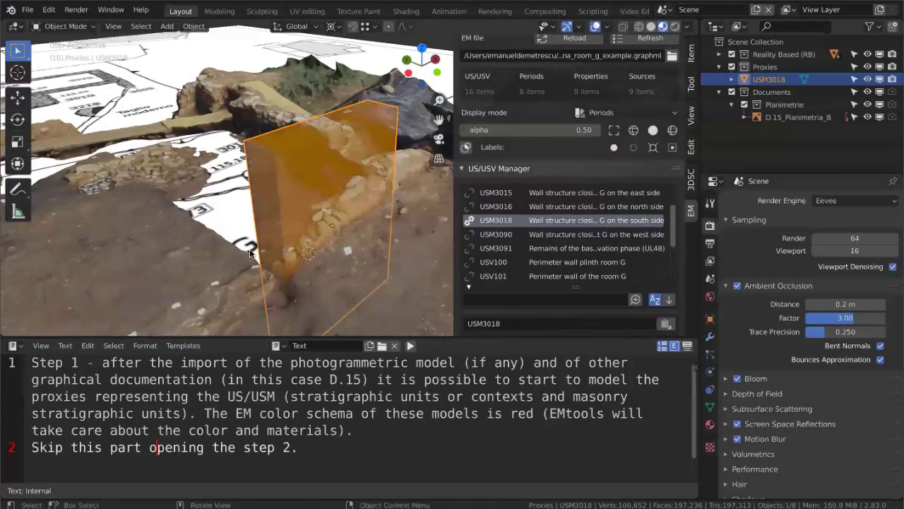
{"action": "left_click", "coordinate": [616, 113]}
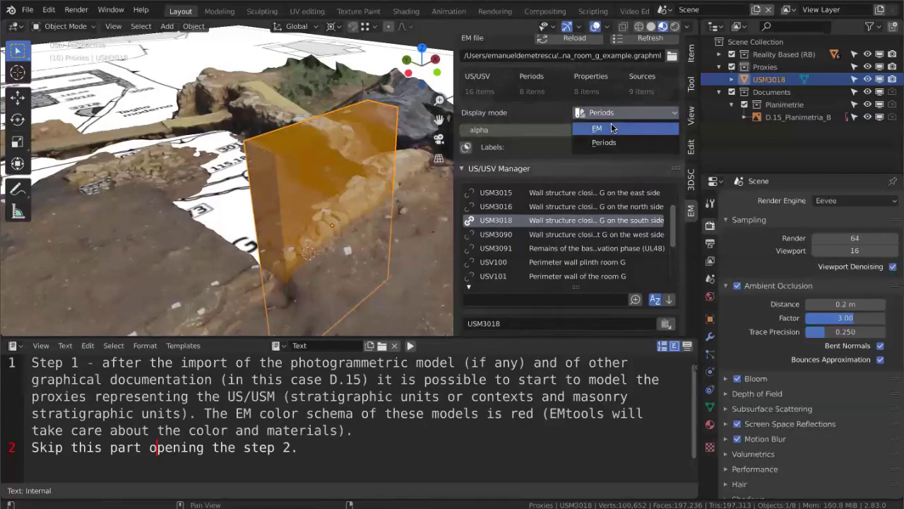
{"action": "left_click", "coordinate": [612, 128]}
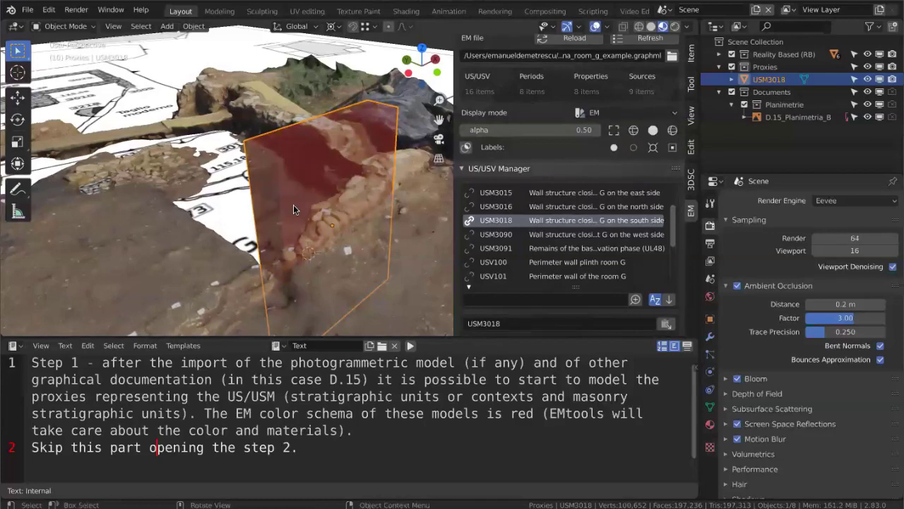
Set the red proxy's alpha to 0.20 and display its wireframe edges.
{"action": "scroll", "coordinate": [293, 205], "scroll_direction": "down", "scroll_amount": 3}
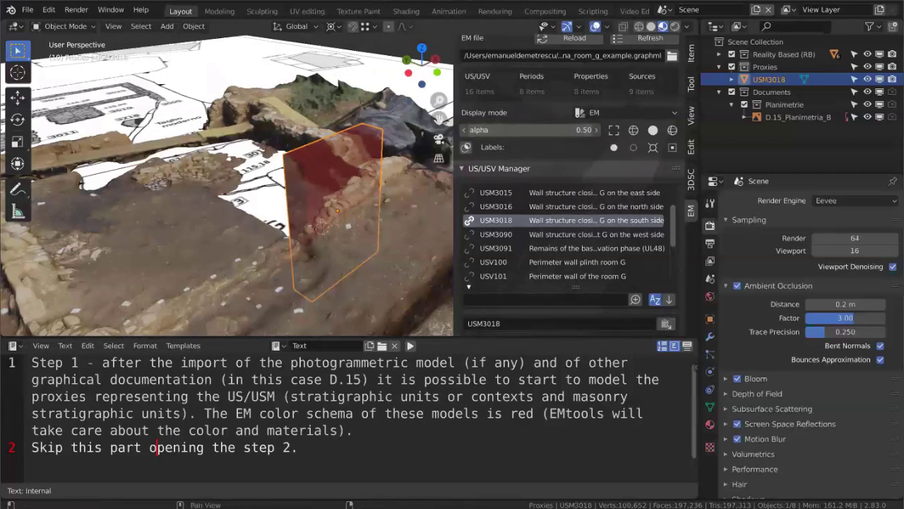
{"action": "left_click_drag", "start_coordinate": [530, 130], "coordinate": [480, 130]}
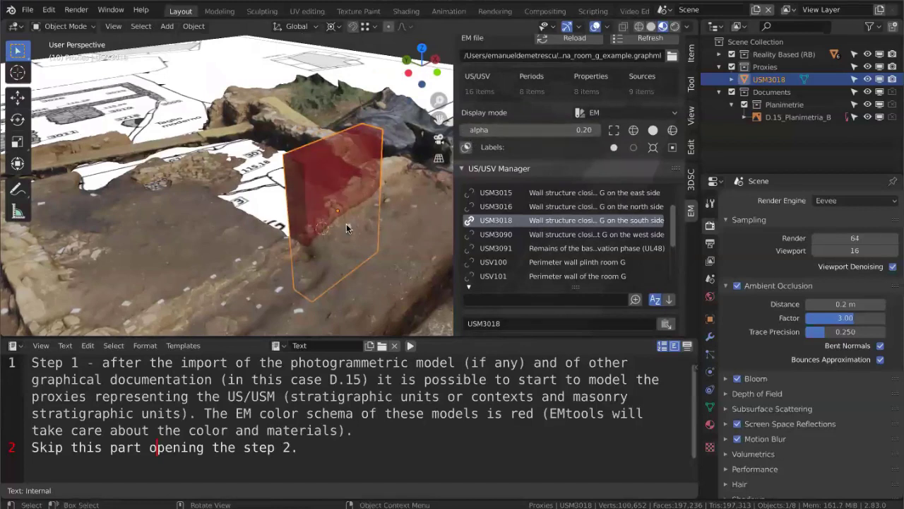
{"action": "scroll", "coordinate": [346, 223], "scroll_direction": "left", "scroll_amount": 5}
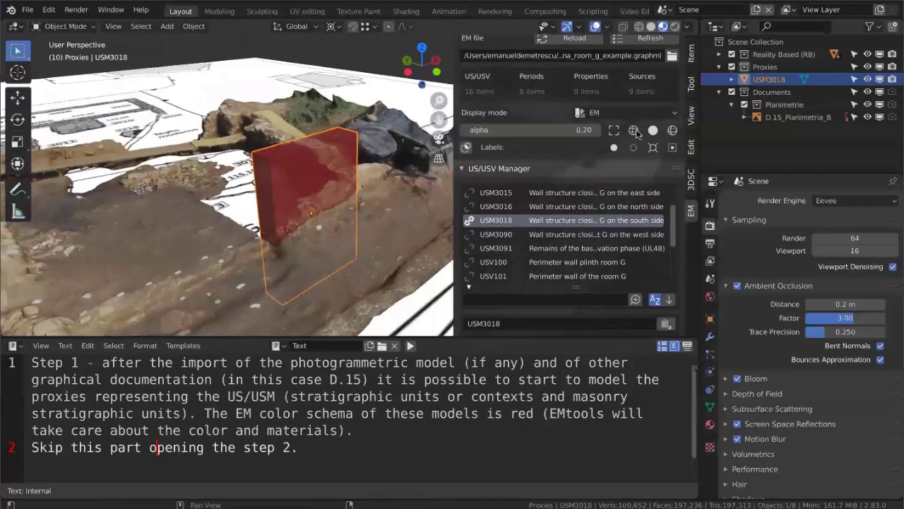
{"action": "left_click", "coordinate": [635, 131]}
{"action": "left_click", "coordinate": [653, 130]}
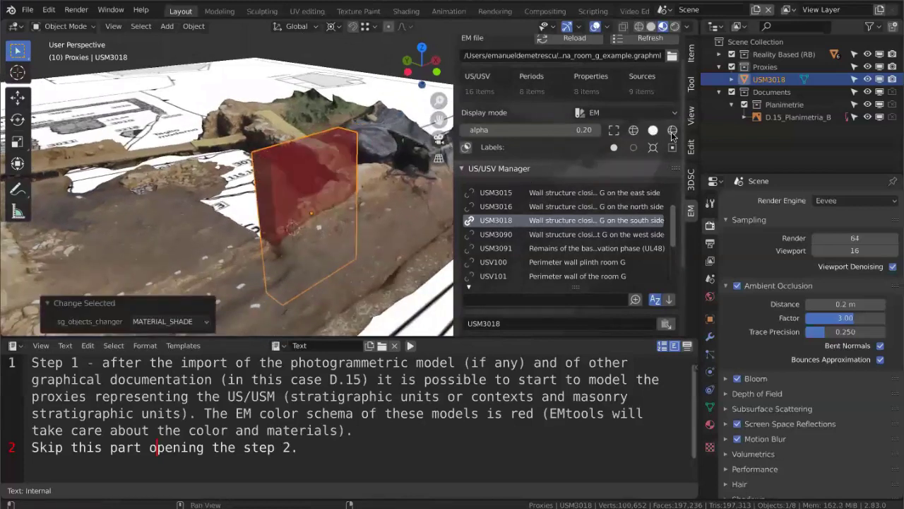
{"action": "left_click", "coordinate": [672, 131]}
{"action": "scroll", "coordinate": [276, 163], "scroll_direction": "left", "scroll_amount": 5}
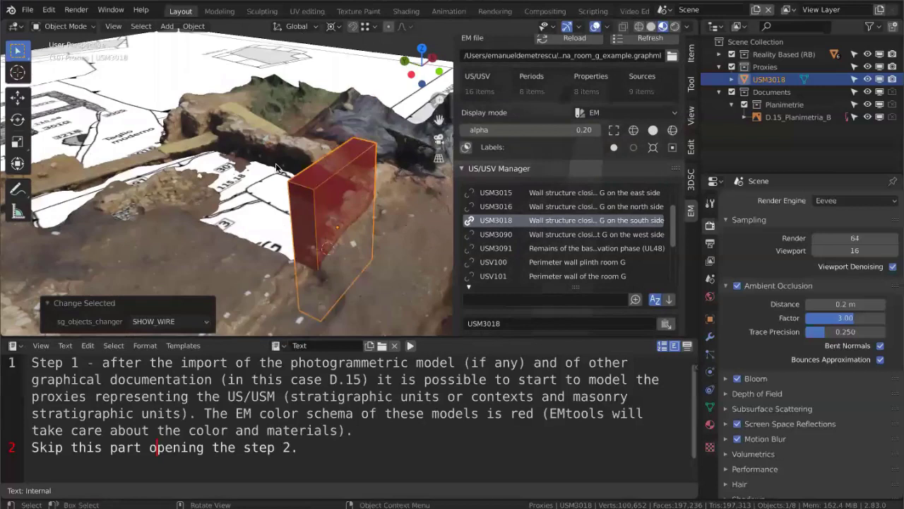
{"action": "scroll", "coordinate": [275, 167], "scroll_direction": "left", "scroll_amount": 2}
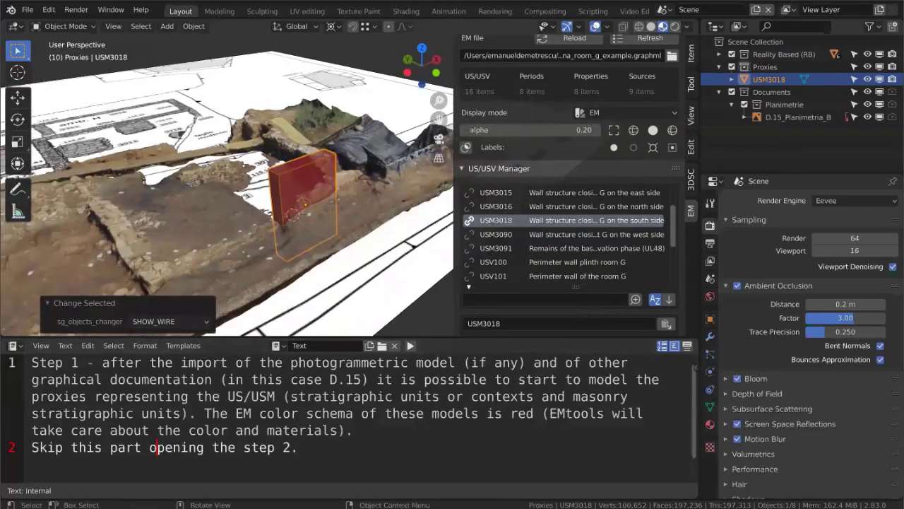
{"action": "left_click", "coordinate": [26, 10]}
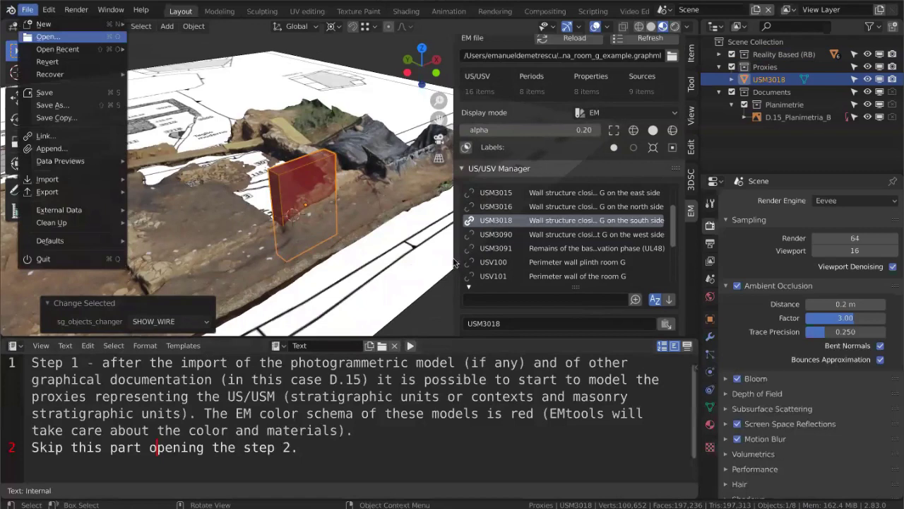
Open Fucina_room_G_example_step2.blend and make the notes area taller.
{"action": "left_click", "coordinate": [36, 36]}
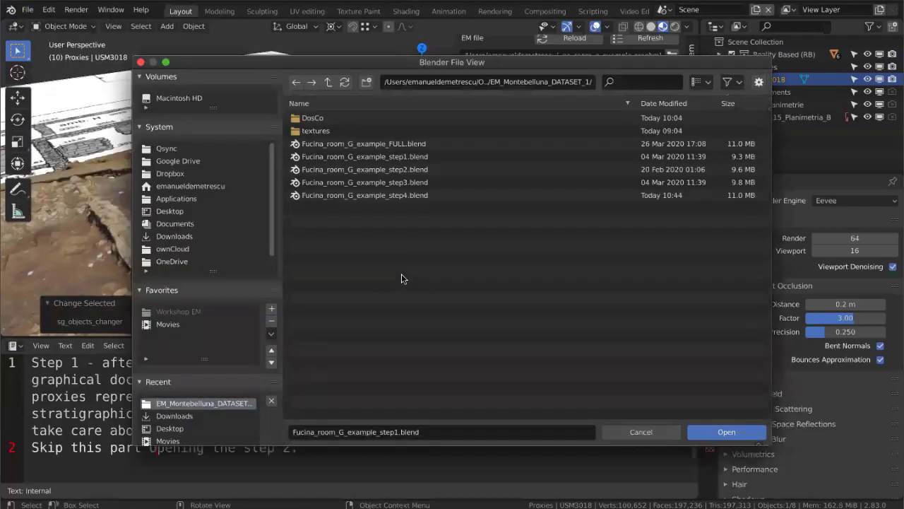
{"action": "double_click", "coordinate": [413, 170]}
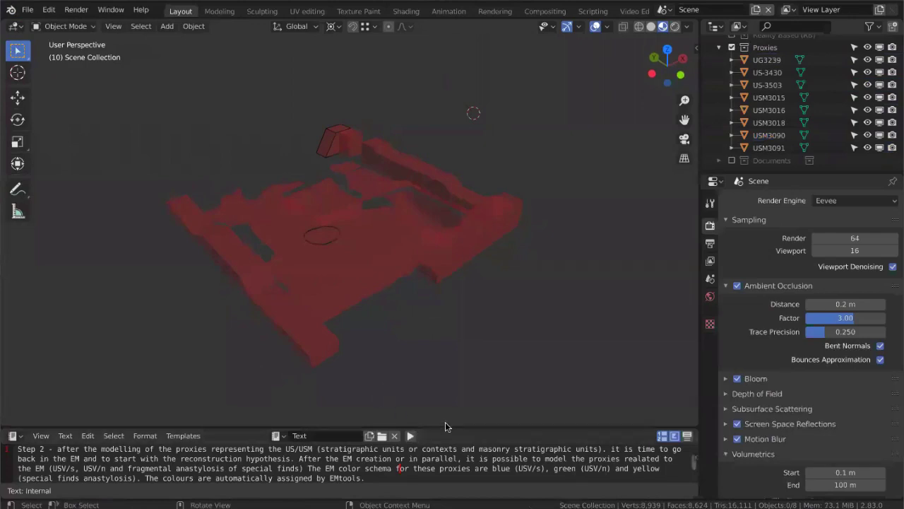
{"action": "left_click_drag", "start_coordinate": [457, 427], "coordinate": [459, 390]}
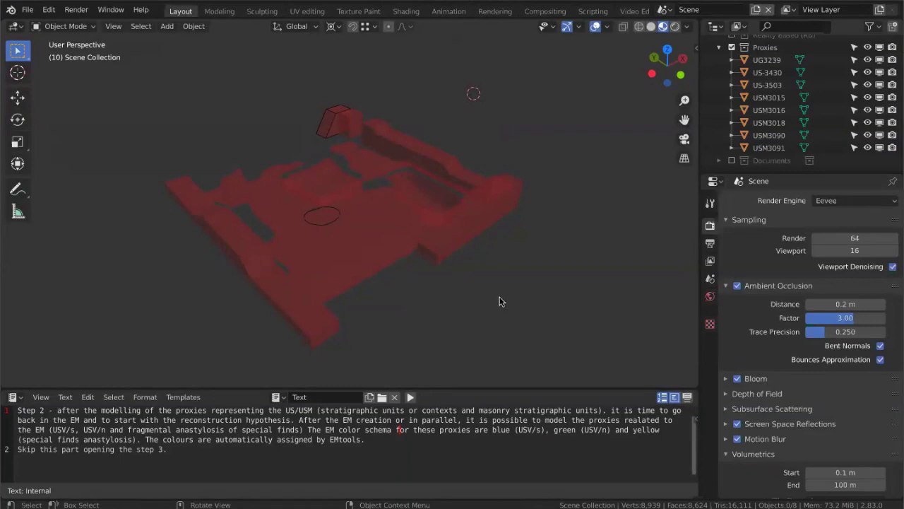
Colour the proxies by period, orbit the model, then switch to yEd Graph Editor.
{"action": "middle_click_drag", "start_coordinate": [485, 236], "coordinate": [432, 168]}
{"action": "middle_click_drag", "start_coordinate": [444, 238], "coordinate": [443, 238]}
{"action": "key", "text": "n"}
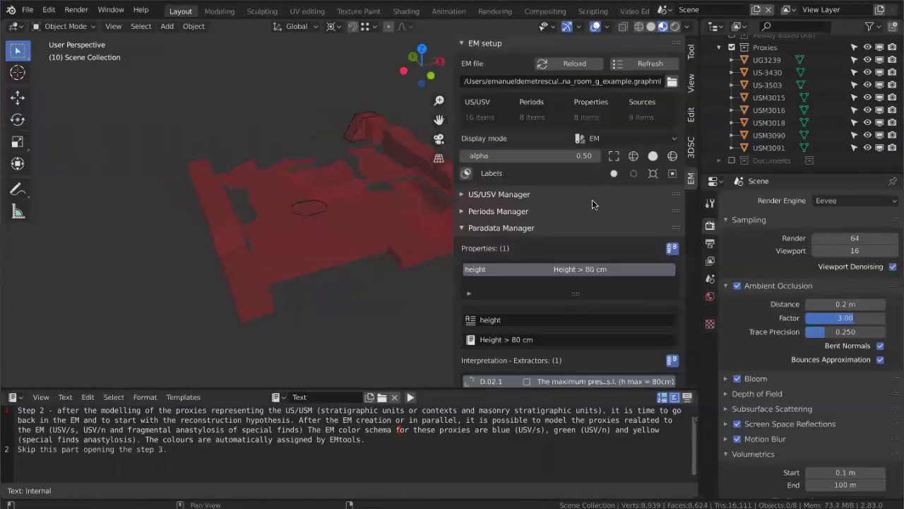
{"action": "left_click", "coordinate": [608, 139]}
{"action": "left_click", "coordinate": [607, 170]}
{"action": "middle_click_drag", "start_coordinate": [373, 202], "coordinate": [461, 214]}
{"action": "key", "text": "n"}
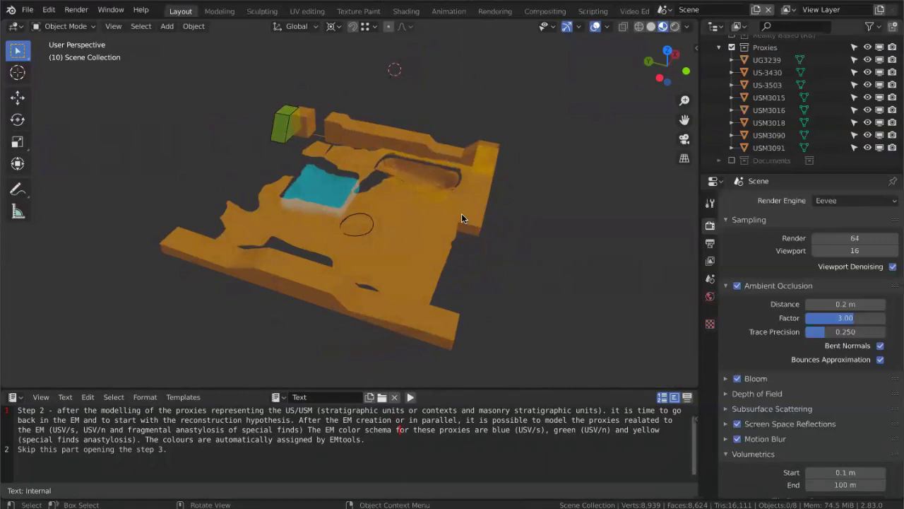
{"action": "middle_click_drag", "start_coordinate": [462, 214], "coordinate": [446, 253]}
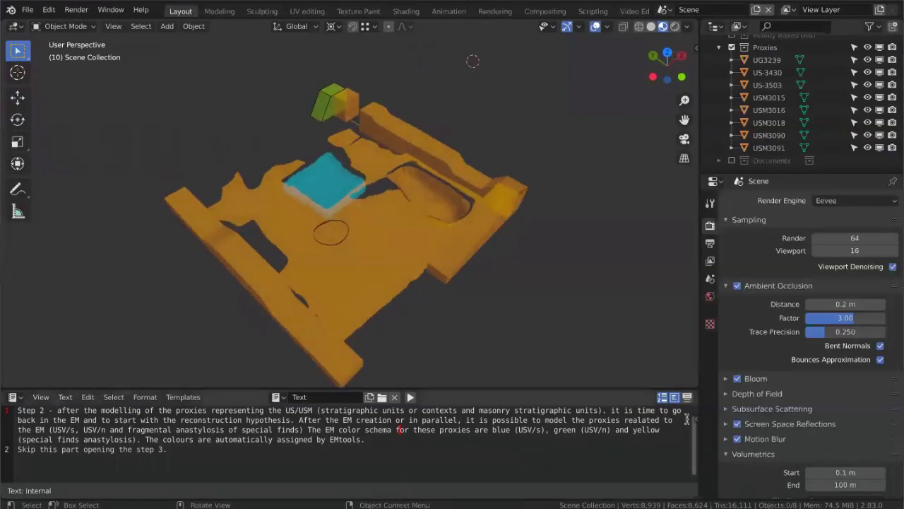
{"action": "left_click", "coordinate": [721, 503]}
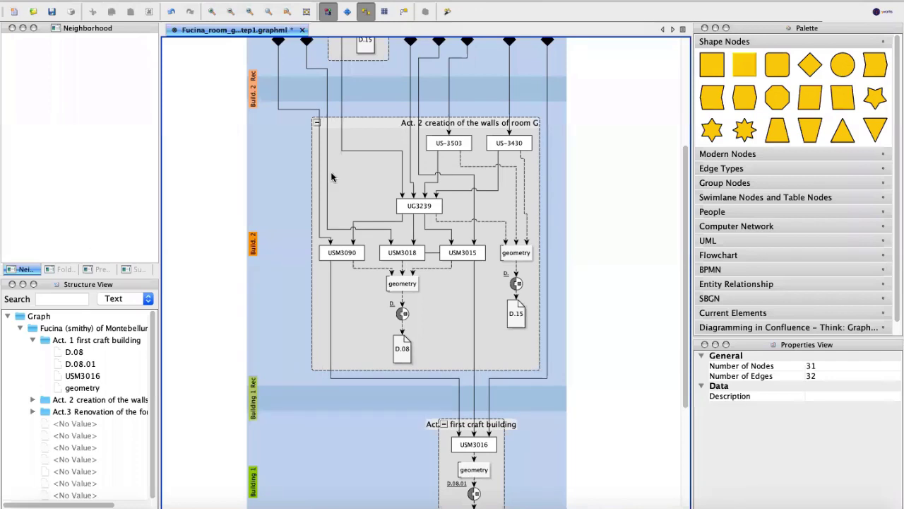
Open Fucina_room_g_example.graphml and scroll to the Act. 1 and Act. 2 room G groups.
{"action": "key", "text": "super+o"}
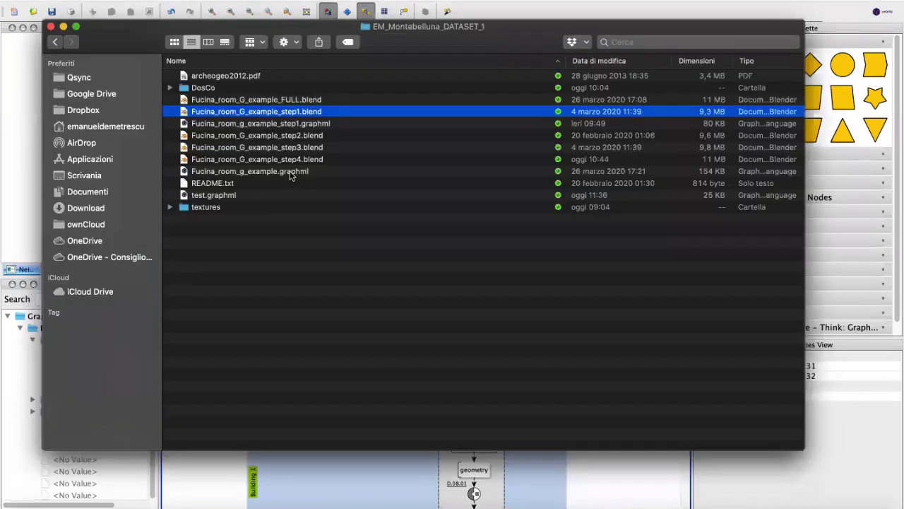
{"action": "double_click", "coordinate": [249, 171]}
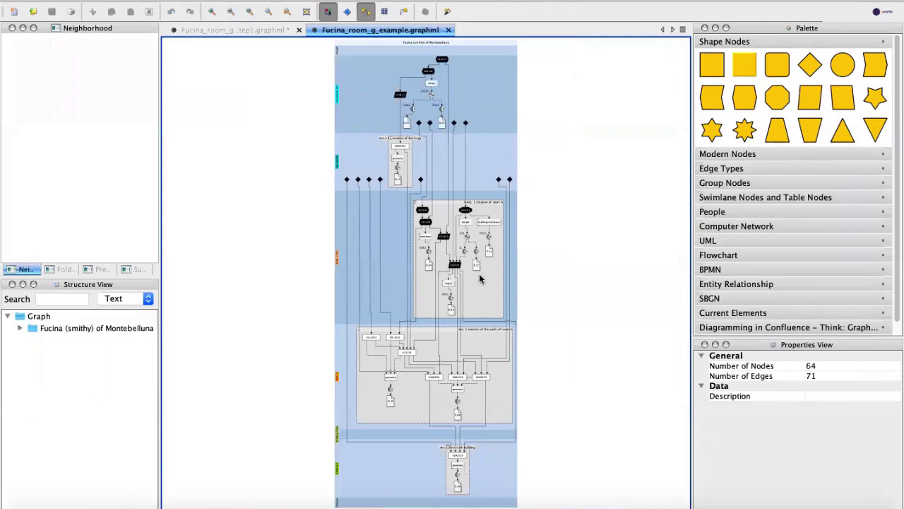
{"action": "scroll", "coordinate": [480, 279], "scroll_direction": "up", "scroll_amount": 5}
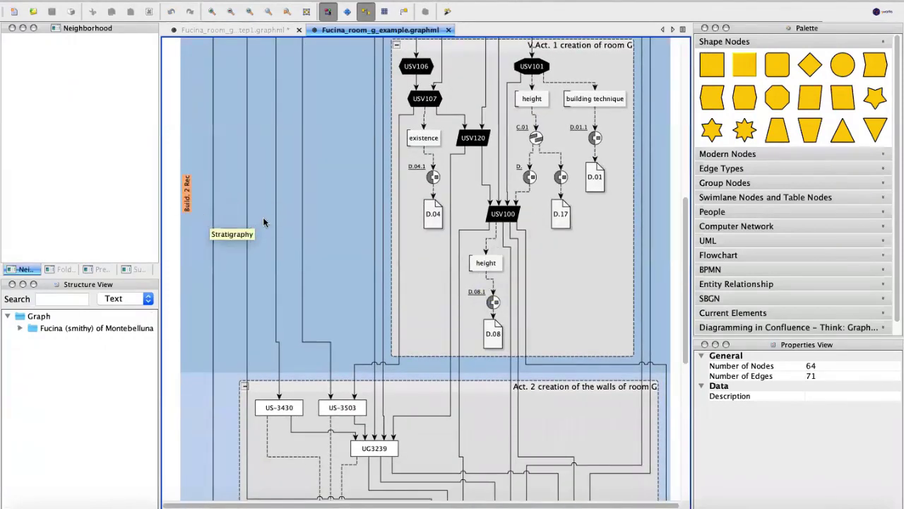
{"action": "scroll", "coordinate": [263, 222], "scroll_direction": "up", "scroll_amount": 2}
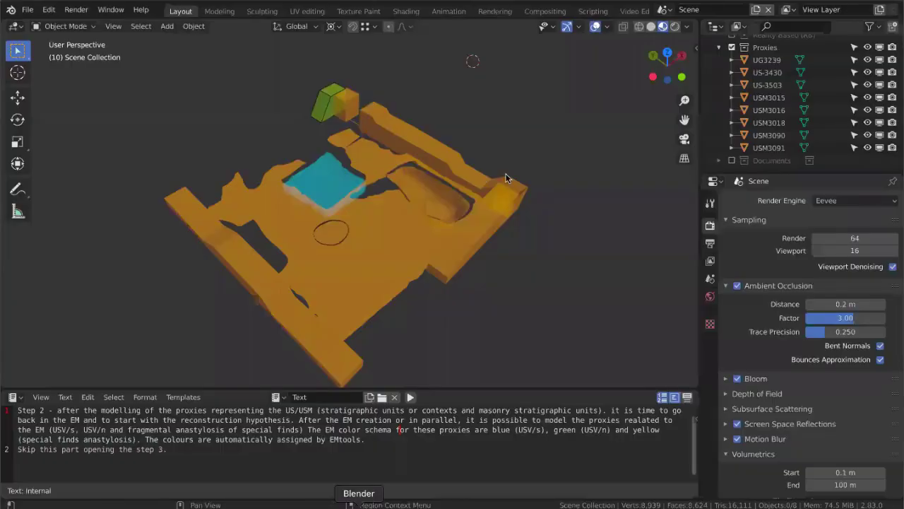
Change the EM display mode from Periods to EM, turning the proxies red.
{"action": "scroll", "coordinate": [506, 178], "scroll_direction": "right", "scroll_amount": 3}
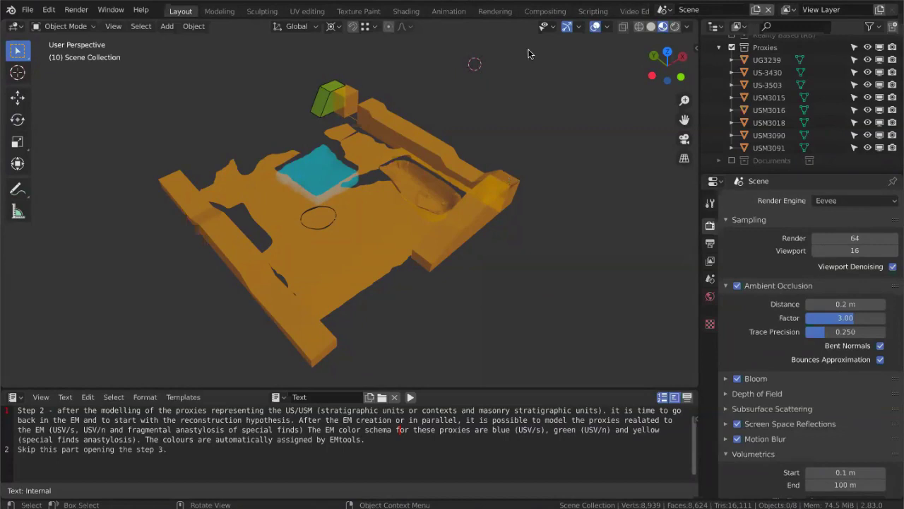
{"action": "middle_click_drag", "start_coordinate": [497, 156], "coordinate": [497, 156]}
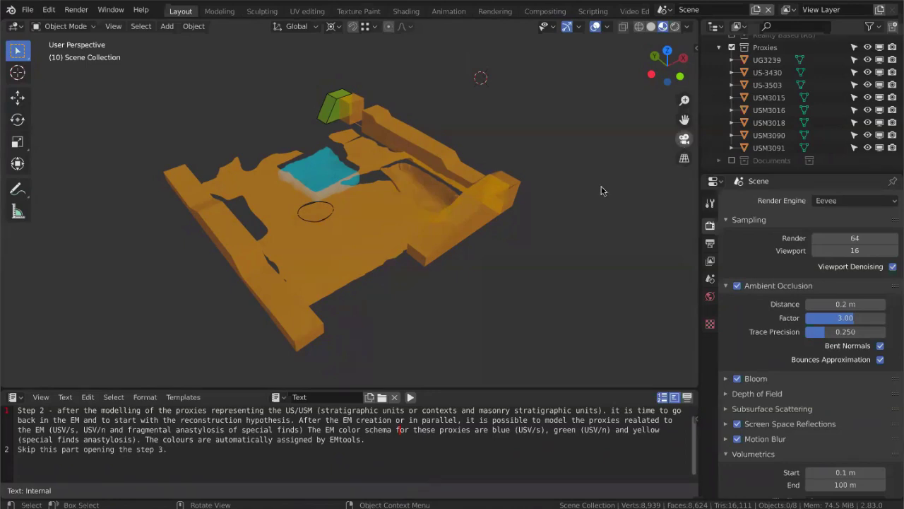
{"action": "key", "text": "n"}
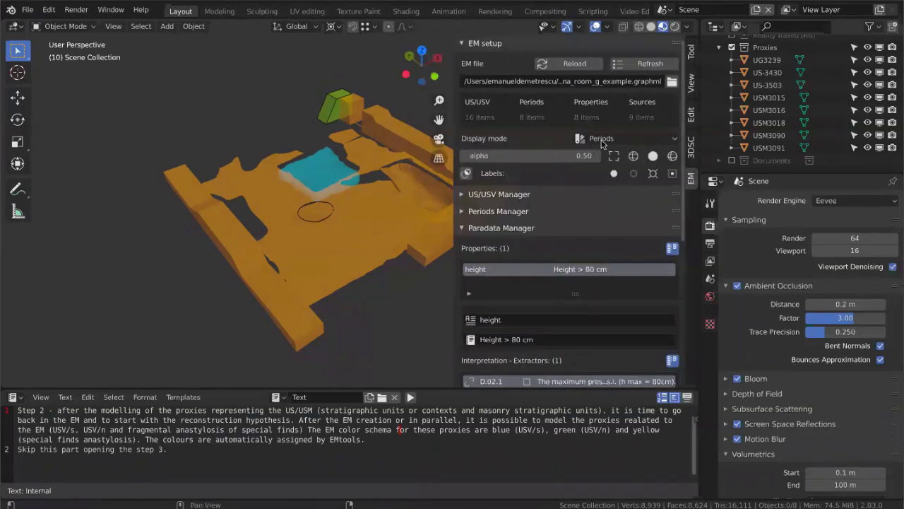
{"action": "left_click", "coordinate": [601, 140]}
{"action": "left_click", "coordinate": [601, 156]}
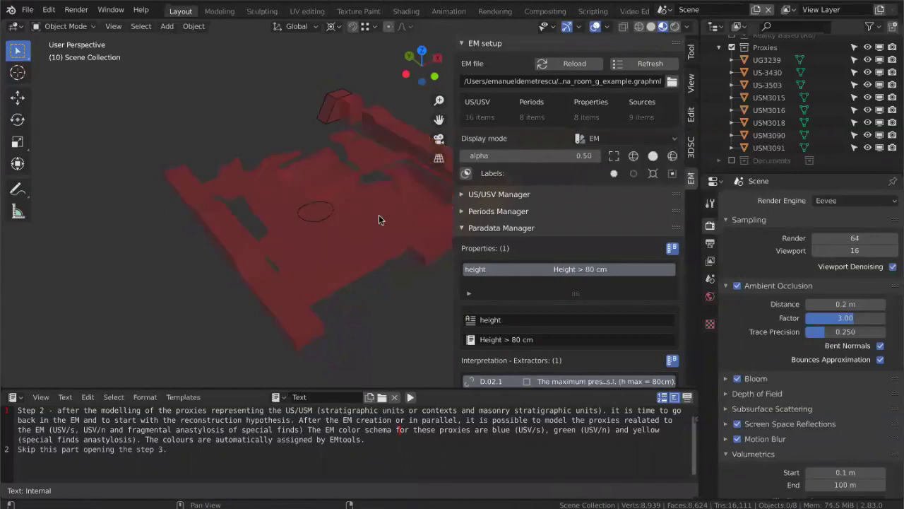
{"action": "scroll", "coordinate": [368, 281], "scroll_direction": "left", "scroll_amount": 5}
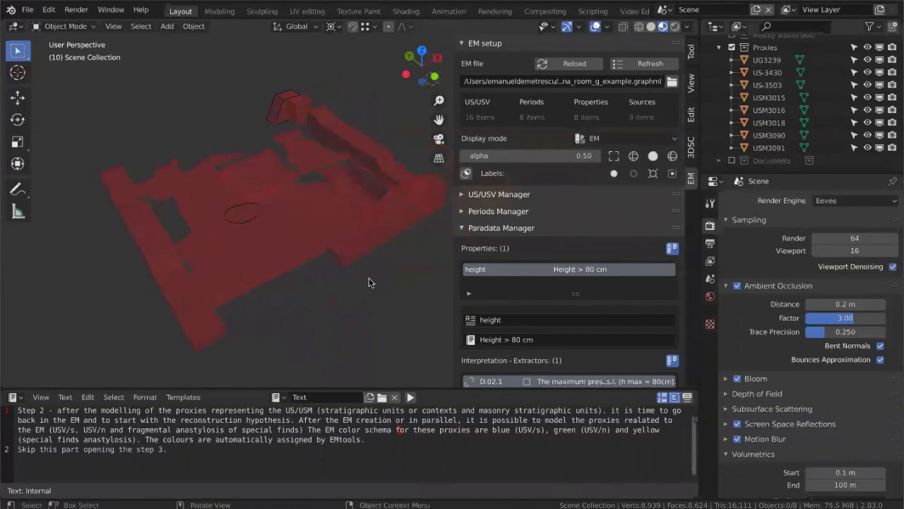
{"action": "scroll", "coordinate": [367, 282], "scroll_direction": "left", "scroll_amount": 3}
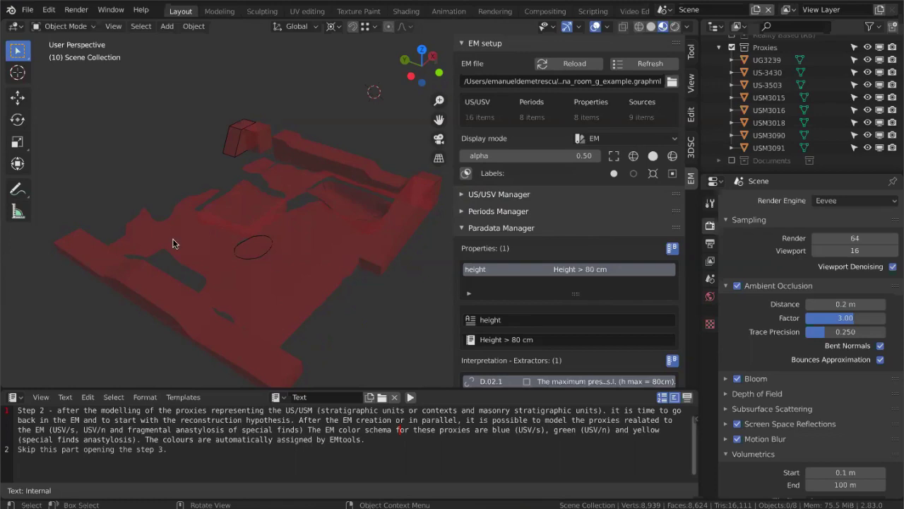
{"action": "middle_click_drag", "start_coordinate": [255, 131], "coordinate": [257, 129]}
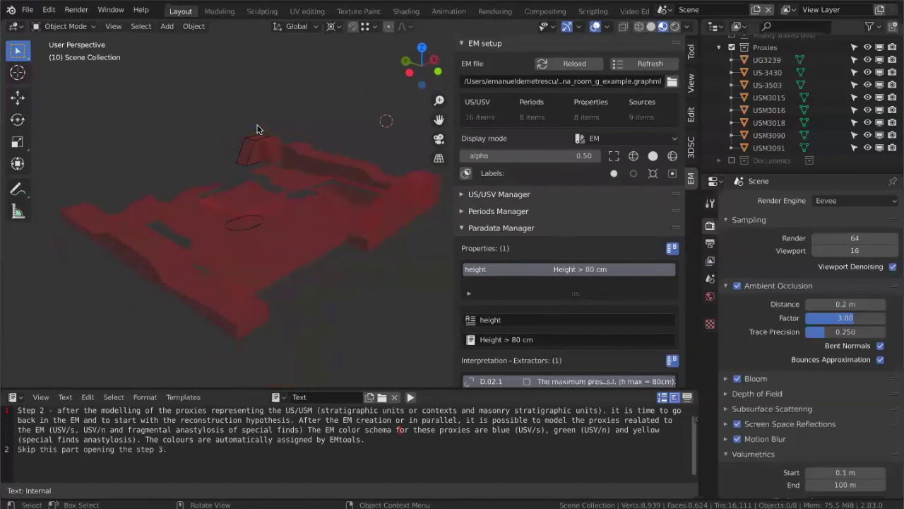
{"action": "left_click", "coordinate": [28, 10]}
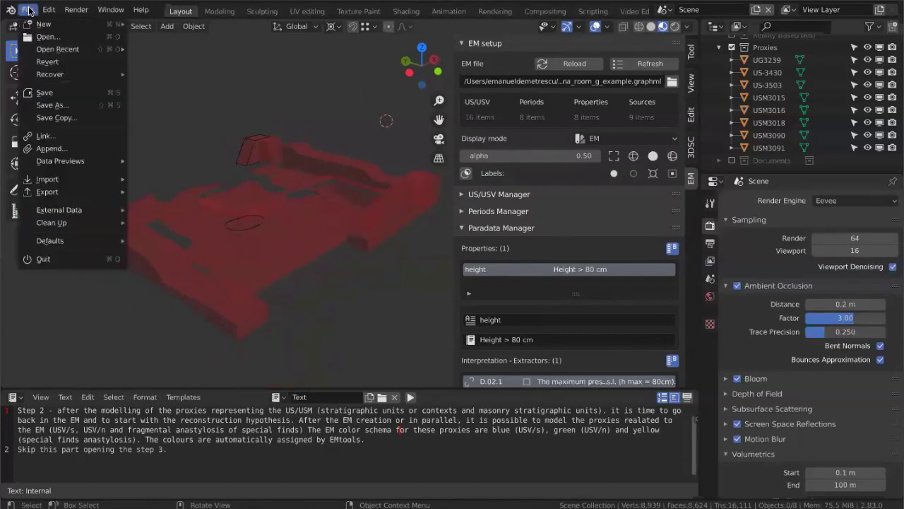
Open Fucina_room_G_example_step3.blend without saving the current scene.
{"action": "left_click", "coordinate": [53, 37]}
{"action": "left_click", "coordinate": [406, 275]}
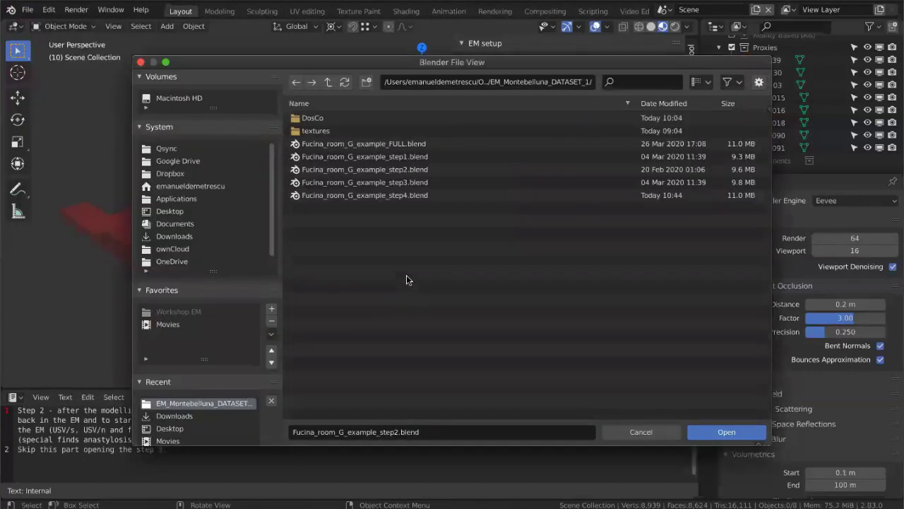
{"action": "double_click", "coordinate": [389, 182]}
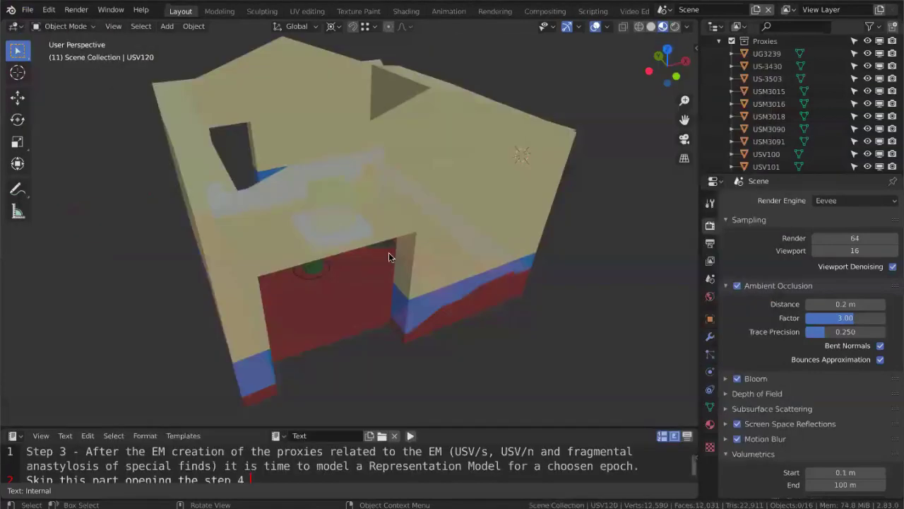
{"action": "middle_click_drag", "start_coordinate": [388, 258], "coordinate": [388, 257]}
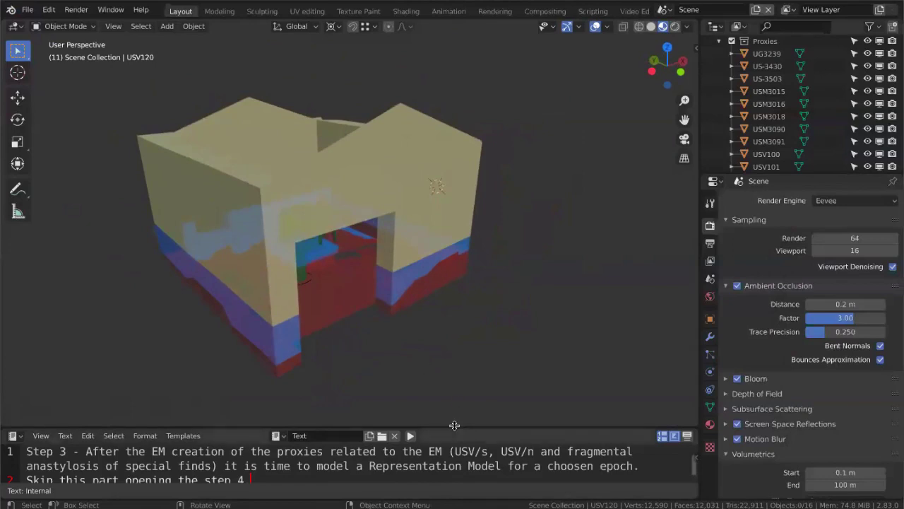
Make the notes area taller and orbit around room G's walls and proxies.
{"action": "left_click_drag", "start_coordinate": [454, 426], "coordinate": [455, 385]}
{"action": "middle_click_drag", "start_coordinate": [472, 281], "coordinate": [472, 282]}
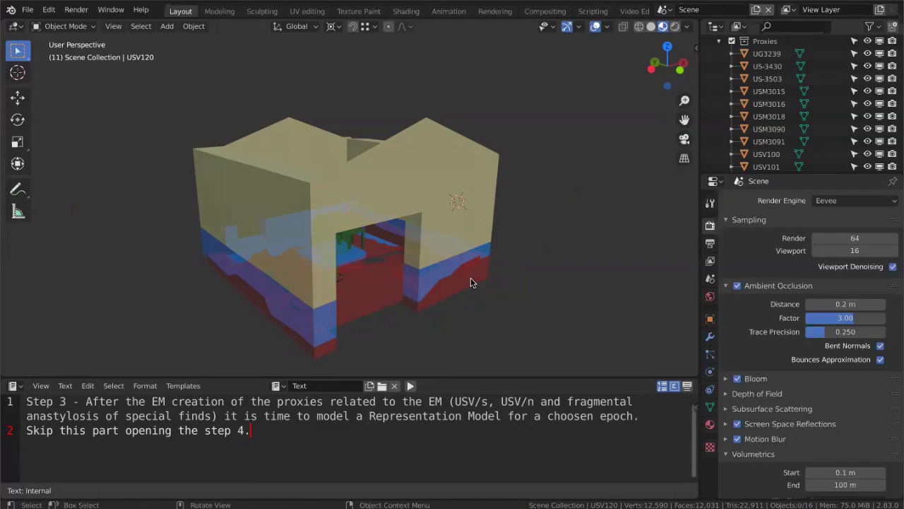
{"action": "middle_click_drag", "start_coordinate": [472, 283], "coordinate": [610, 259]}
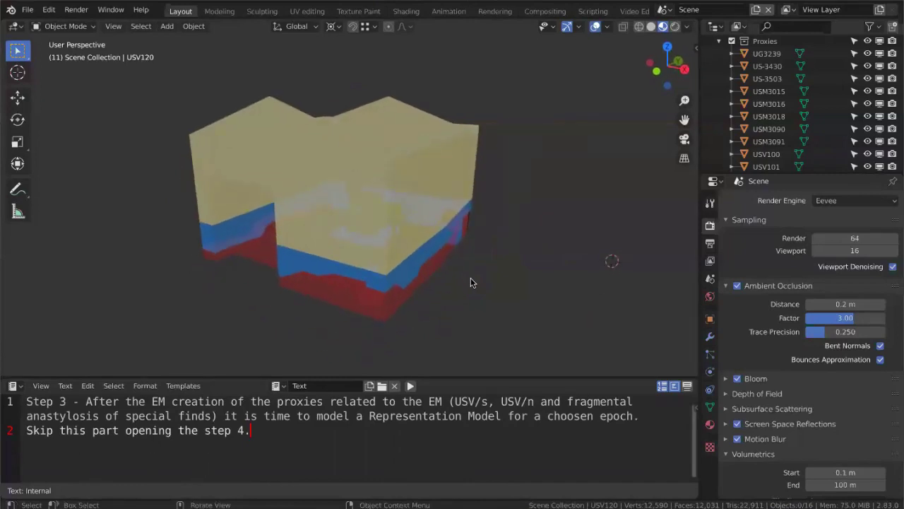
{"action": "middle_click_drag", "start_coordinate": [472, 283], "coordinate": [471, 278]}
{"action": "scroll", "coordinate": [472, 283], "scroll_direction": "up", "scroll_amount": 10}
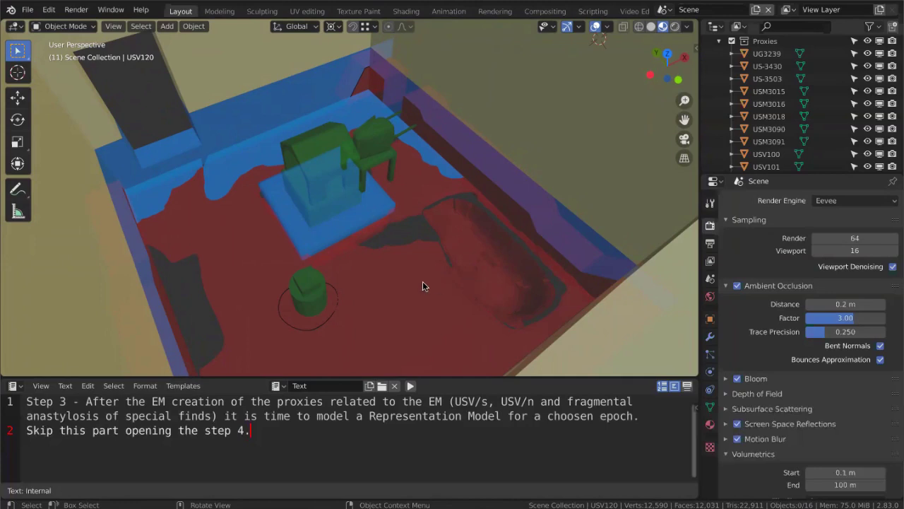
{"action": "middle_click_drag", "start_coordinate": [422, 286], "coordinate": [422, 286]}
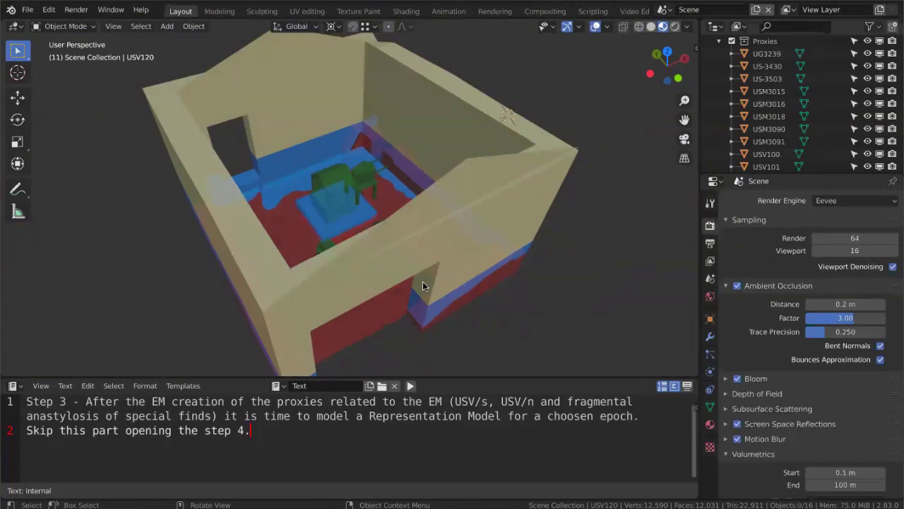
{"action": "middle_click_drag", "start_coordinate": [423, 281], "coordinate": [423, 281]}
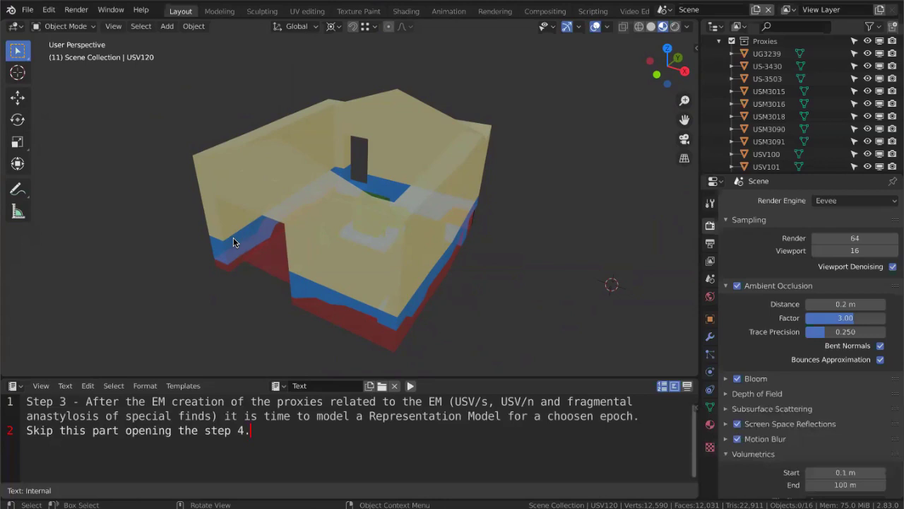
Select USV101, room G's perimeter wall, and view its 'Masonry structure in pisé' paradata.
{"action": "key", "text": "n"}
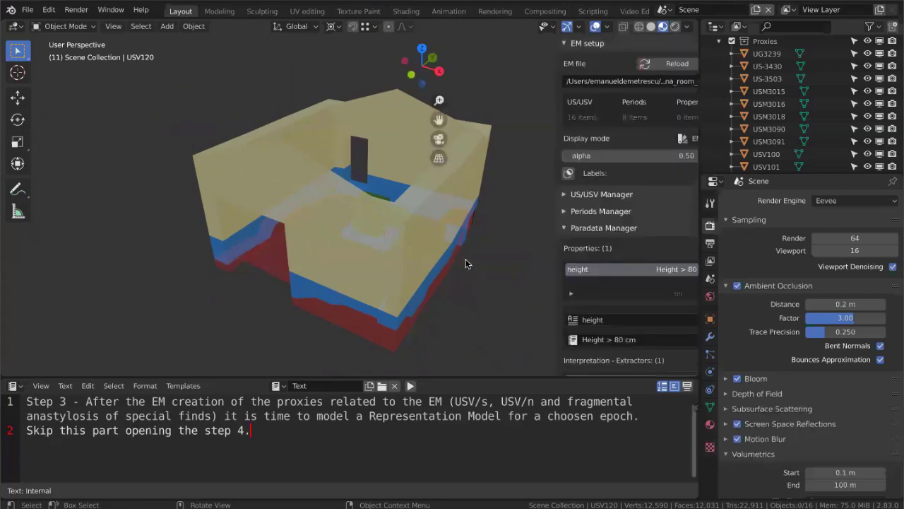
{"action": "left_click", "coordinate": [367, 299]}
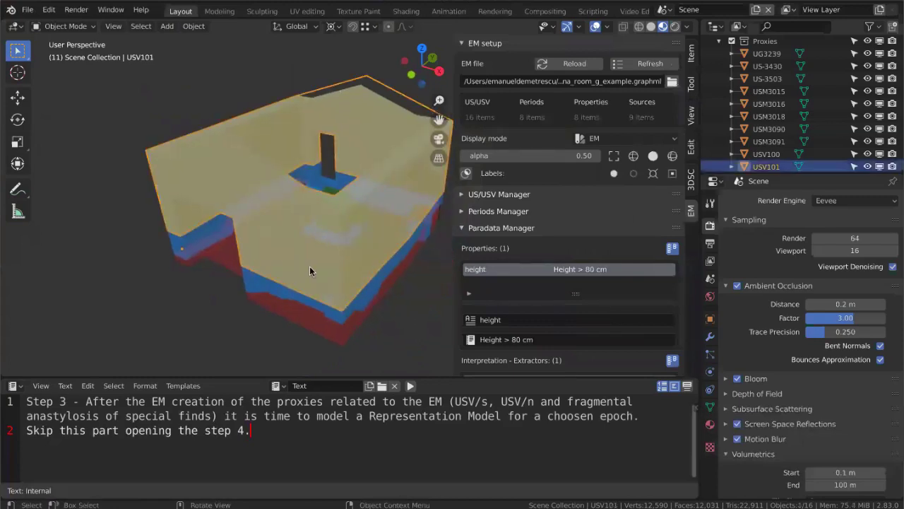
{"action": "scroll", "coordinate": [623, 214], "scroll_direction": "down", "scroll_amount": 8}
{"action": "scroll", "coordinate": [624, 214], "scroll_direction": "up", "scroll_amount": 8}
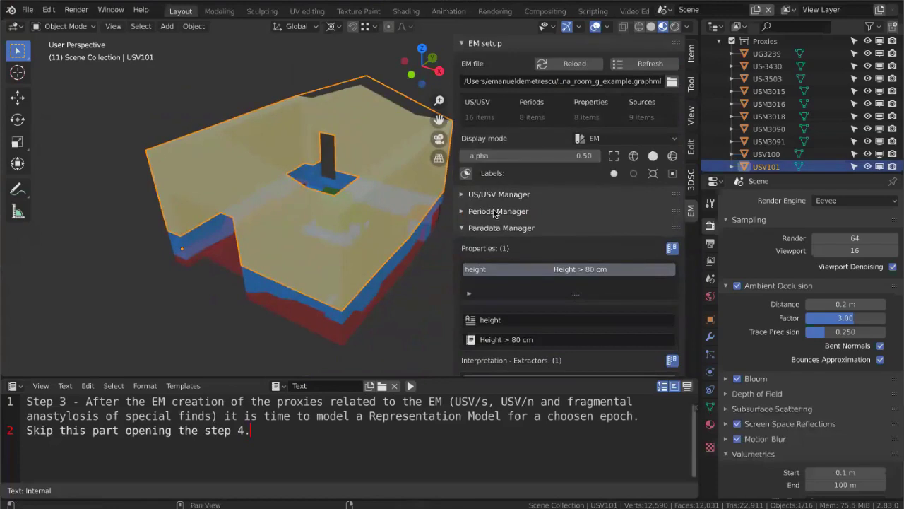
{"action": "left_click", "coordinate": [495, 211]}
{"action": "left_click", "coordinate": [494, 194]}
{"action": "scroll", "coordinate": [555, 183], "scroll_direction": "down", "scroll_amount": 1}
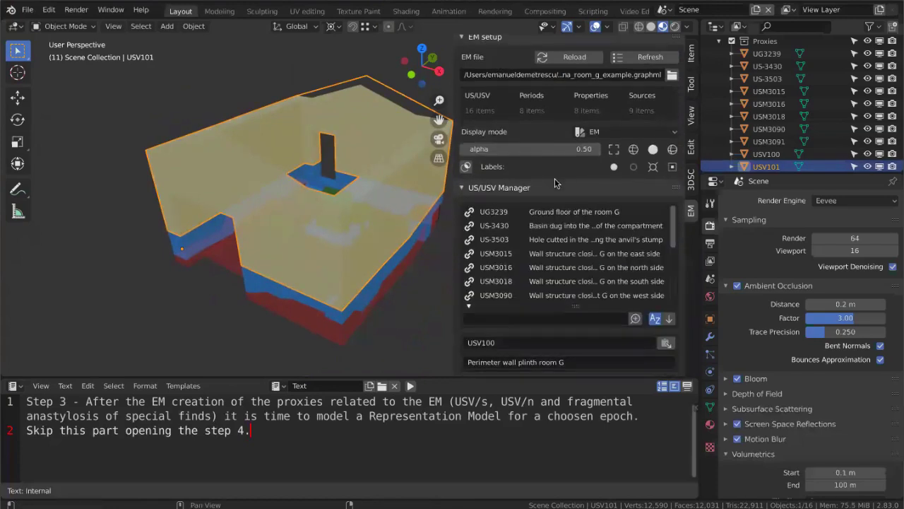
{"action": "scroll", "coordinate": [554, 180], "scroll_direction": "down", "scroll_amount": 3}
{"action": "left_click", "coordinate": [504, 360]}
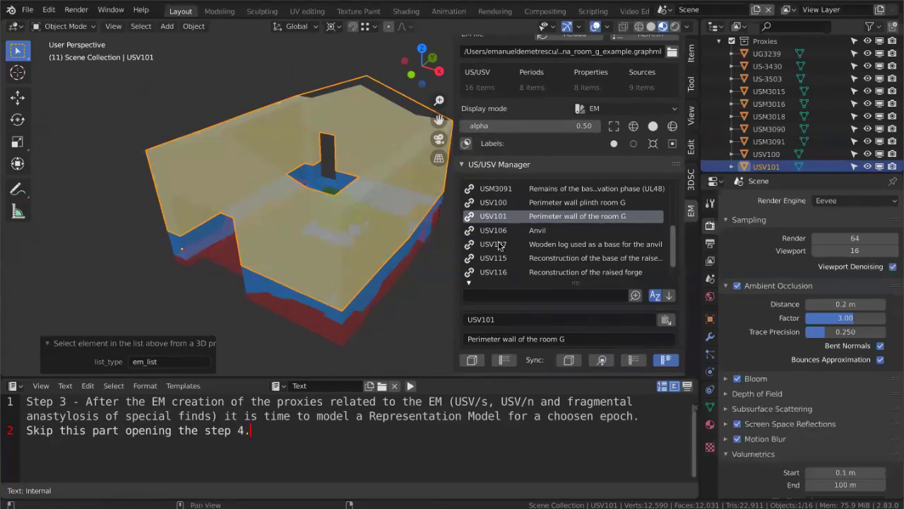
{"action": "scroll", "coordinate": [498, 245], "scroll_direction": "down", "scroll_amount": 2}
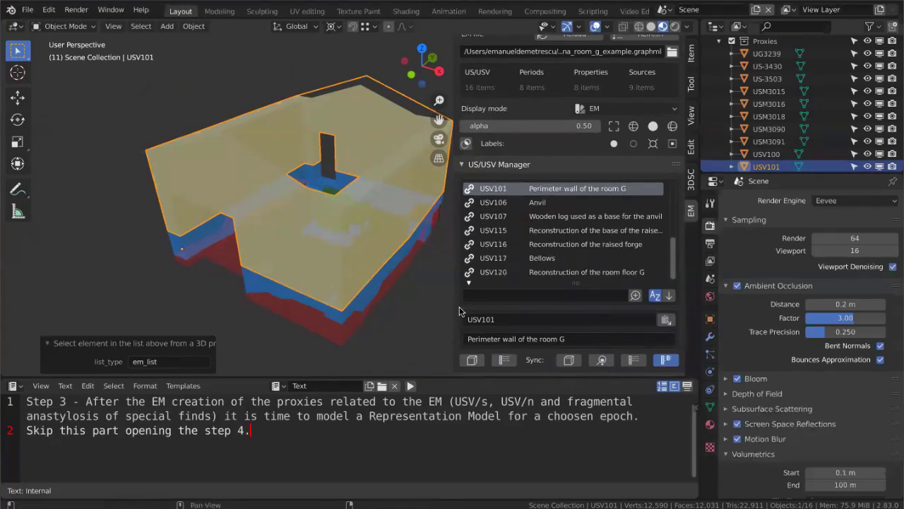
{"action": "scroll", "coordinate": [459, 311], "scroll_direction": "down", "scroll_amount": 15}
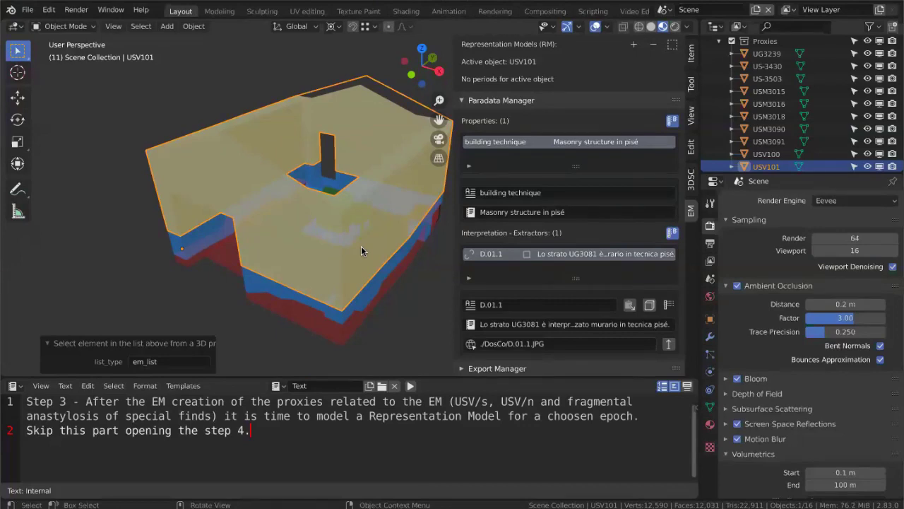
{"action": "left_click", "coordinate": [28, 9]}
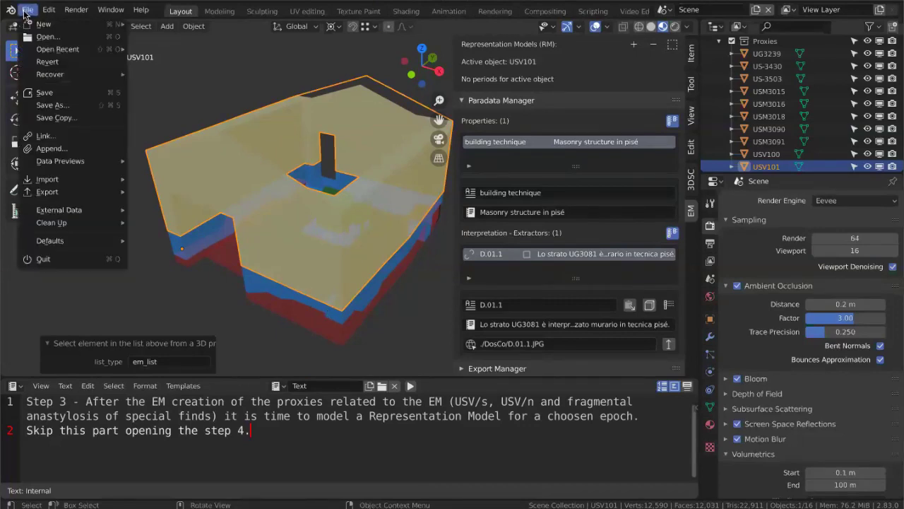
Open Fucina_room_G_example_step4.blend, discarding changes to the step 3 scene.
{"action": "left_click", "coordinate": [74, 38]}
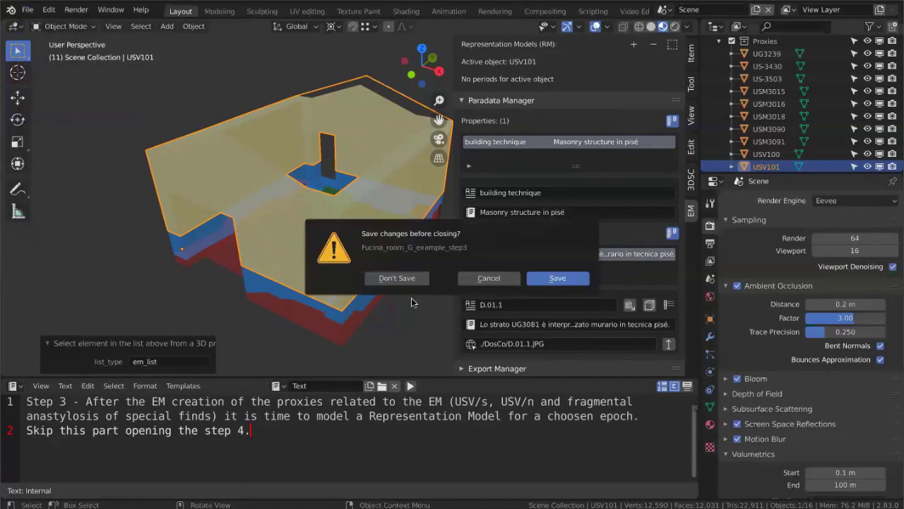
{"action": "left_click", "coordinate": [390, 281]}
{"action": "double_click", "coordinate": [384, 196]}
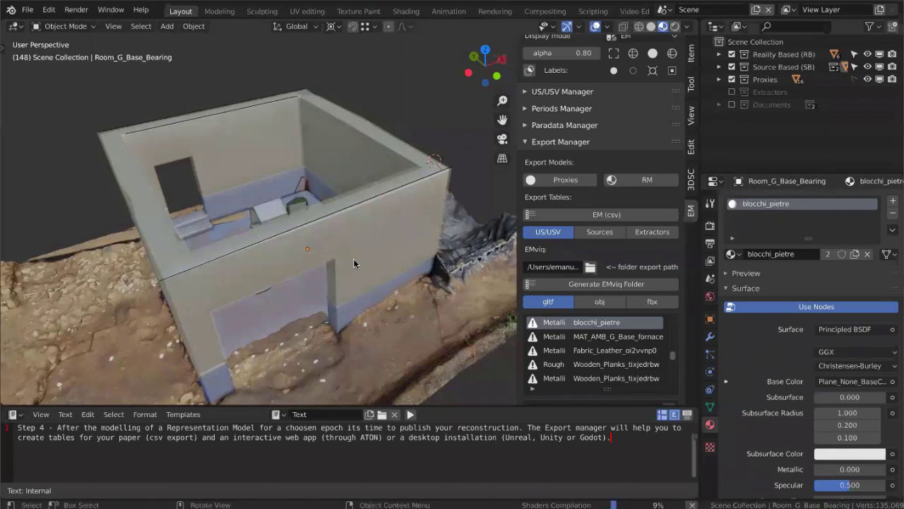
Exclude the Reality Based, Source Based and Proxies collections in the Outliner.
{"action": "scroll", "coordinate": [387, 195], "scroll_direction": "left", "scroll_amount": 10}
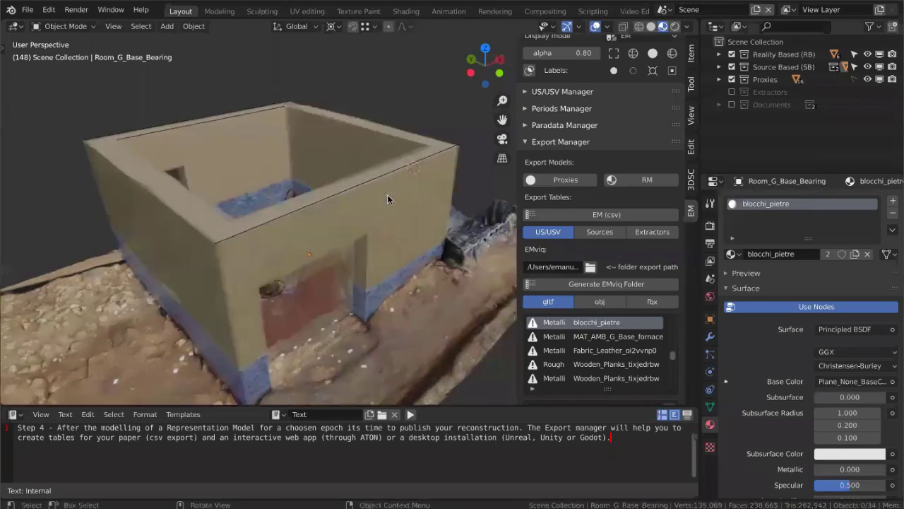
{"action": "scroll", "coordinate": [452, 150], "scroll_direction": "down", "scroll_amount": 3, "text": "shift"}
{"action": "scroll", "coordinate": [451, 151], "scroll_direction": "down", "scroll_amount": 2}
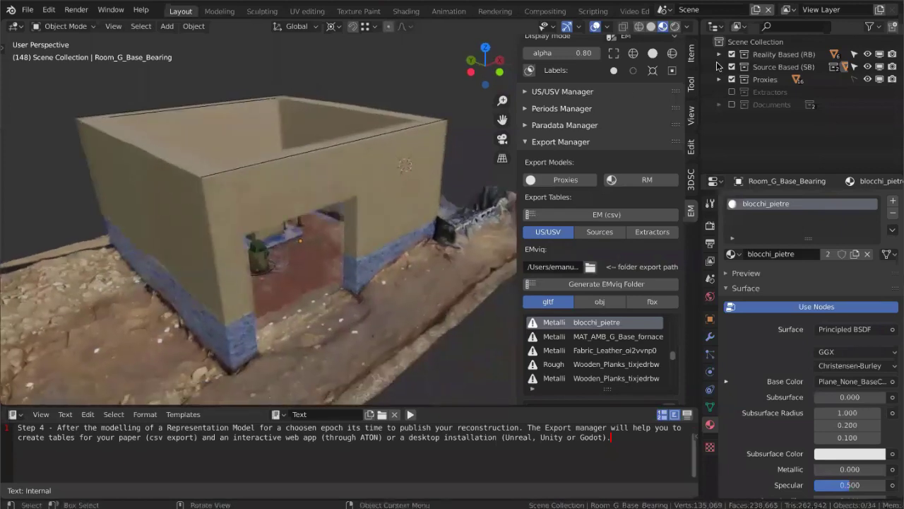
{"action": "left_click_drag", "start_coordinate": [732, 55], "coordinate": [732, 79]}
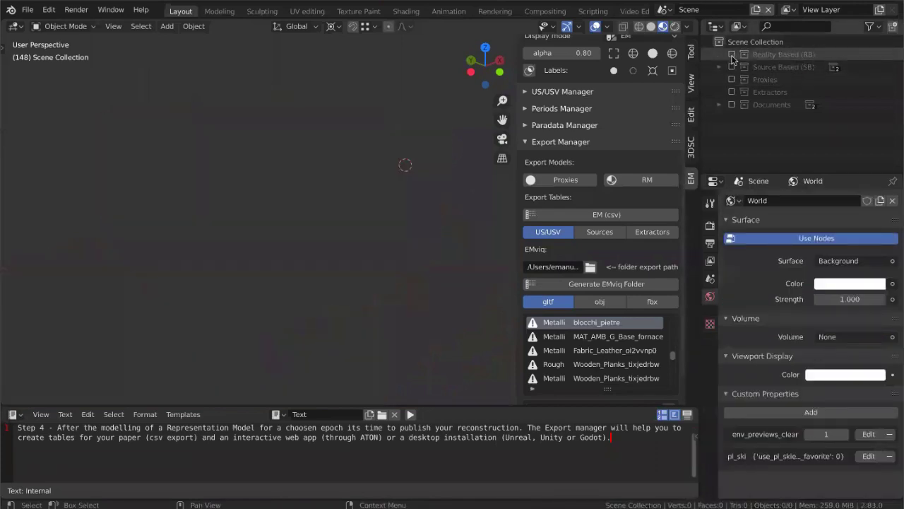
Toggle Reality Based, Proxies and Source Based visibility so only Source Based stays shown.
{"action": "left_click", "coordinate": [732, 55]}
{"action": "scroll", "coordinate": [287, 196], "scroll_direction": "down", "scroll_amount": 2}
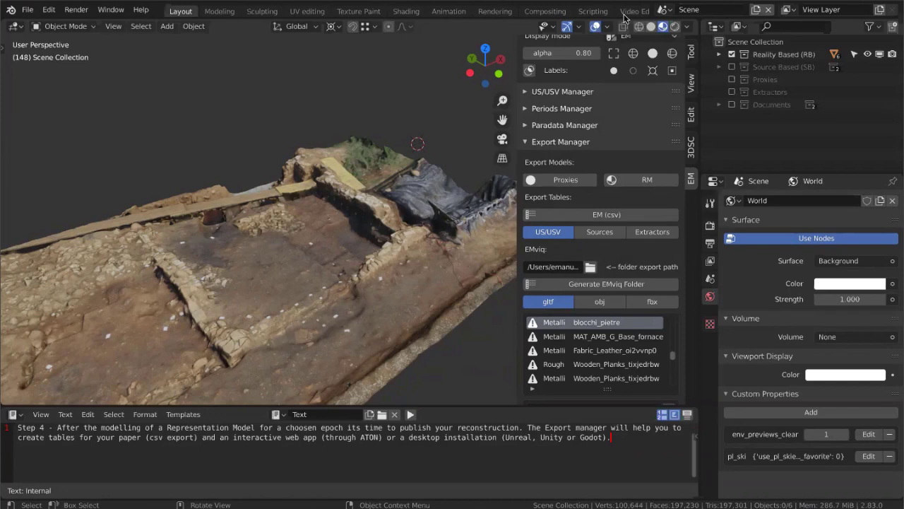
{"action": "left_click", "coordinate": [732, 55]}
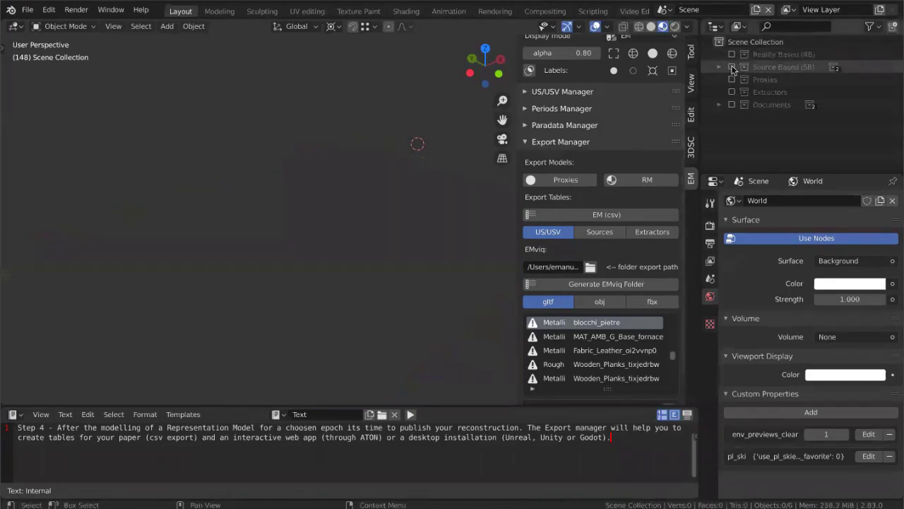
{"action": "left_click", "coordinate": [732, 79]}
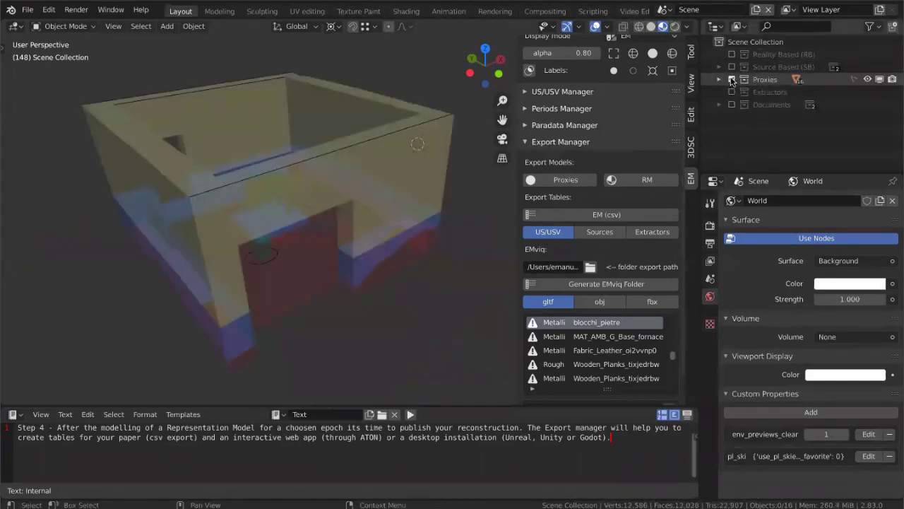
{"action": "left_click", "coordinate": [732, 67]}
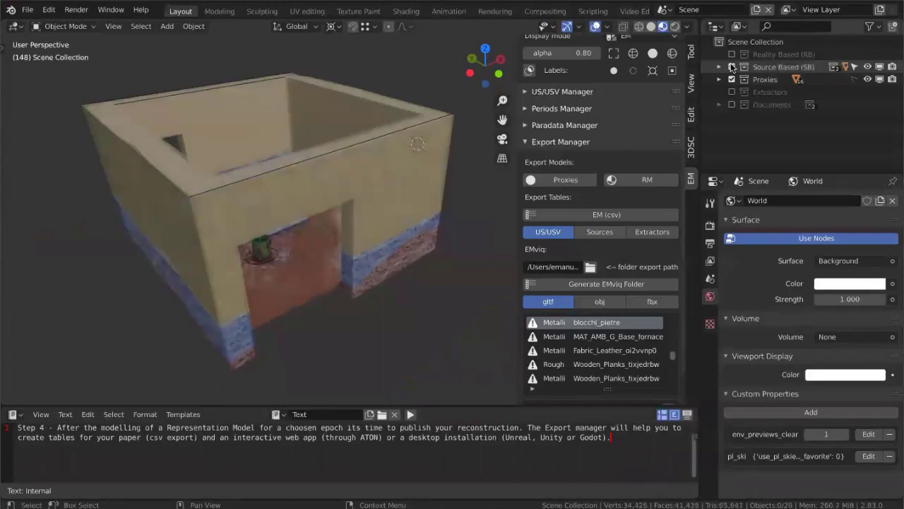
{"action": "left_click", "coordinate": [732, 79]}
{"action": "scroll", "coordinate": [387, 252], "scroll_direction": "left", "scroll_amount": 5}
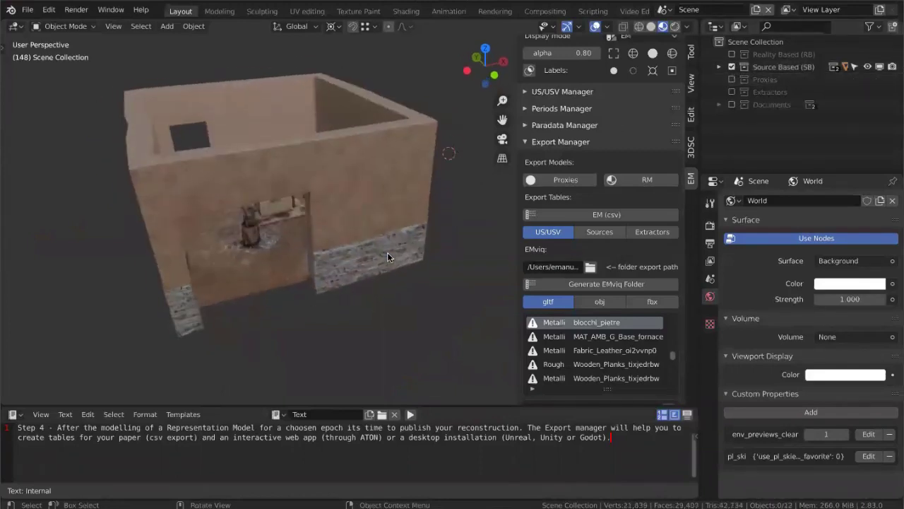
{"action": "scroll", "coordinate": [387, 252], "scroll_direction": "up", "scroll_amount": 5}
{"action": "scroll", "coordinate": [387, 252], "scroll_direction": "left", "scroll_amount": 5}
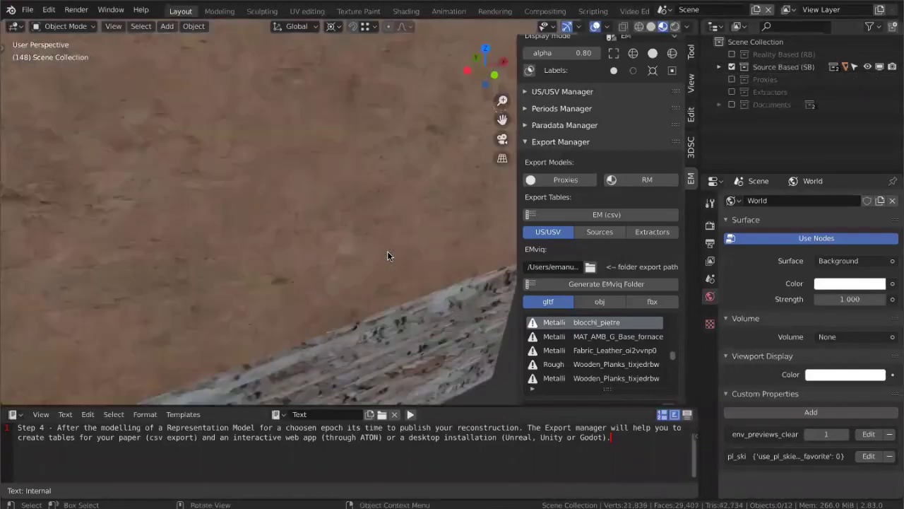
{"action": "scroll", "coordinate": [387, 256], "scroll_direction": "left", "scroll_amount": 5}
{"action": "scroll", "coordinate": [387, 256], "scroll_direction": "up", "scroll_amount": 3, "text": "shift"}
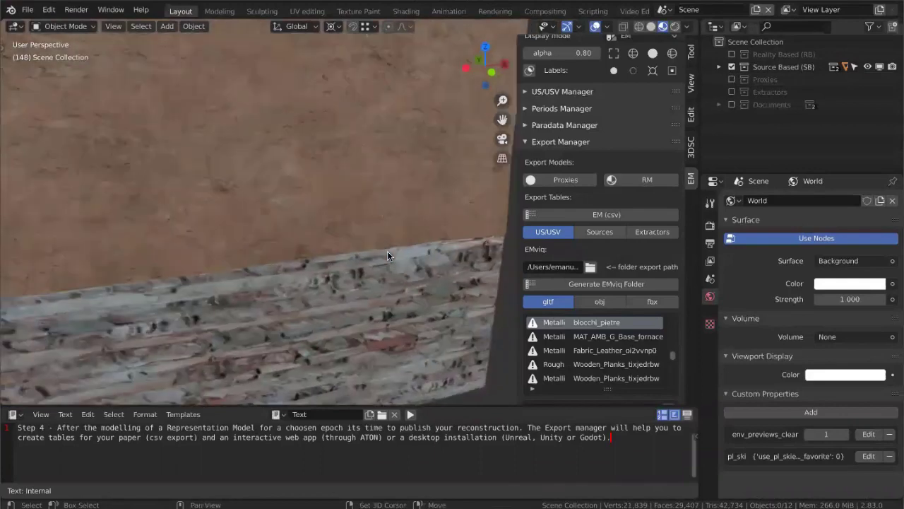
{"action": "scroll", "coordinate": [387, 252], "scroll_direction": "down", "scroll_amount": 5}
{"action": "scroll", "coordinate": [275, 252], "scroll_direction": "left", "scroll_amount": 5}
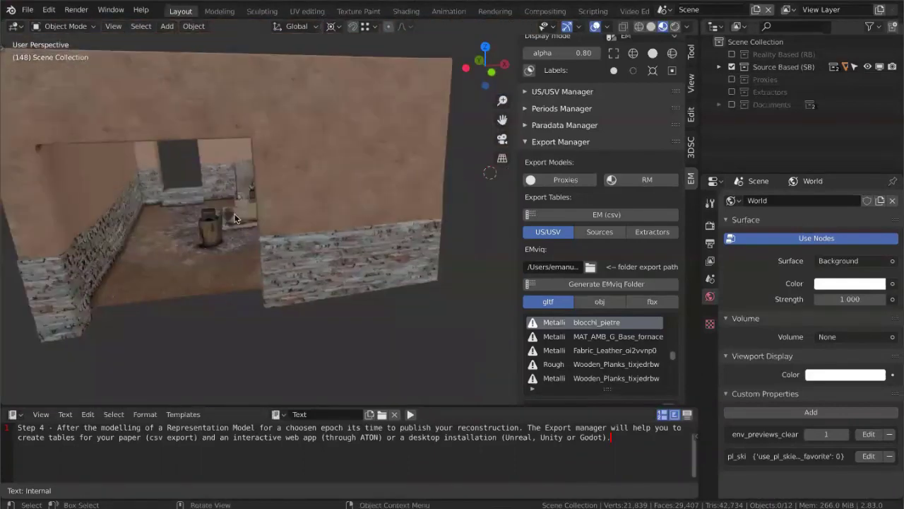
{"action": "scroll", "coordinate": [214, 268], "scroll_direction": "up", "scroll_amount": 10}
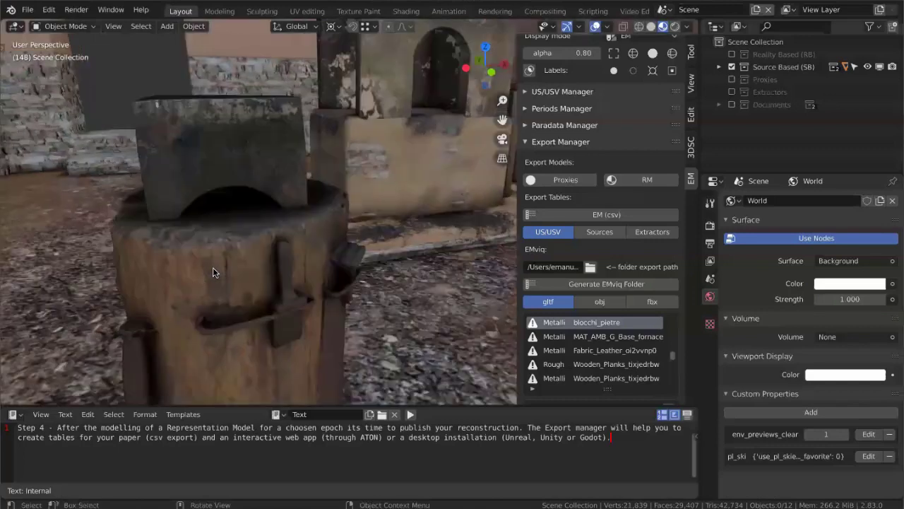
{"action": "scroll", "coordinate": [214, 272], "scroll_direction": "left", "scroll_amount": 3}
{"action": "scroll", "coordinate": [214, 277], "scroll_direction": "left", "scroll_amount": 2}
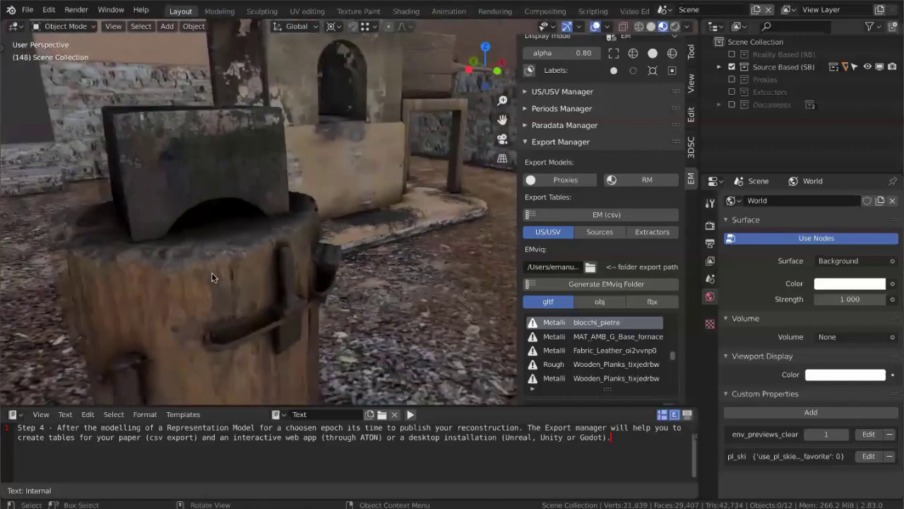
{"action": "scroll", "coordinate": [212, 279], "scroll_direction": "left", "scroll_amount": 3, "text": "shift"}
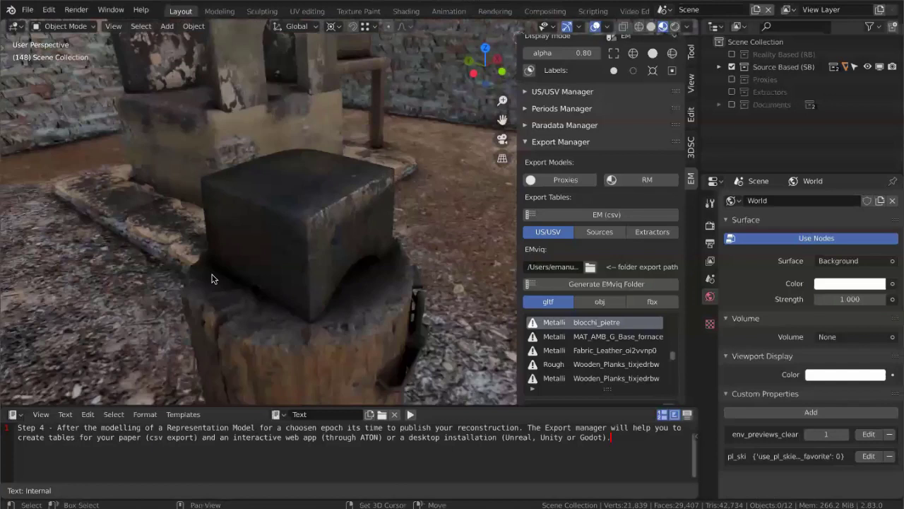
{"action": "scroll", "coordinate": [212, 280], "scroll_direction": "left", "scroll_amount": 5}
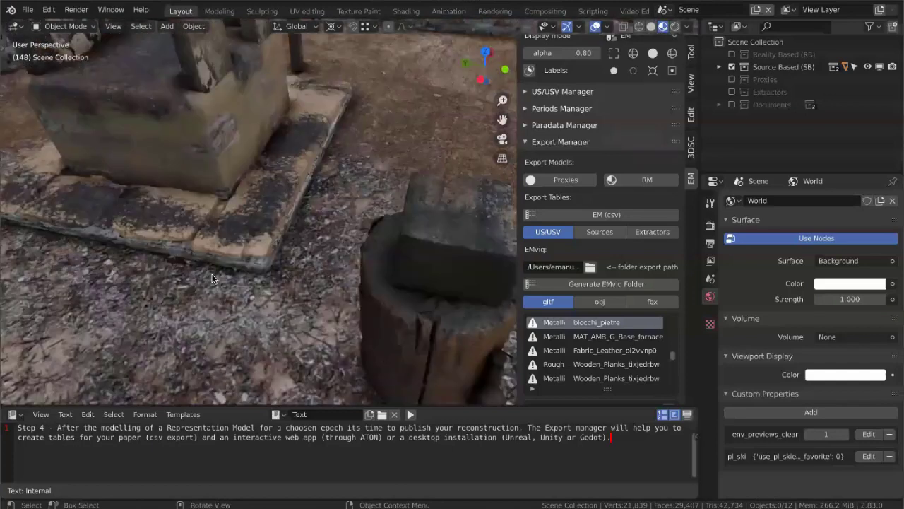
{"action": "scroll", "coordinate": [268, 319], "scroll_direction": "down", "scroll_amount": 3}
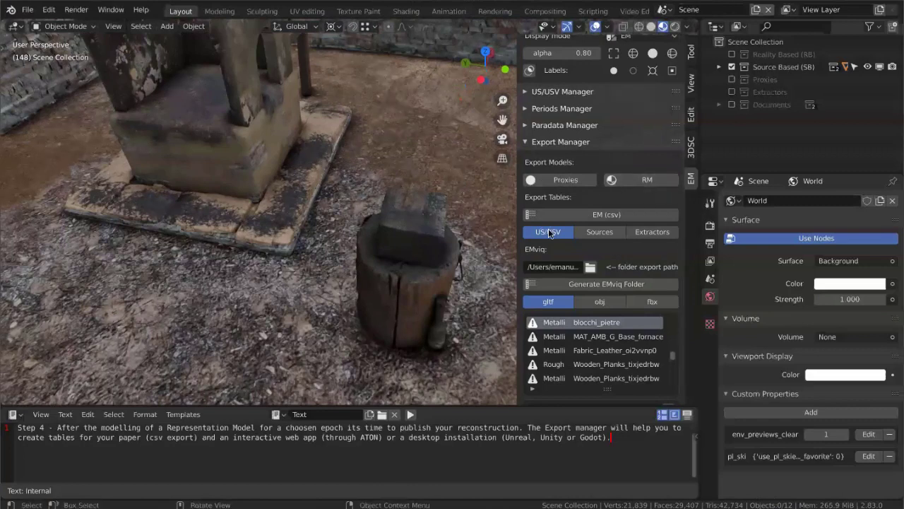
{"action": "left_click", "coordinate": [552, 103]}
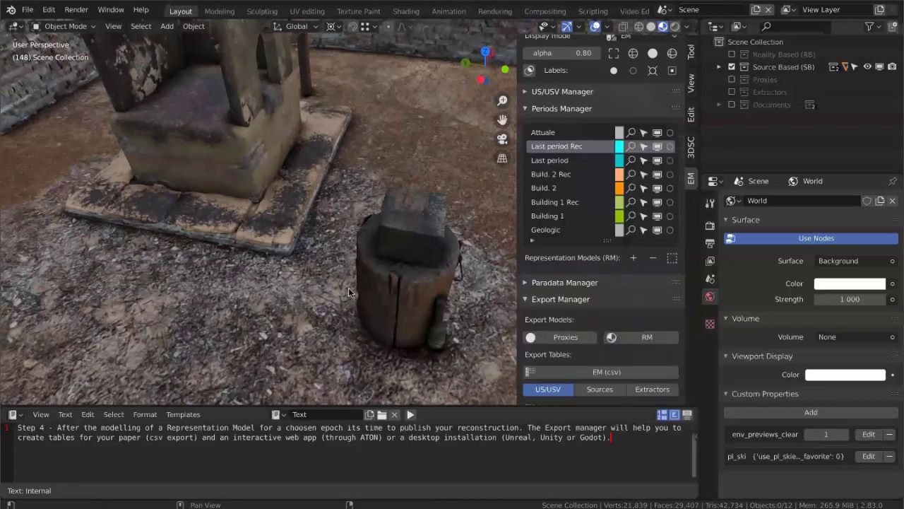
{"action": "left_click", "coordinate": [297, 232]}
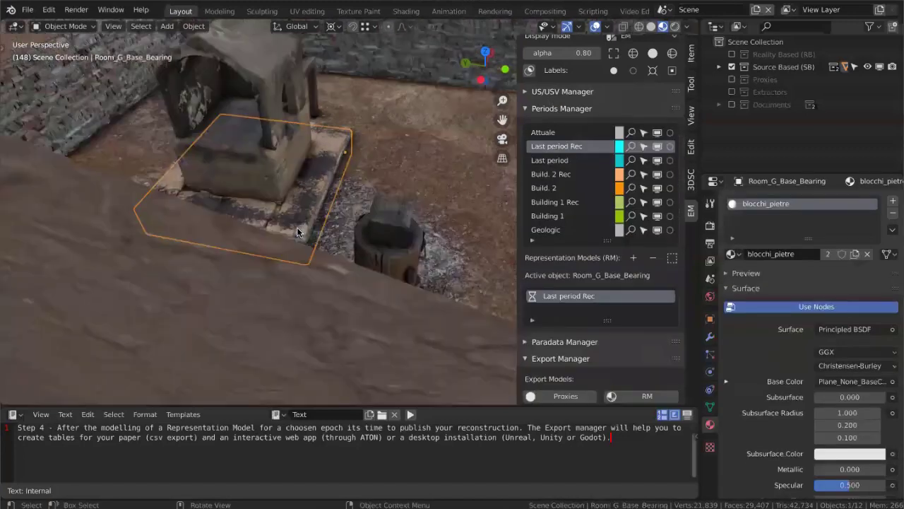
{"action": "scroll", "coordinate": [298, 231], "scroll_direction": "up", "scroll_amount": 2}
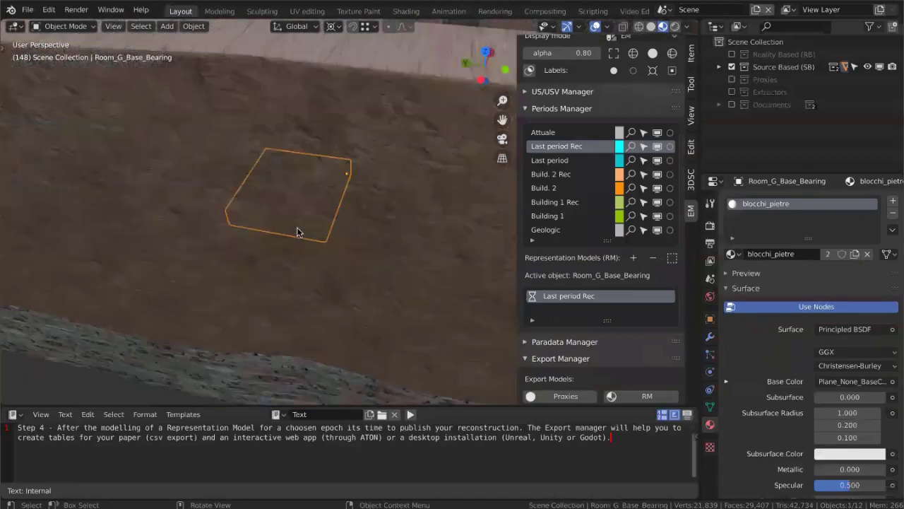
{"action": "scroll", "coordinate": [299, 113], "scroll_direction": "down", "scroll_amount": 2}
{"action": "middle_click_drag", "start_coordinate": [298, 113], "coordinate": [275, 148]}
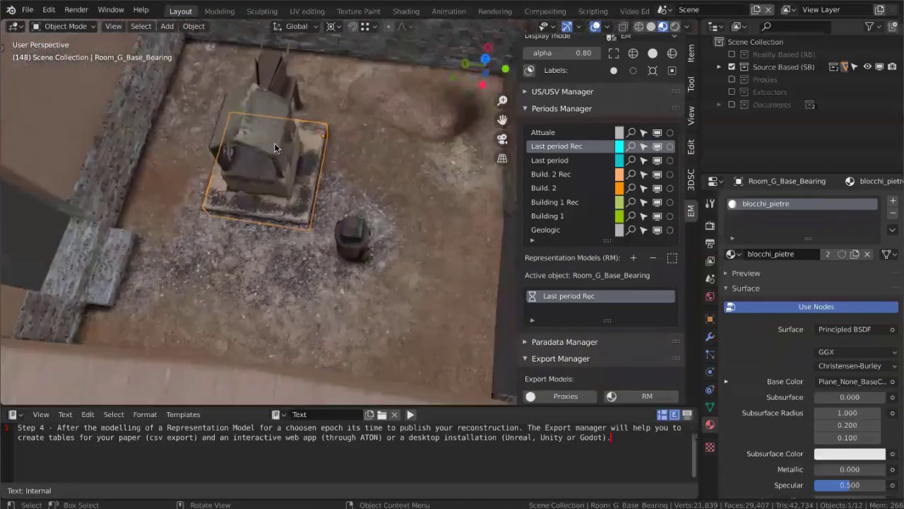
{"action": "left_click", "coordinate": [289, 86]}
{"action": "left_click", "coordinate": [277, 73]}
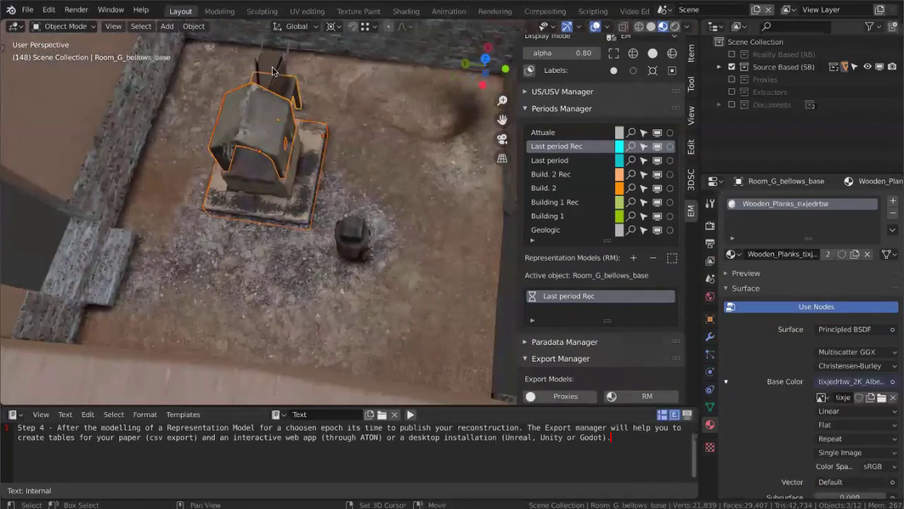
{"action": "left_click", "coordinate": [281, 89]}
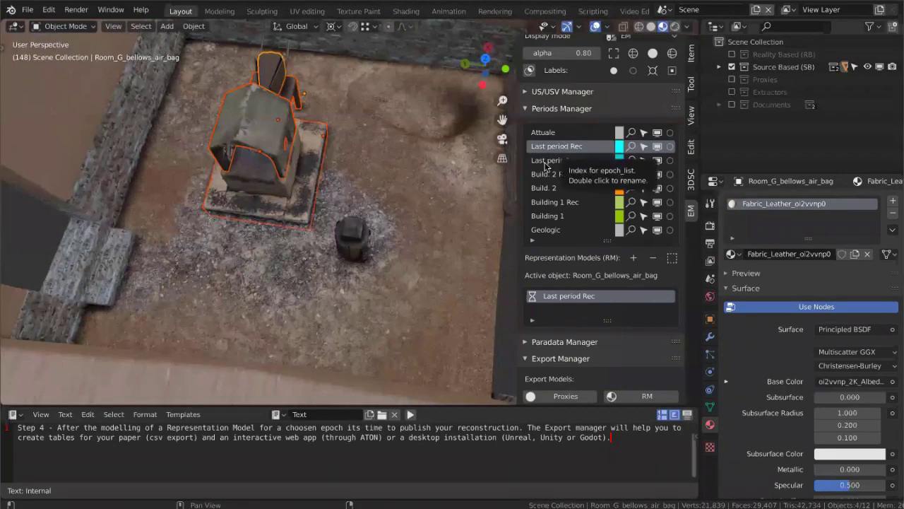
{"action": "left_click", "coordinate": [545, 162]}
{"action": "left_click", "coordinate": [539, 146]}
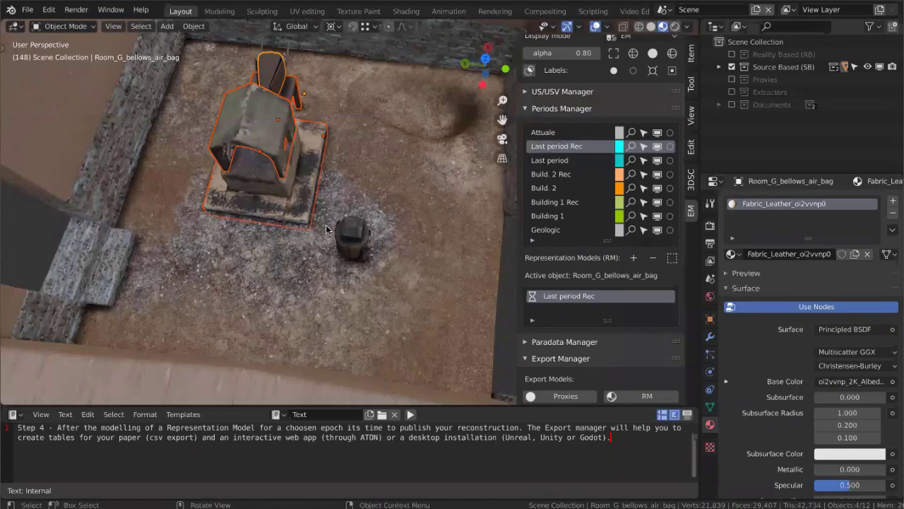
{"action": "left_click", "coordinate": [527, 109]}
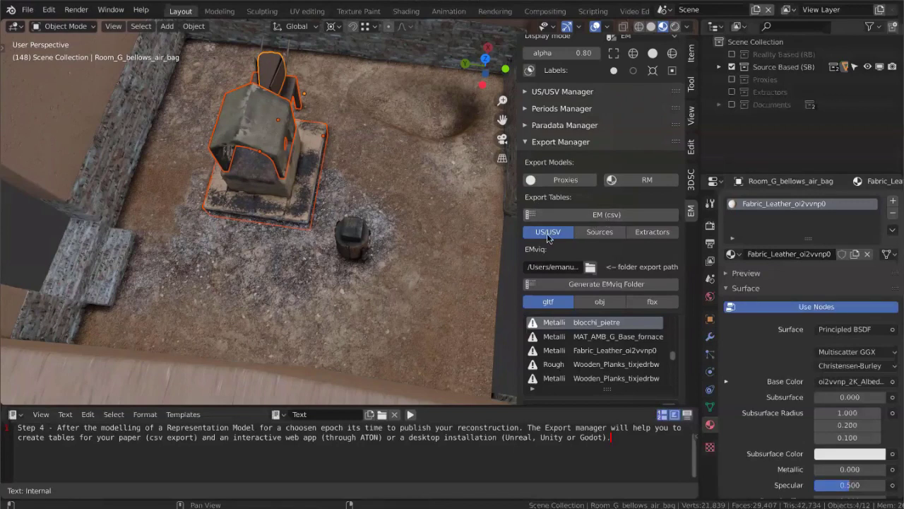
Export the US/USV table as CSV to Fucina_room_G_example_step4.csv.
{"action": "left_click", "coordinate": [602, 216]}
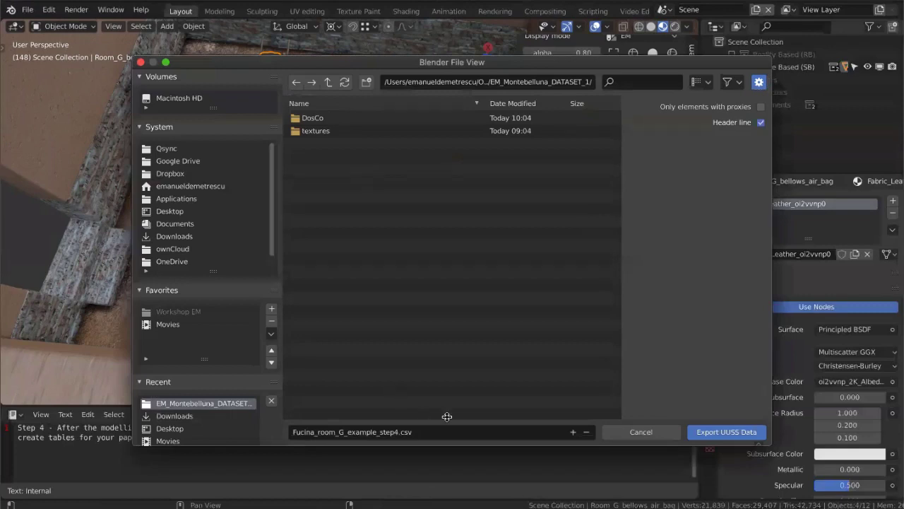
{"action": "left_click", "coordinate": [728, 432]}
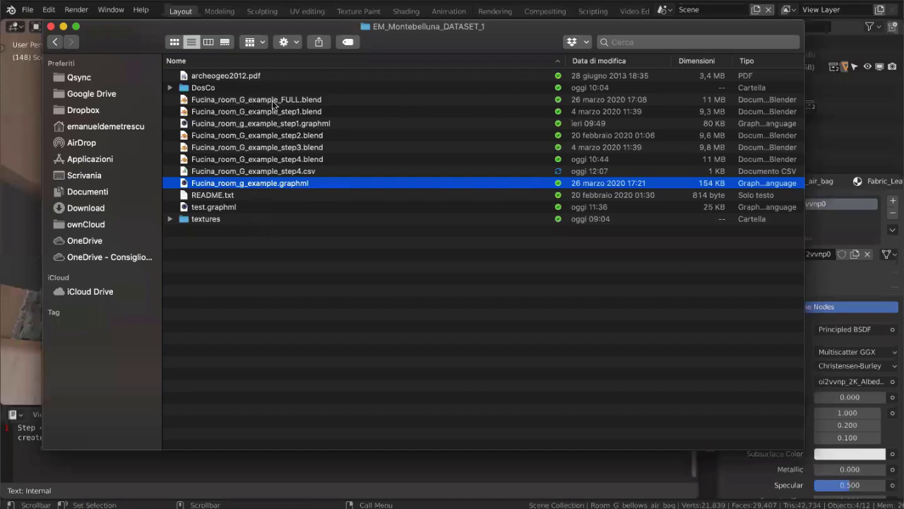
Open Fucina_room_G_example_step4.csv from the dataset folder in Numbers.
{"action": "left_click", "coordinate": [285, 170]}
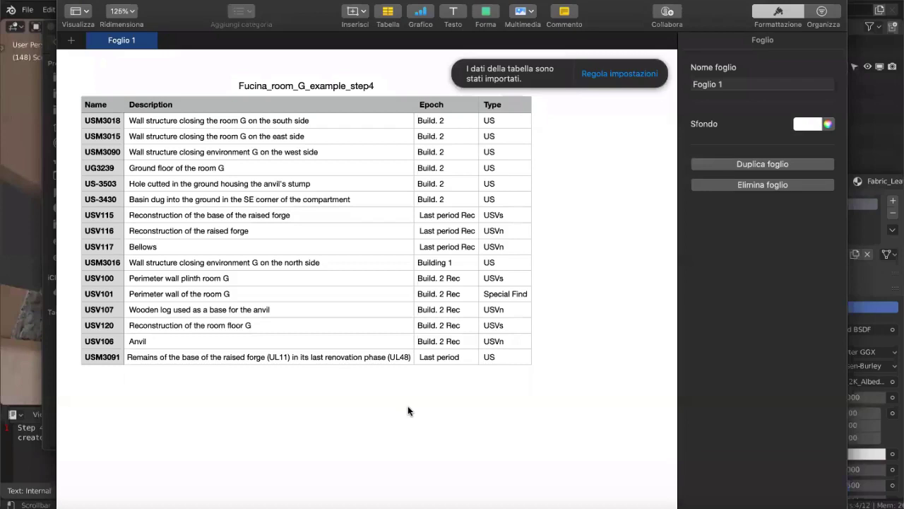
Bring the Finder dataset folder window back in front of Numbers.
{"action": "left_click", "coordinate": [49, 367]}
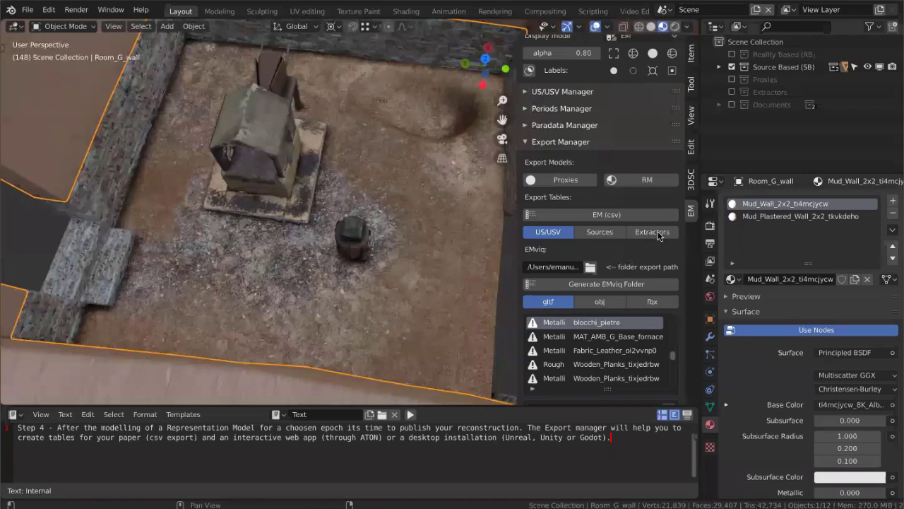
Set Export Manager to Extractors tables with obj EMviq format, then switch to Keynote.
{"action": "left_click", "coordinate": [29, 240]}
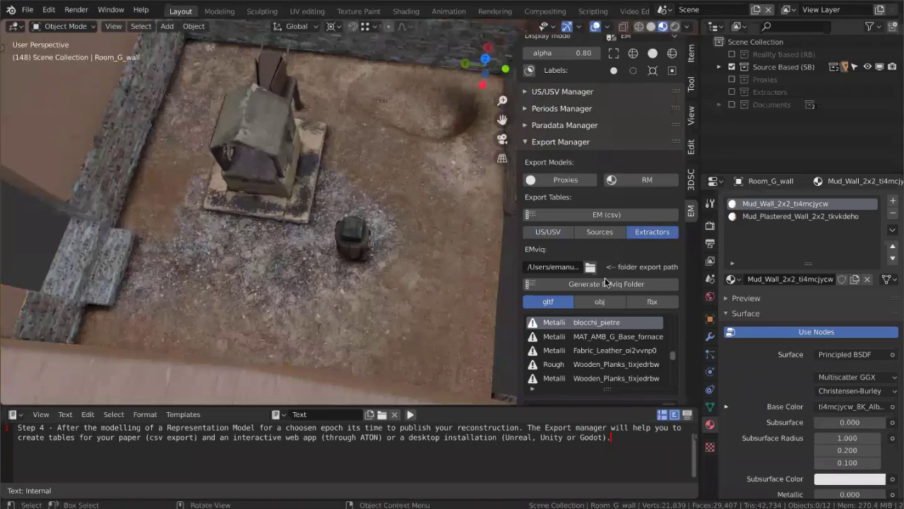
{"action": "scroll", "coordinate": [605, 283], "scroll_direction": "down", "scroll_amount": 2}
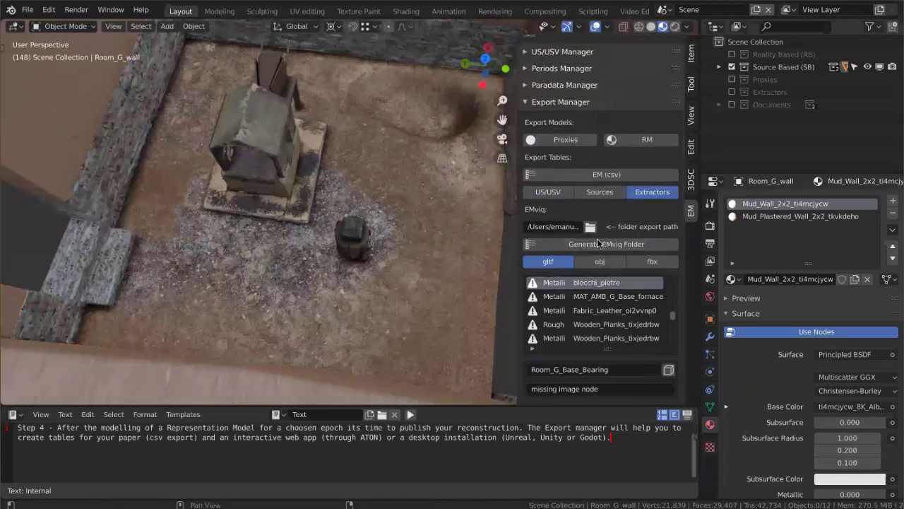
{"action": "left_click", "coordinate": [602, 264]}
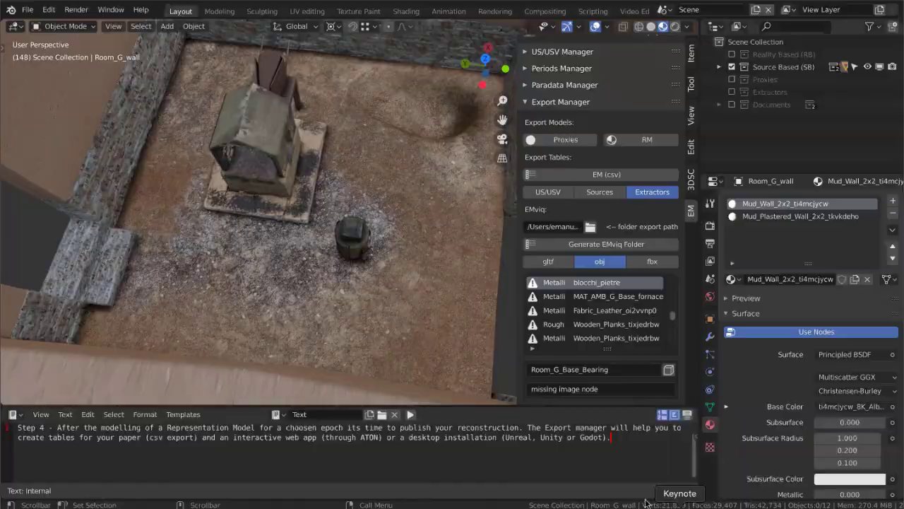
{"action": "left_click", "coordinate": [680, 503]}
{"action": "scroll", "coordinate": [74, 363], "scroll_direction": "down", "scroll_amount": 10}
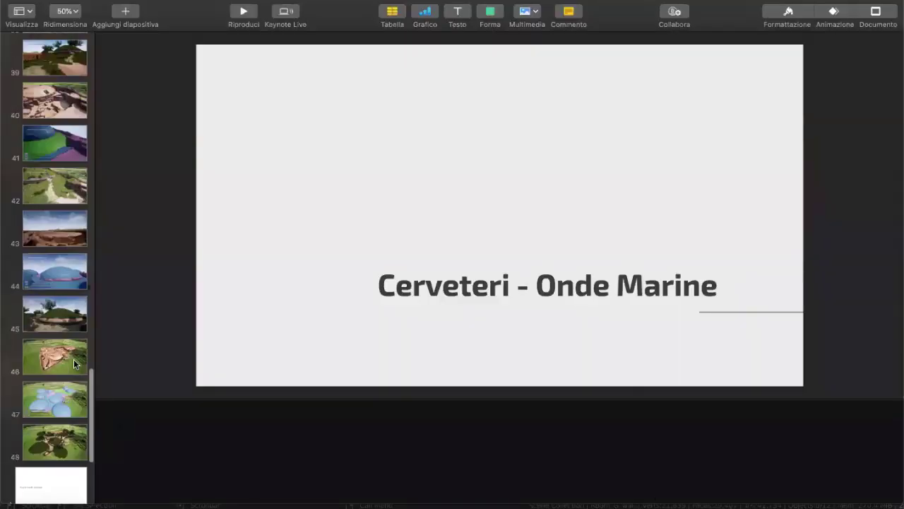
Shrink the notes pane and display slide 52, 'Links'.
{"action": "scroll", "coordinate": [45, 396], "scroll_direction": "down", "scroll_amount": 5}
{"action": "left_click", "coordinate": [52, 377]}
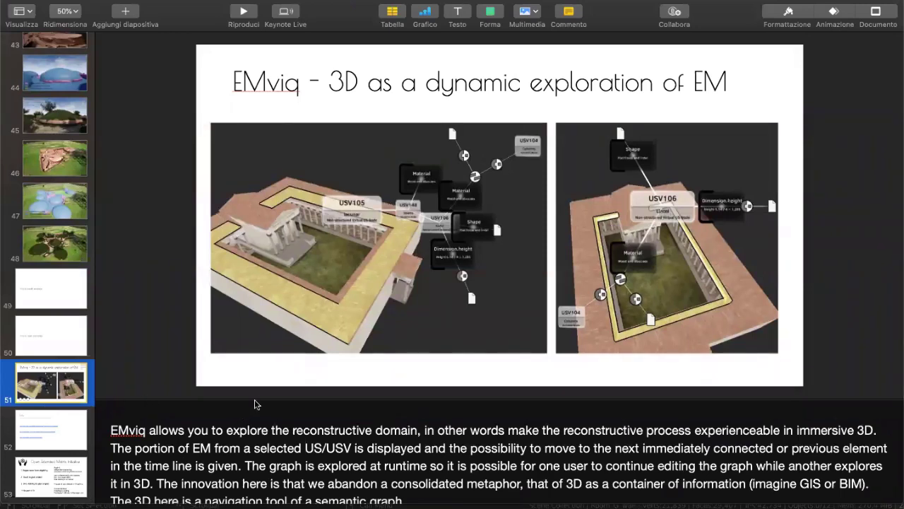
{"action": "left_click_drag", "start_coordinate": [256, 404], "coordinate": [259, 461]}
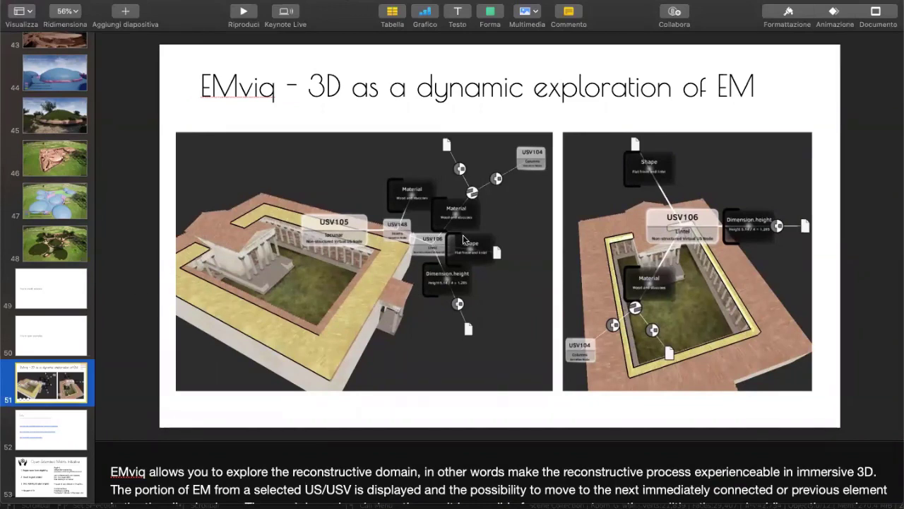
{"action": "left_click", "coordinate": [43, 434]}
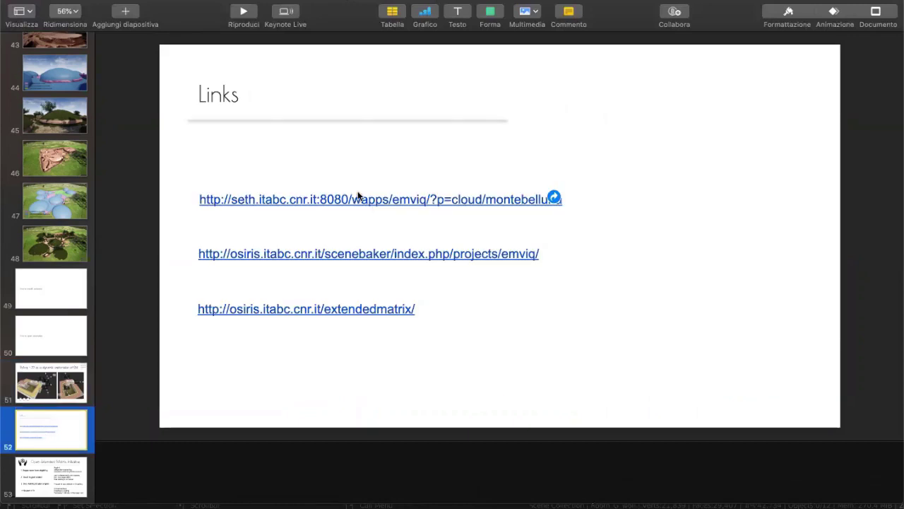
Open the first URL on the Links slide, dismissing the no-application alert.
{"action": "left_click", "coordinate": [380, 200]}
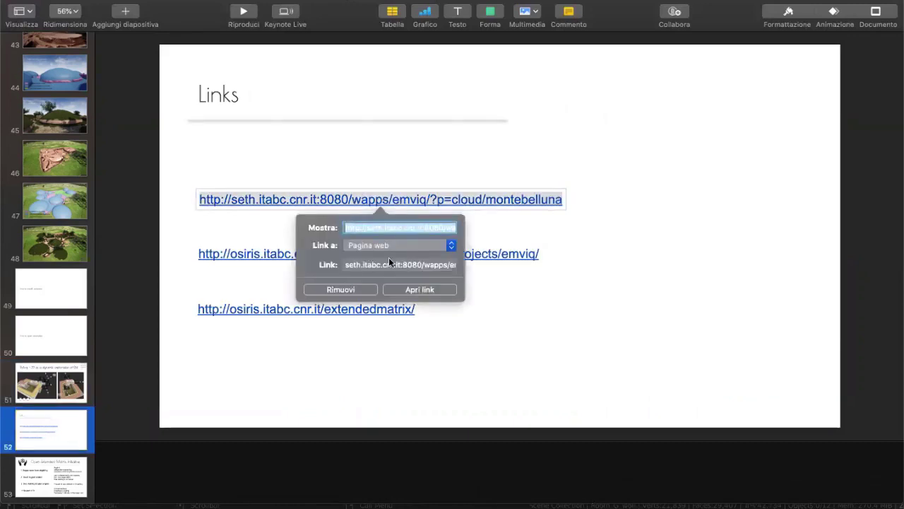
{"action": "left_click", "coordinate": [422, 290]}
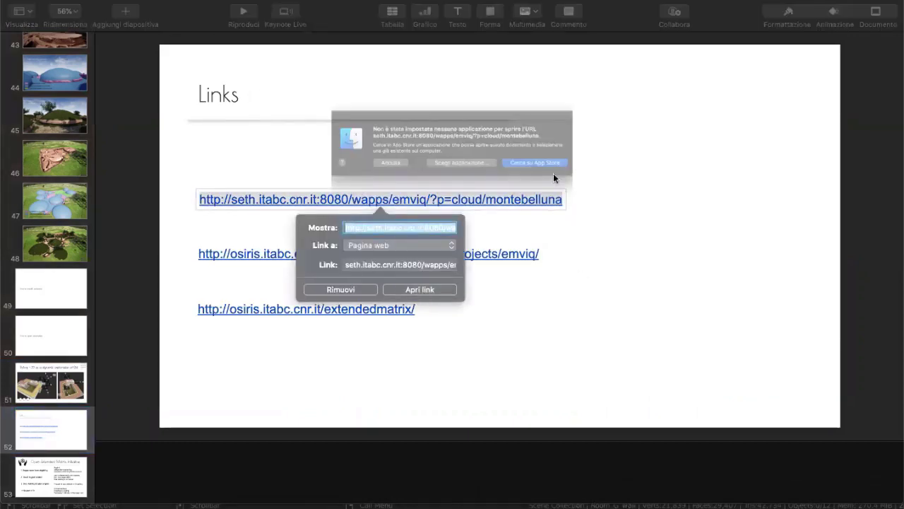
{"action": "left_click", "coordinate": [369, 172]}
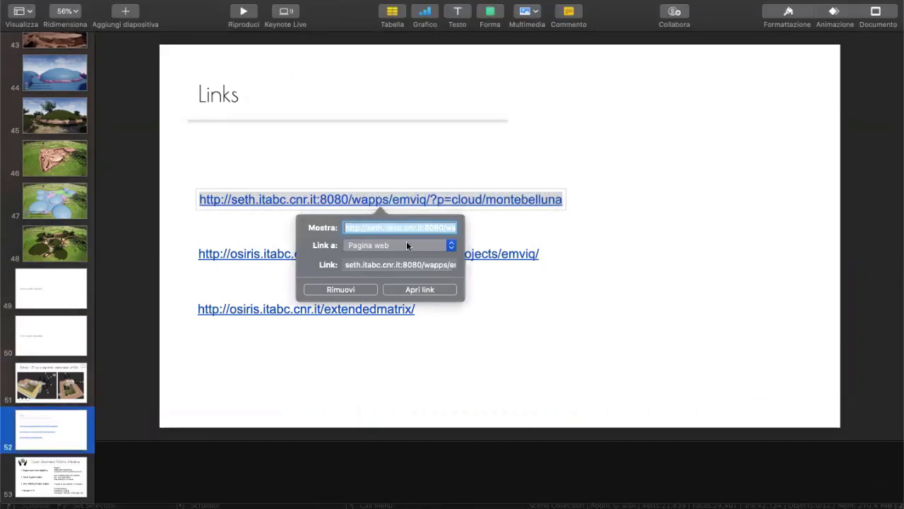
{"action": "left_click", "coordinate": [603, 270]}
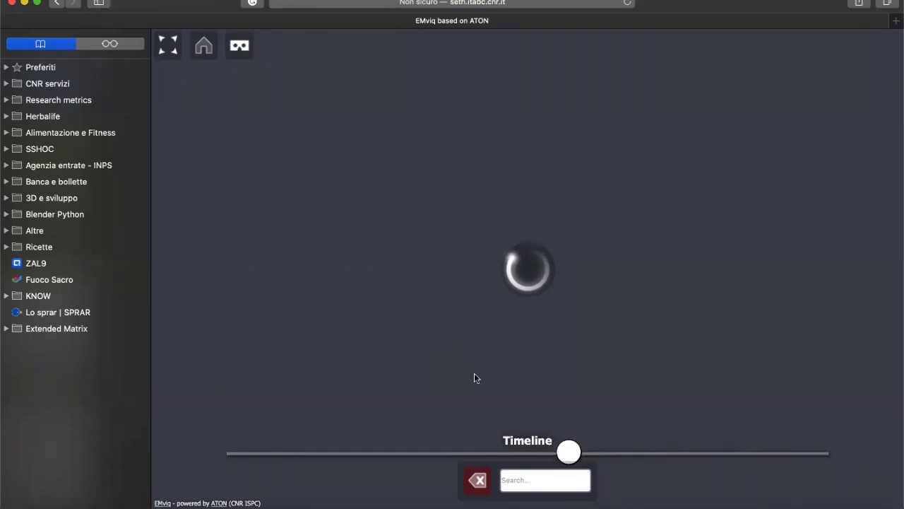
Hide Safari's bookmarks sidebar and close the OneDrive panel.
{"action": "left_click", "coordinate": [99, 2]}
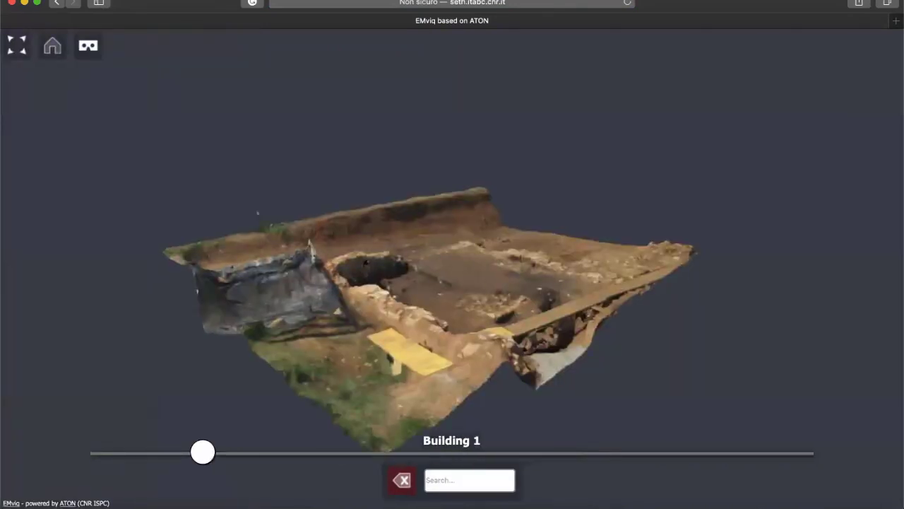
{"action": "left_click", "coordinate": [539, 3]}
{"action": "left_click", "coordinate": [602, 364]}
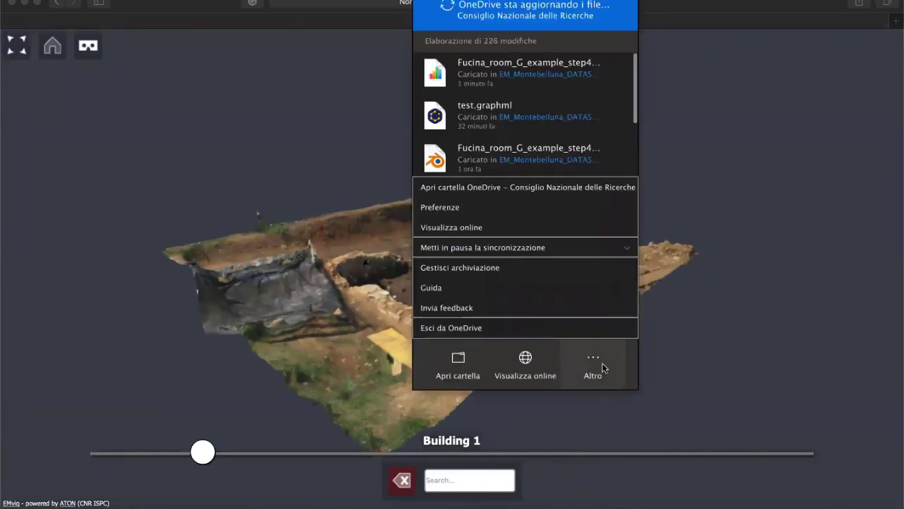
{"action": "left_click", "coordinate": [600, 250]}
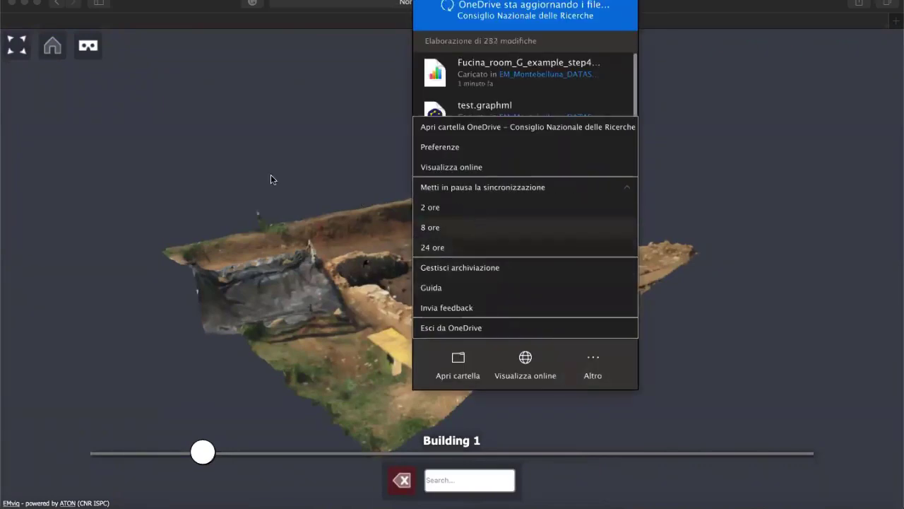
{"action": "left_click", "coordinate": [393, 229]}
Step the EMviq timeline through Building 1 Rec and Build. 2 to Build. 2 Rec.
{"action": "left_click_drag", "start_coordinate": [407, 289], "coordinate": [375, 316]}
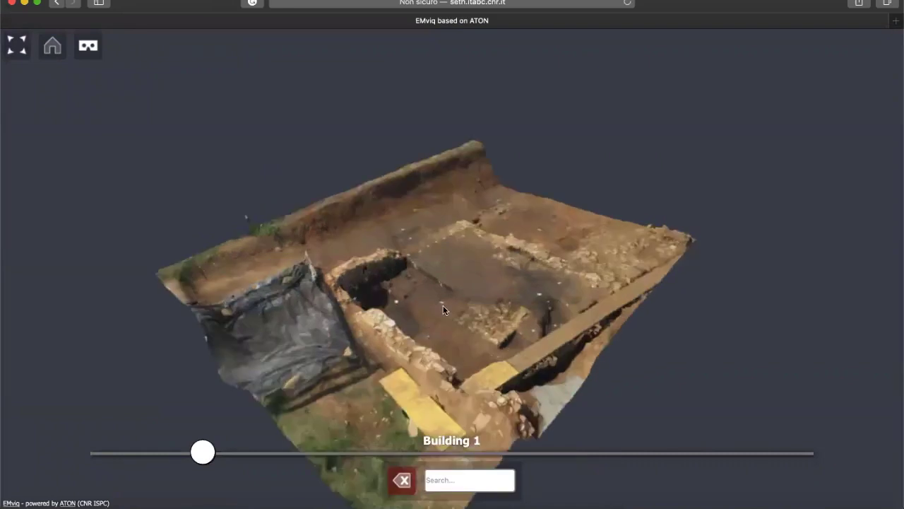
{"action": "left_click_drag", "start_coordinate": [474, 311], "coordinate": [477, 298]}
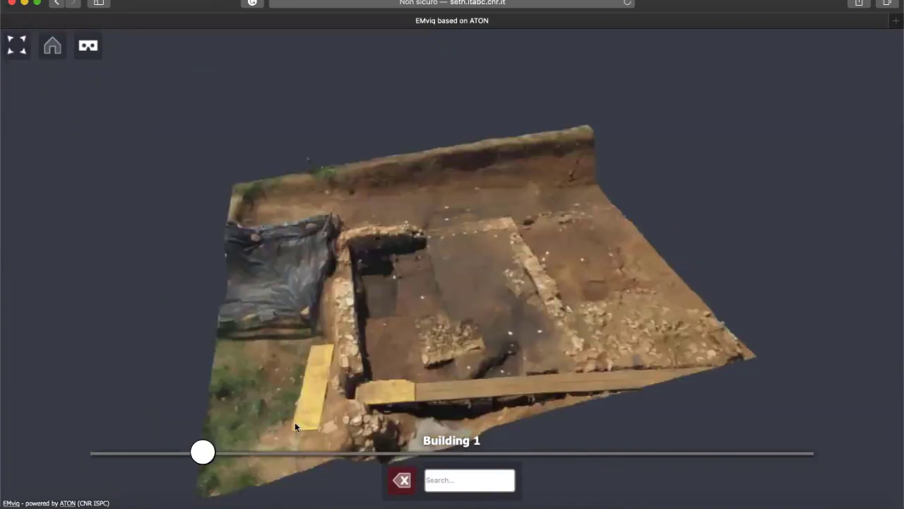
{"action": "left_click", "coordinate": [302, 453]}
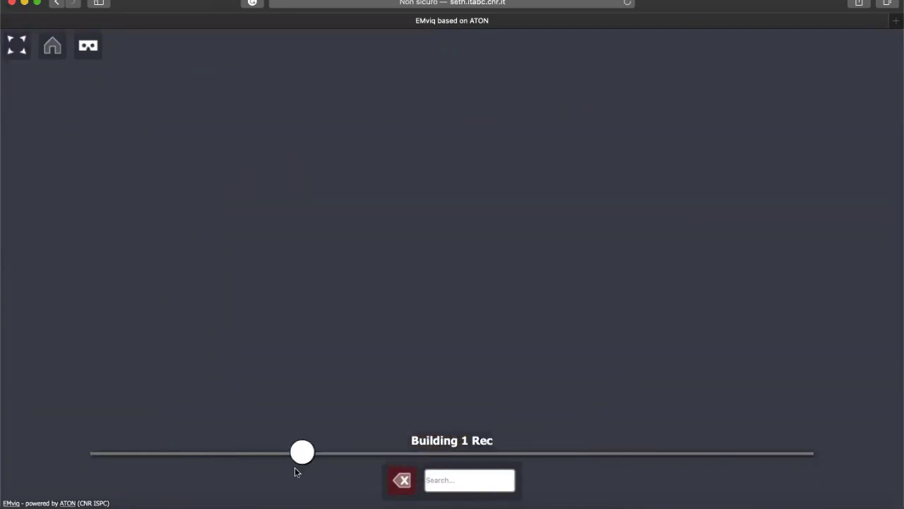
{"action": "left_click", "coordinate": [402, 453]}
{"action": "mouse_move", "coordinate": [429, 225]}
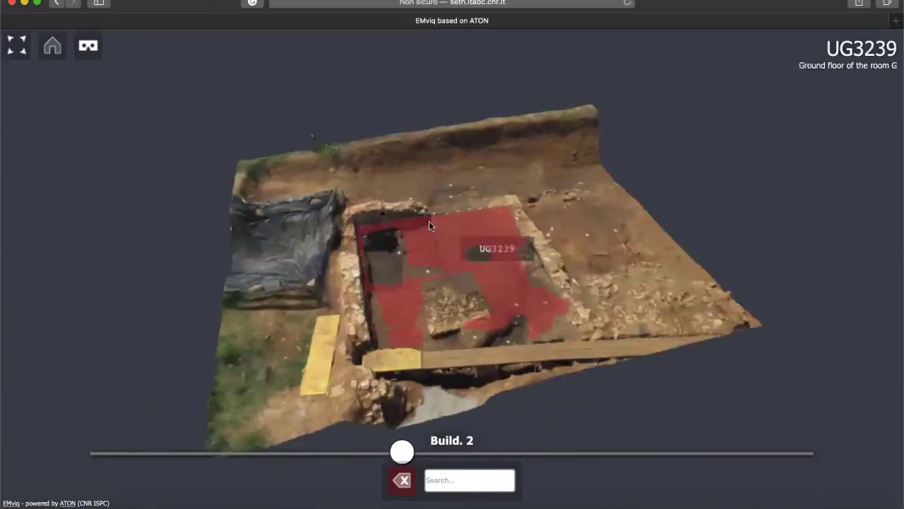
{"action": "left_click_drag", "start_coordinate": [346, 306], "coordinate": [484, 454]}
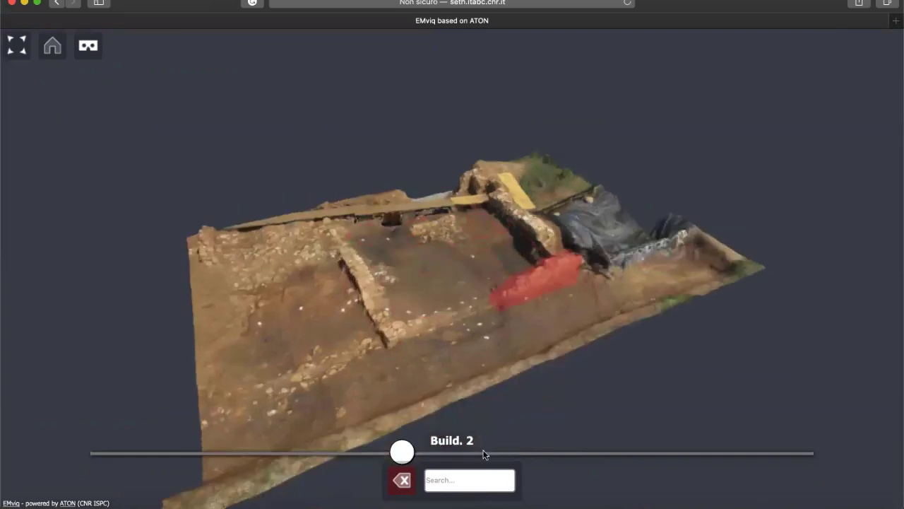
{"action": "left_click", "coordinate": [502, 453]}
Inspect proxies UG3239, USV106, USV116 and USV107, then quit Safari.
{"action": "double_click", "coordinate": [485, 281]}
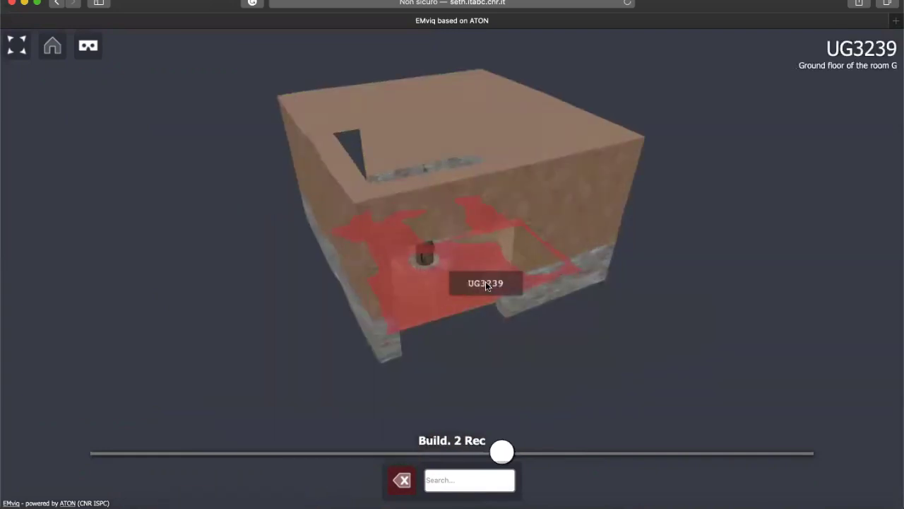
{"action": "double_click", "coordinate": [360, 192]}
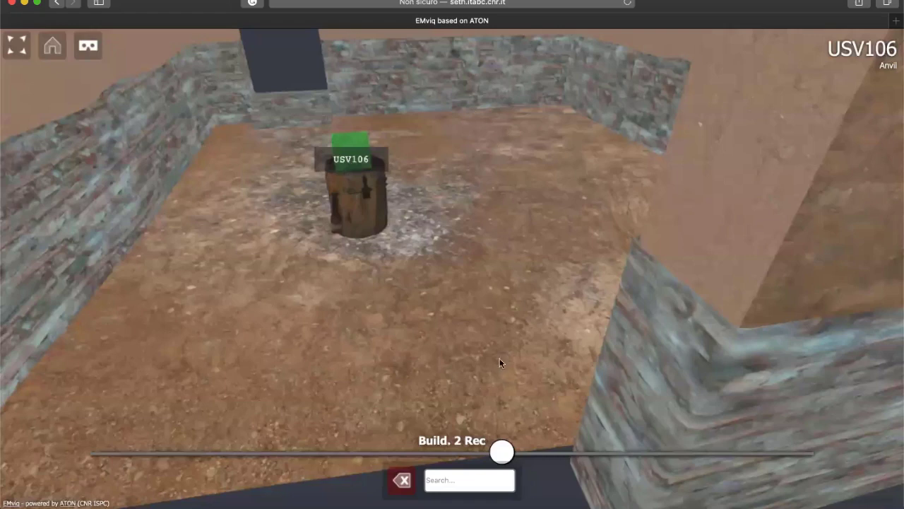
{"action": "double_click", "coordinate": [526, 416]}
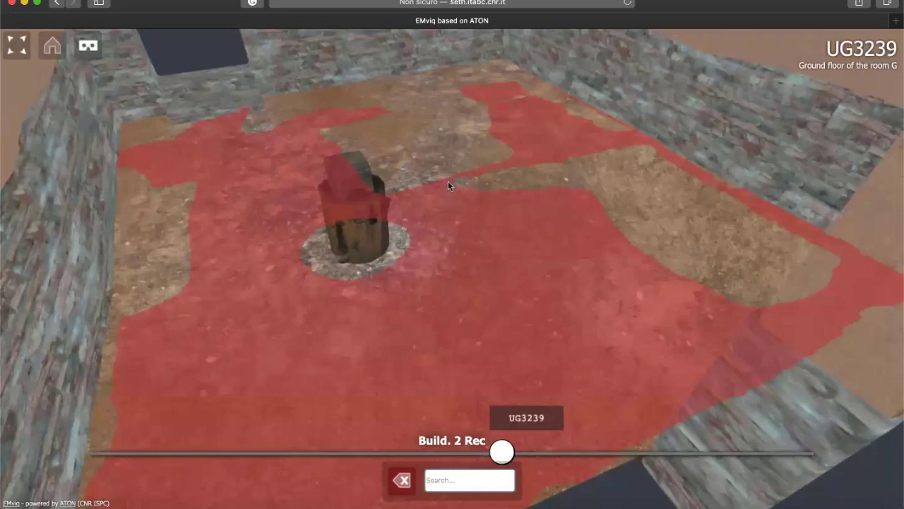
{"action": "double_click", "coordinate": [384, 244]}
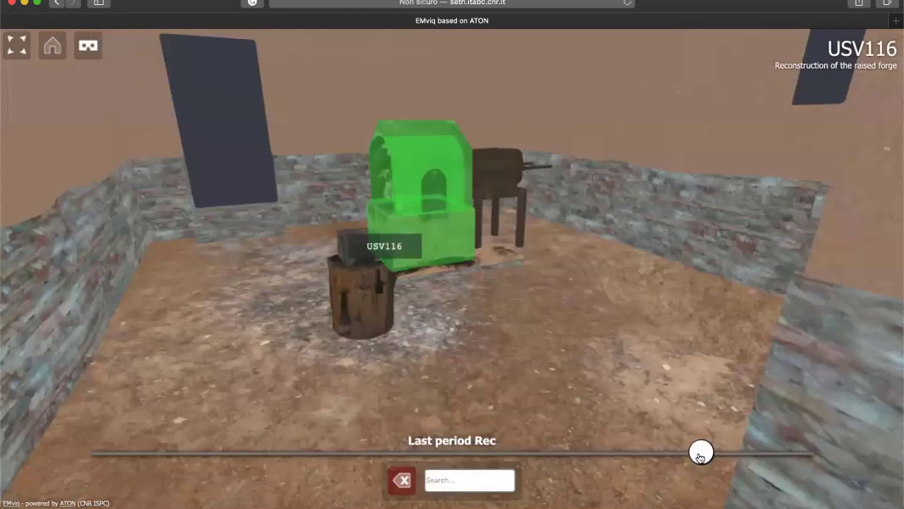
{"action": "double_click", "coordinate": [368, 285]}
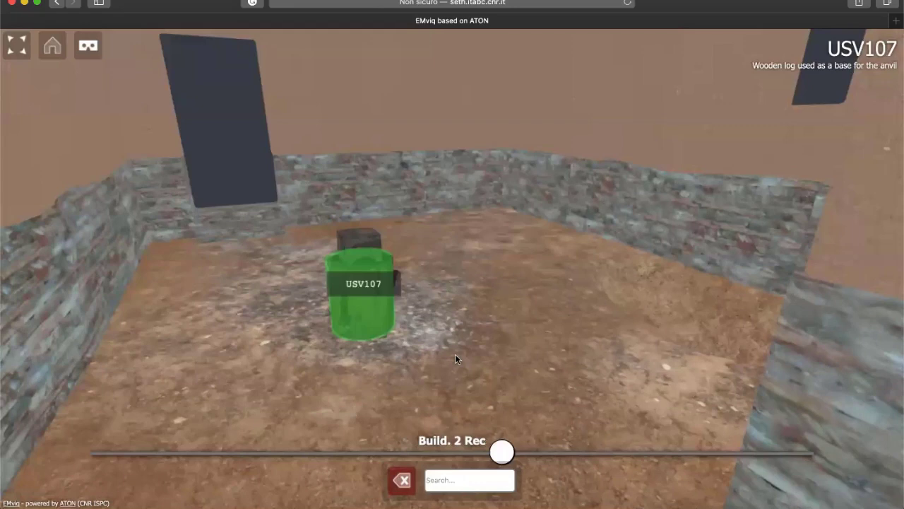
{"action": "double_click", "coordinate": [422, 259]}
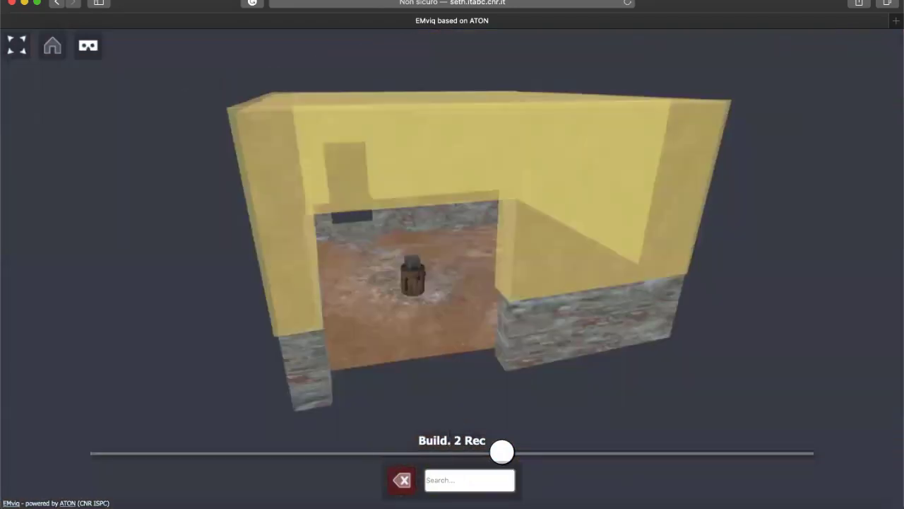
{"action": "left_click", "coordinate": [49, 2]}
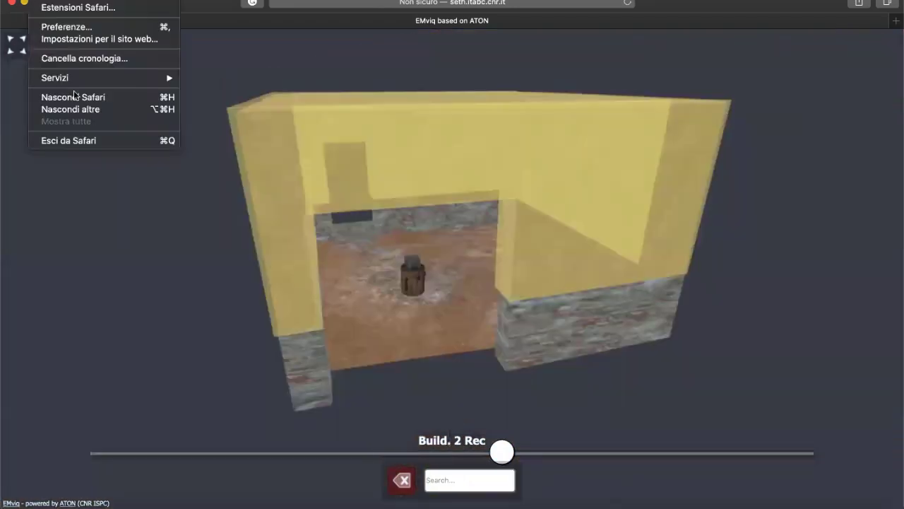
{"action": "left_click", "coordinate": [77, 141]}
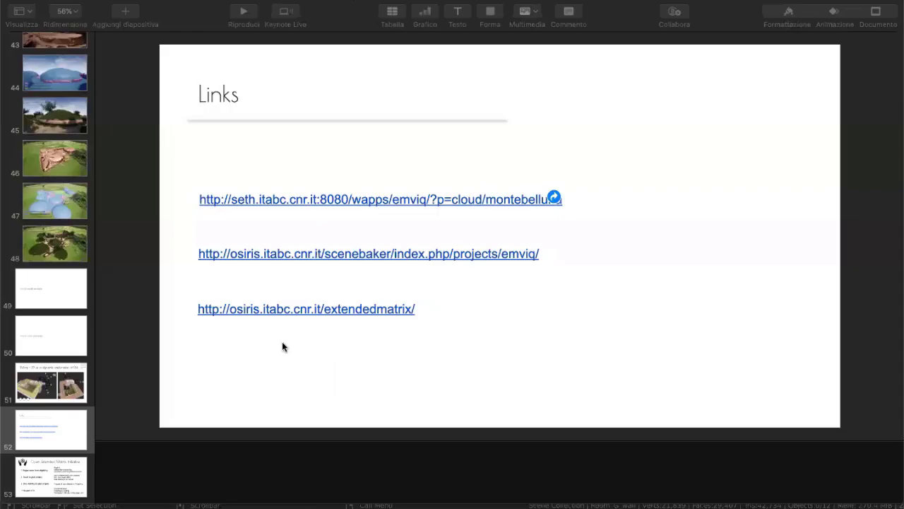